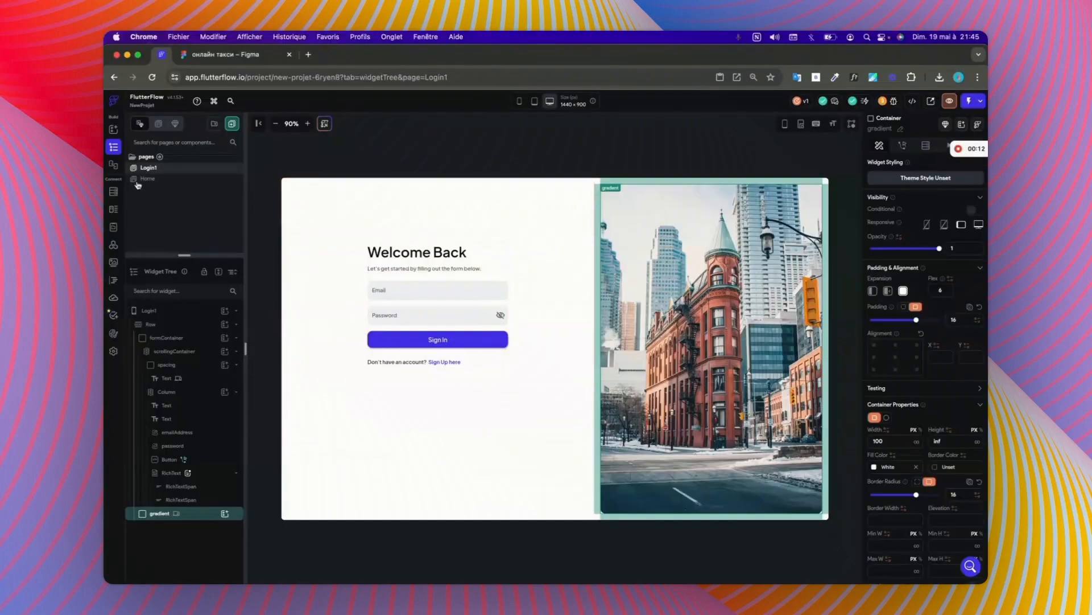
Step: Open the Login1 page, enlarge its widget tree area and select the brand.ai text widget in the spacing container
{"action": "left_click", "coordinate": [142, 179]}
{"action": "left_click", "coordinate": [148, 168]}
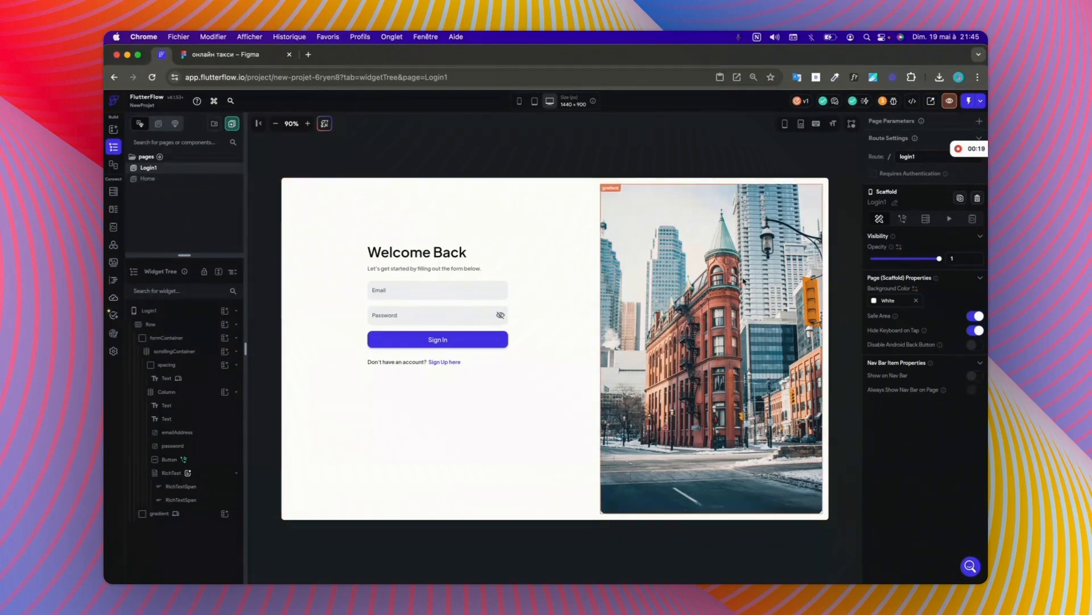
{"action": "left_click_drag", "start_coordinate": [184, 255], "coordinate": [184, 218]}
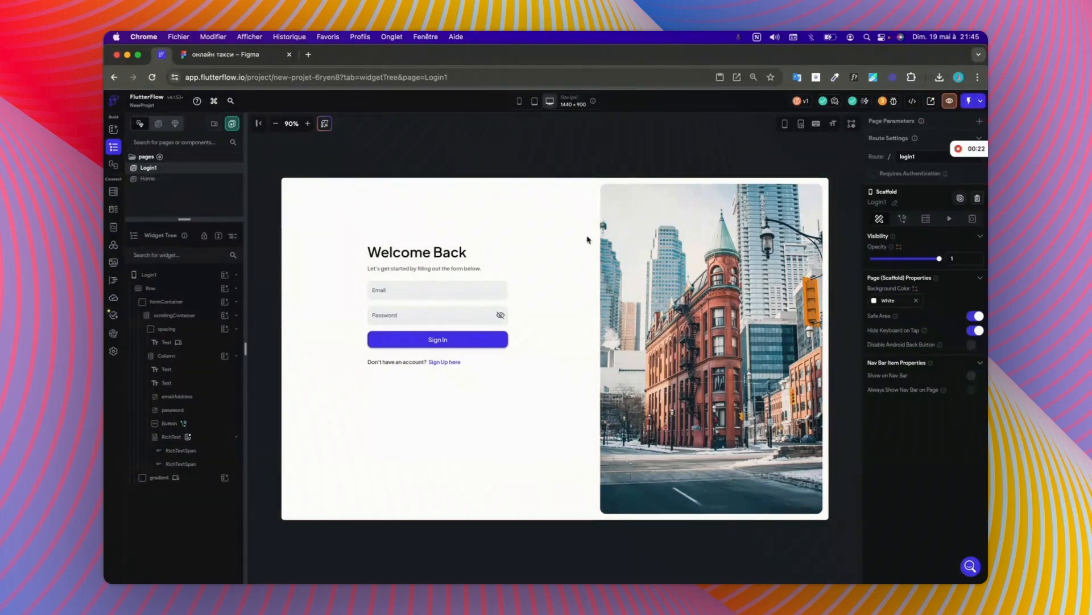
{"action": "left_click", "coordinate": [188, 315]}
{"action": "left_click", "coordinate": [183, 344]}
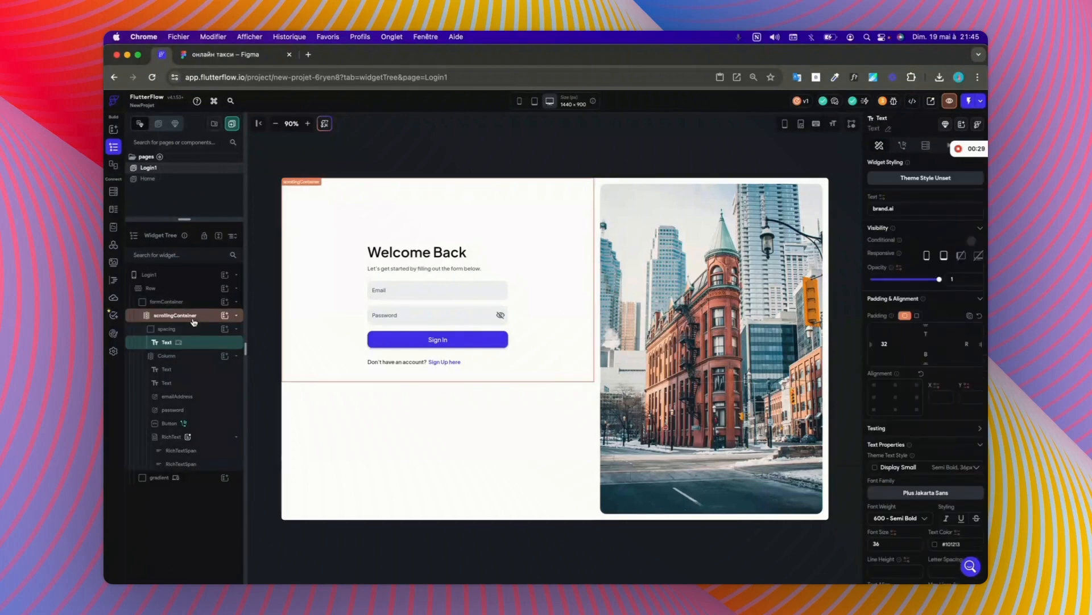
Step: Preview the Login1 page at phone size and at tablet size, checking the whole tablet layout
{"action": "left_click", "coordinate": [520, 101]}
{"action": "left_click", "coordinate": [521, 100]}
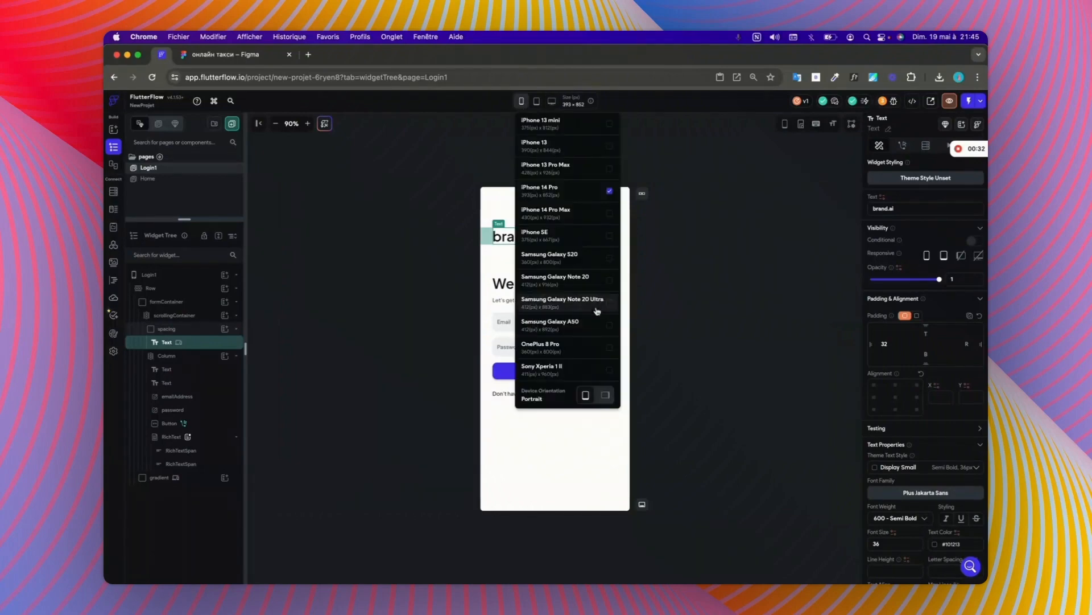
{"action": "left_click", "coordinate": [754, 393]}
{"action": "left_click", "coordinate": [732, 383]}
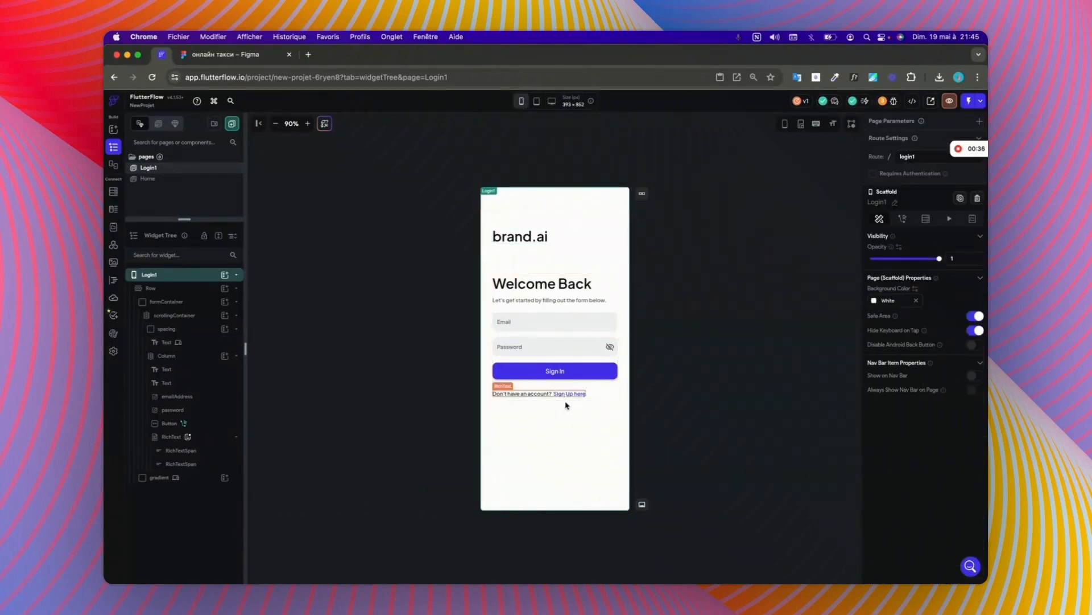
{"action": "left_click", "coordinate": [537, 102]}
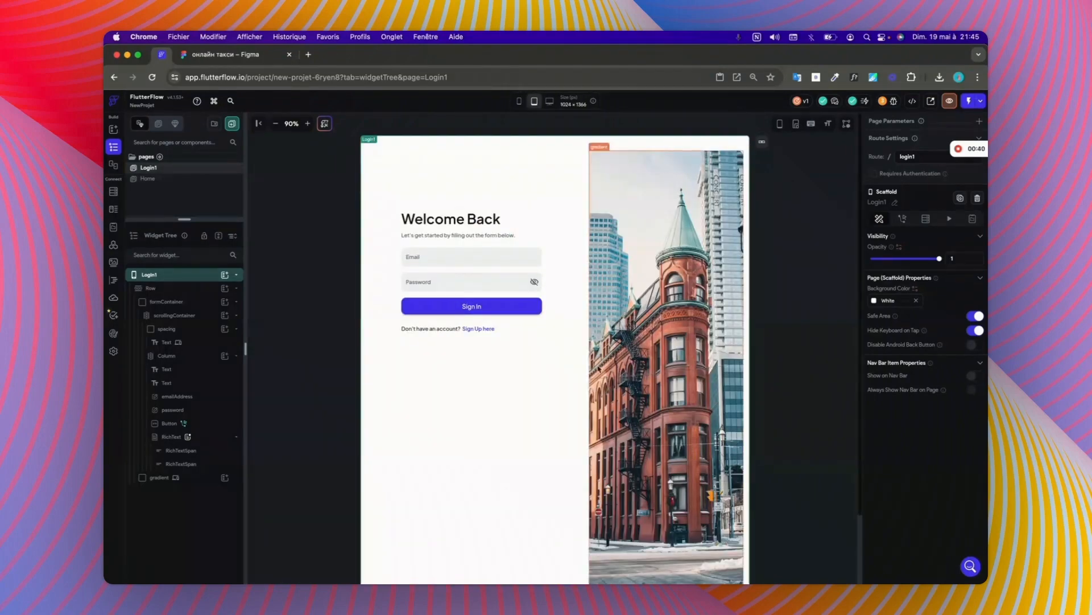
{"action": "scroll", "coordinate": [571, 381], "scroll_direction": "down", "scroll_amount": 3}
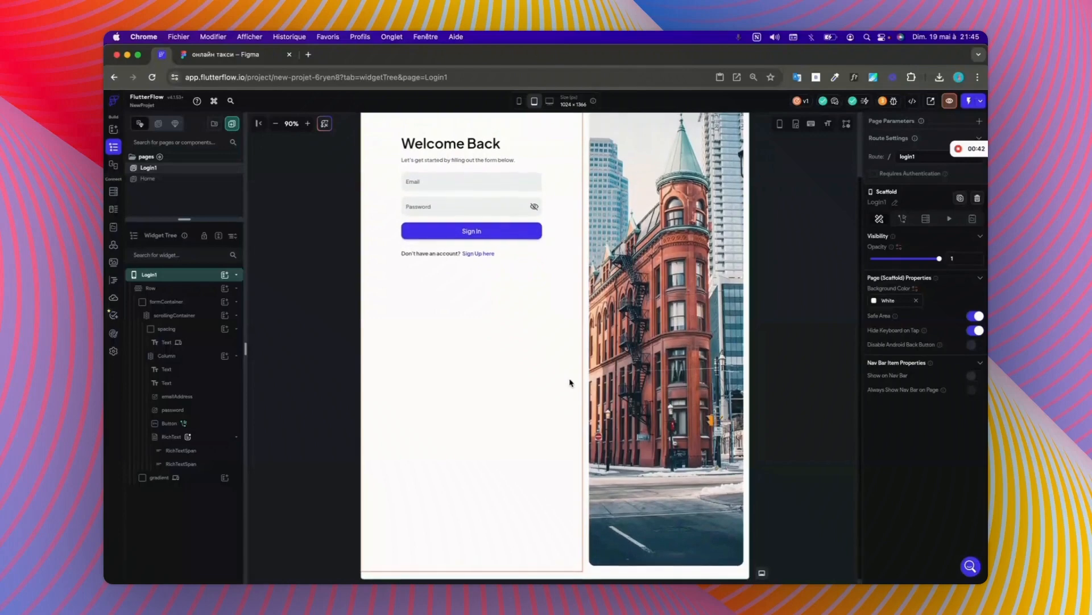
{"action": "scroll", "coordinate": [570, 382], "scroll_direction": "up", "scroll_amount": 2}
Step: View the Login1 page at desktop size and inspect the gradient container, formContainer and their parent Row
{"action": "left_click", "coordinate": [602, 353]}
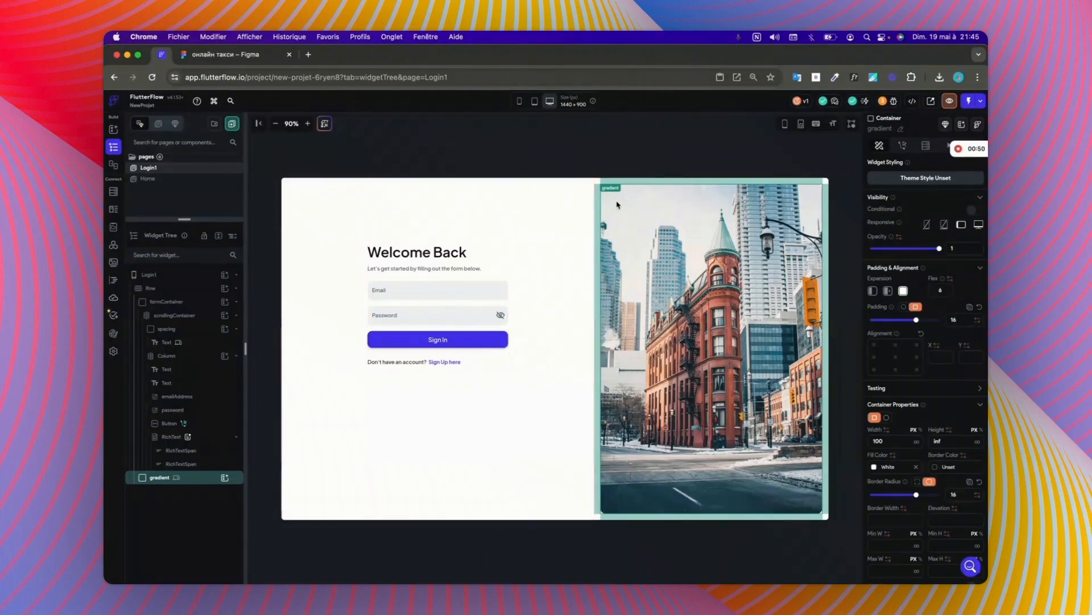
{"action": "left_click", "coordinate": [620, 160]}
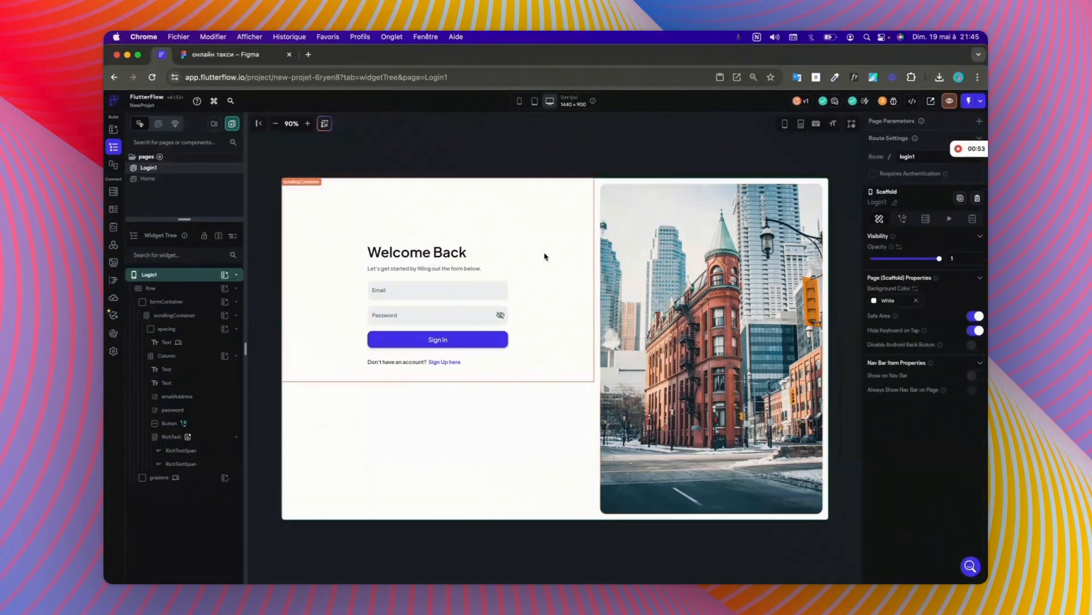
{"action": "left_click", "coordinate": [549, 336]}
{"action": "left_click", "coordinate": [528, 470]}
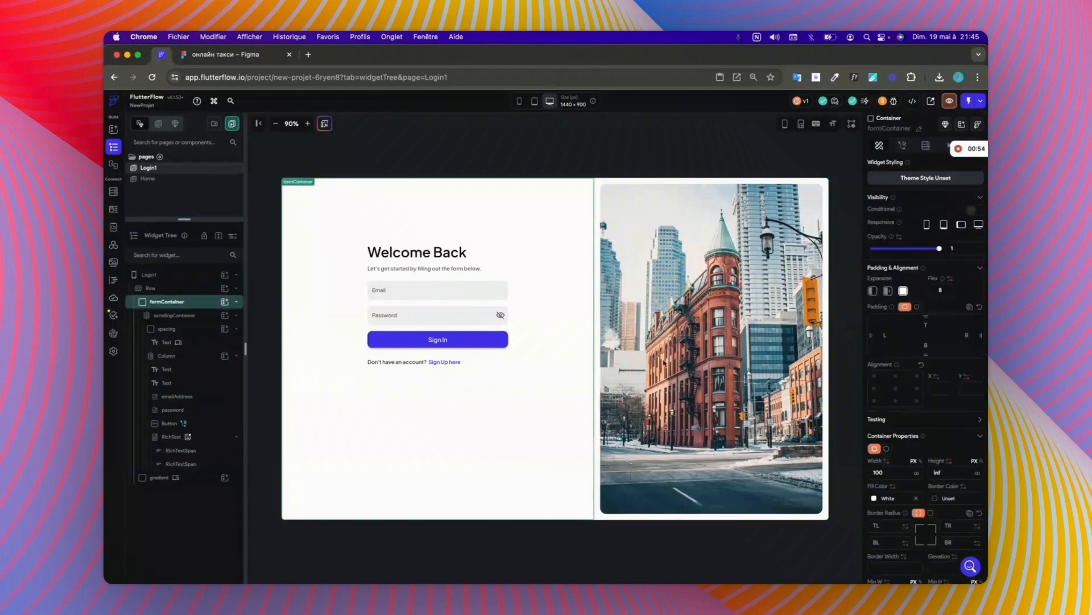
{"action": "left_click", "coordinate": [167, 287]}
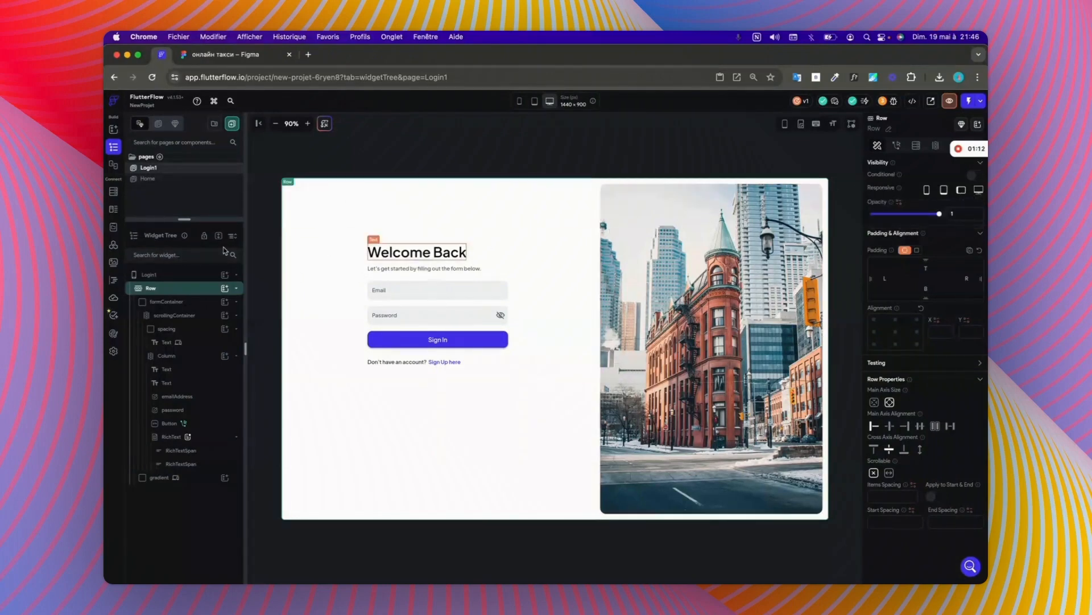
{"action": "left_click", "coordinate": [185, 303]}
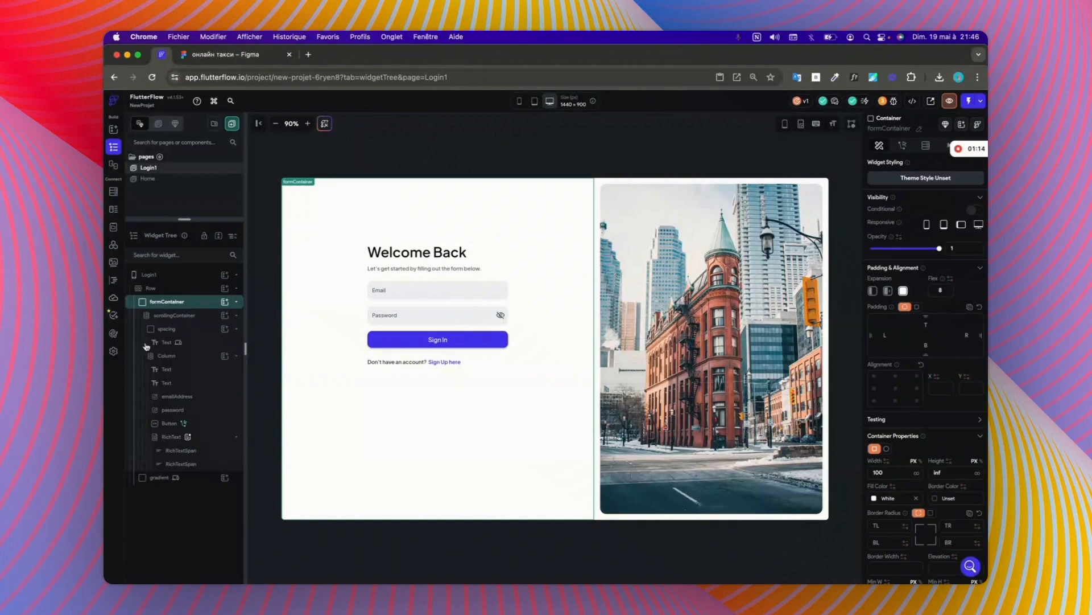
Step: Review the responsive breakpoints in the theme's design system settings and return to the Login1 page's widget tree
{"action": "left_click", "coordinate": [113, 351]}
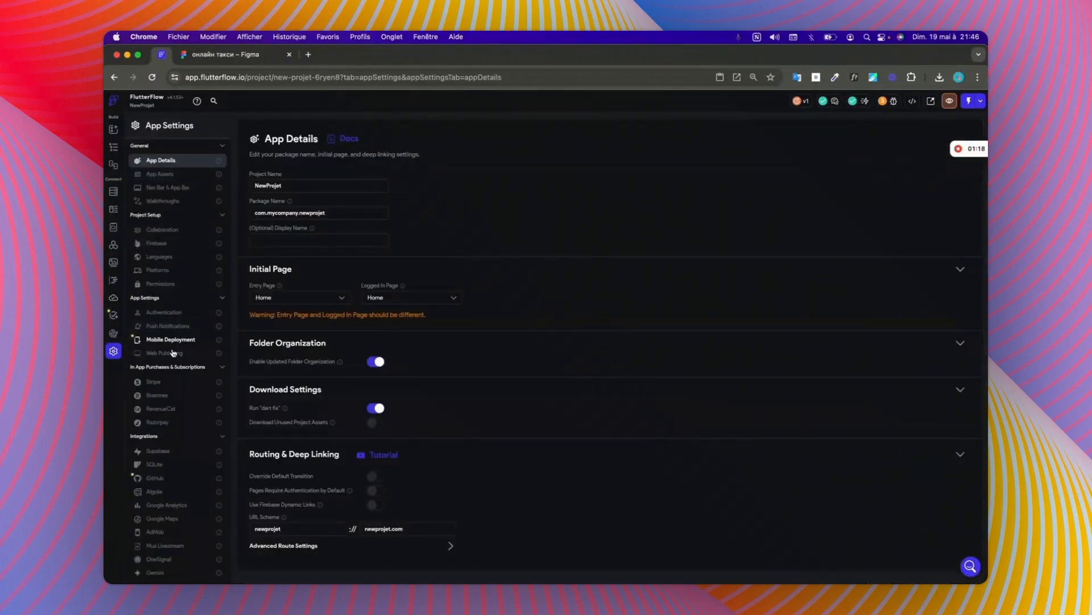
{"action": "scroll", "coordinate": [167, 347], "scroll_direction": "down", "scroll_amount": 1}
{"action": "left_click", "coordinate": [115, 335]}
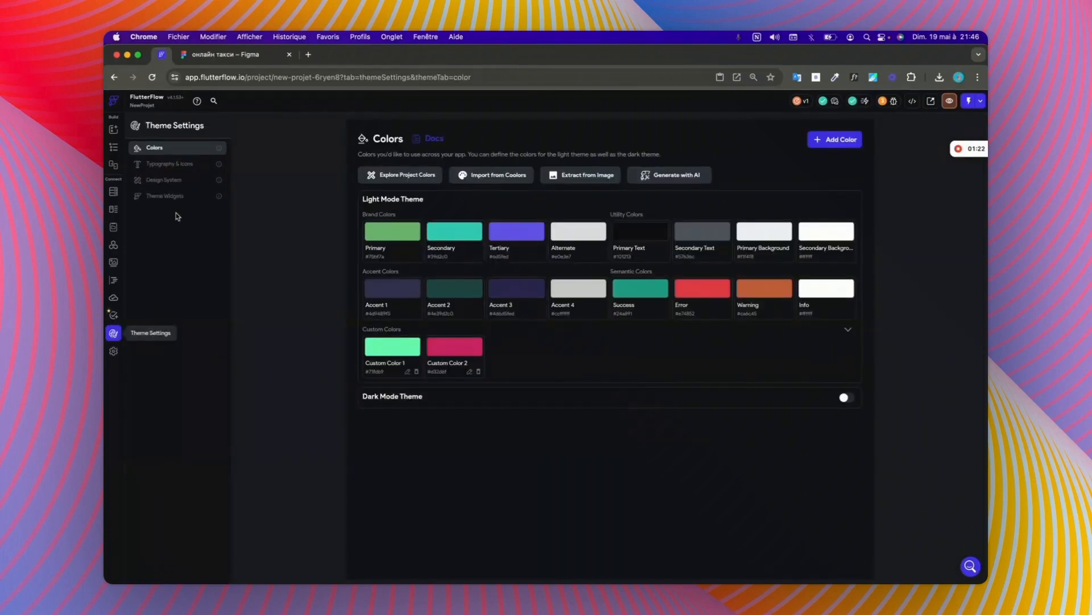
{"action": "left_click", "coordinate": [156, 186]}
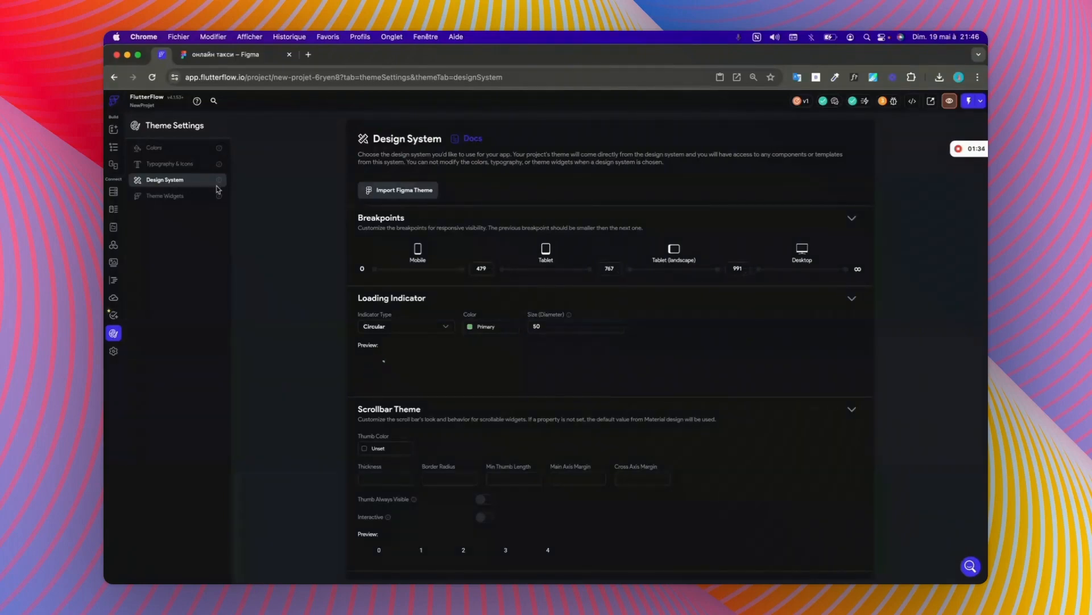
{"action": "left_click", "coordinate": [114, 149]}
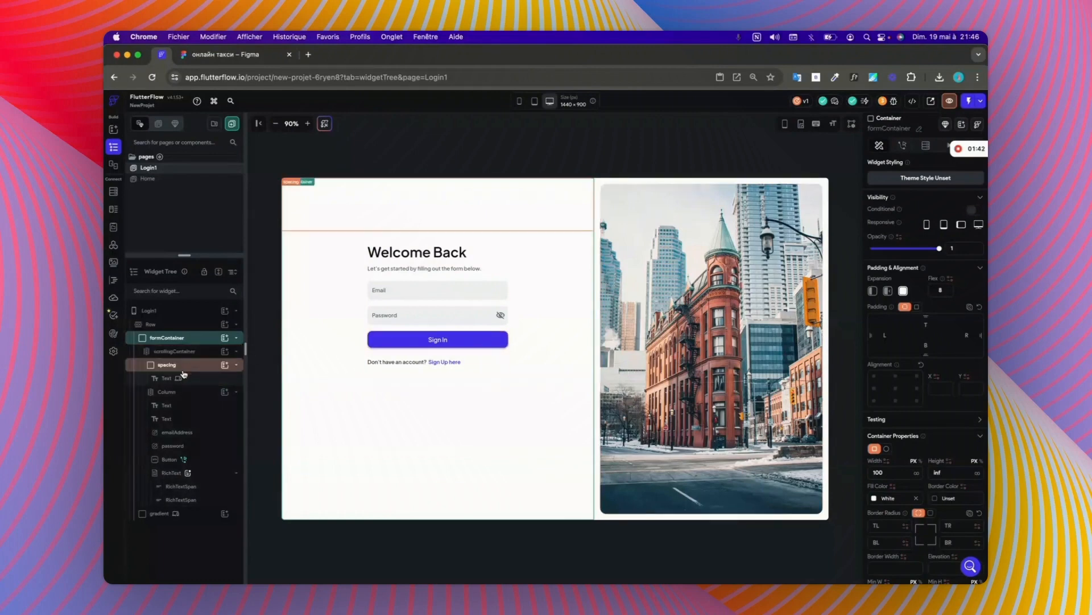
Step: Collapse scrollingContainer, select the gradient container and narrow the resizable canvas to about 635 px wide
{"action": "mouse_move", "coordinate": [180, 378]}
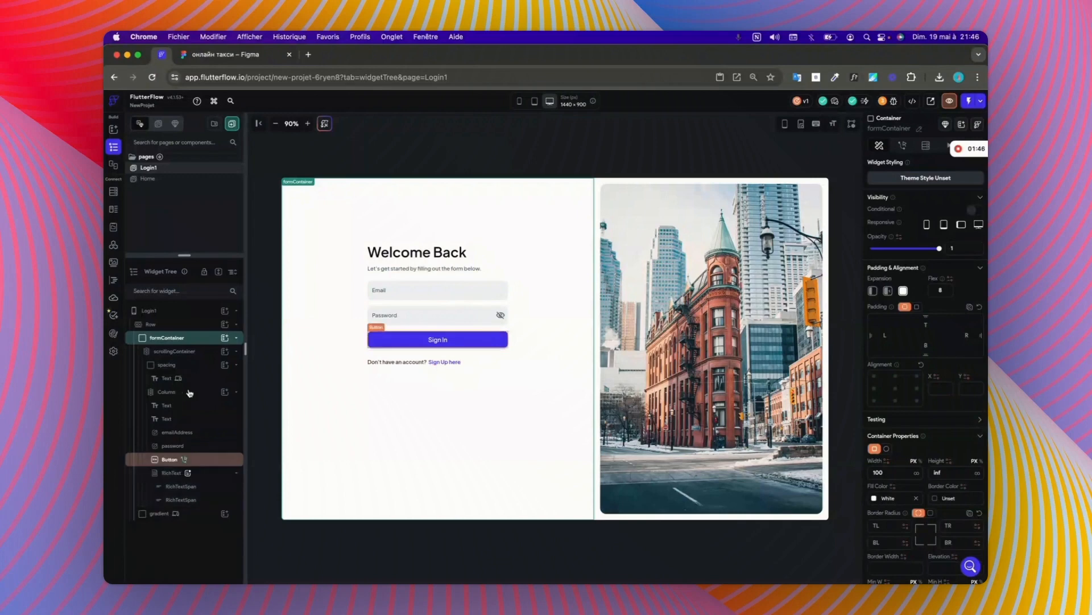
{"action": "left_click", "coordinate": [236, 356]}
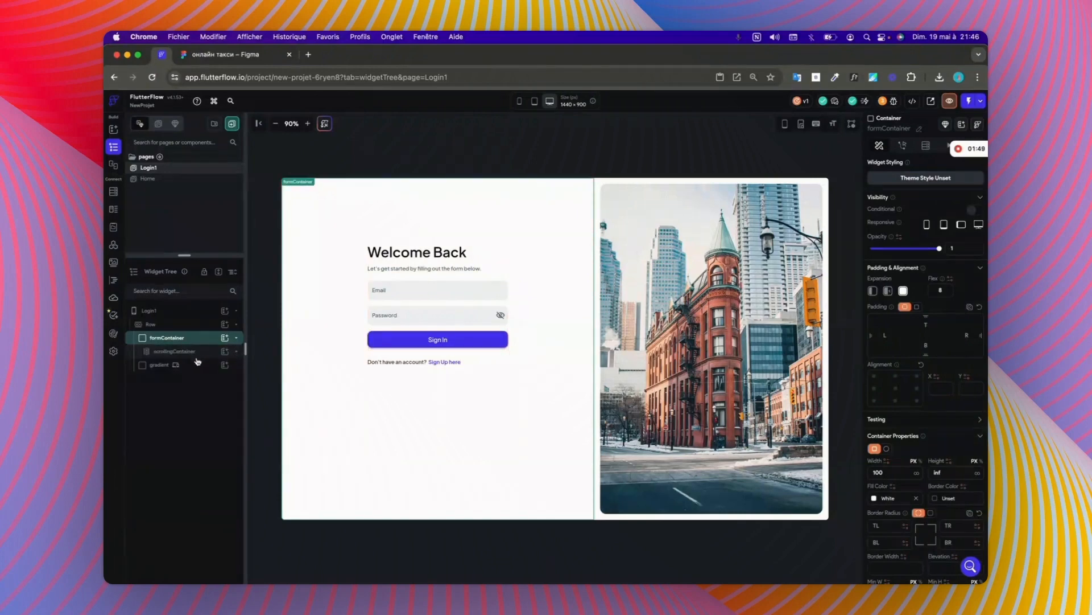
{"action": "left_click", "coordinate": [172, 367]}
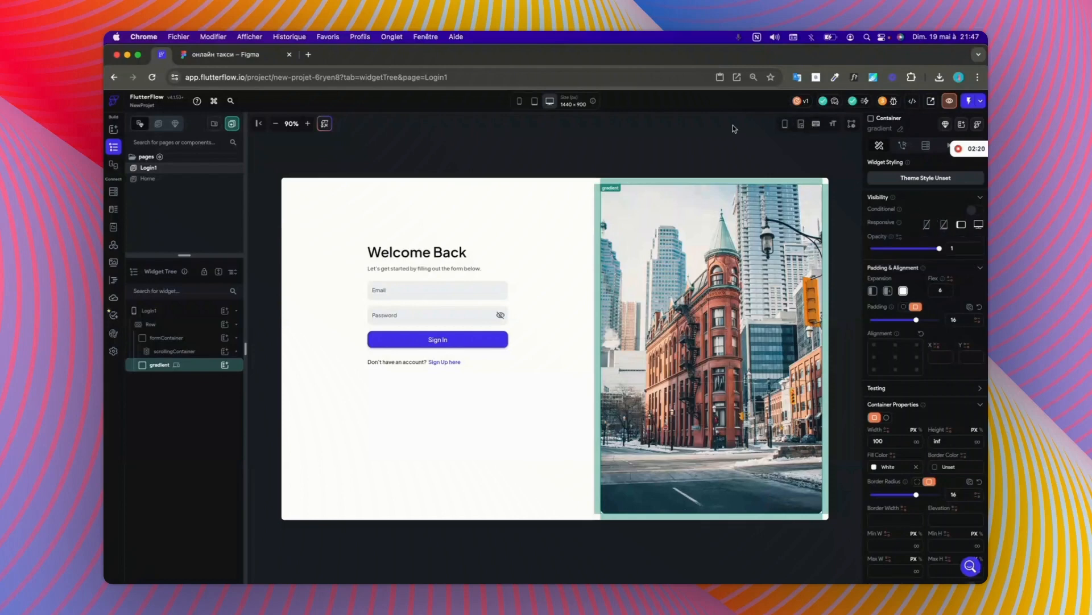
{"action": "left_click", "coordinate": [803, 126]}
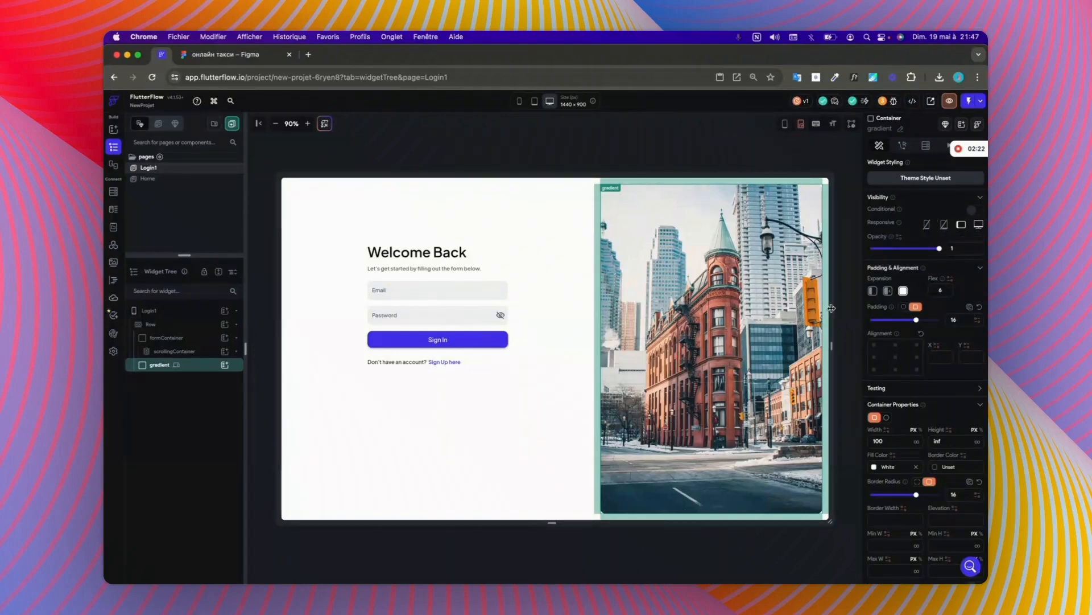
{"action": "left_click_drag", "start_coordinate": [831, 309], "coordinate": [647, 309]}
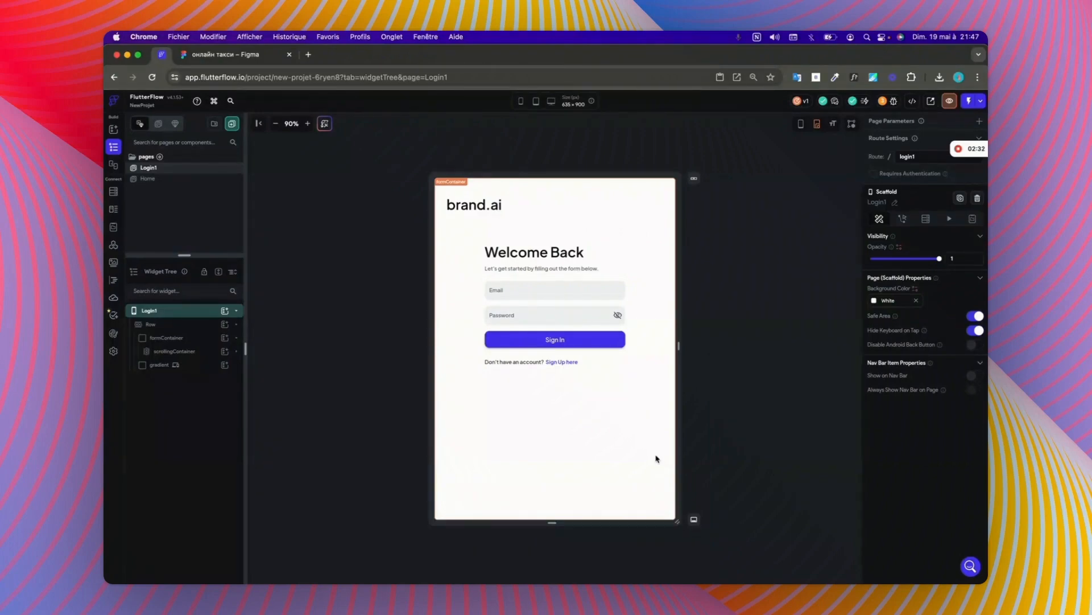
Step: Make the gradient container visible on phone and tablet, and check the layout at 393 px wide
{"action": "left_click", "coordinate": [160, 365]}
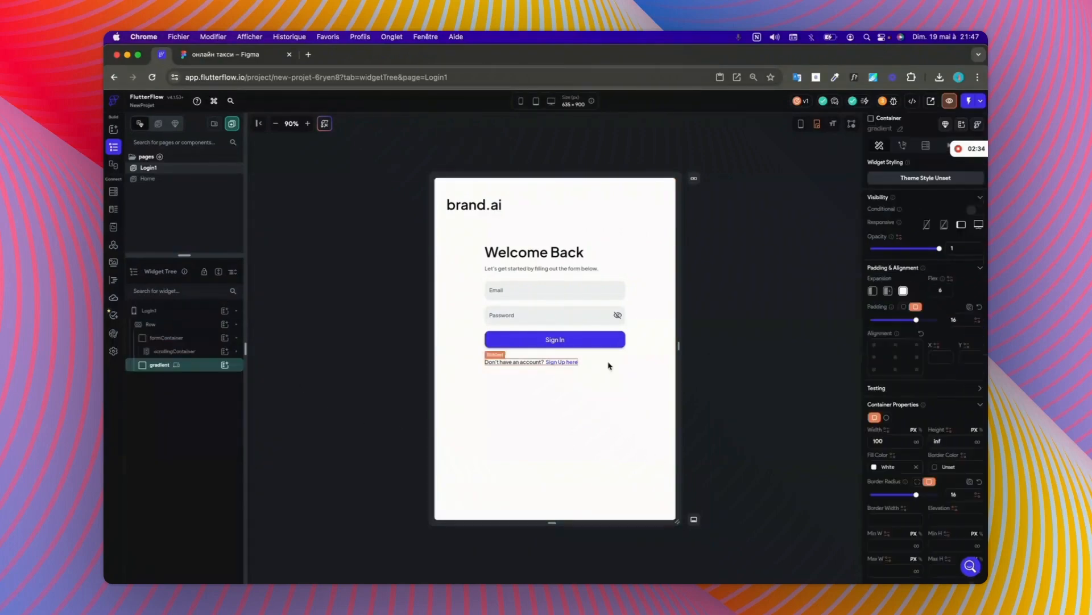
{"action": "left_click", "coordinate": [926, 226]}
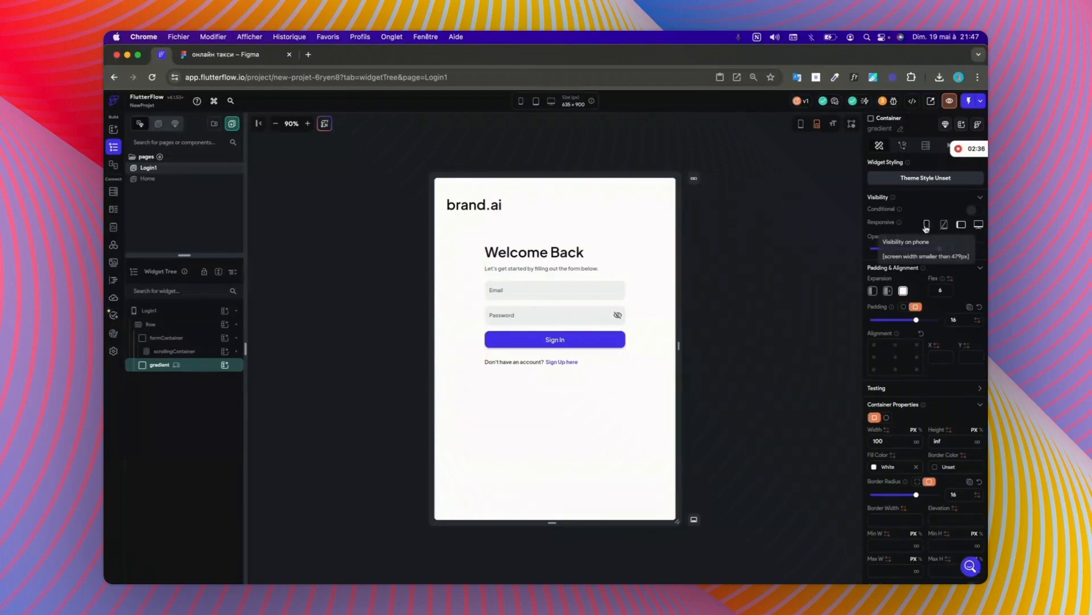
{"action": "left_click", "coordinate": [943, 226]}
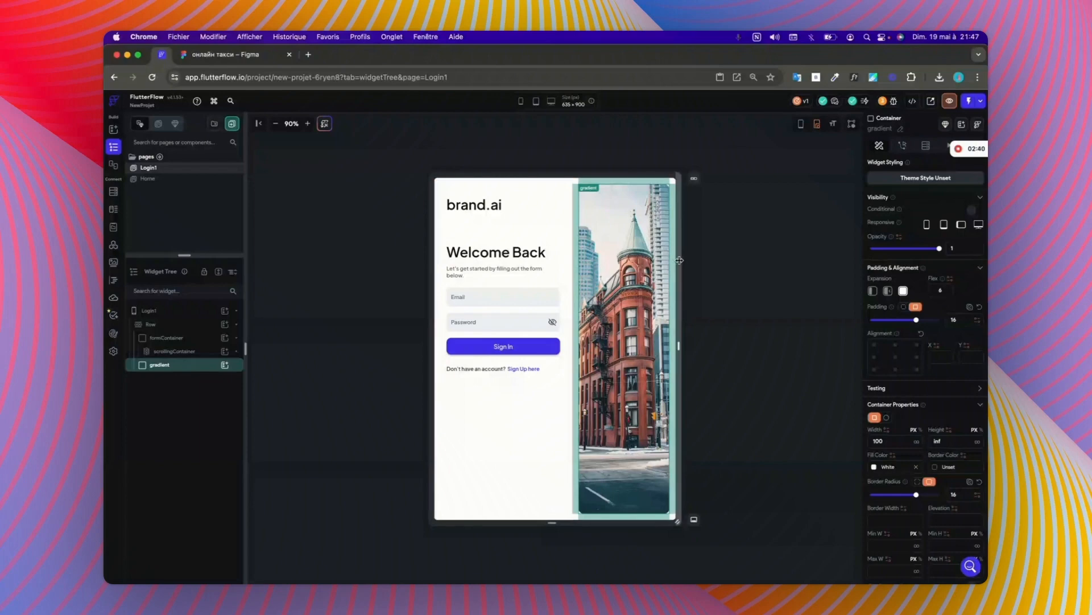
{"action": "left_click_drag", "start_coordinate": [679, 260], "coordinate": [615, 260]}
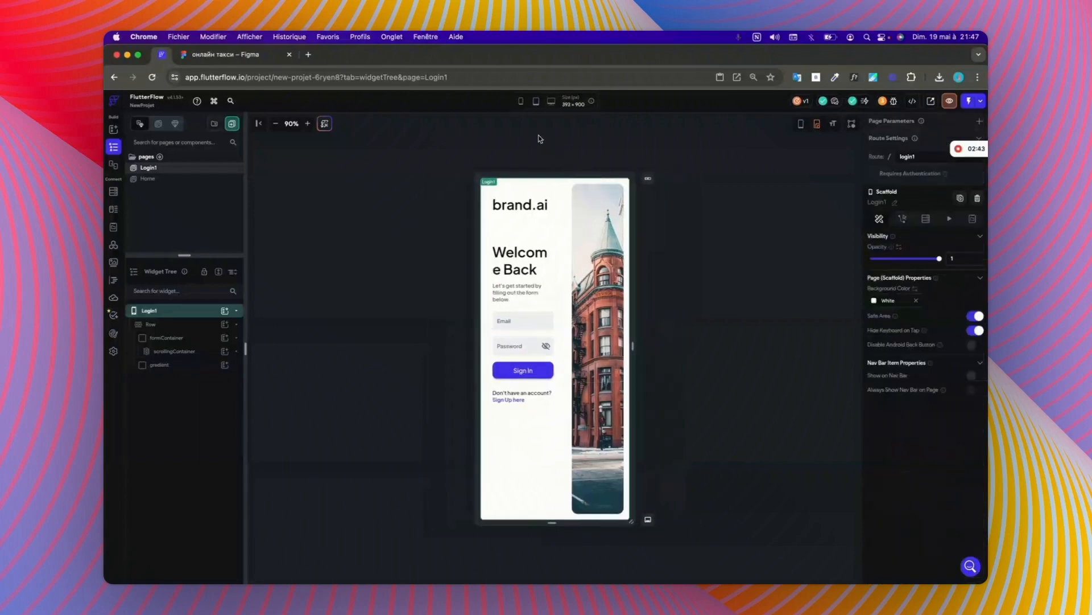
{"action": "left_click", "coordinate": [522, 102]}
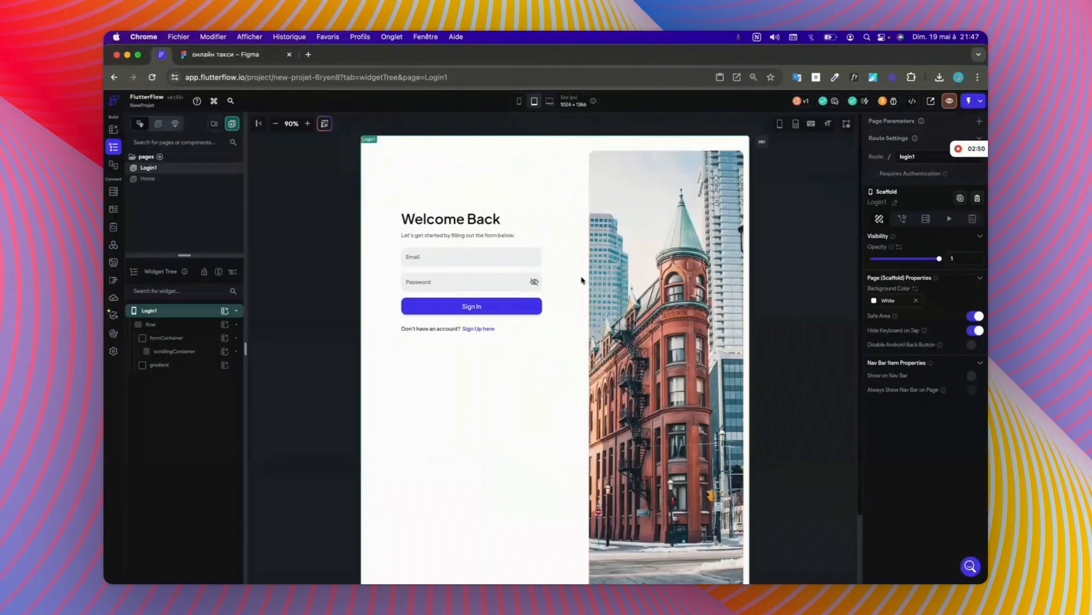
Step: Hide the gradient container on desktop and check the page at tablet size and on a narrower canvas
{"action": "left_click", "coordinate": [715, 331]}
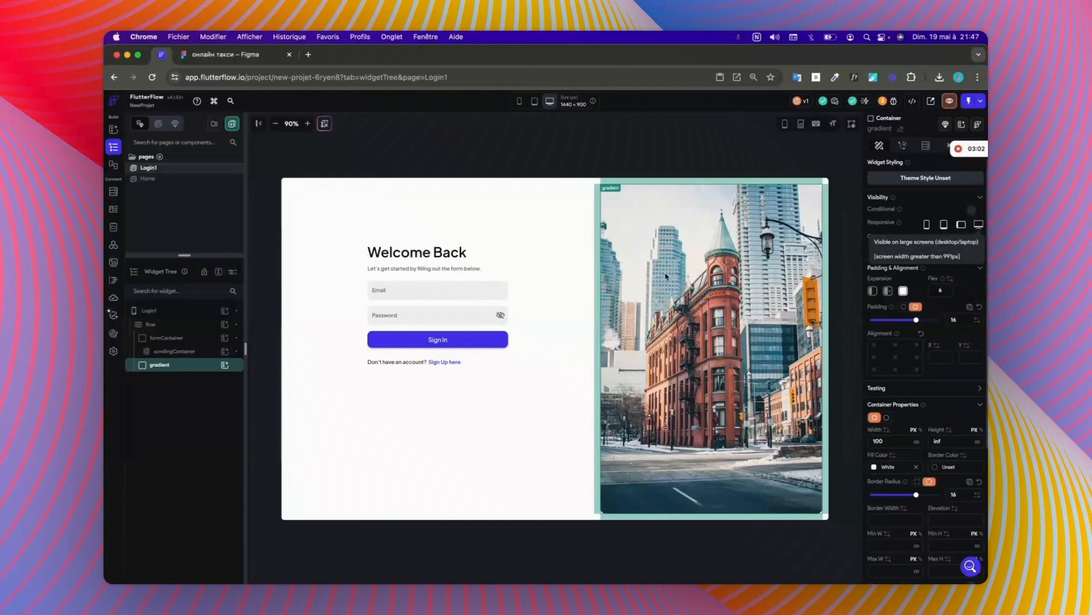
{"action": "left_click", "coordinate": [977, 229]}
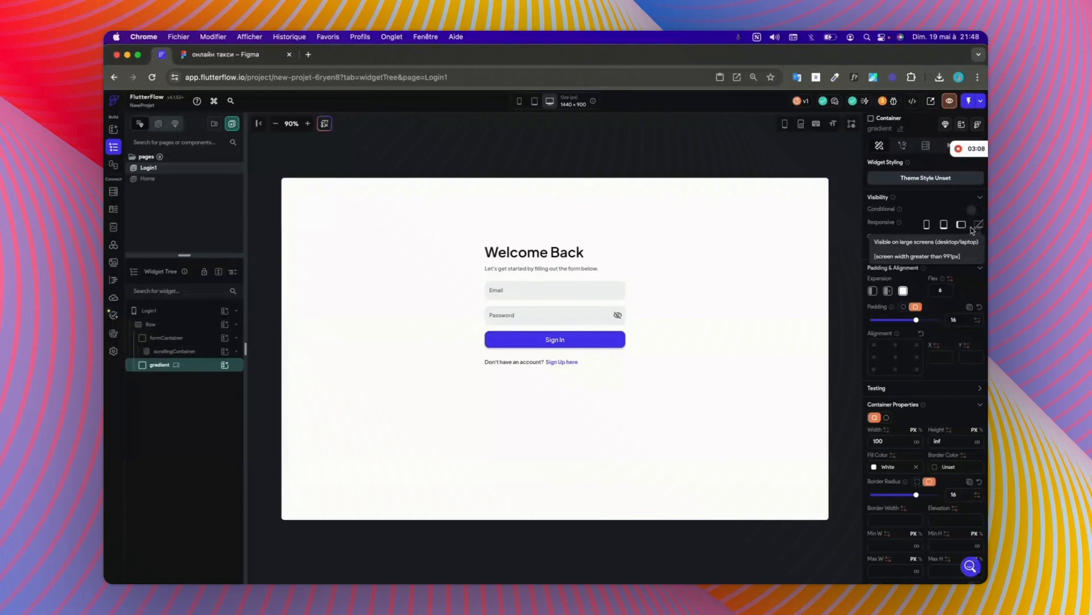
{"action": "left_click", "coordinate": [534, 101]}
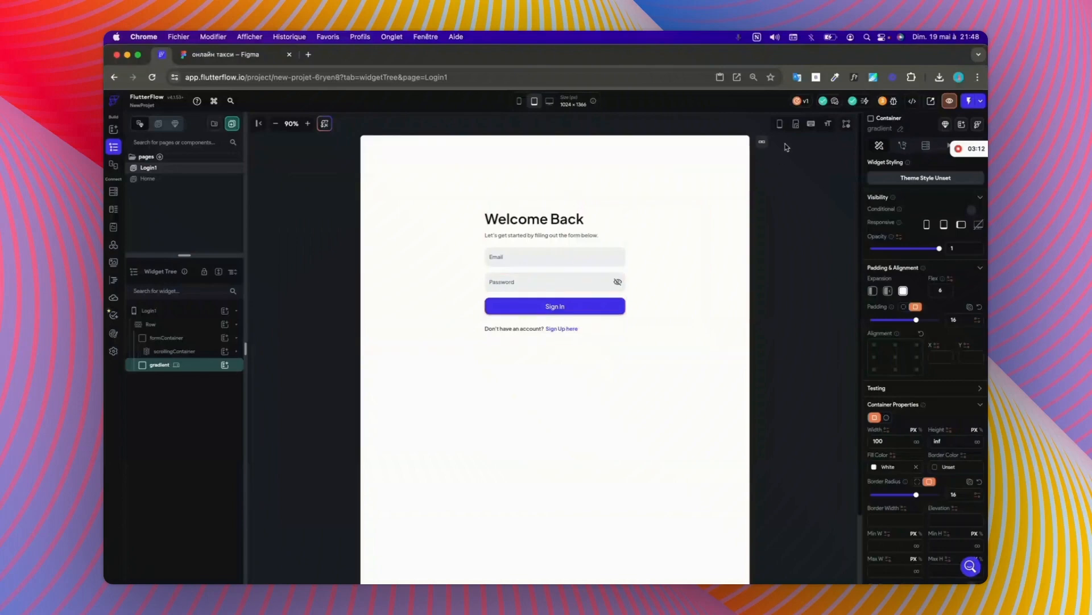
{"action": "left_click", "coordinate": [796, 123]}
{"action": "left_click_drag", "start_coordinate": [716, 290], "coordinate": [685, 290]}
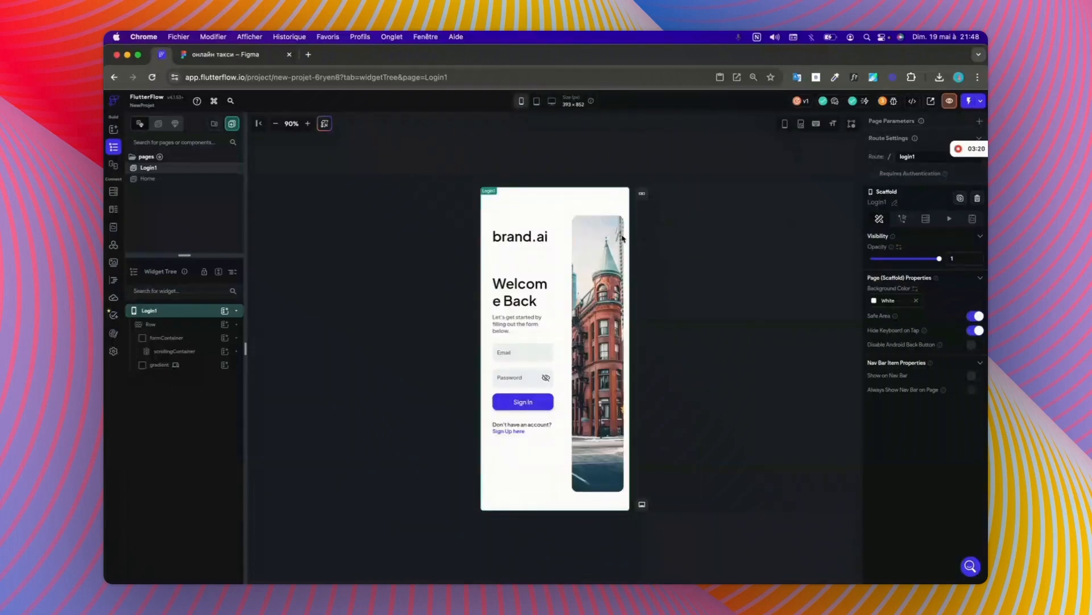
Step: Set the gradient container's responsive visibility to hidden on phone and tablet but shown on landscape tablet and desktop
{"action": "left_click", "coordinate": [166, 364]}
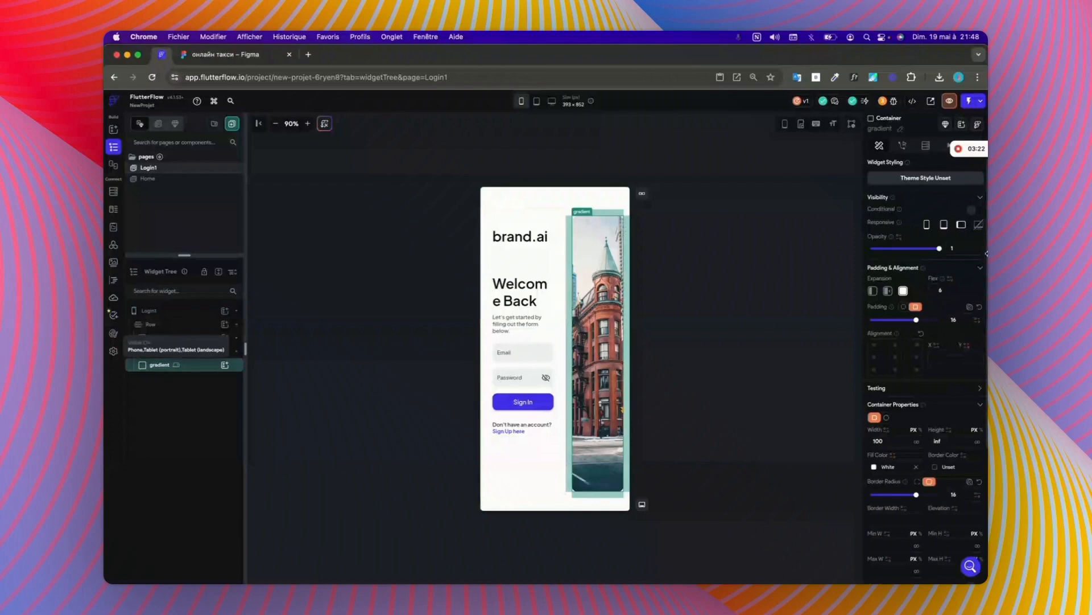
{"action": "left_click", "coordinate": [927, 224]}
{"action": "left_click", "coordinate": [943, 225]}
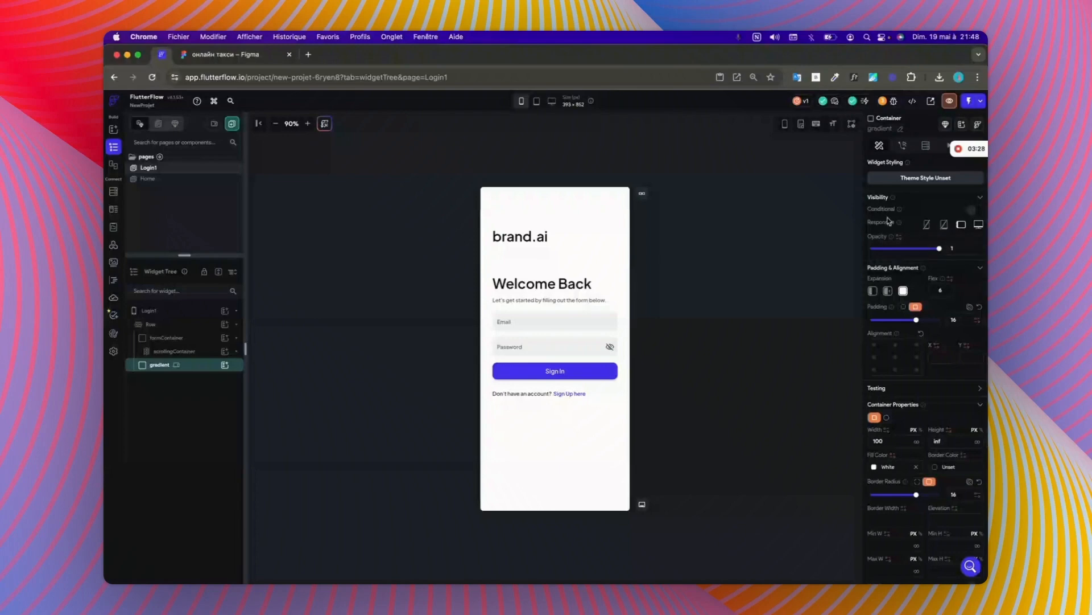
Step: Open the Home page and preview it at tablet size
{"action": "left_click", "coordinate": [147, 178]}
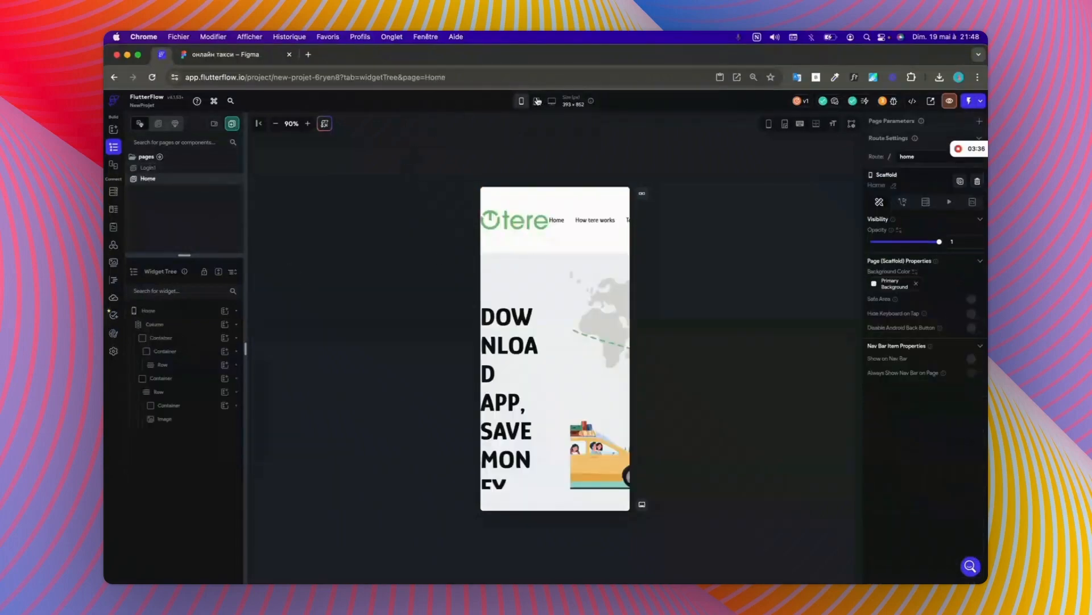
{"action": "left_click", "coordinate": [537, 101]}
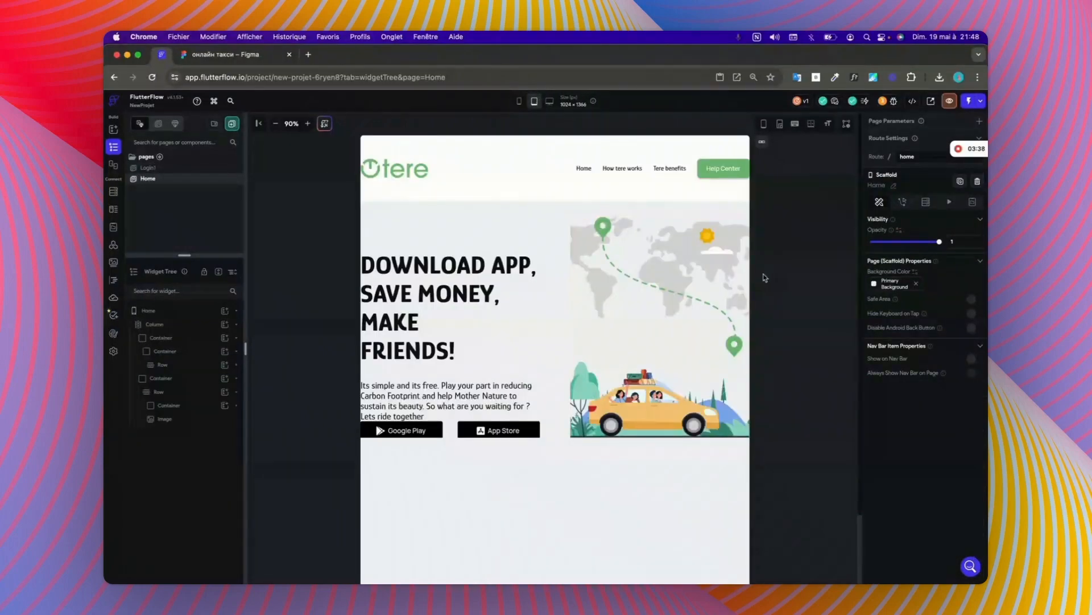
Step: Preview the Home page at desktop size, and switch to the Figma design to view the upper part of its web and responsive frames
{"action": "left_click", "coordinate": [549, 102]}
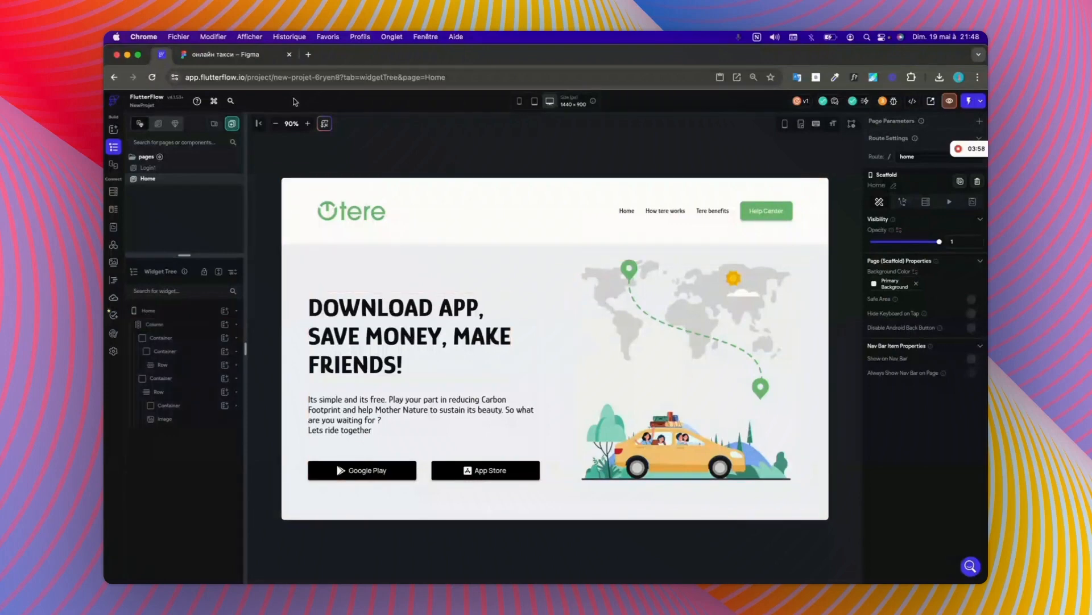
{"action": "left_click", "coordinate": [215, 55]}
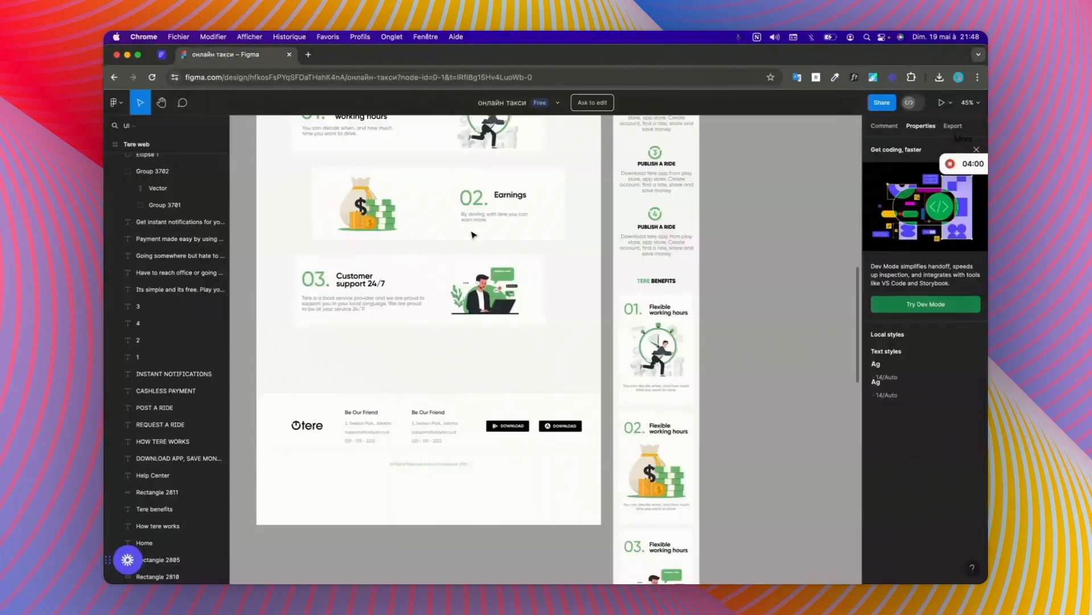
{"action": "scroll", "coordinate": [622, 251], "scroll_direction": "up", "scroll_amount": 5}
{"action": "scroll", "coordinate": [622, 251], "scroll_direction": "up", "scroll_amount": 5}
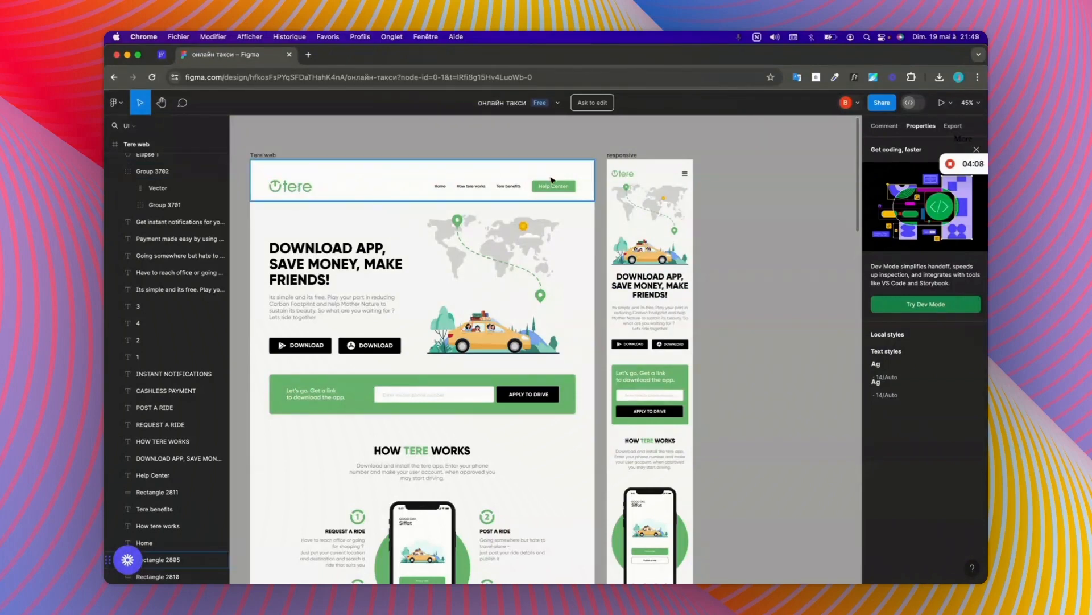
Step: Inspect the dimensions of the header background, the web and mobile logos, and the green banner in the Figma design
{"action": "left_click", "coordinate": [371, 191]}
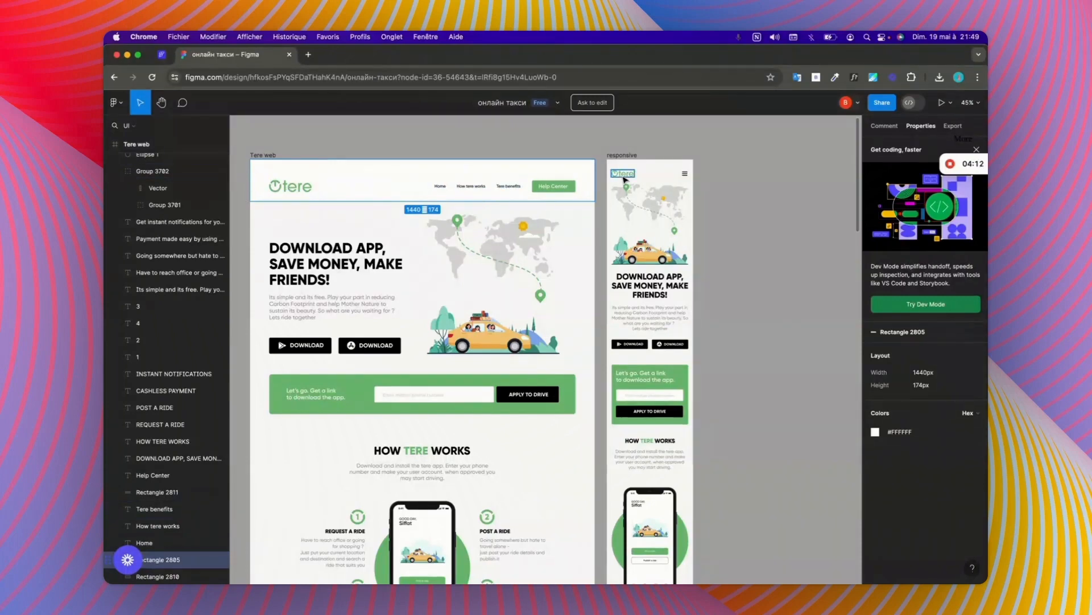
{"action": "left_click", "coordinate": [291, 187]}
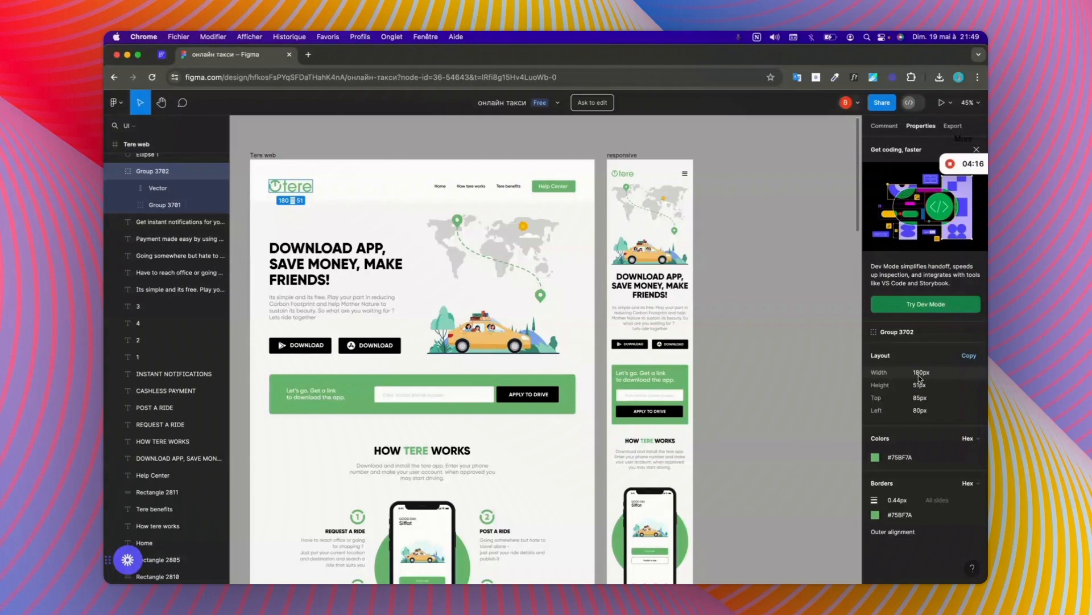
{"action": "left_click", "coordinate": [624, 174]}
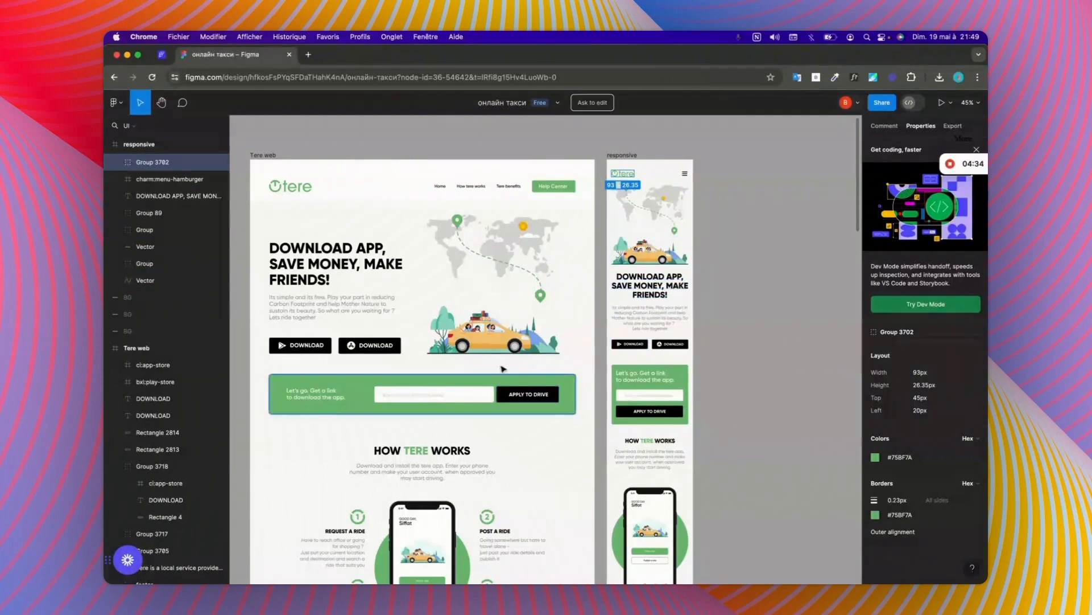
{"action": "left_click", "coordinate": [360, 384]}
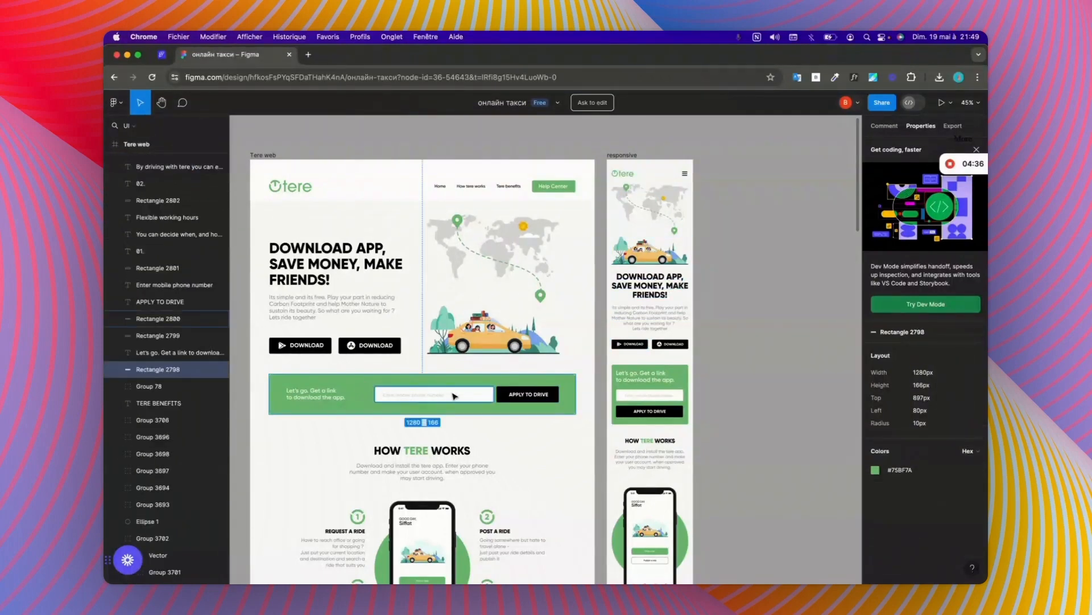
Step: Return to FlutterFlow, collapse the header and hero containers in the widget tree, and add a new Container to the Home page's Column
{"action": "left_click", "coordinate": [162, 57]}
{"action": "left_click", "coordinate": [395, 415]}
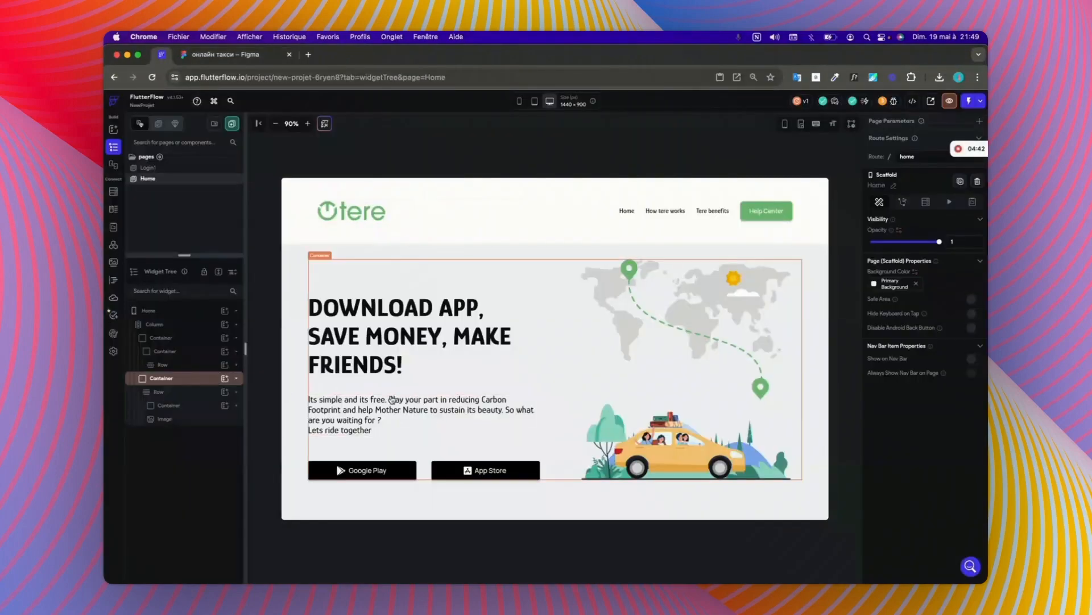
{"action": "left_click", "coordinate": [233, 349]}
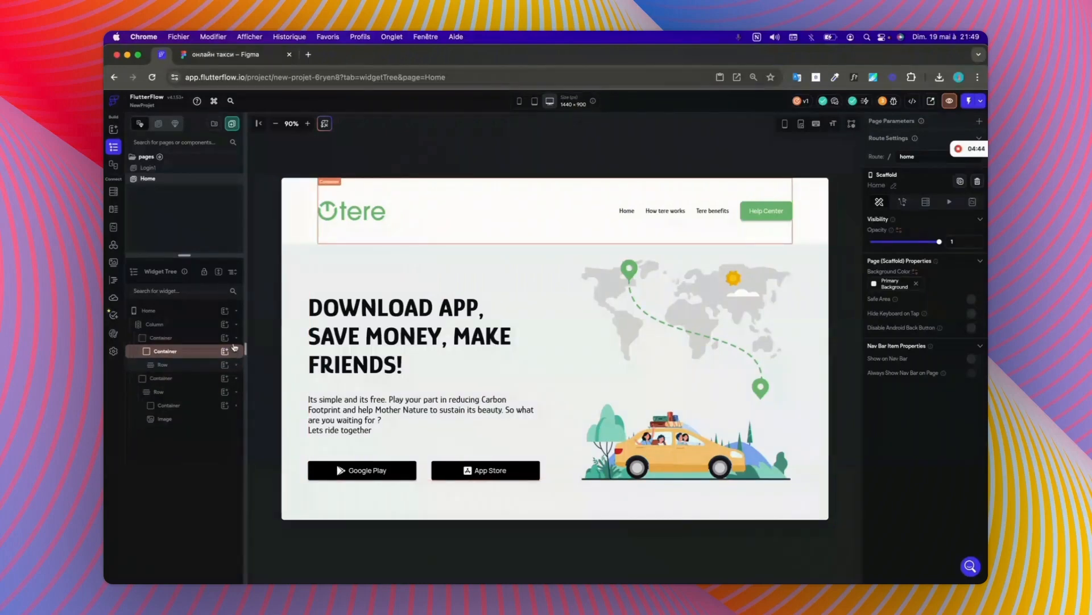
{"action": "left_click", "coordinate": [233, 338]}
{"action": "left_click", "coordinate": [236, 337]}
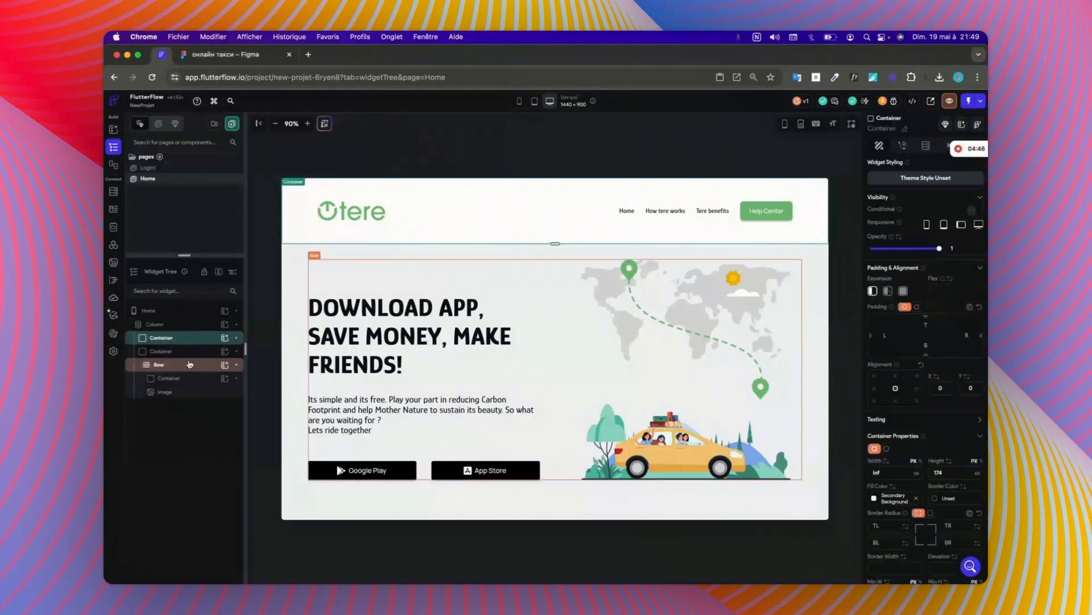
{"action": "left_click", "coordinate": [236, 351]}
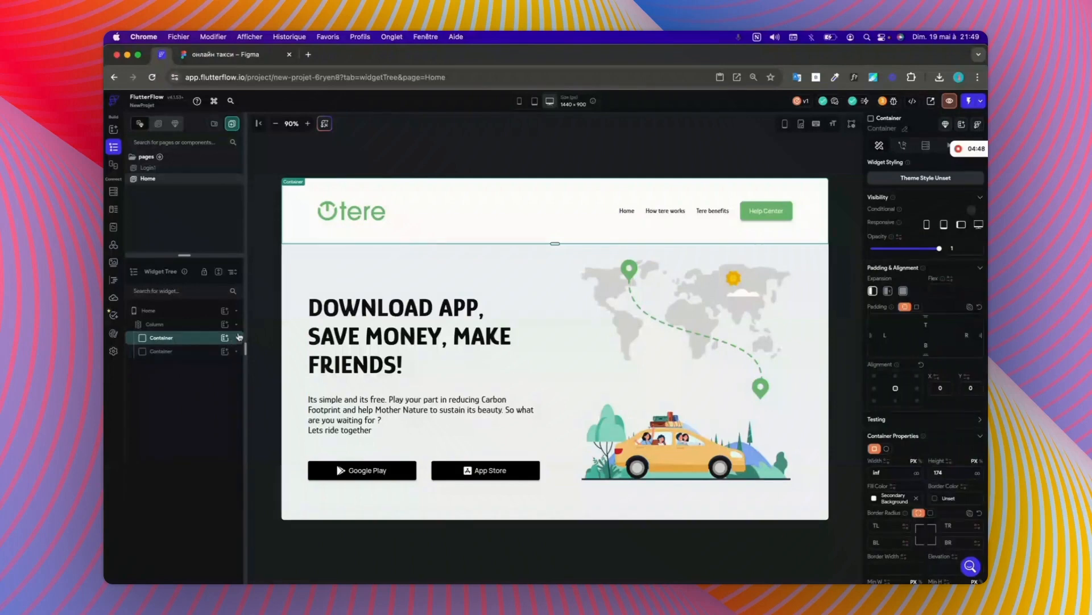
{"action": "left_click", "coordinate": [225, 324]}
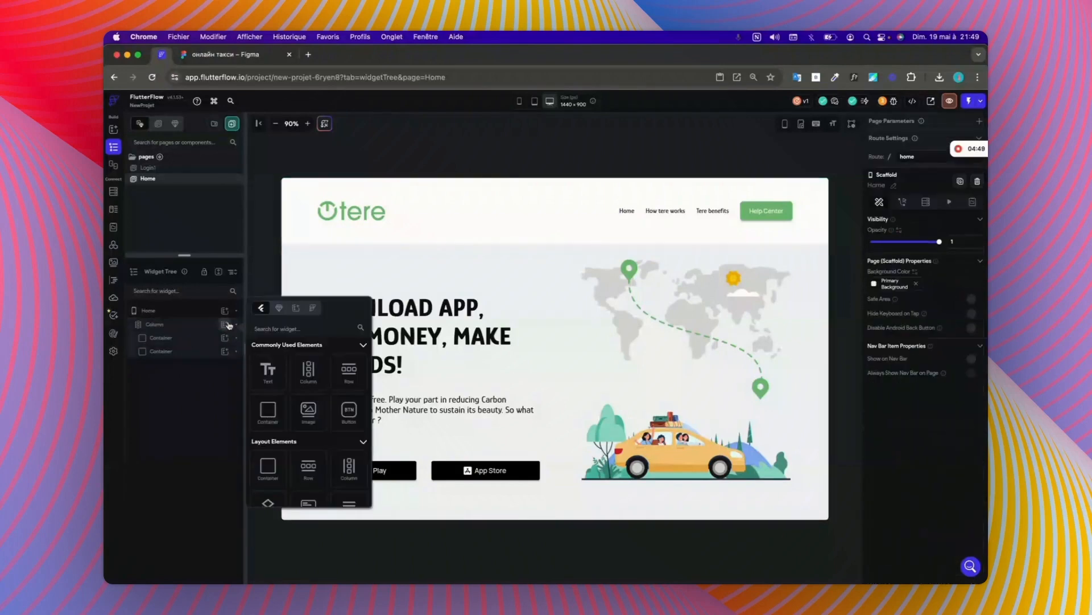
{"action": "left_click", "coordinate": [268, 411]}
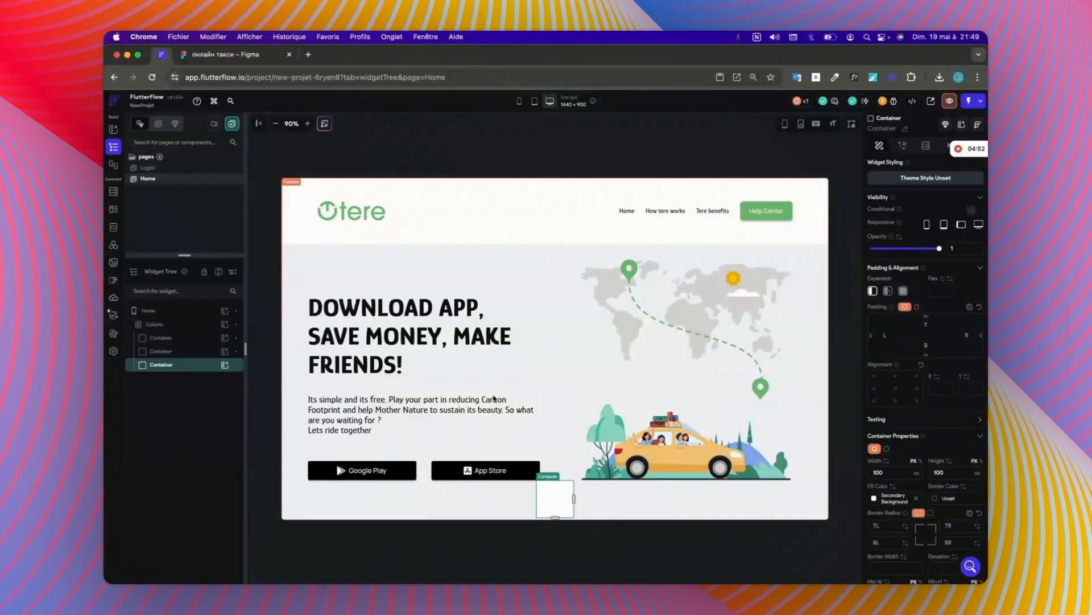
Step: Set the new container's width to infinite and its fill colour to the Primary theme colour
{"action": "left_click", "coordinate": [918, 475]}
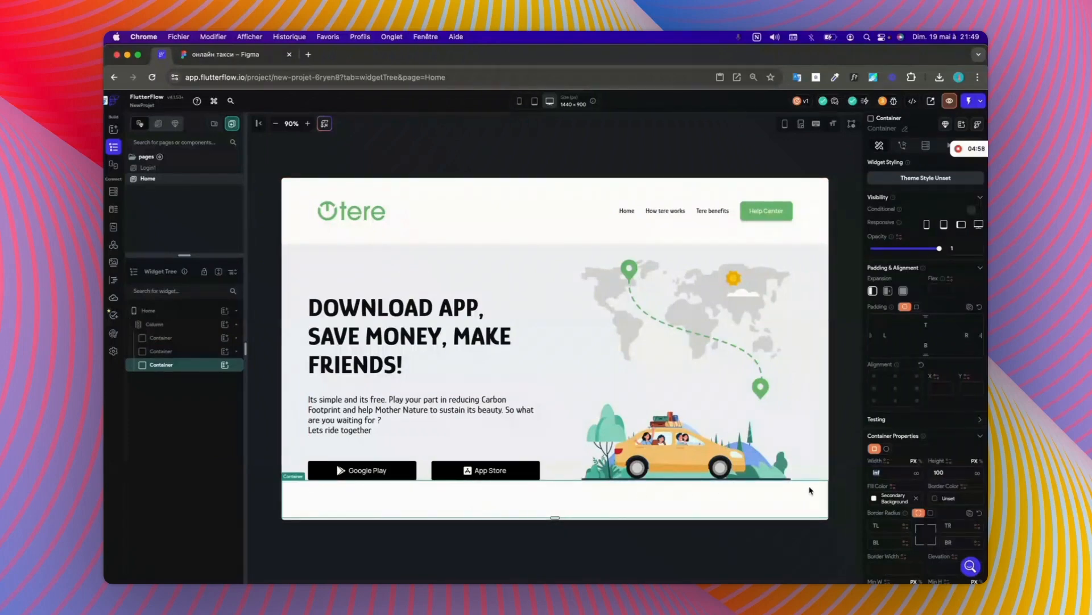
{"action": "left_click", "coordinate": [877, 500]}
{"action": "left_click", "coordinate": [784, 469]}
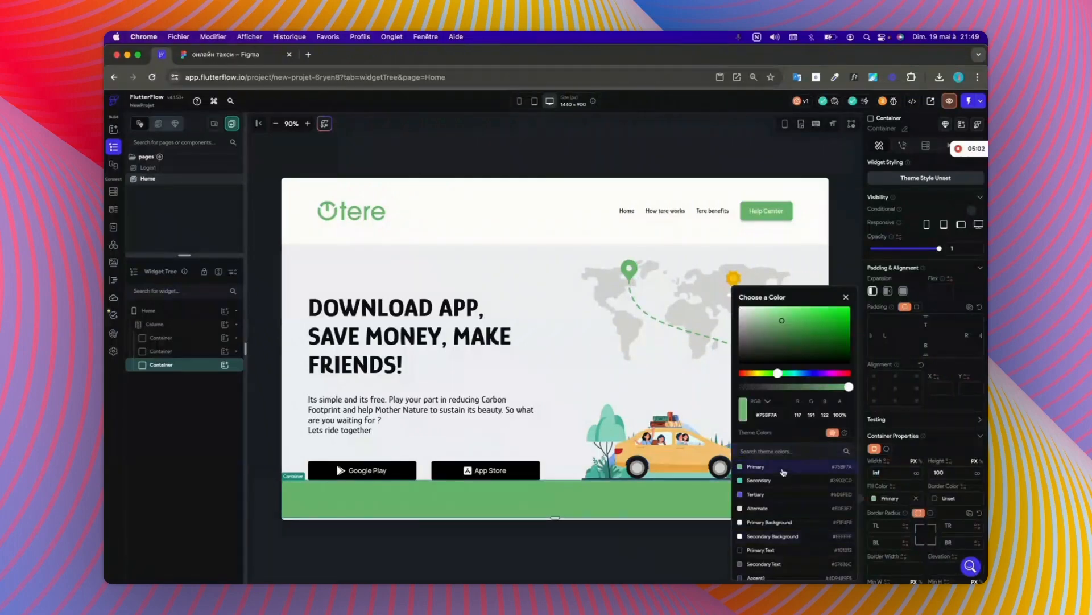
{"action": "left_click", "coordinate": [654, 170]}
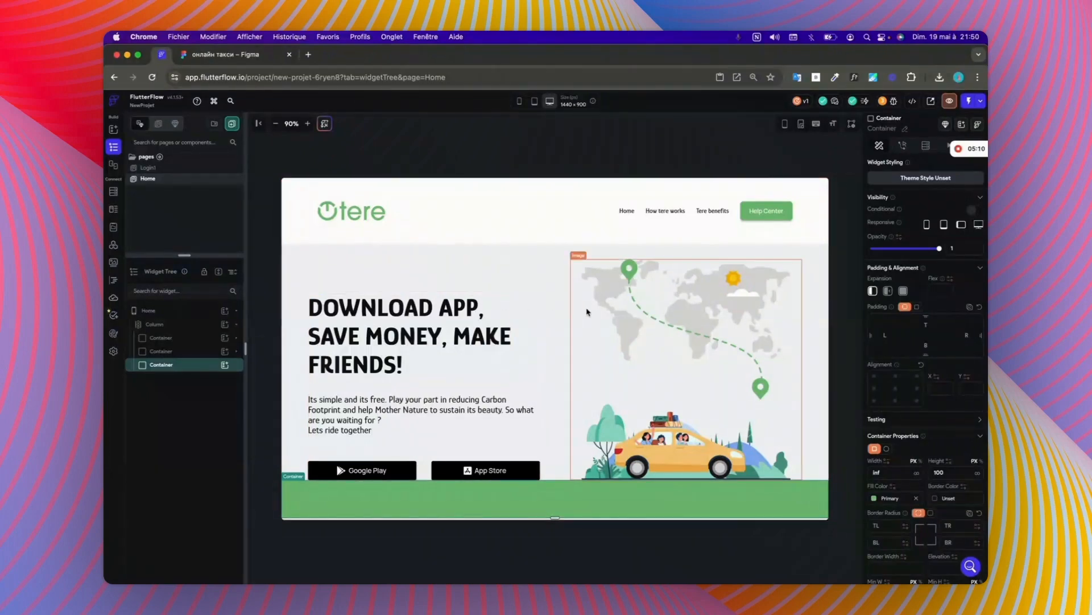
Step: Make the canvas resizable and check the Home page layout at about 1286 px and 1521 px wide
{"action": "left_click", "coordinate": [560, 316]}
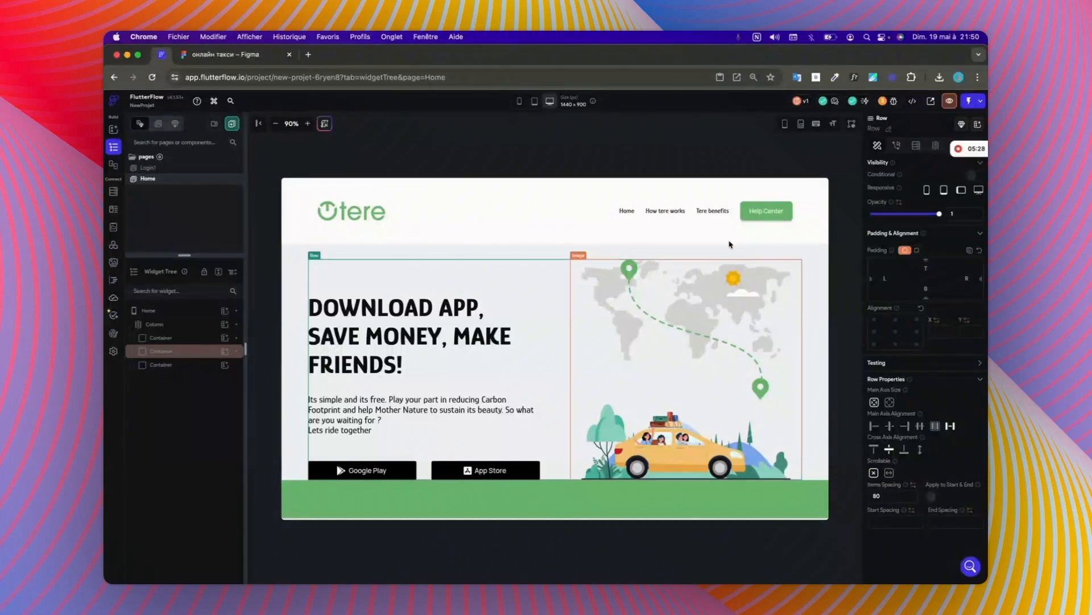
{"action": "left_click", "coordinate": [802, 126]}
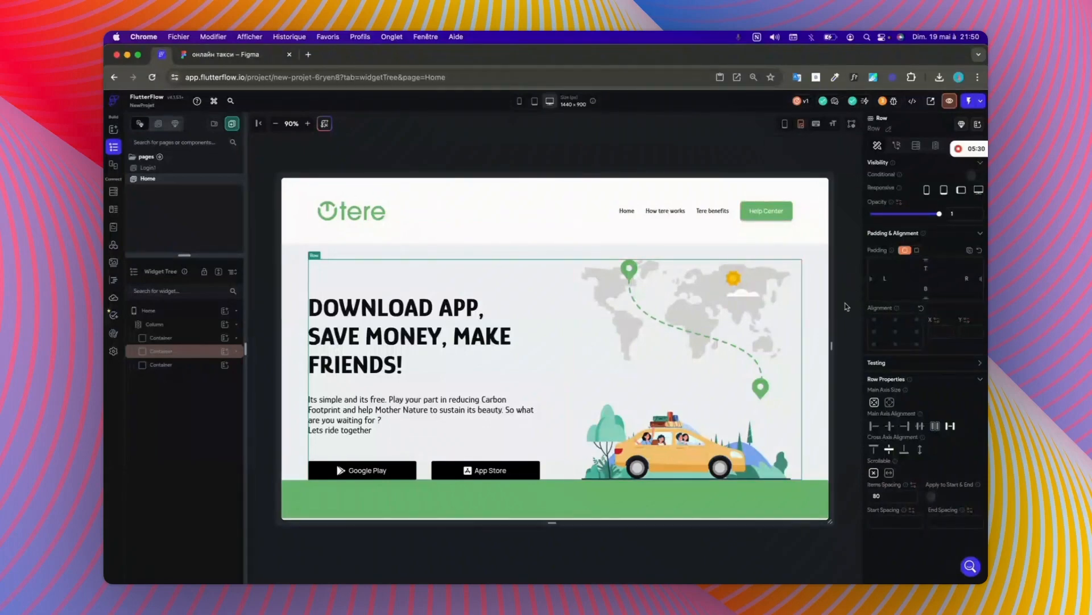
{"action": "left_click_drag", "start_coordinate": [834, 307], "coordinate": [804, 309]}
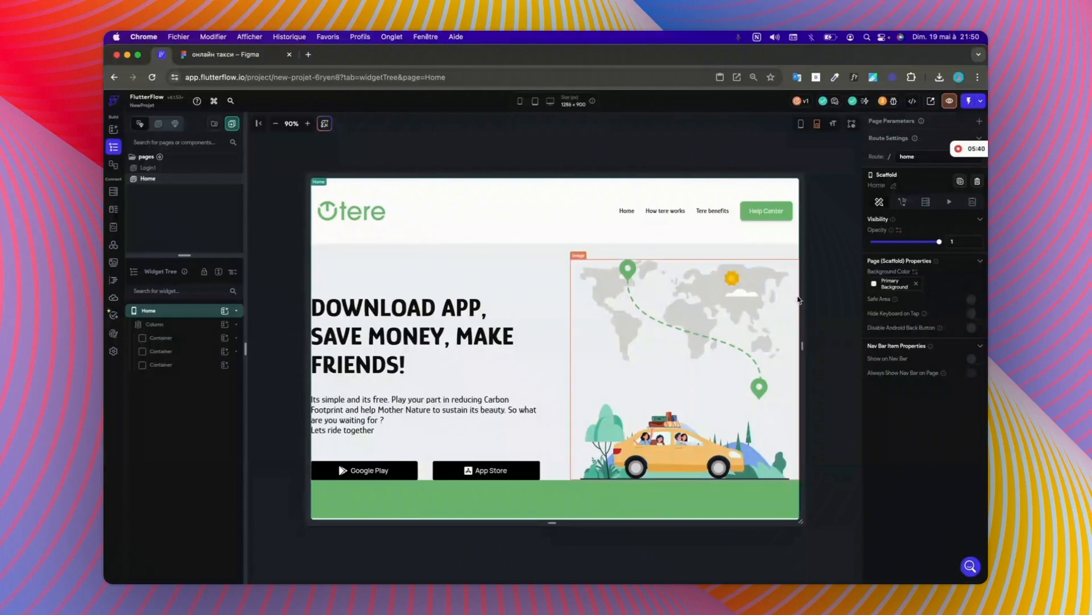
{"action": "left_click_drag", "start_coordinate": [799, 300], "coordinate": [846, 299]}
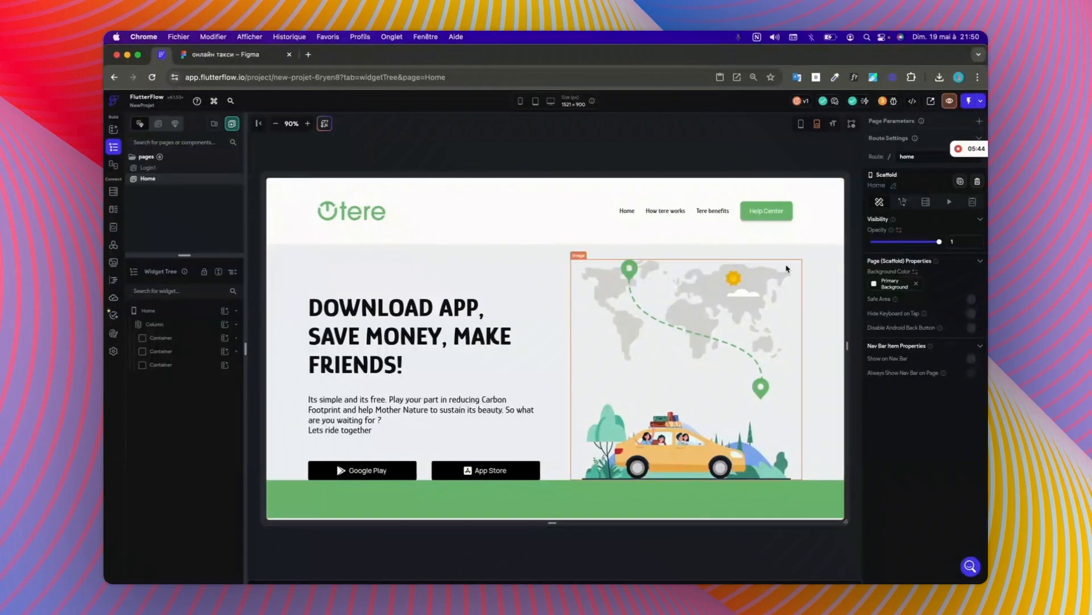
Step: Set the hero row's left and right padding to 50
{"action": "left_click", "coordinate": [546, 295]}
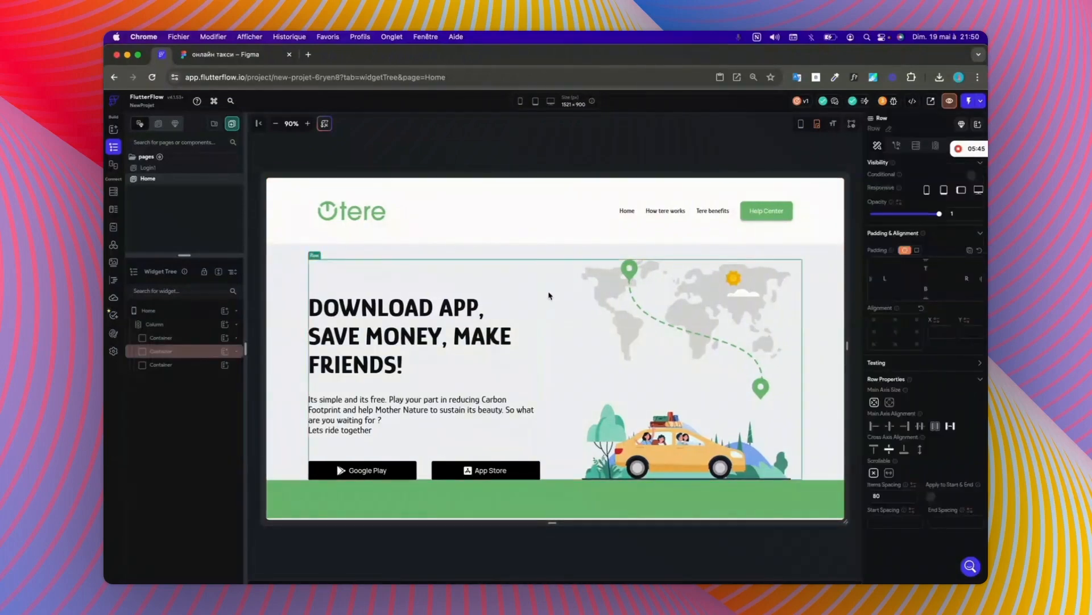
{"action": "left_click", "coordinate": [964, 278]}
{"action": "type", "text": "50"}
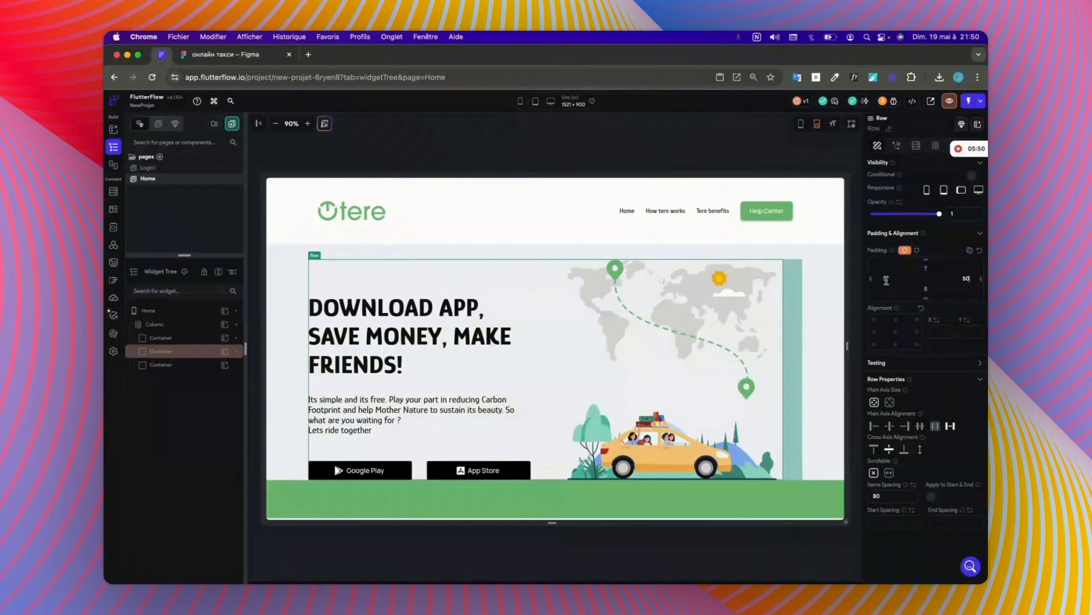
{"action": "left_click", "coordinate": [886, 278]}
{"action": "type", "text": "50"}
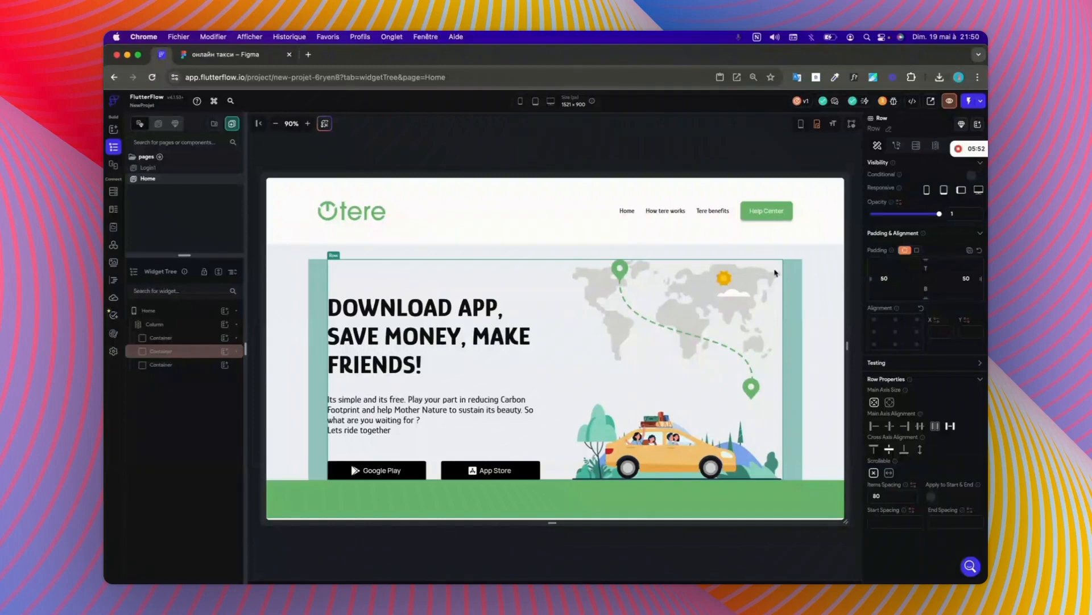
Step: Check the padded hero row on narrower and wider canvases, and reset the row's padding
{"action": "left_click_drag", "start_coordinate": [847, 268], "coordinate": [759, 300]}
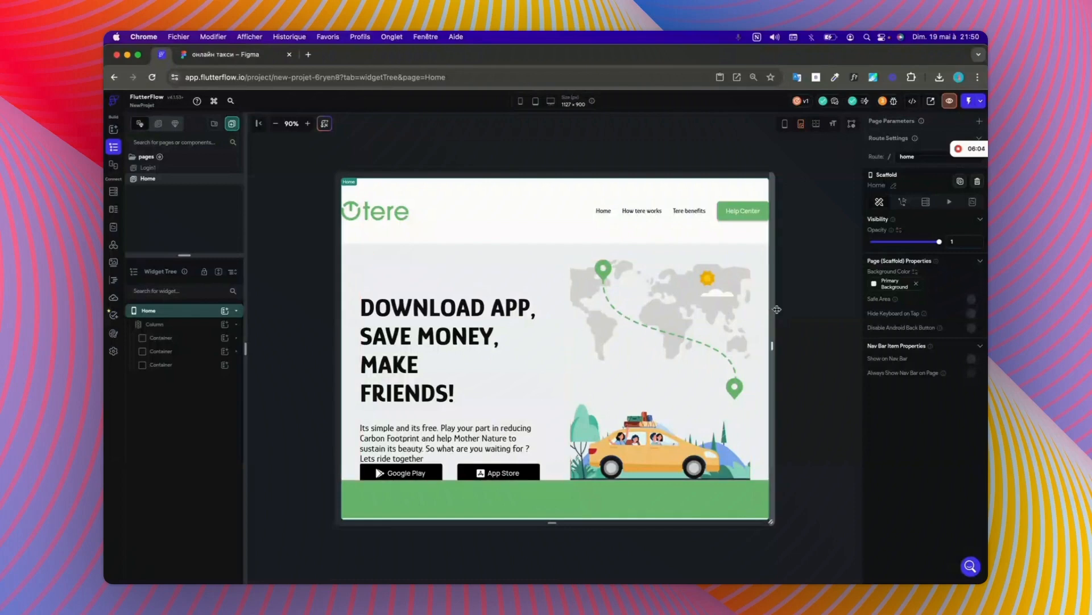
{"action": "mouse_move", "coordinate": [775, 310]}
{"action": "left_mouse_down"}
{"action": "mouse_move", "coordinate": [829, 316]}
{"action": "mouse_move", "coordinate": [777, 312]}
{"action": "left_mouse_up"}
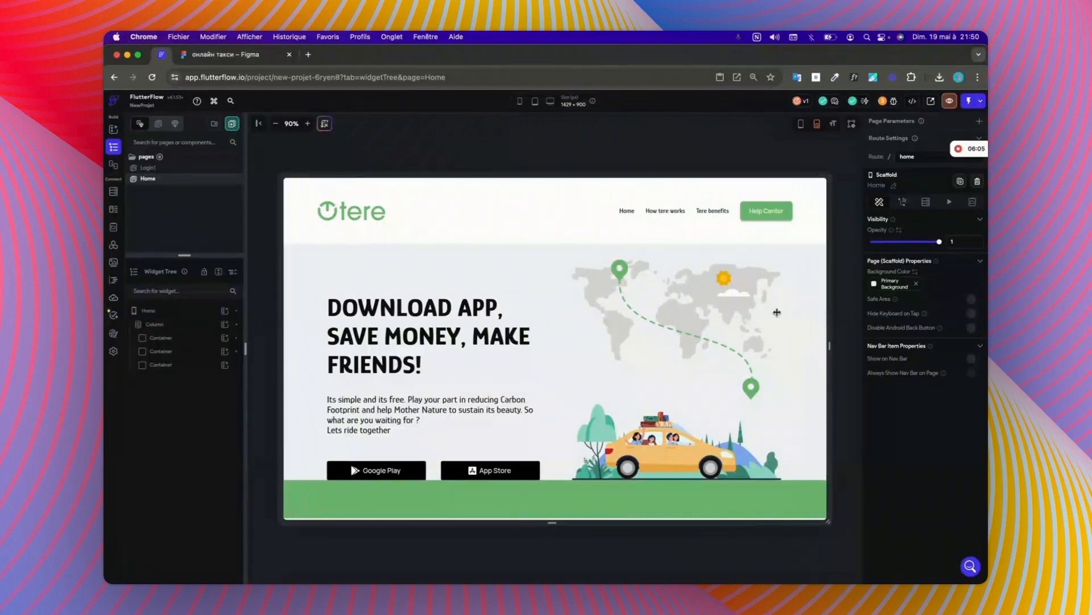
{"action": "left_click", "coordinate": [571, 339]}
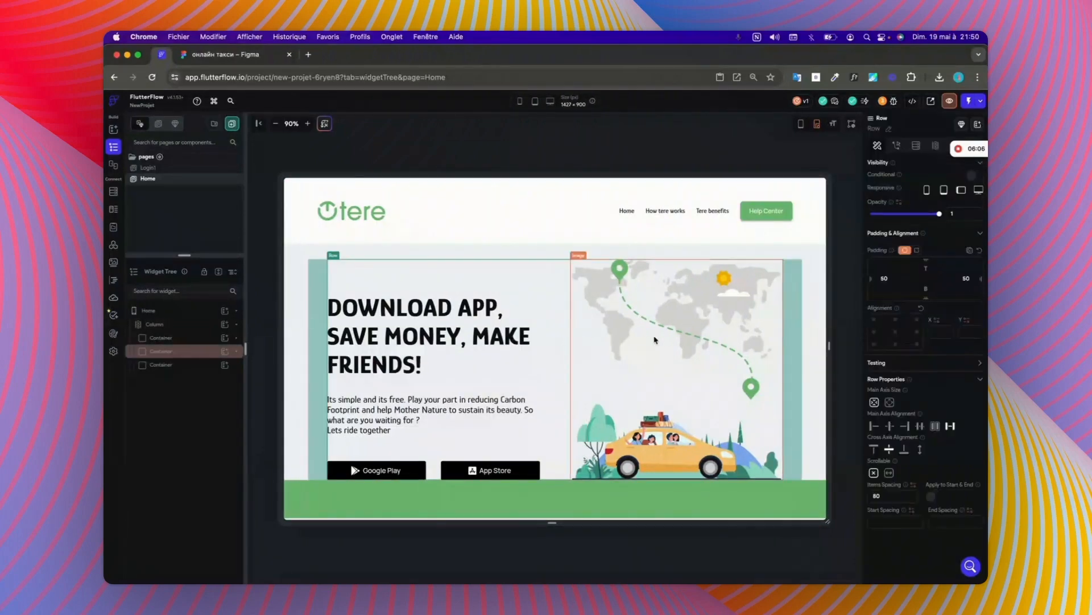
{"action": "left_click", "coordinate": [980, 251]}
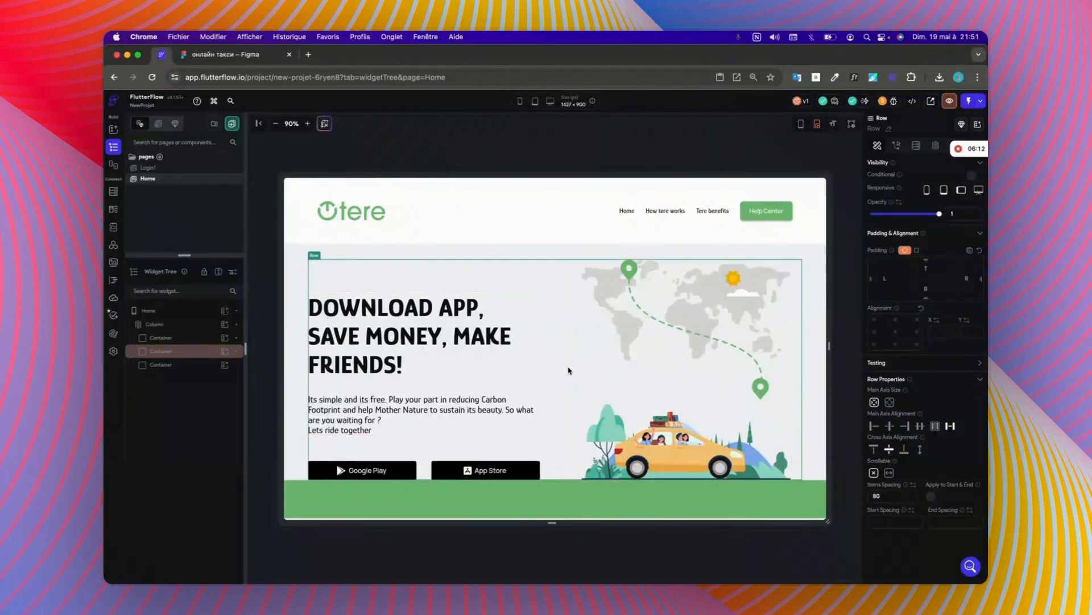
Step: Copy the hero container's maximum width of 1300 px to the green container
{"action": "left_click", "coordinate": [188, 352]}
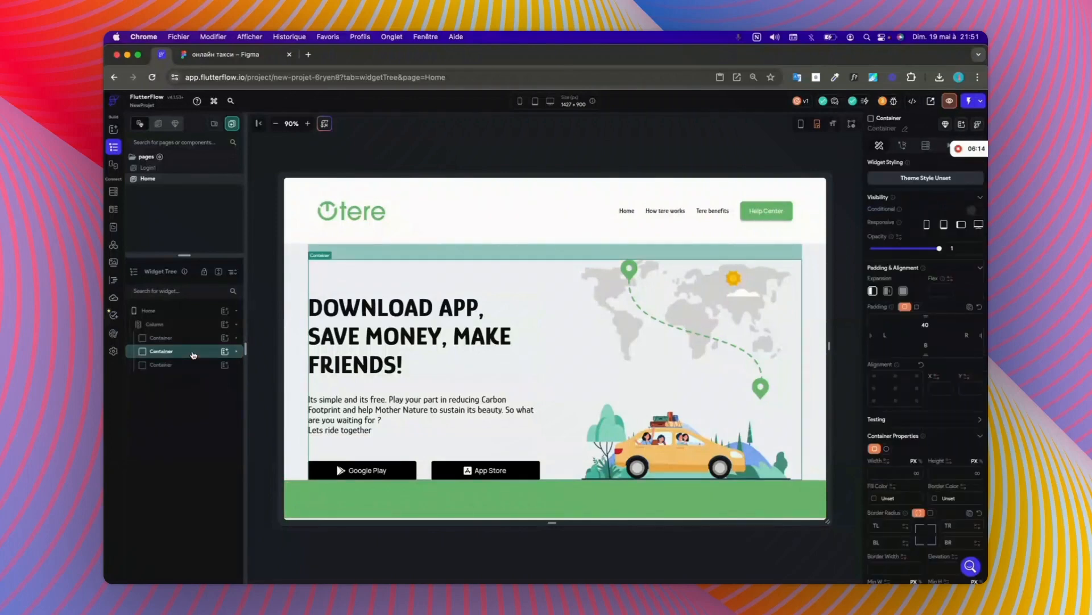
{"action": "scroll", "coordinate": [903, 486], "scroll_direction": "down", "scroll_amount": 5}
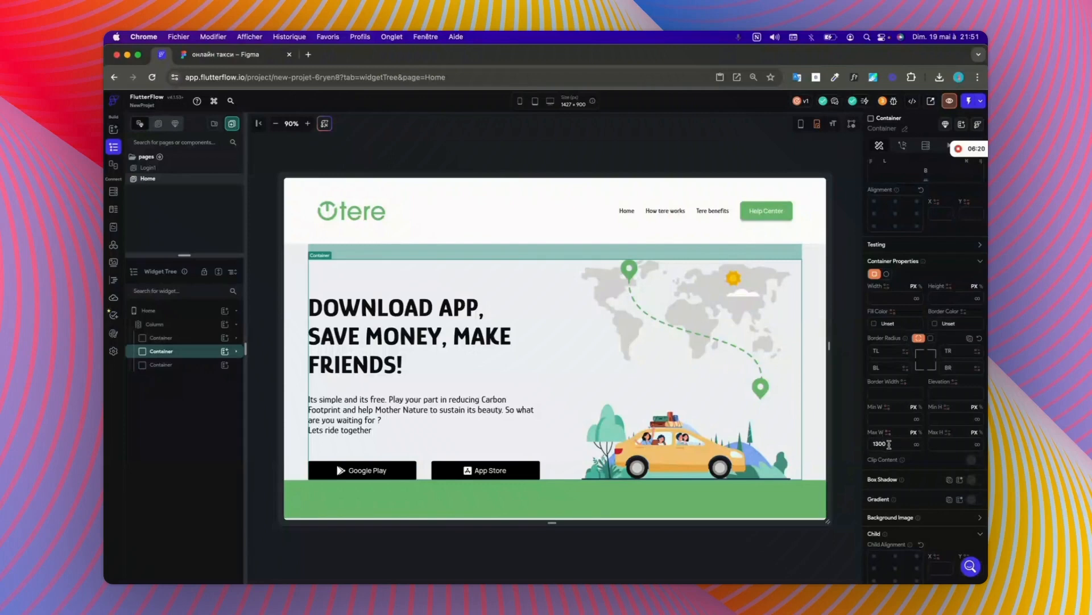
{"action": "left_click_drag", "start_coordinate": [889, 445], "coordinate": [847, 448]}
{"action": "key", "text": "super+c"}
{"action": "left_click", "coordinate": [763, 501]}
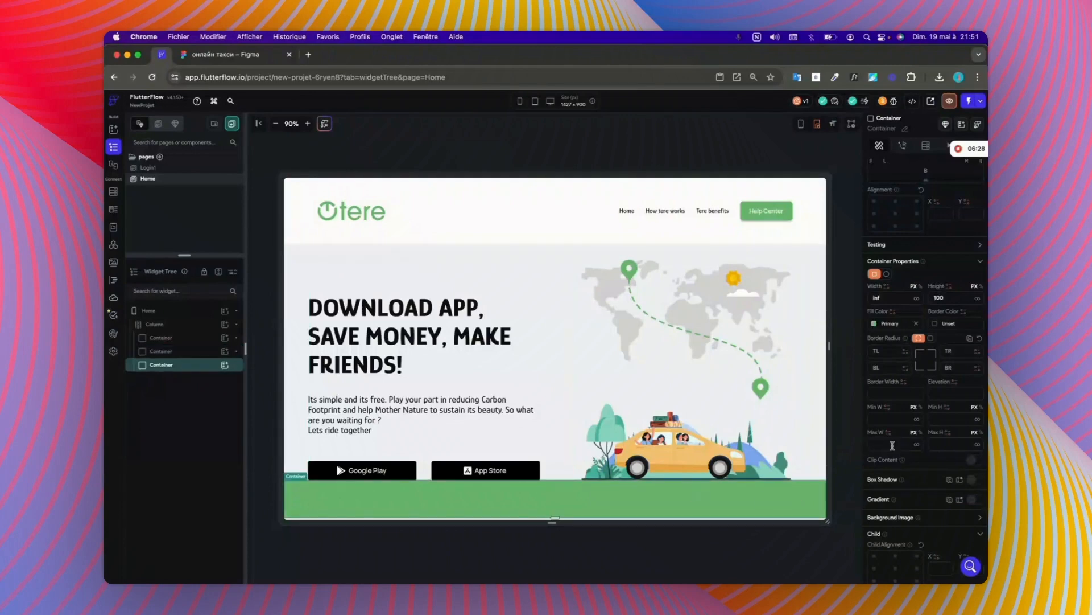
{"action": "key", "text": "super+v"}
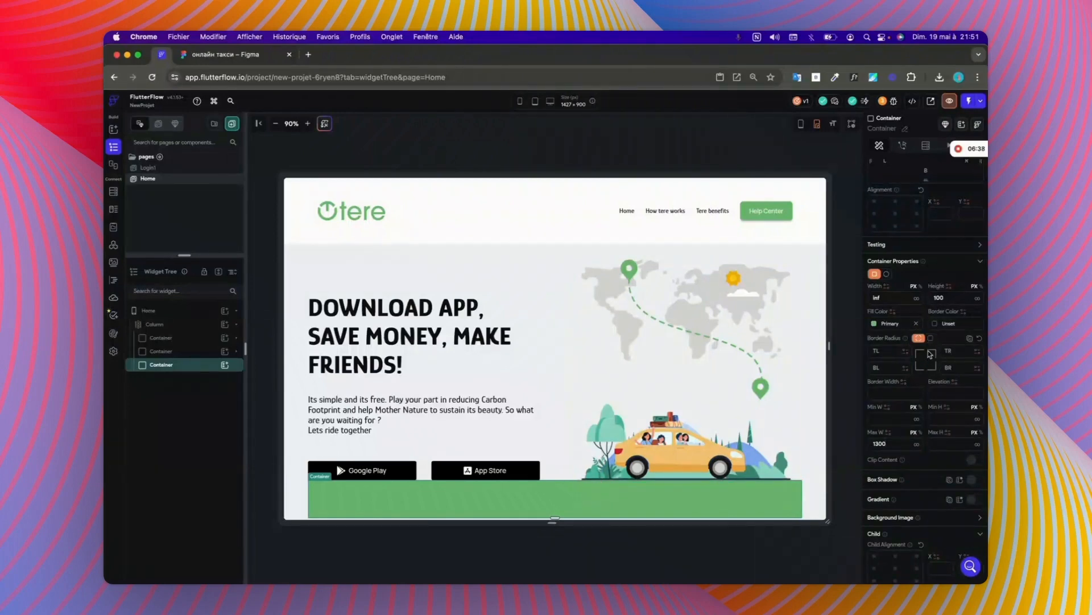
Step: Check the green banner in the Figma design, and set the green container's top padding to 40 in FlutterFlow
{"action": "scroll", "coordinate": [936, 258], "scroll_direction": "up", "scroll_amount": 3}
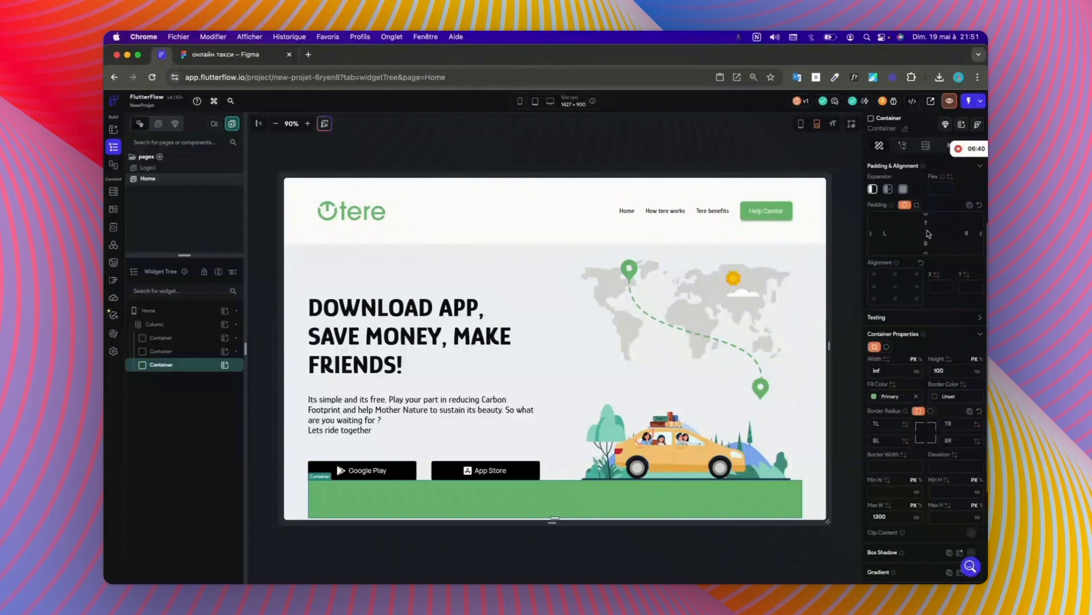
{"action": "left_click", "coordinate": [247, 55]}
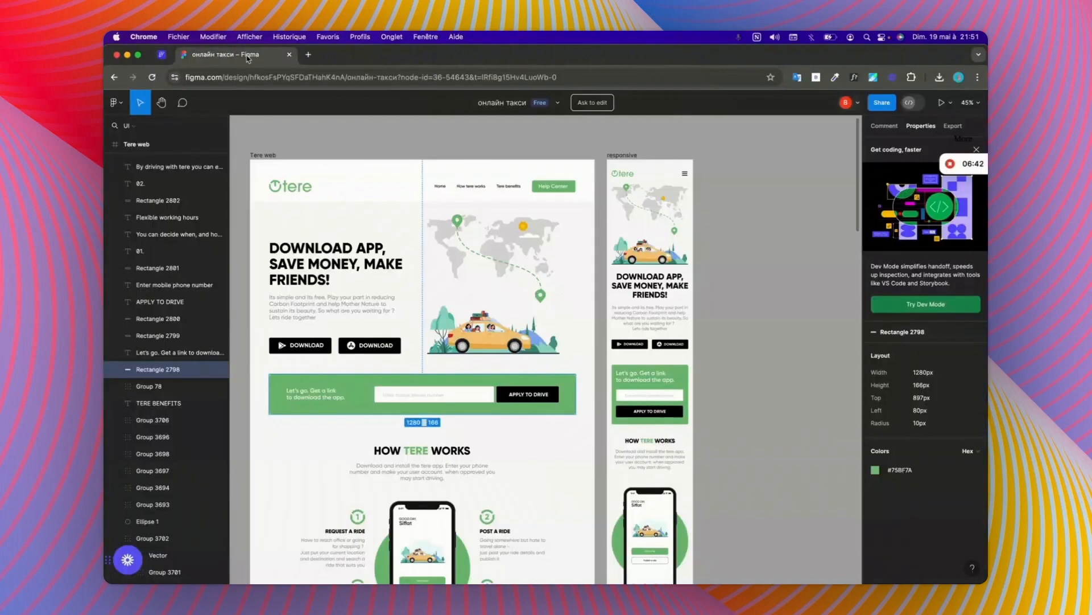
{"action": "left_click", "coordinate": [162, 55]}
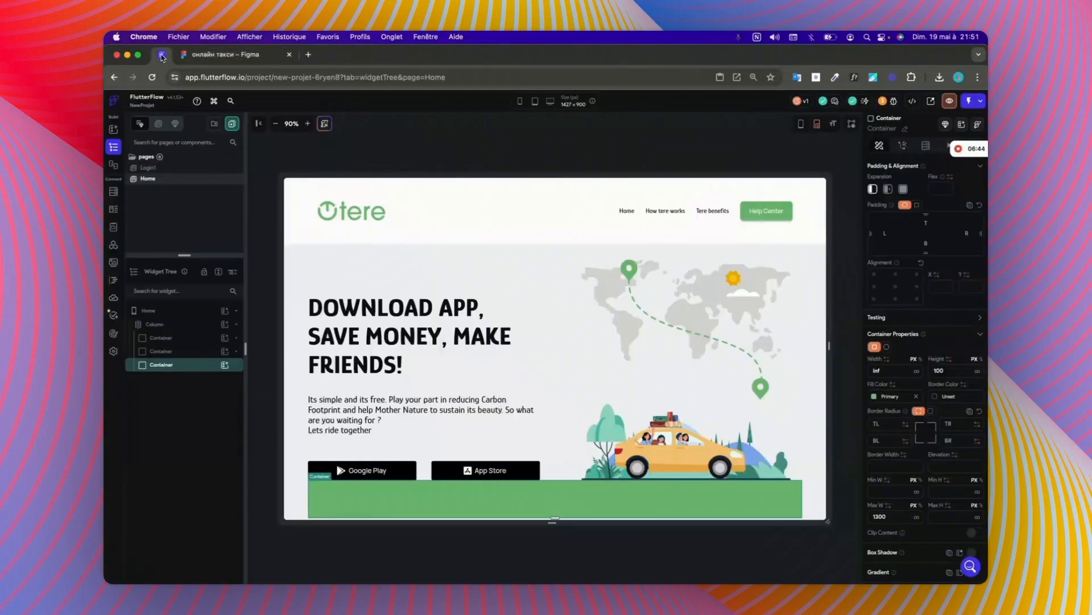
{"action": "left_click", "coordinate": [924, 223]}
{"action": "type", "text": "40"}
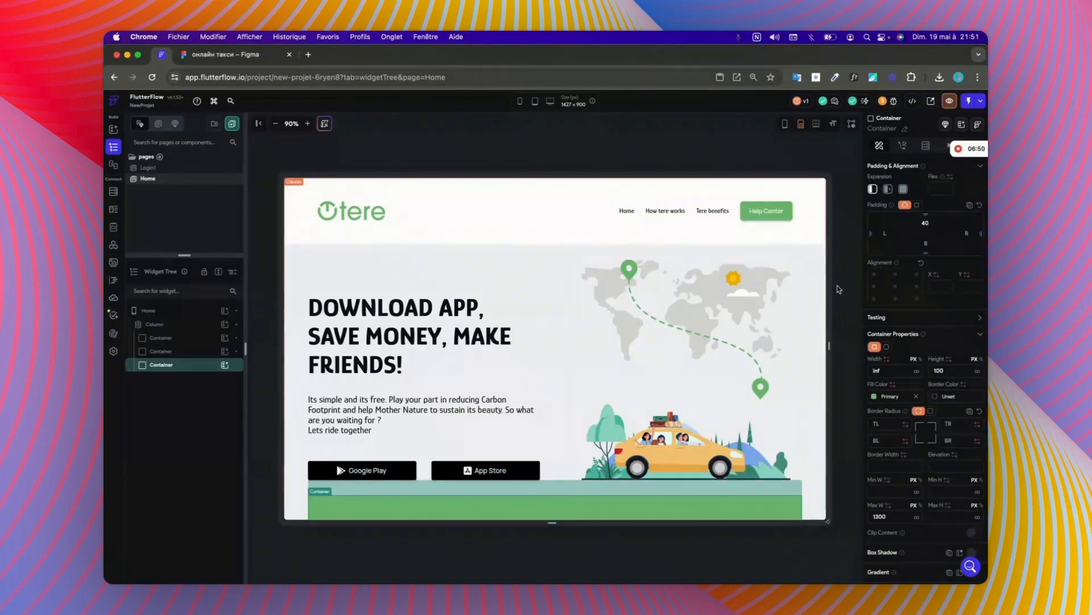
Step: Make the Home page's main column scrollable
{"action": "left_click", "coordinate": [173, 325]}
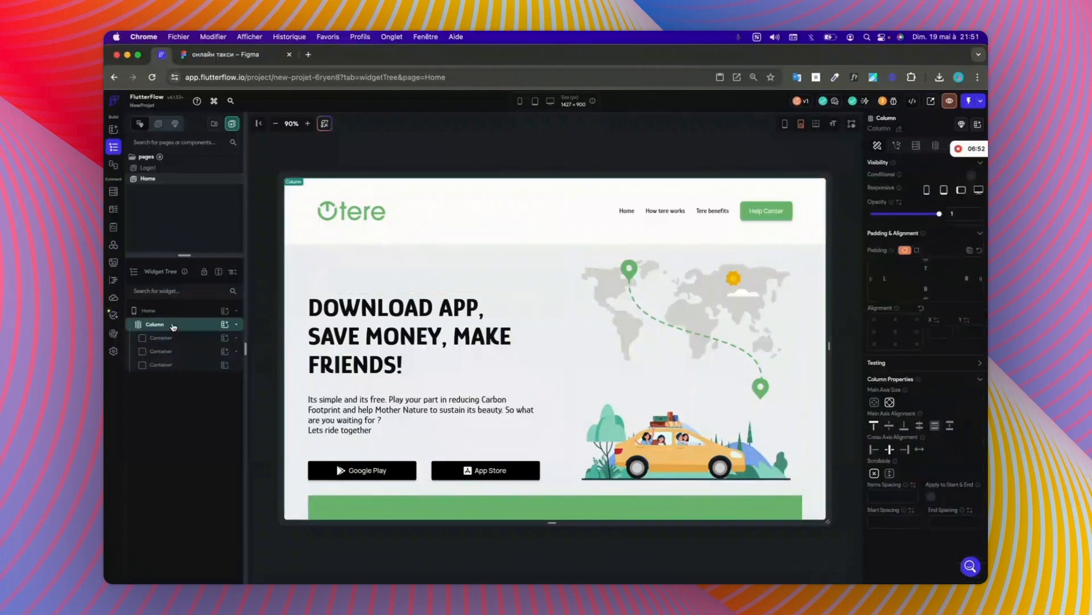
{"action": "left_click", "coordinate": [891, 471]}
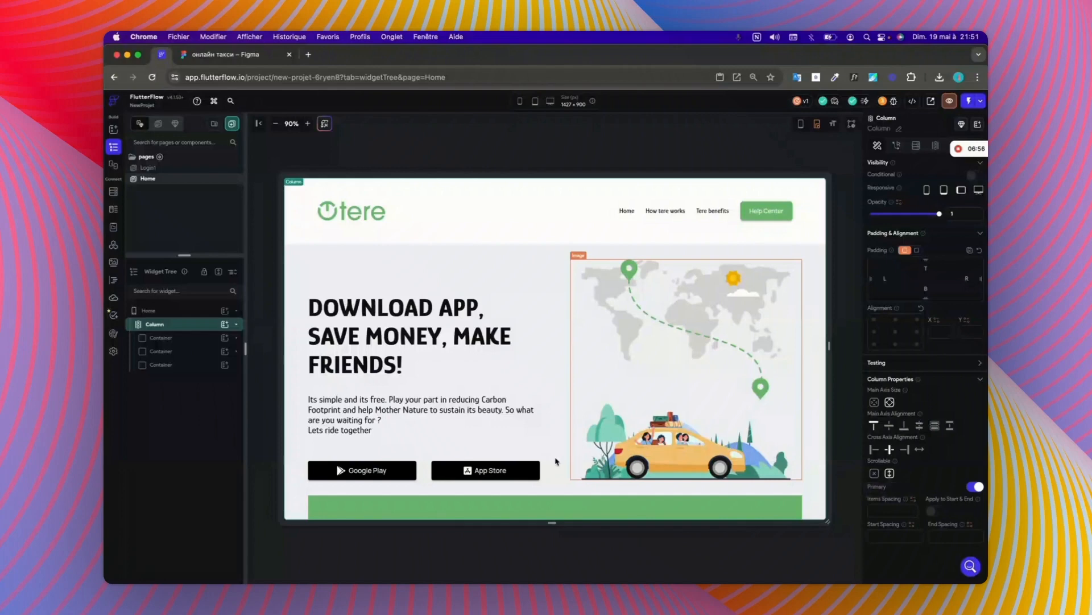
{"action": "scroll", "coordinate": [556, 461], "scroll_direction": "down", "scroll_amount": 1}
Step: Look up the green banner's dimensions in the Figma design, and set the green container's height to 166 px in FlutterFlow
{"action": "left_click", "coordinate": [581, 501]}
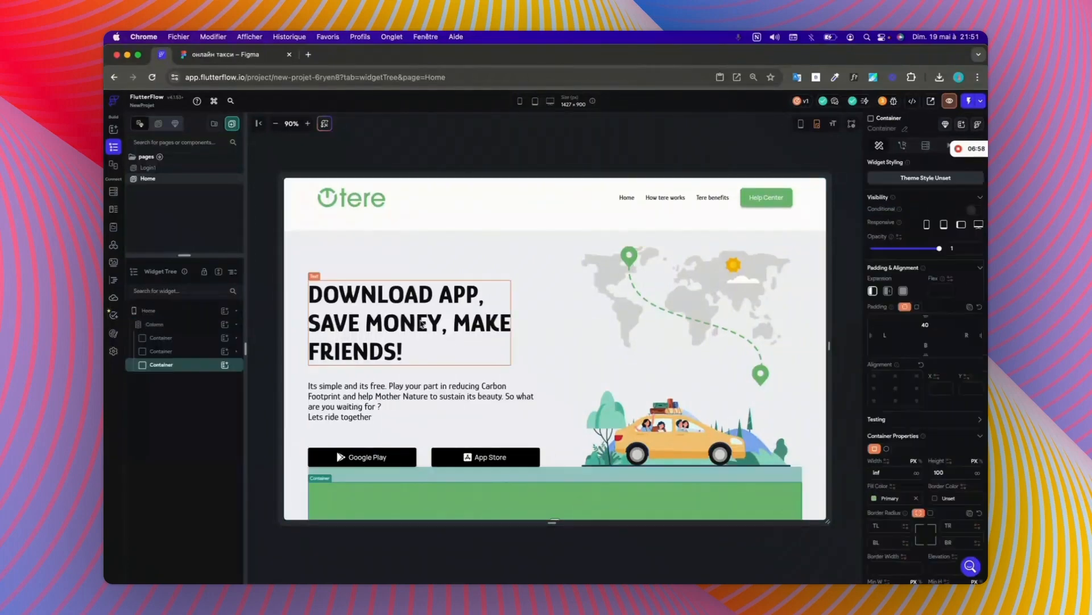
{"action": "left_click", "coordinate": [263, 57]}
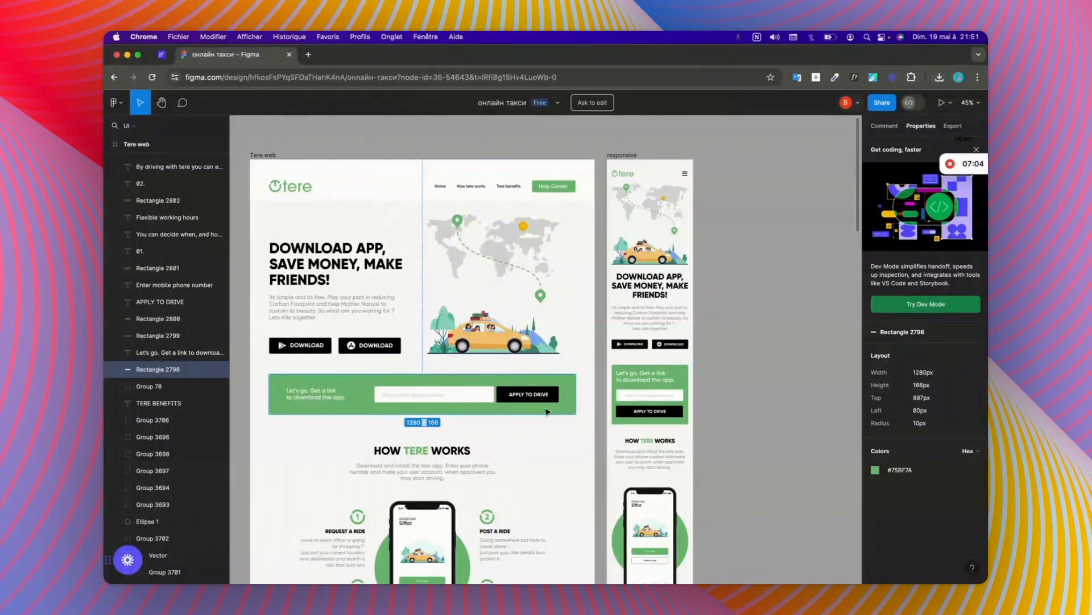
{"action": "left_click", "coordinate": [162, 55]}
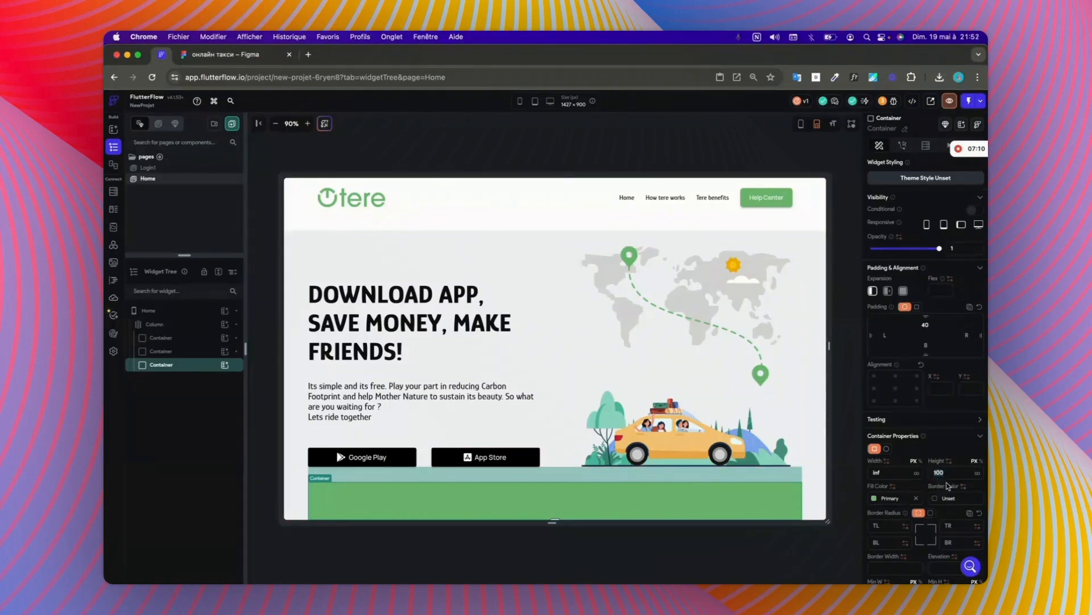
{"action": "type", "text": "166"}
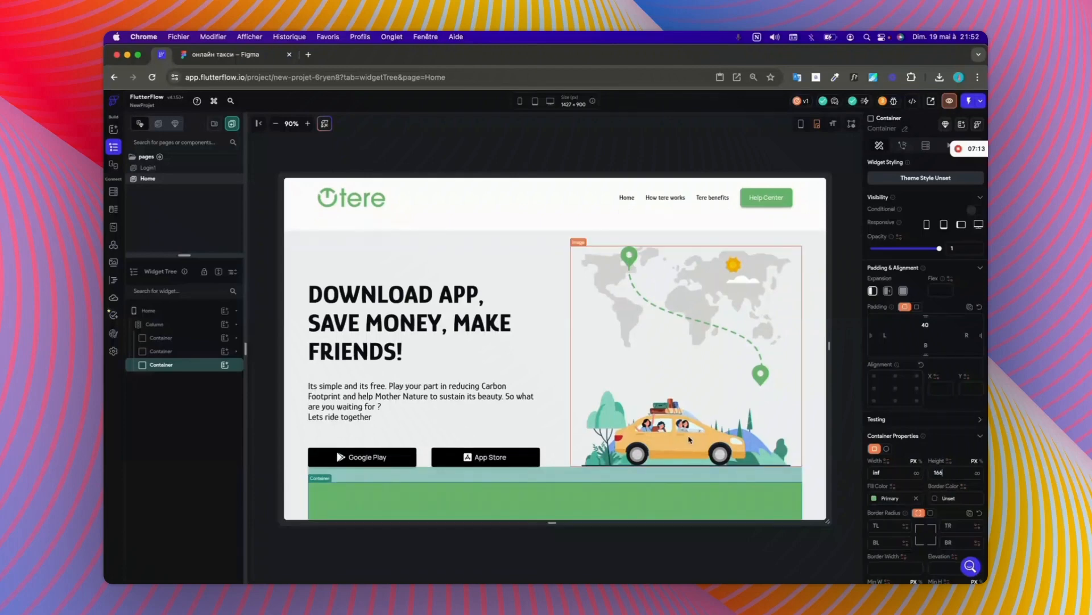
{"action": "scroll", "coordinate": [589, 472], "scroll_direction": "down", "scroll_amount": 2}
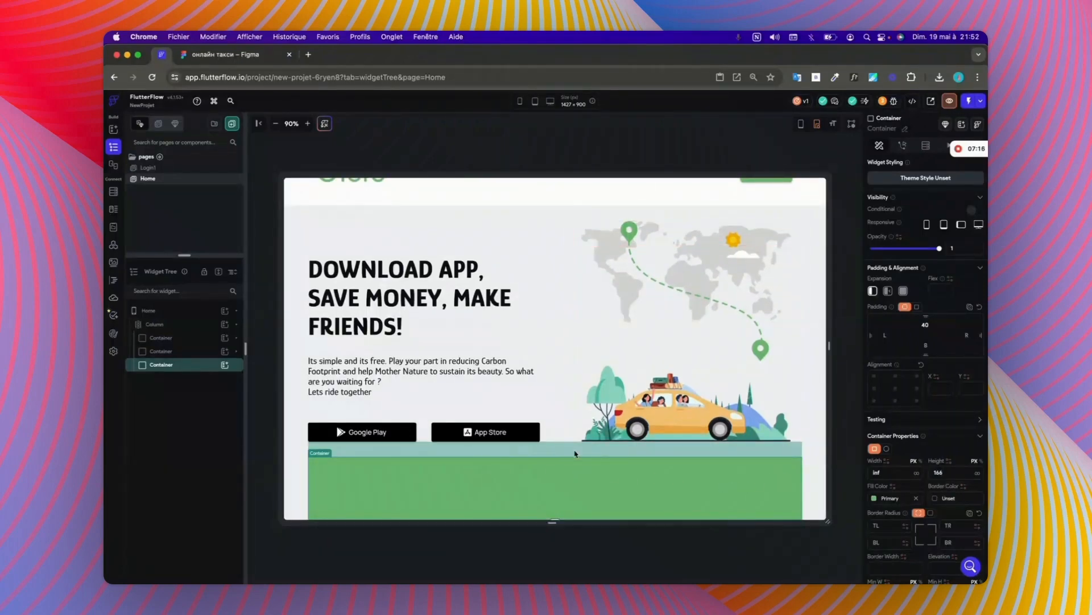
Step: Recheck the green banner in the Figma design, and set the green container's height to 146 px in FlutterFlow
{"action": "left_click", "coordinate": [268, 61]}
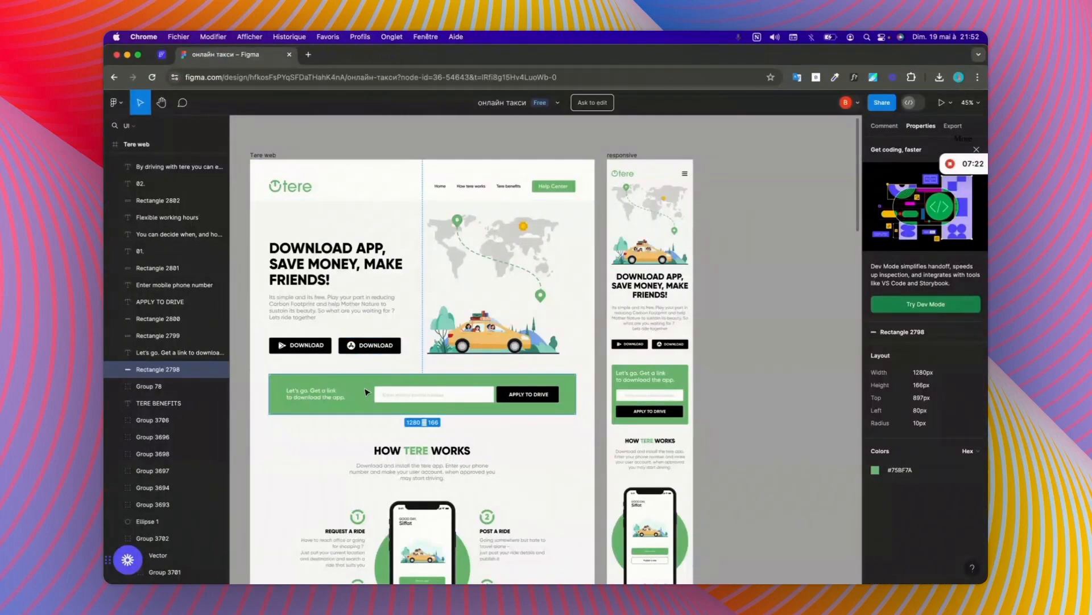
{"action": "left_click", "coordinate": [163, 57]}
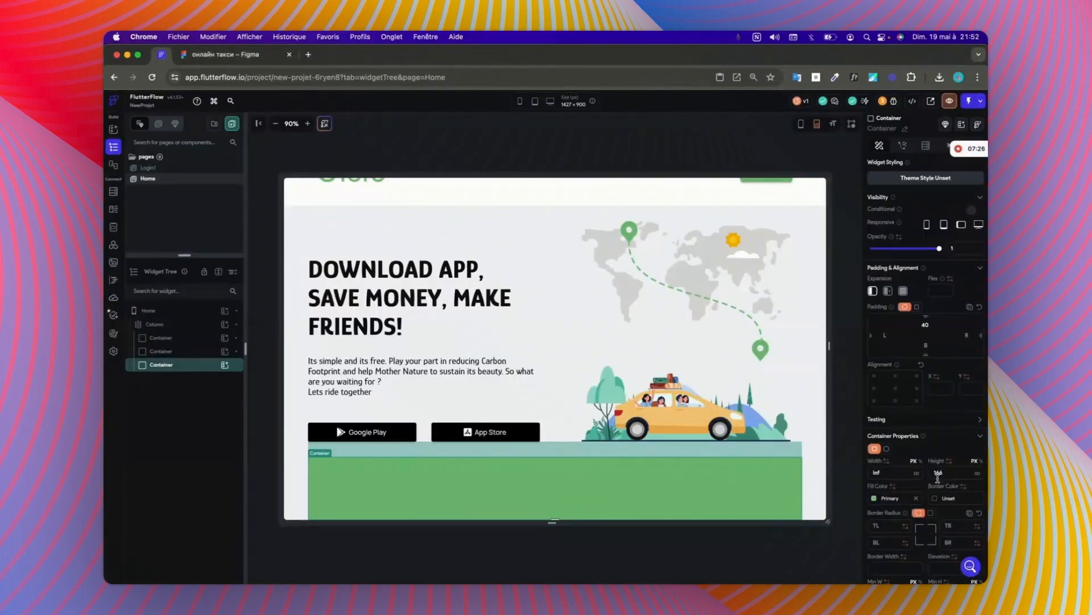
{"action": "key", "text": "BackSpace"}
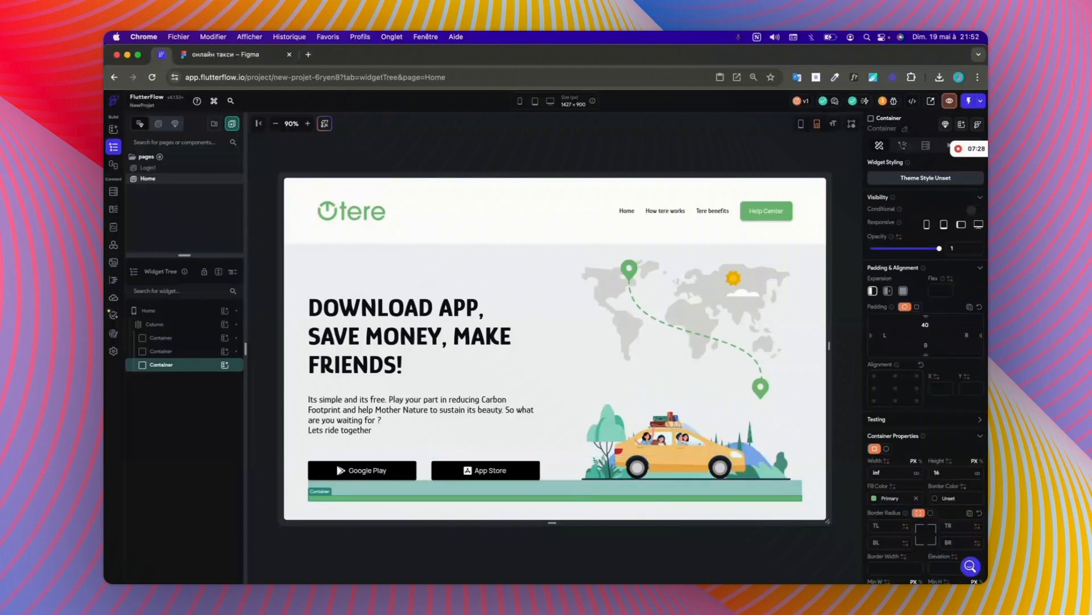
{"action": "left_click", "coordinate": [239, 55]}
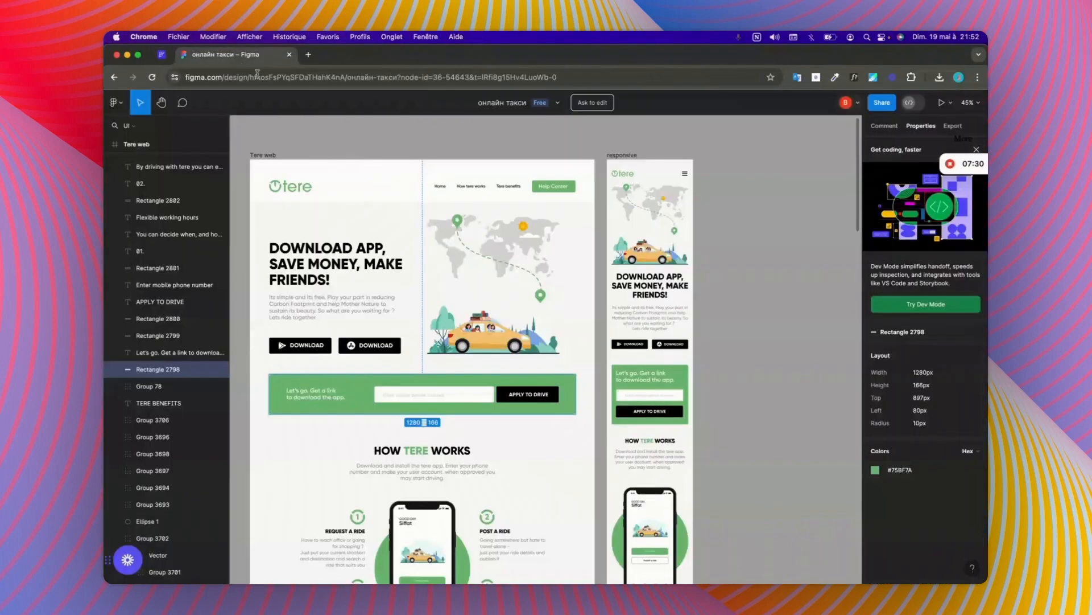
{"action": "mouse_move", "coordinate": [936, 455]}
{"action": "left_click", "coordinate": [163, 55]}
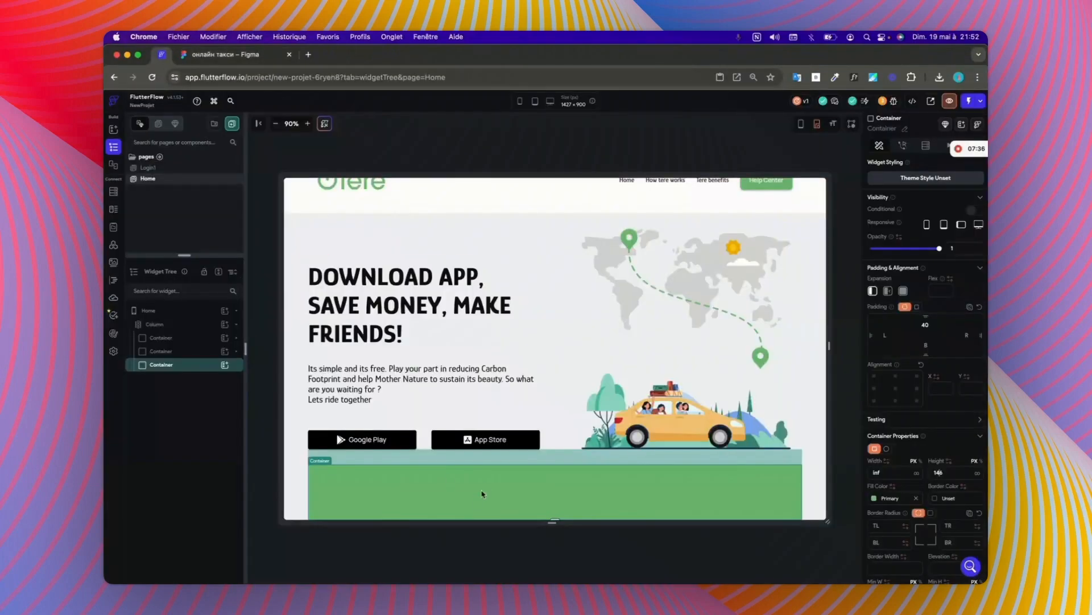
Step: Give all corners of the green container a uniform border radius of 10
{"action": "left_click", "coordinate": [931, 512]}
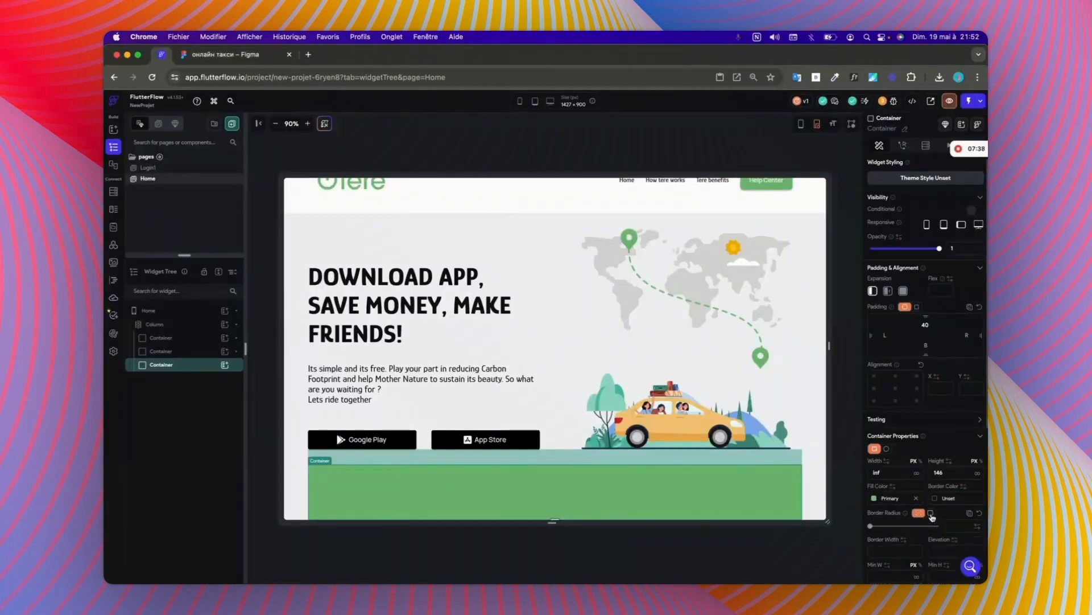
{"action": "scroll", "coordinate": [942, 501], "scroll_direction": "down", "scroll_amount": 5}
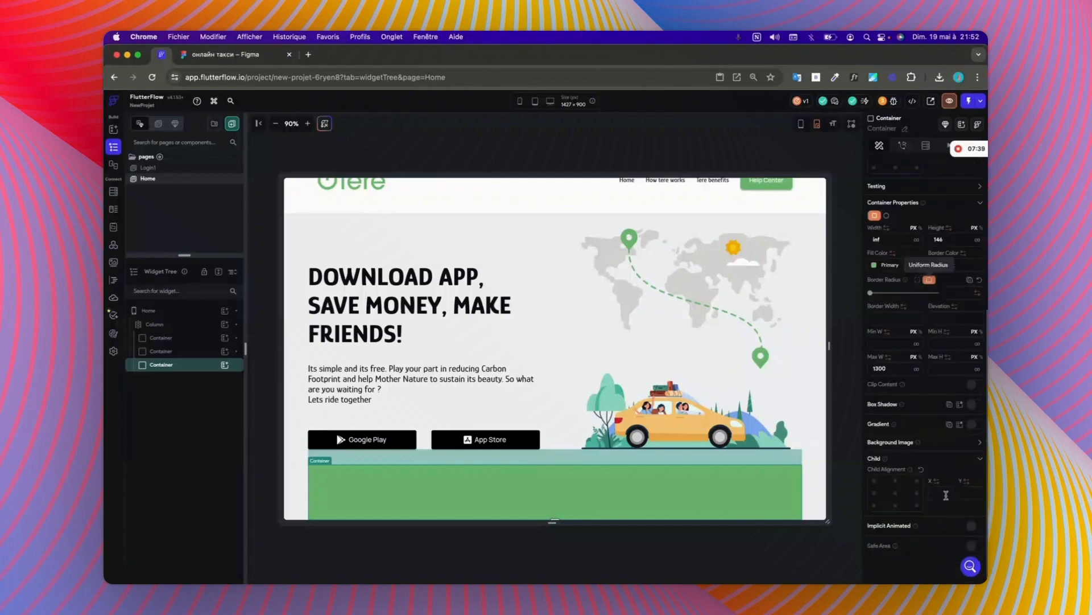
{"action": "left_click", "coordinate": [953, 293]}
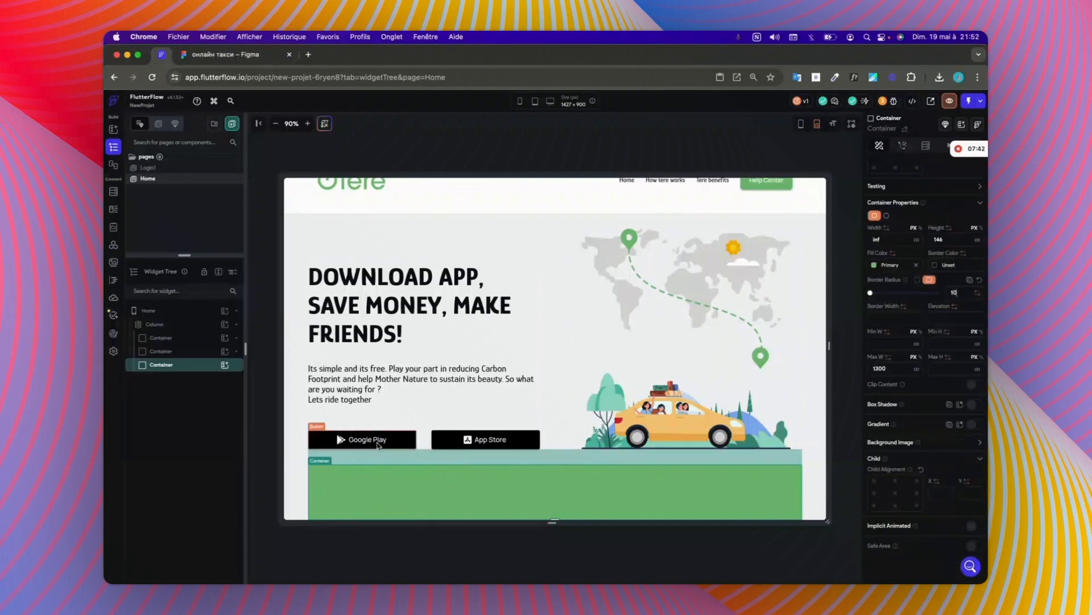
Step: Copy the hero section's description text and paste it into the green container
{"action": "left_click", "coordinate": [225, 364]}
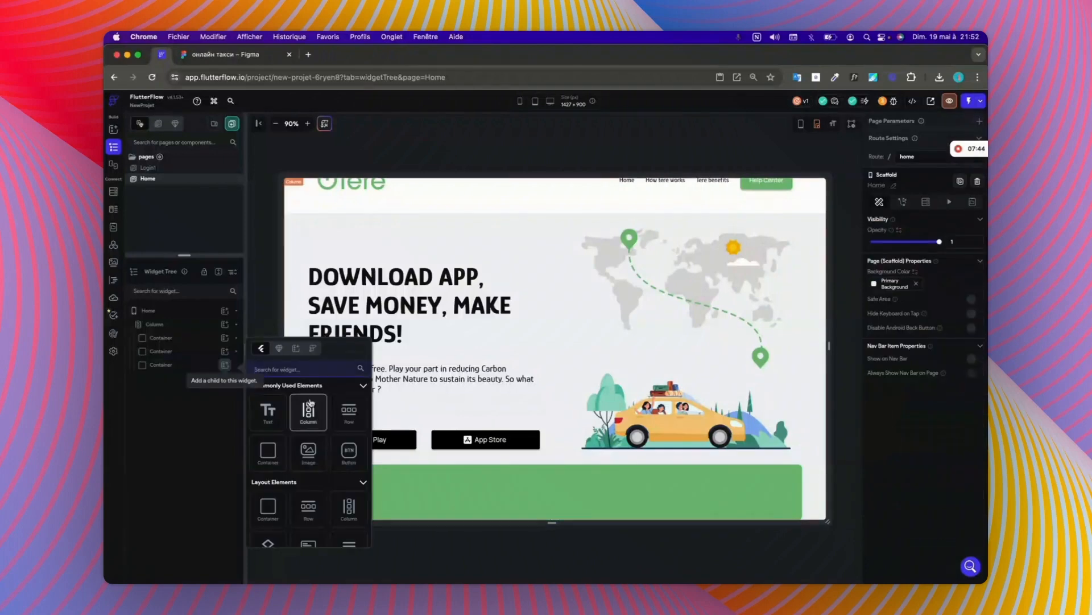
{"action": "right_click", "coordinate": [425, 375]}
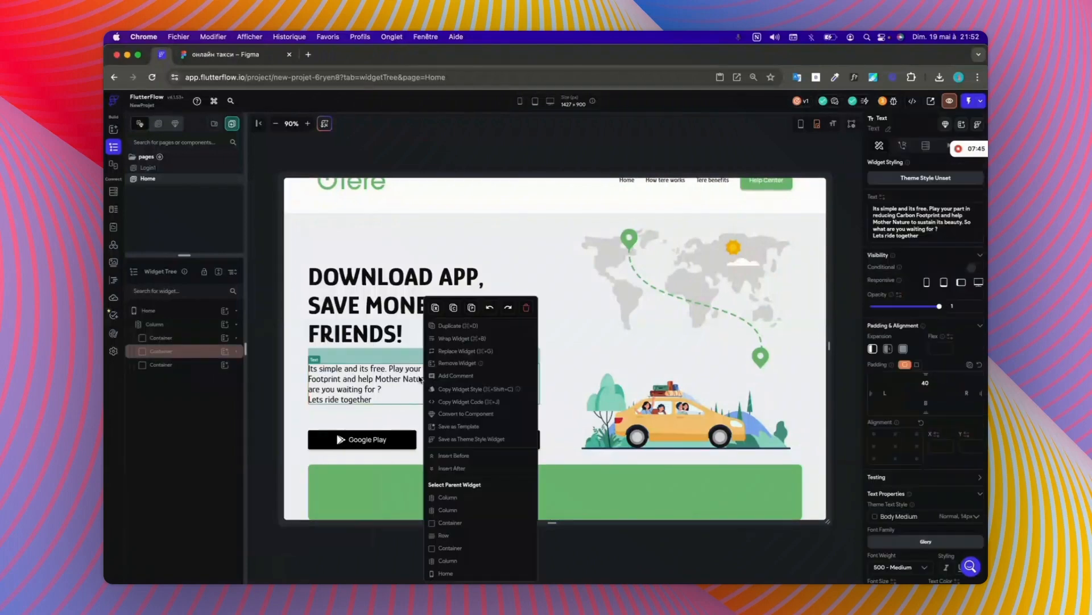
{"action": "left_click", "coordinate": [455, 308]}
{"action": "right_click", "coordinate": [400, 501]}
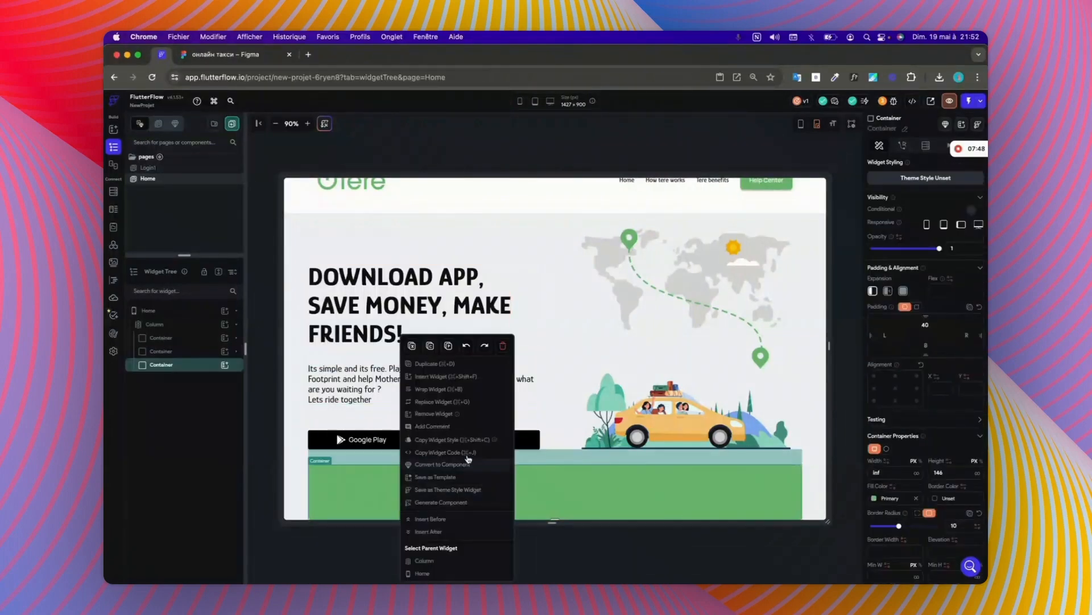
{"action": "left_click", "coordinate": [449, 349]}
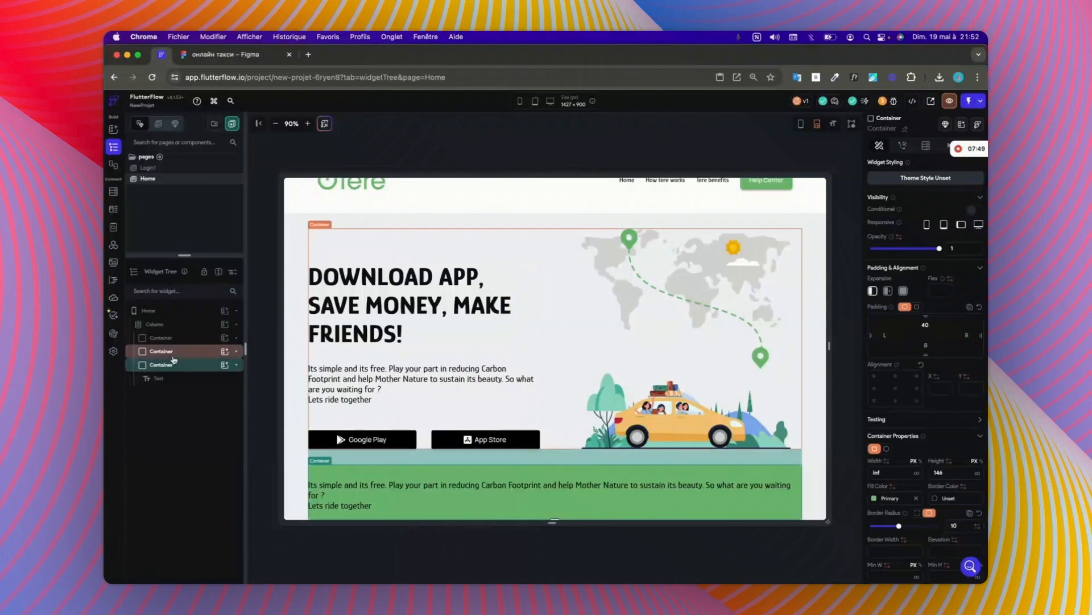
Step: Add a Wrap widget to the green container, wrapping it and the pasted text together in a Row
{"action": "left_click", "coordinate": [230, 366]}
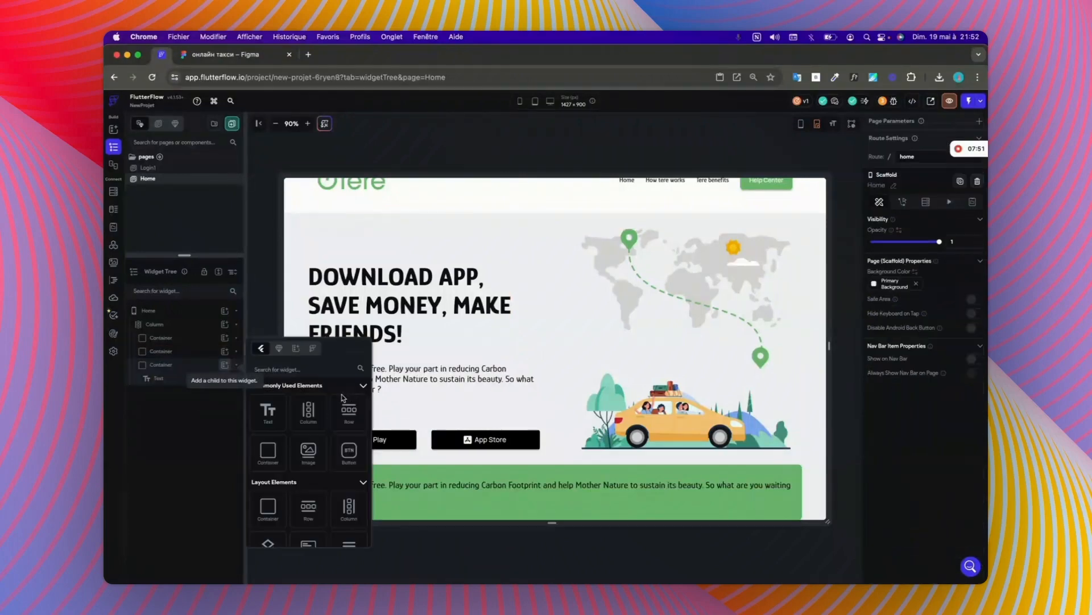
{"action": "scroll", "coordinate": [304, 436], "scroll_direction": "down", "scroll_amount": 3}
{"action": "left_click", "coordinate": [304, 437]}
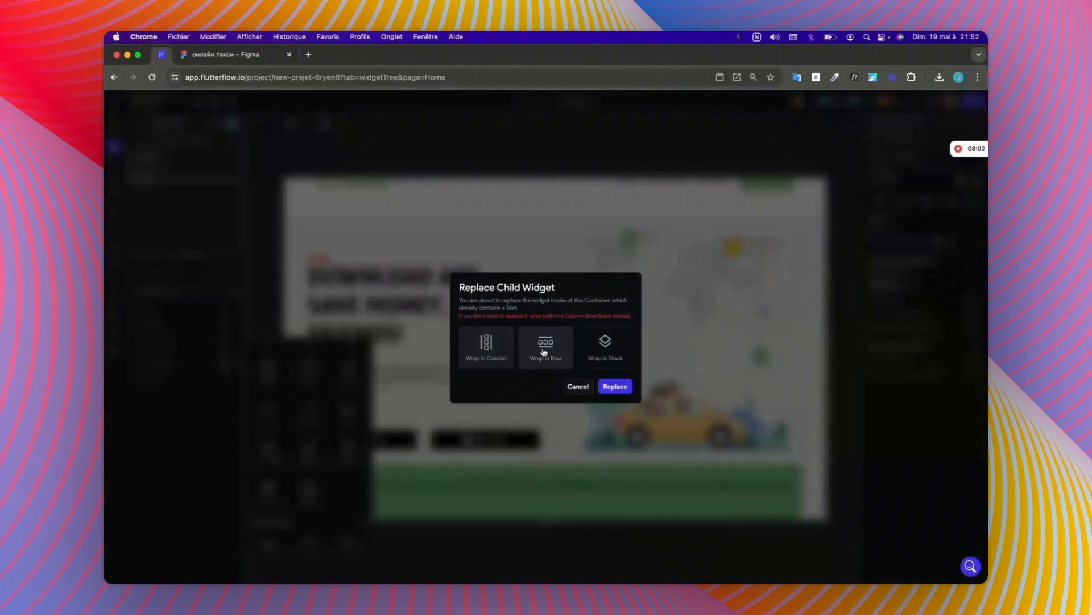
{"action": "left_click", "coordinate": [571, 368]}
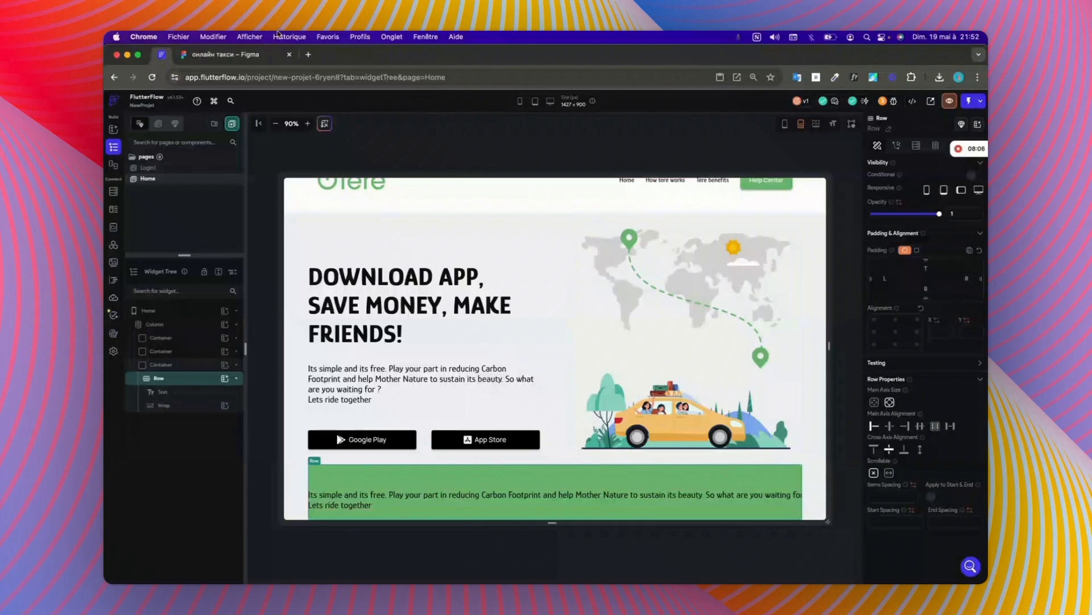
Step: Inspect the green banner's text in the Figma design and copy its content, "Let's go. Get a link to download the app."
{"action": "left_click", "coordinate": [254, 57]}
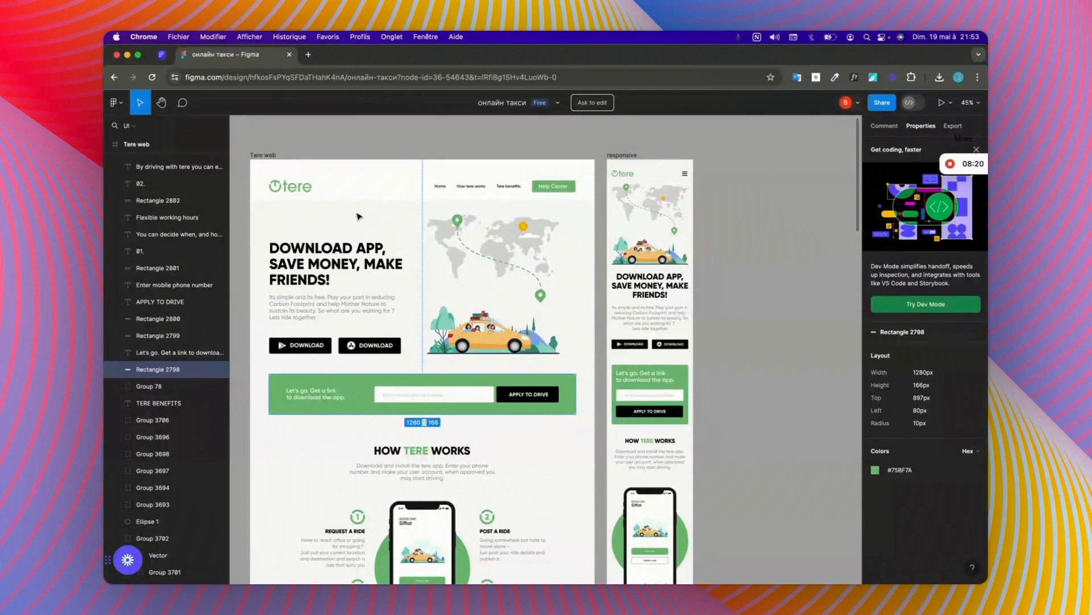
{"action": "left_click", "coordinate": [165, 55]}
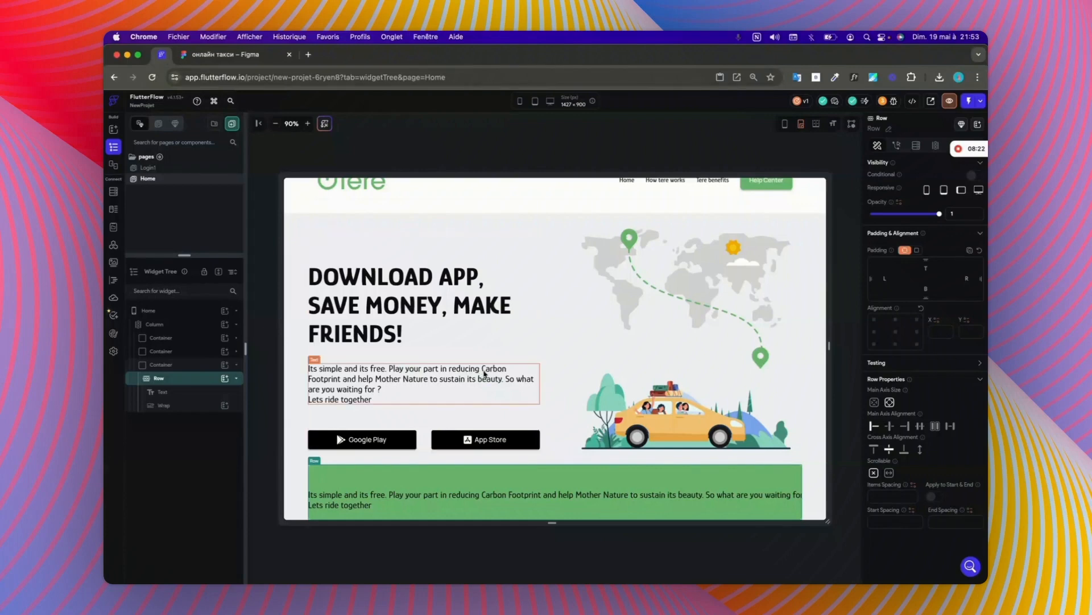
{"action": "left_click", "coordinate": [537, 507]}
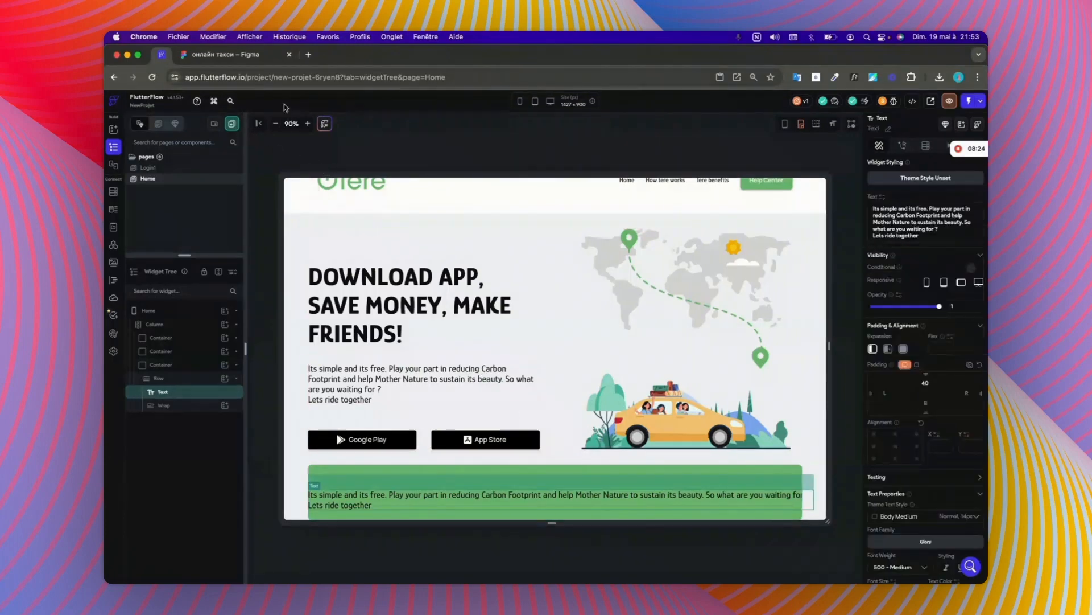
{"action": "left_click", "coordinate": [265, 54]}
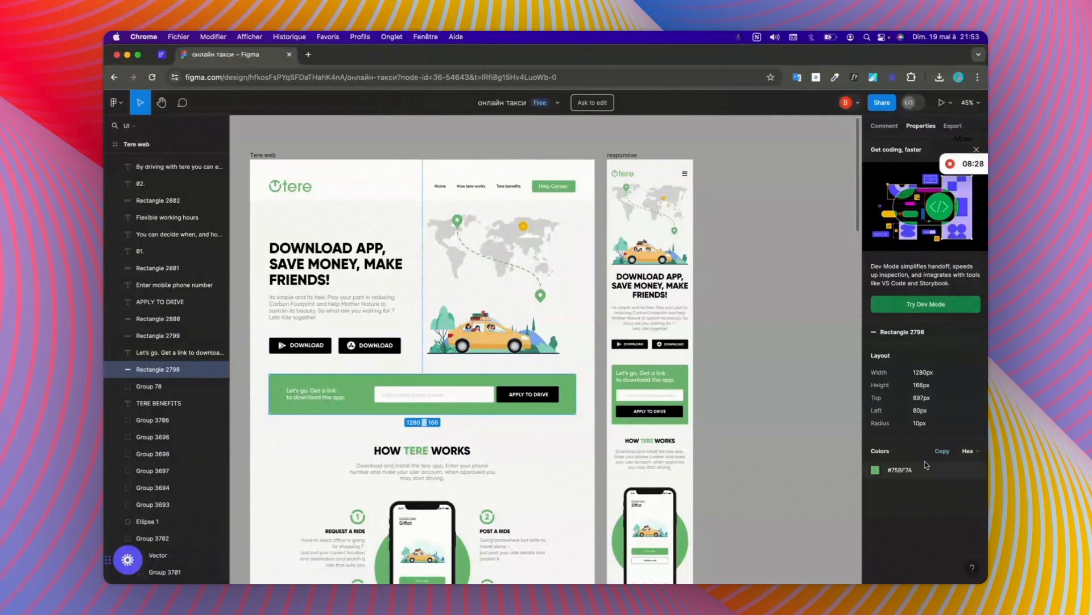
{"action": "left_click", "coordinate": [287, 389]}
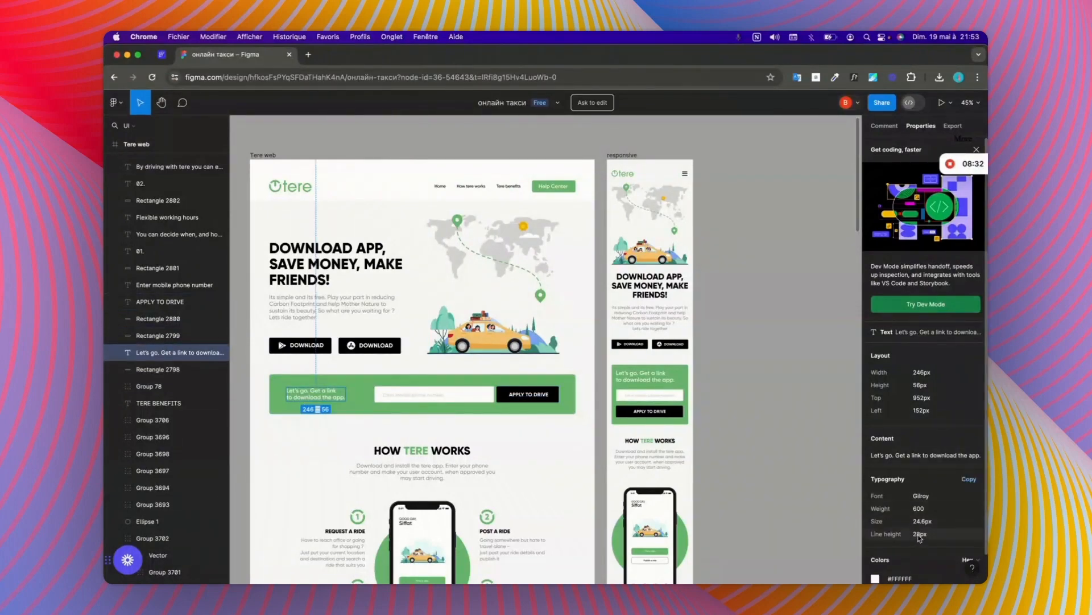
{"action": "left_click", "coordinate": [939, 458]}
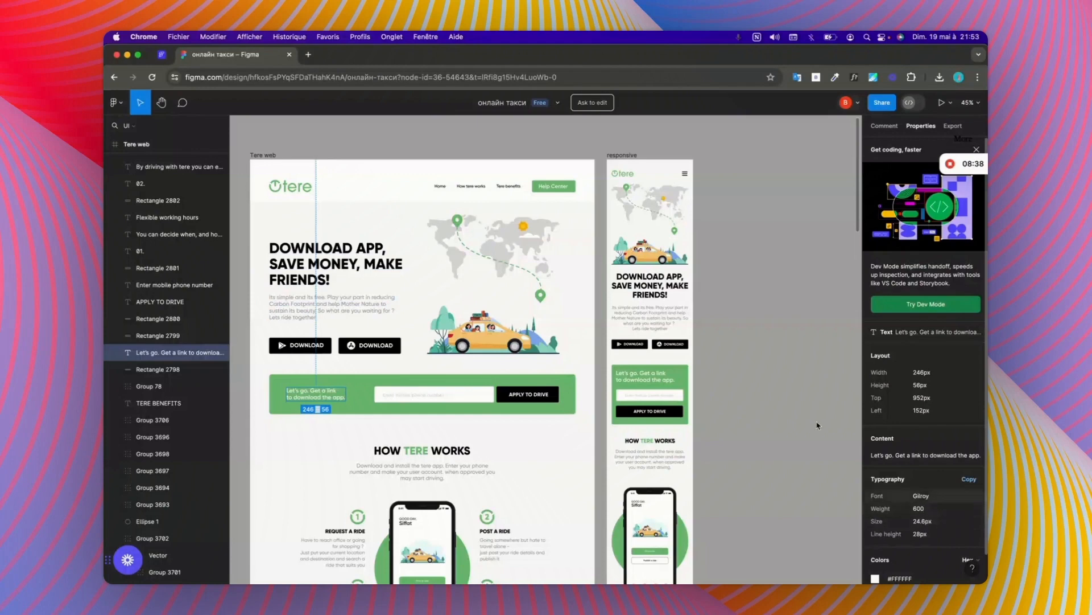
Step: In FlutterFlow, reset the banner text's padding and replace its content with "Let's go. Get a link to download the app."
{"action": "left_click", "coordinate": [162, 55]}
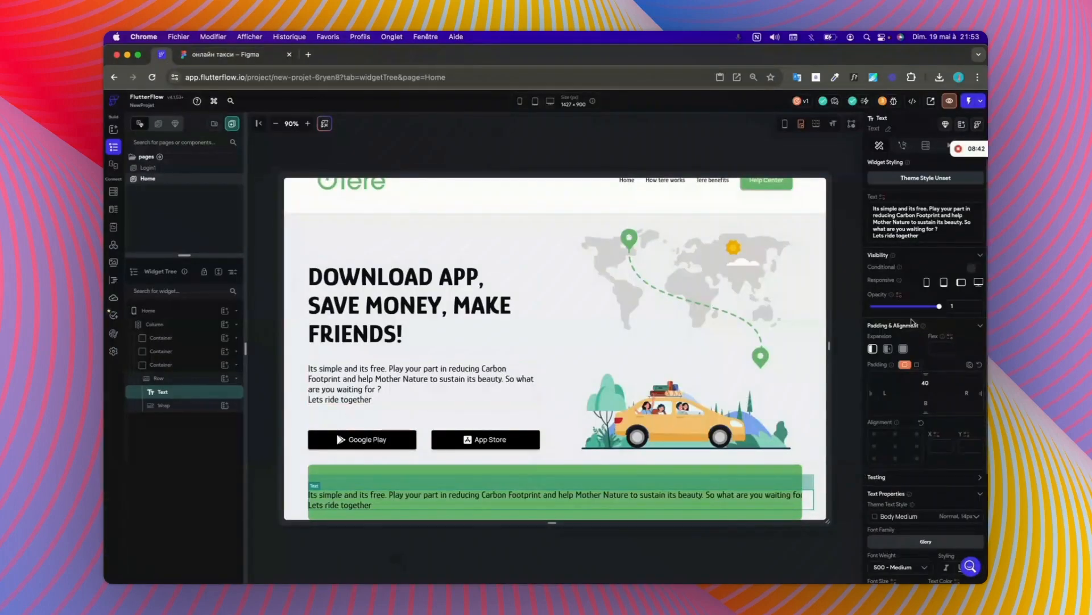
{"action": "left_click", "coordinate": [980, 367]}
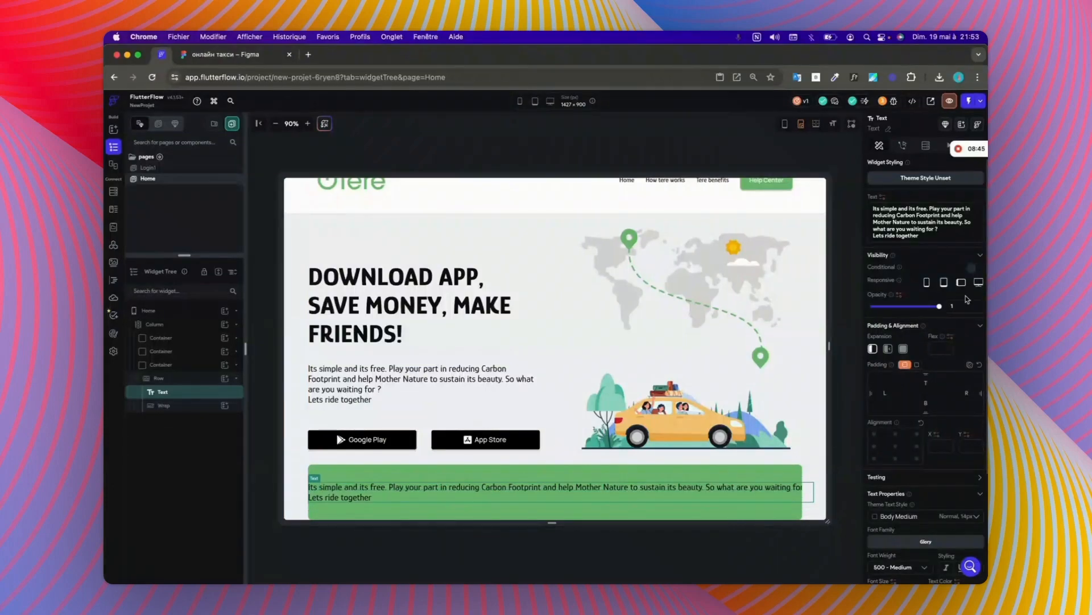
{"action": "left_click", "coordinate": [924, 238]}
{"action": "key", "text": "super+a"}
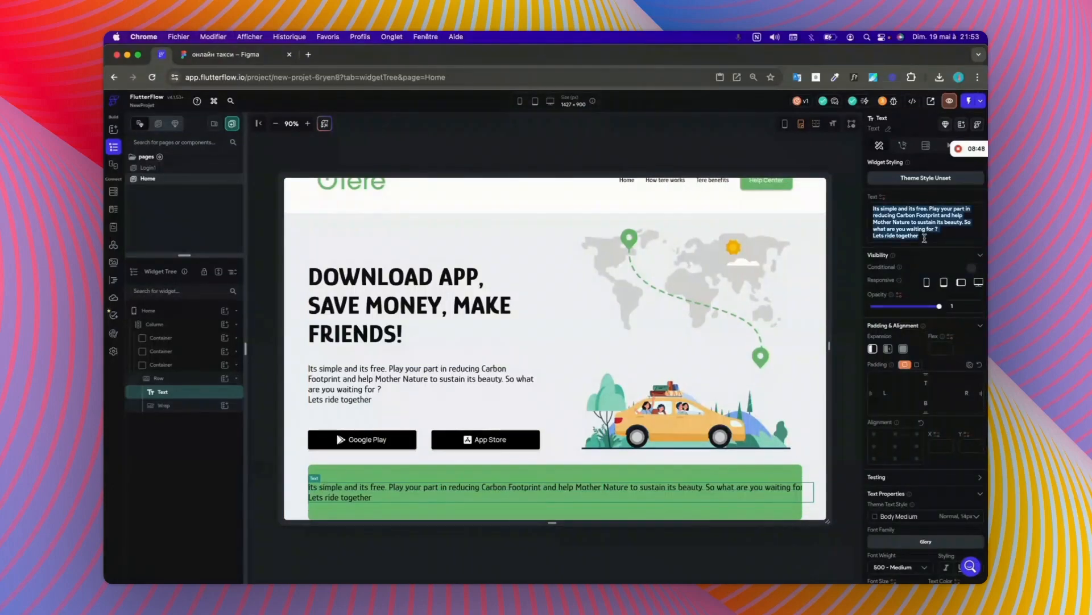
{"action": "key", "text": "super+v"}
Step: Set the banner text's font weight to 600 - Semi Bold
{"action": "scroll", "coordinate": [913, 225], "scroll_direction": "down", "scroll_amount": 1}
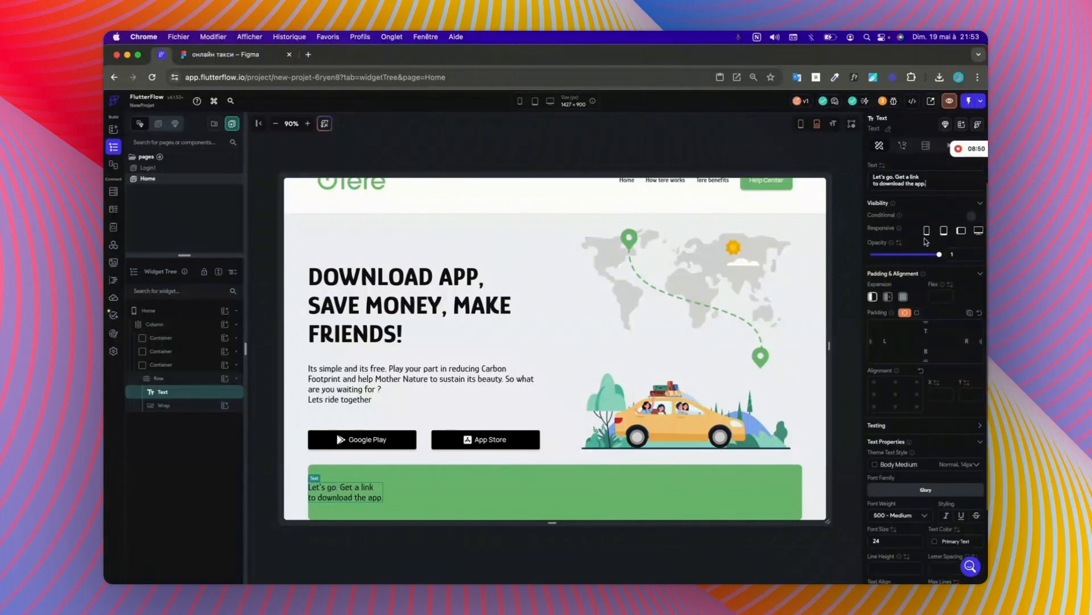
{"action": "scroll", "coordinate": [939, 513], "scroll_direction": "down", "scroll_amount": 1}
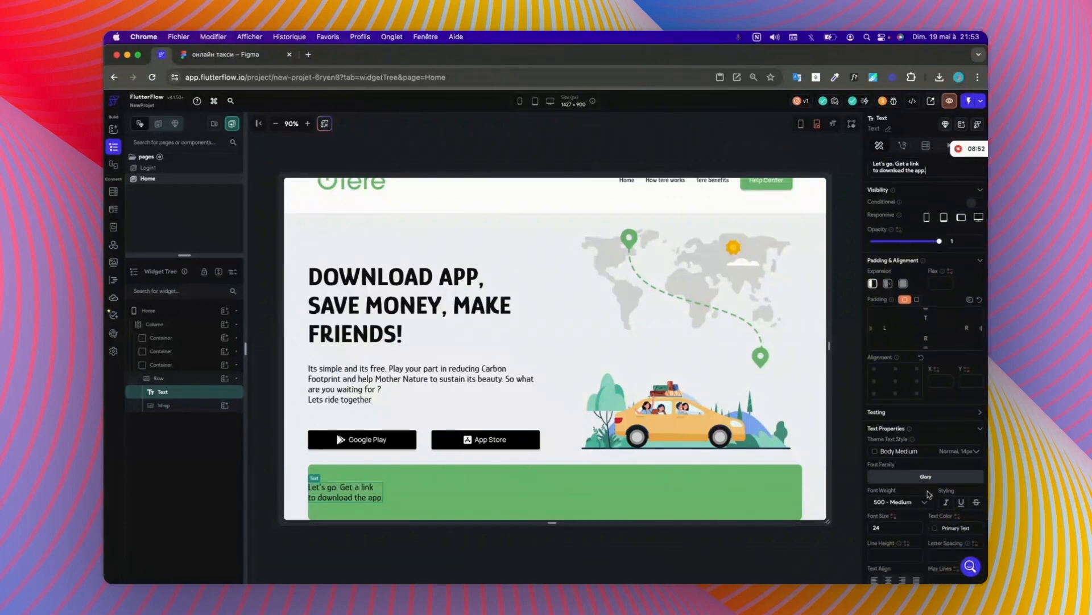
{"action": "left_click", "coordinate": [926, 503]}
{"action": "left_click", "coordinate": [903, 490]}
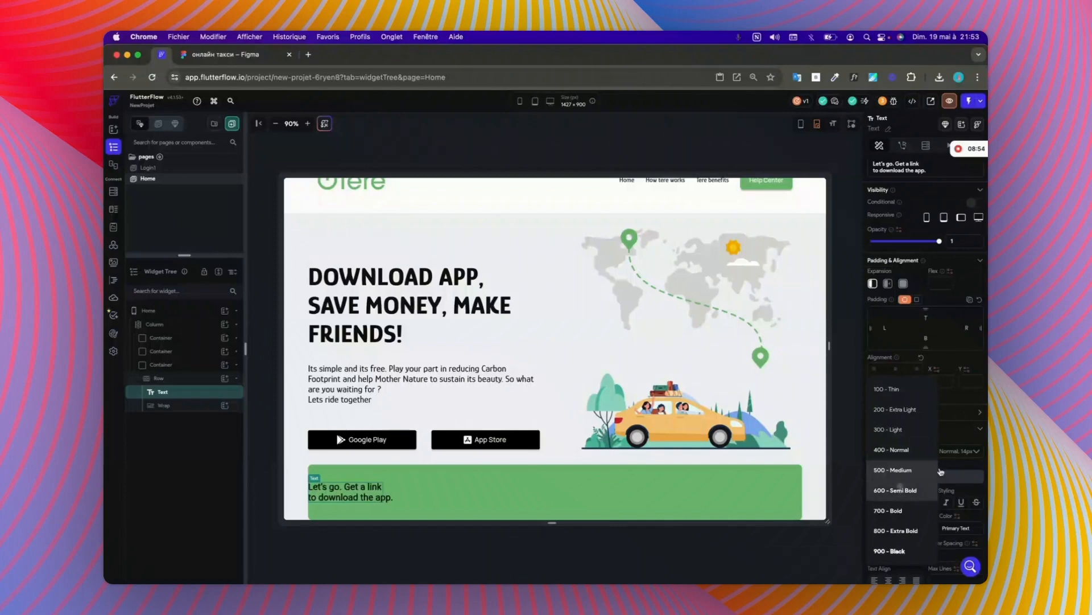
{"action": "scroll", "coordinate": [953, 463], "scroll_direction": "down", "scroll_amount": 3}
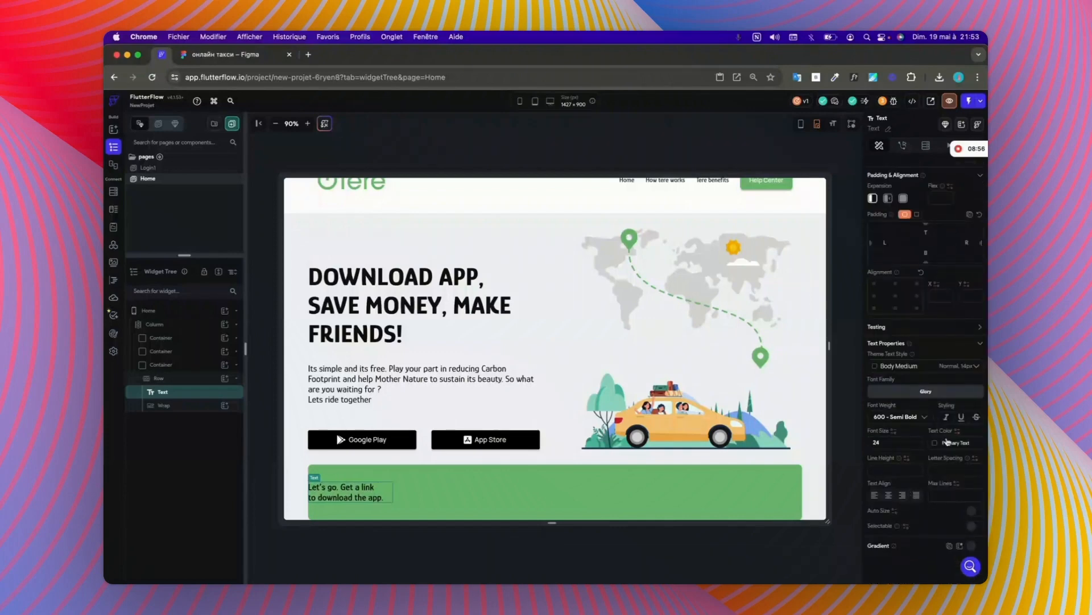
Step: Set the banner text's colour to the theme's Secondary Background
{"action": "left_click", "coordinate": [935, 443]}
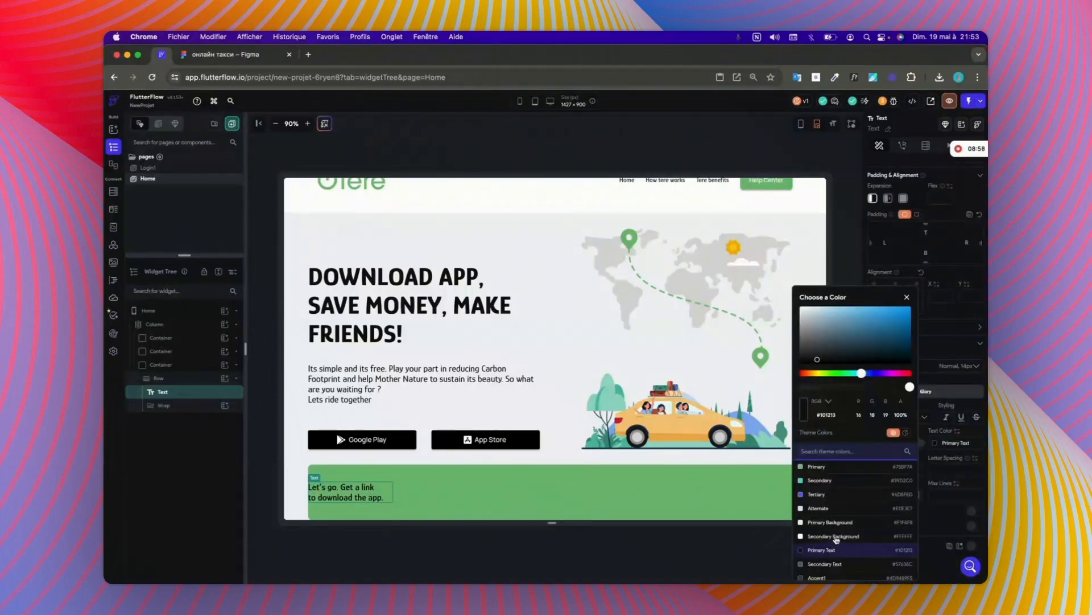
{"action": "left_click", "coordinate": [838, 537]}
{"action": "left_click", "coordinate": [499, 495]}
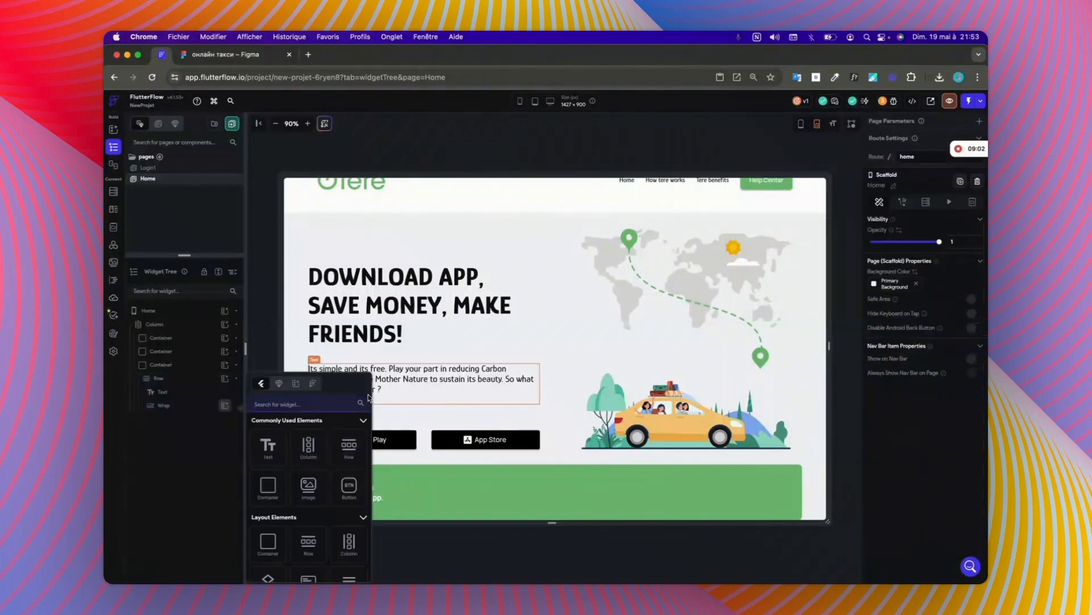
Step: Add a 450 by 60 px Container holding a TextField to the banner's Wrap, followed by a Button
{"action": "left_click", "coordinate": [273, 486]}
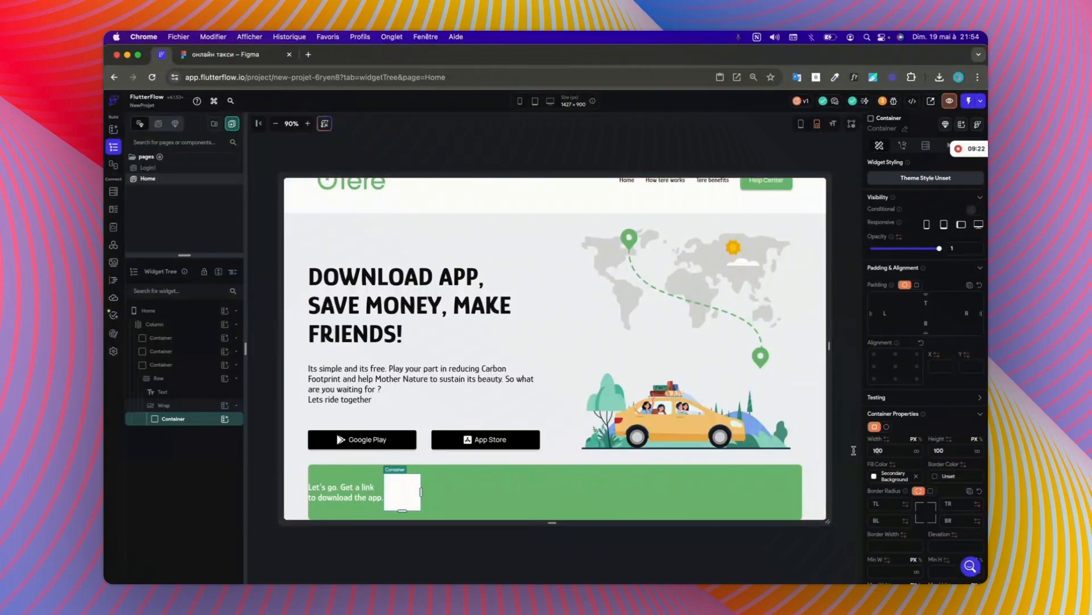
{"action": "type", "text": "450"}
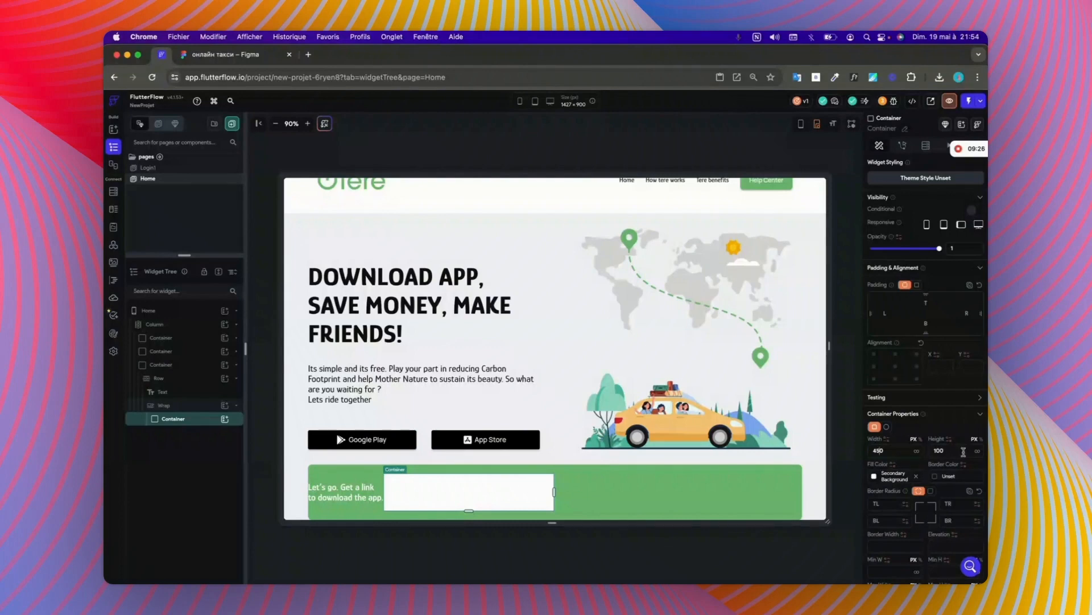
{"action": "left_click", "coordinate": [943, 451]}
{"action": "type", "text": "60"}
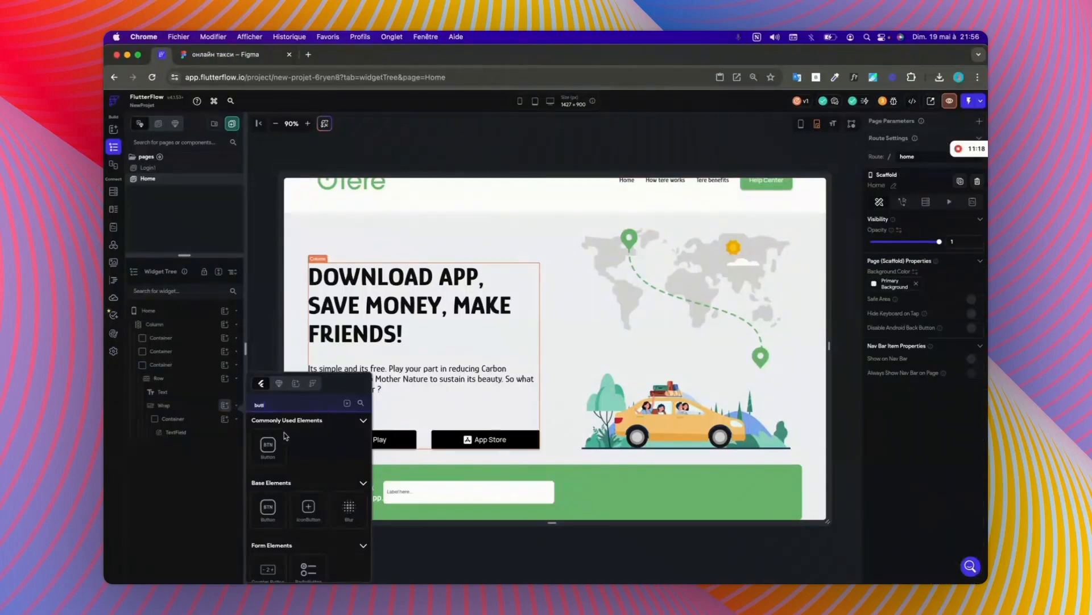
{"action": "left_click", "coordinate": [276, 443]}
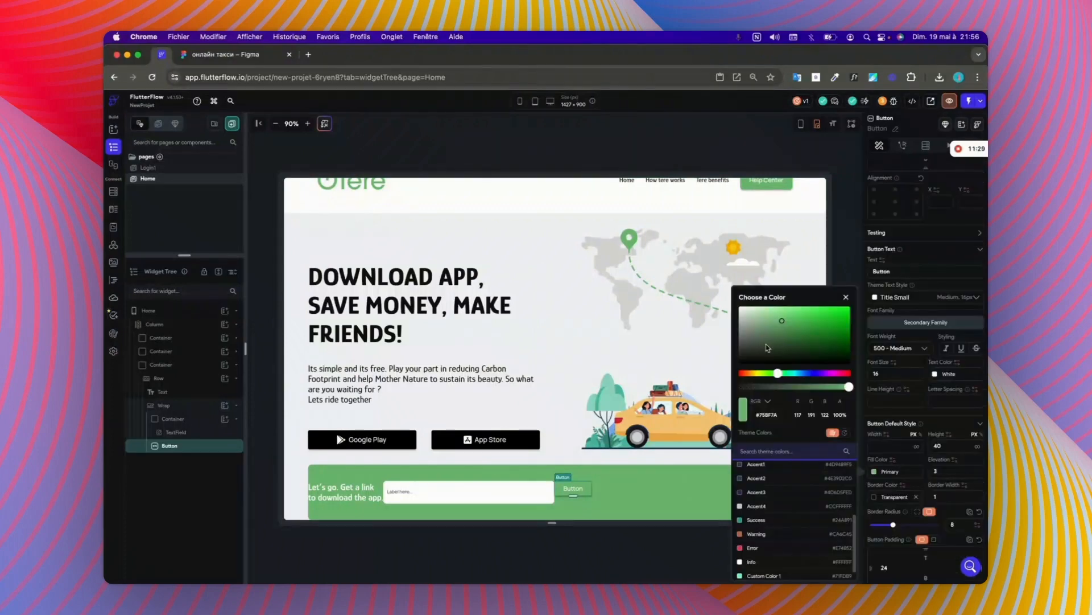
Step: Give the banner button a black fill, a height of 60 px and a width of 250 px
{"action": "left_click_drag", "start_coordinate": [774, 342], "coordinate": [745, 364]}
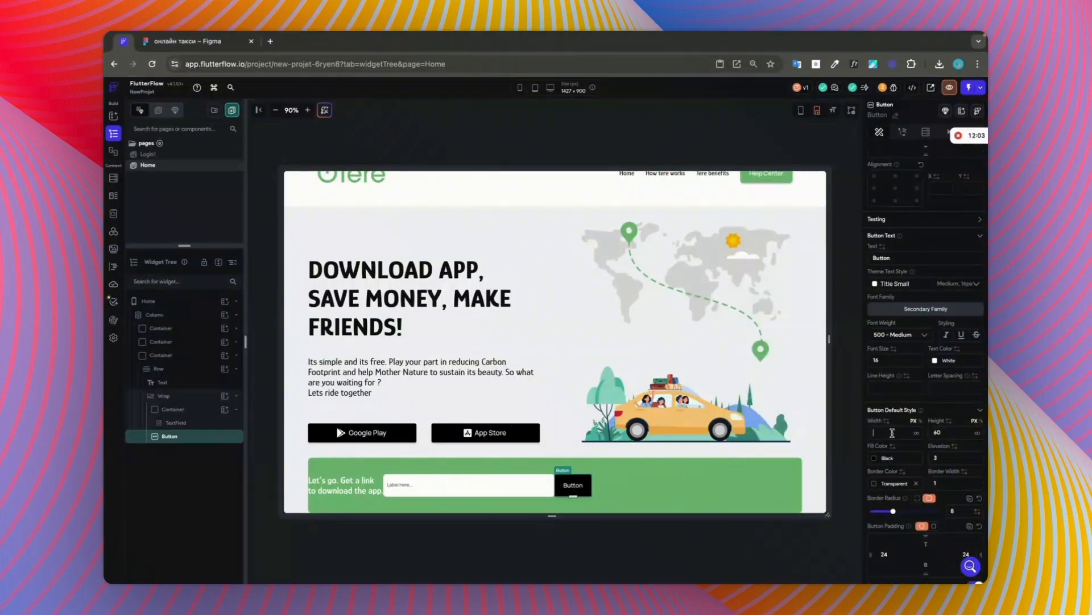
{"action": "type", "text": "260"}
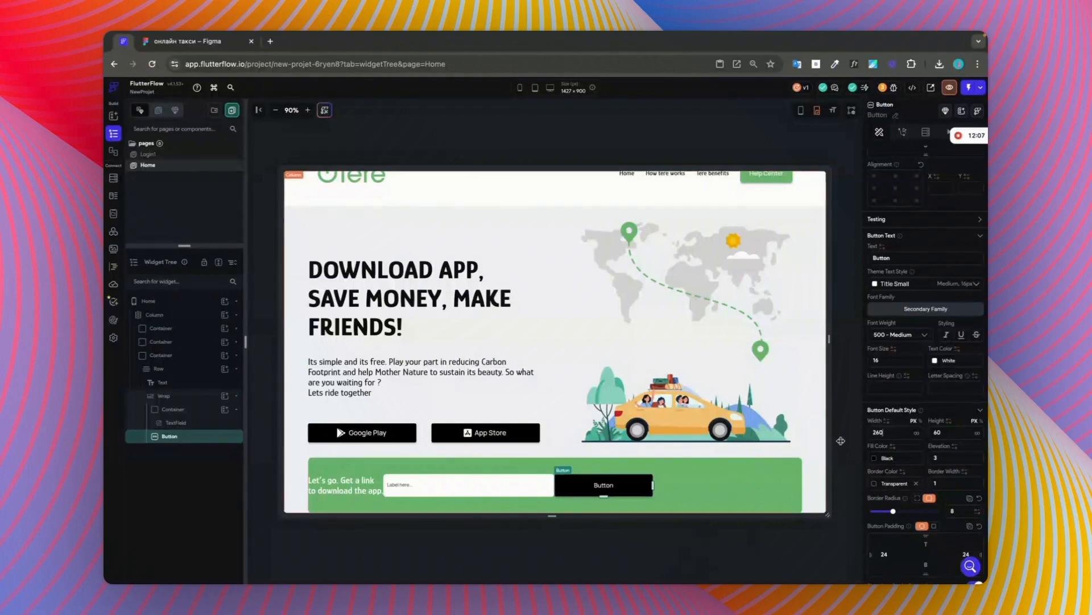
{"action": "left_click", "coordinate": [880, 431]}
{"action": "key", "text": "BackSpace"}
{"action": "type", "text": "5"}
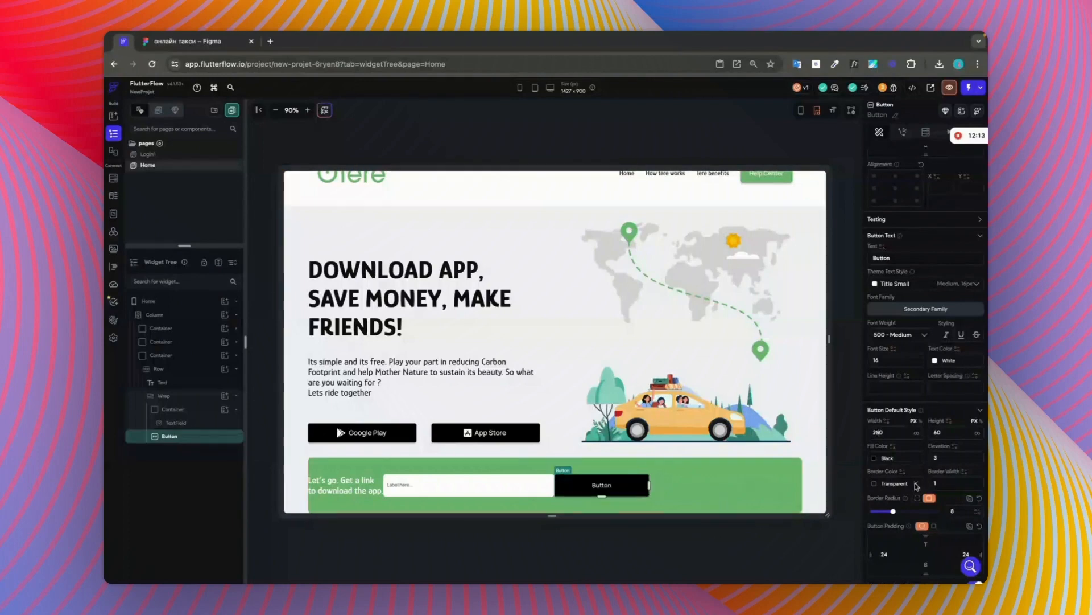
{"action": "scroll", "coordinate": [933, 453], "scroll_direction": "down", "scroll_amount": 1}
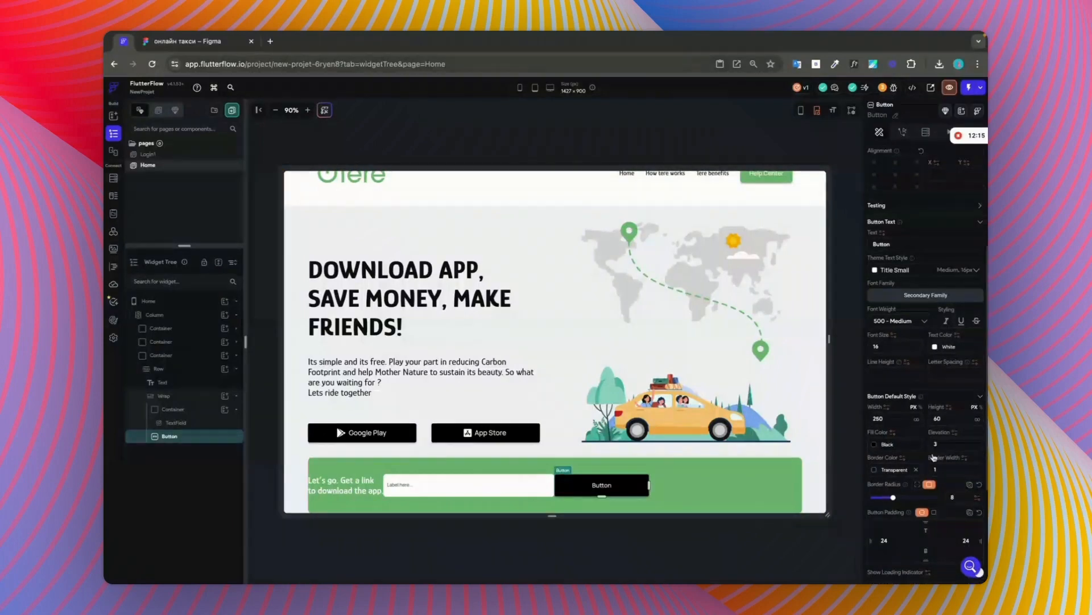
Step: Set the spacing of the banner's Wrap to 20
{"action": "left_click", "coordinate": [185, 409]}
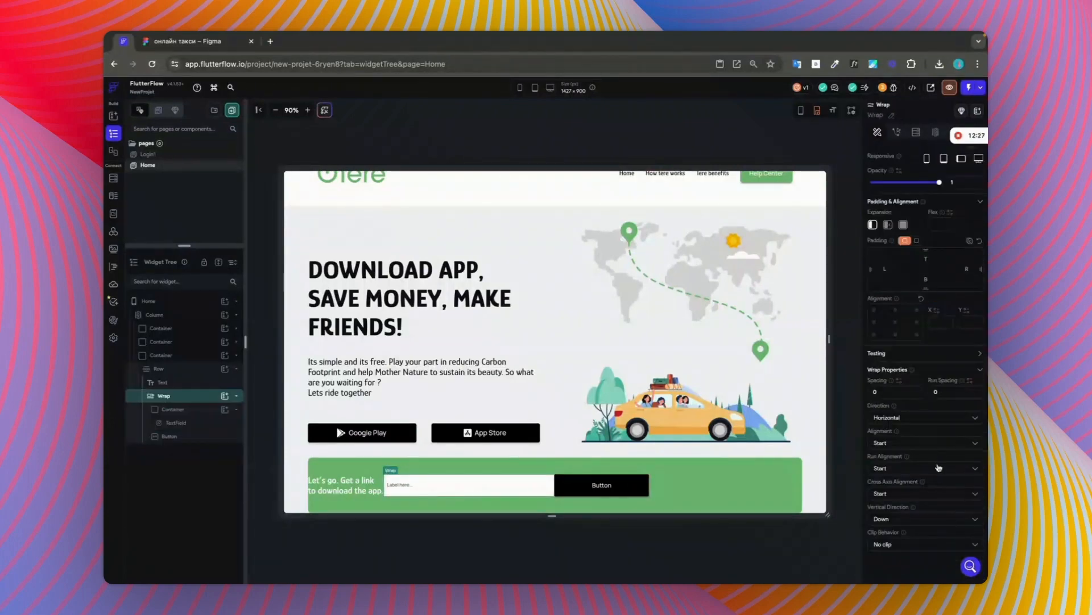
{"action": "left_click", "coordinate": [873, 391]}
{"action": "type", "text": "20"}
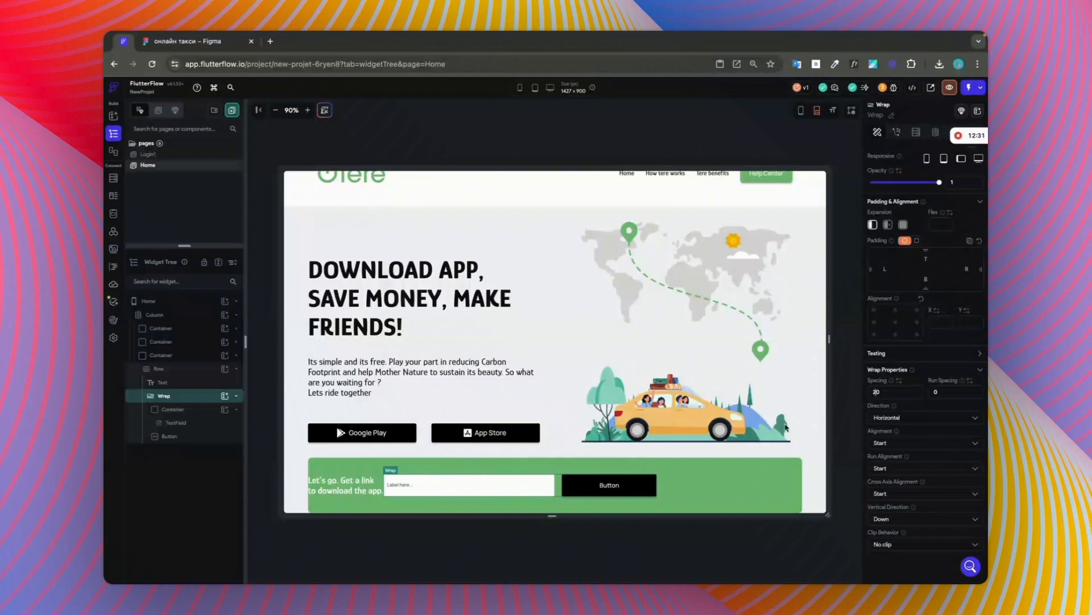
Step: Set the banner Row's main axis alignment to space between and its padding to 30 on all sides
{"action": "left_click", "coordinate": [668, 491]}
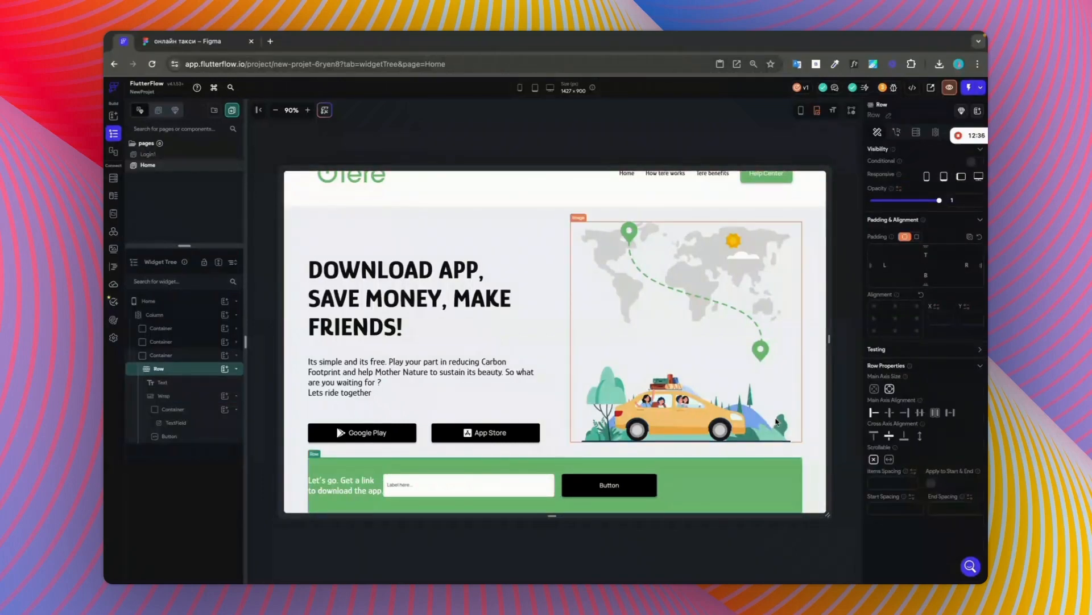
{"action": "left_click", "coordinate": [949, 413]}
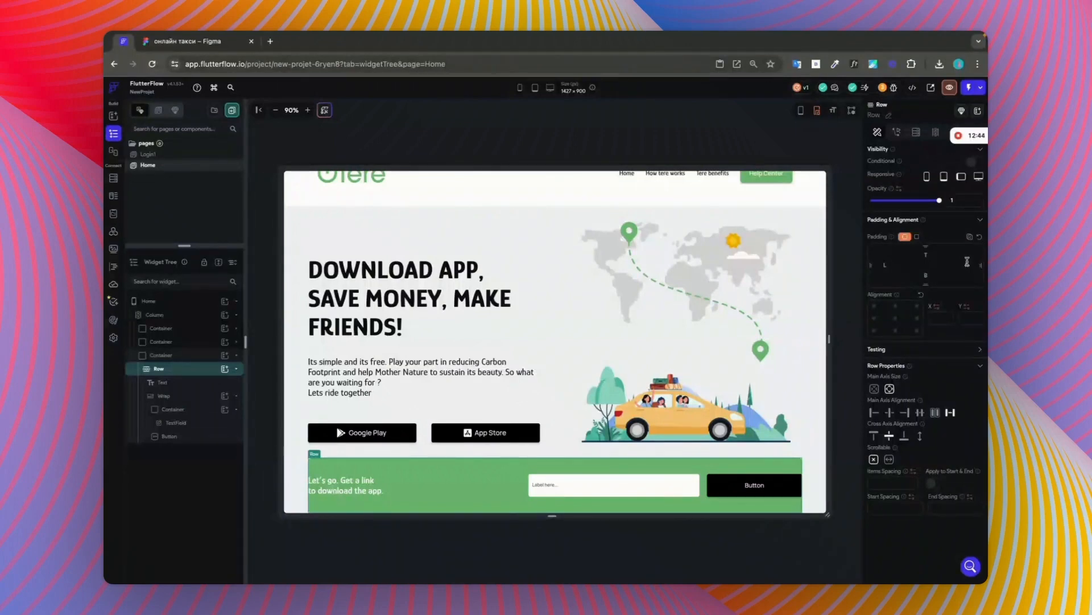
{"action": "left_click", "coordinate": [915, 236]}
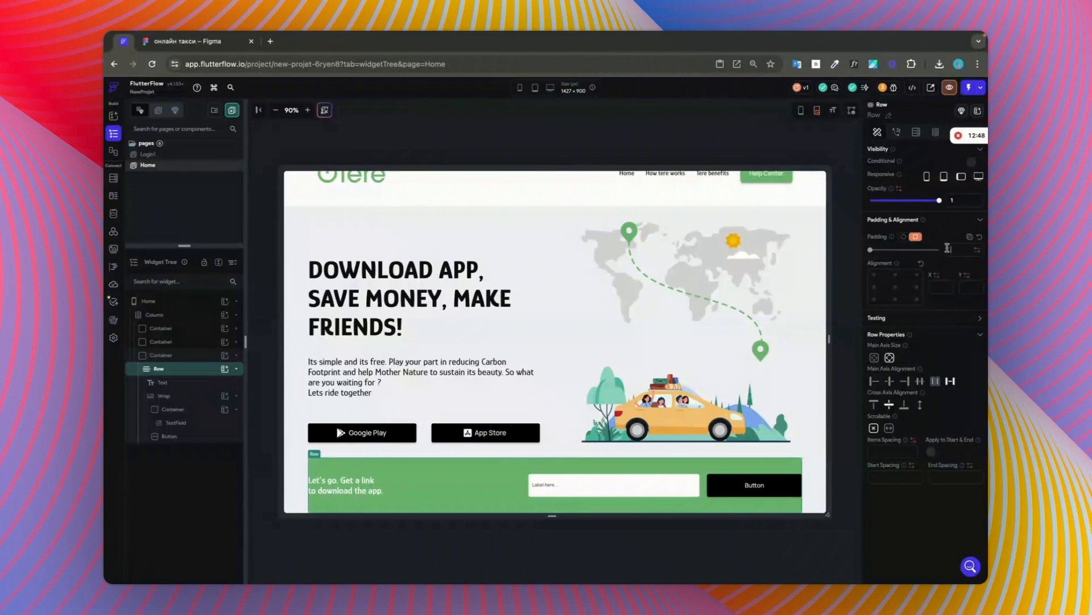
{"action": "type", "text": "30"}
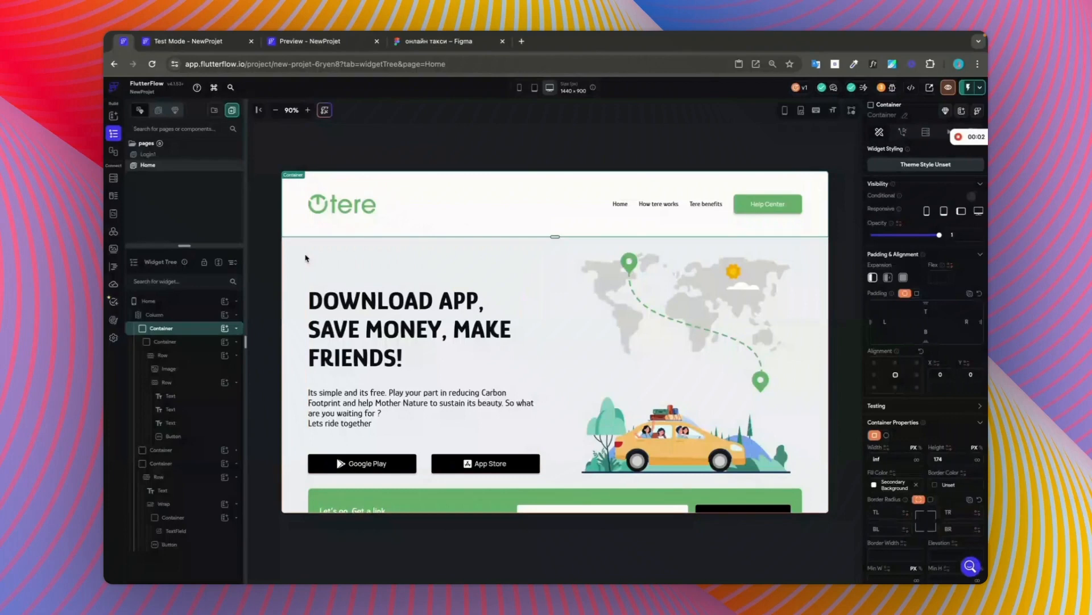
Step: Review the Home page and examine the logo's dimensions in the desktop and responsive frames of the Figma design
{"action": "scroll", "coordinate": [628, 342], "scroll_direction": "down", "scroll_amount": 2}
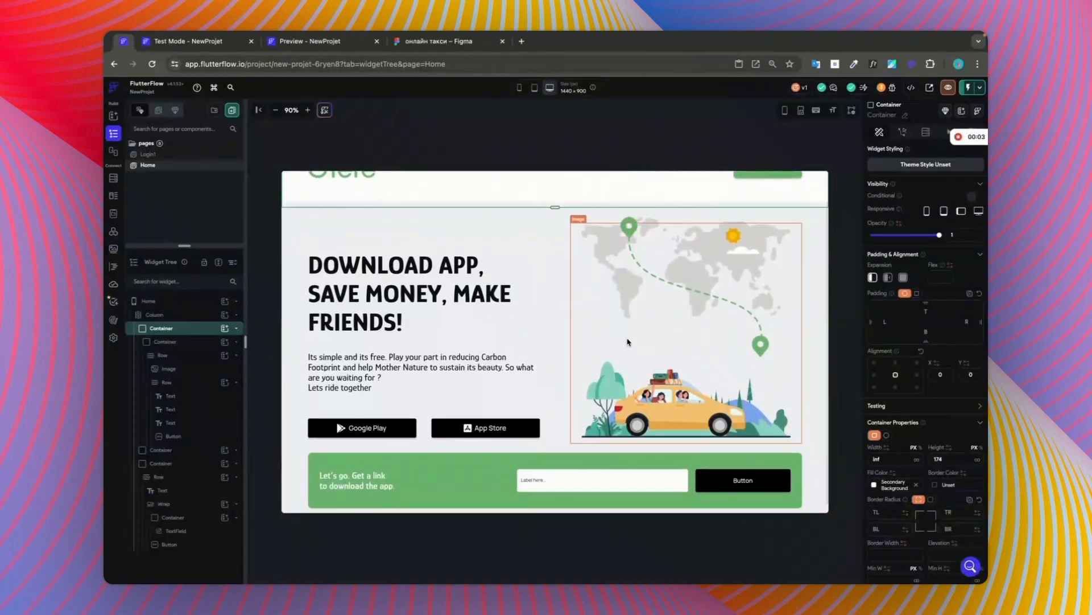
{"action": "scroll", "coordinate": [626, 339], "scroll_direction": "up", "scroll_amount": 2}
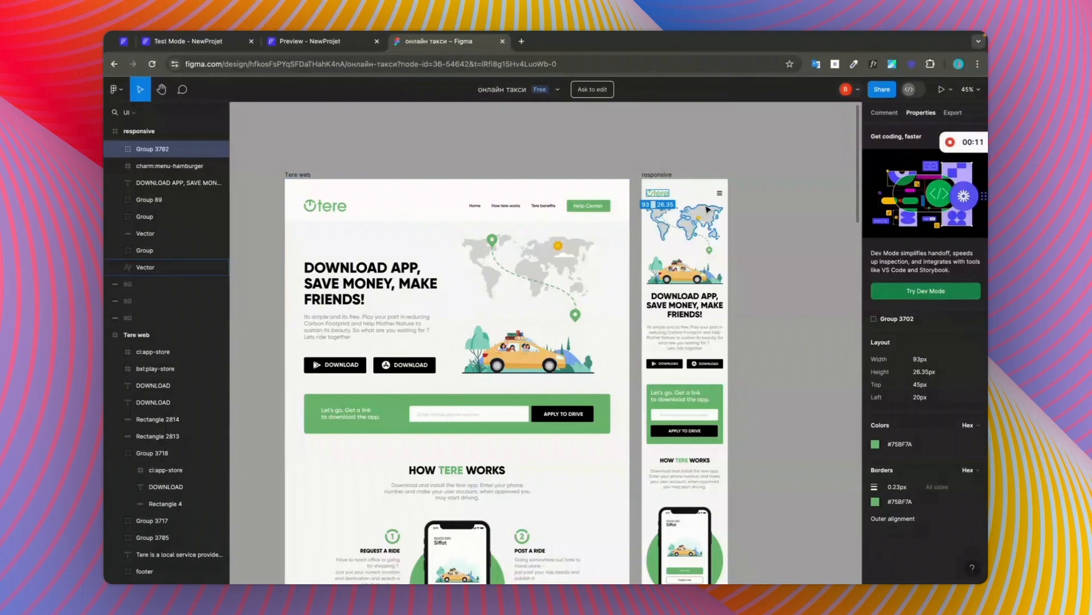
{"action": "left_click", "coordinate": [365, 211]}
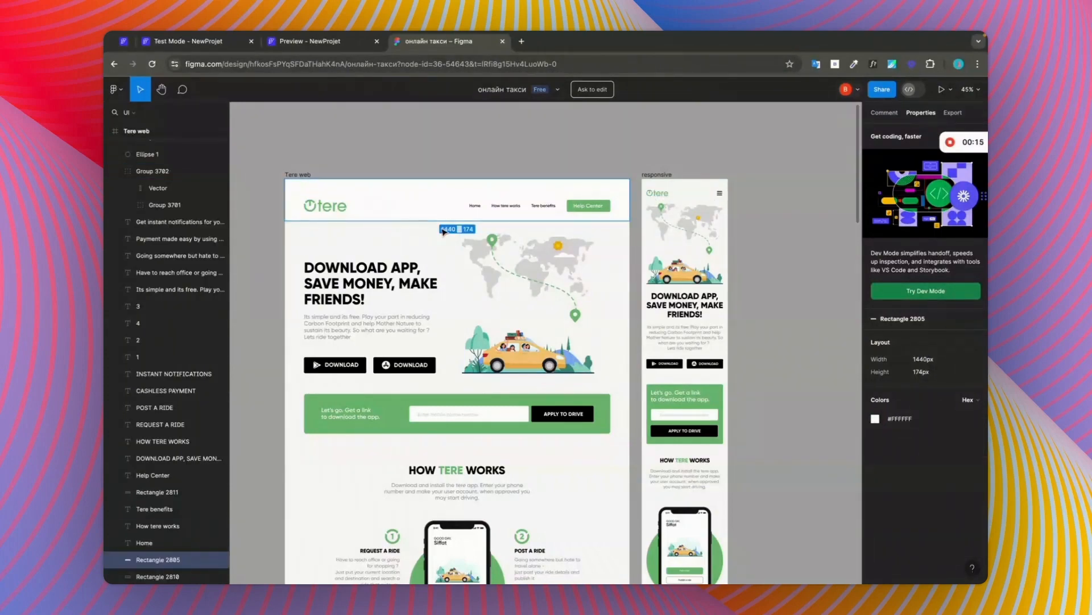
{"action": "left_click", "coordinate": [325, 205]}
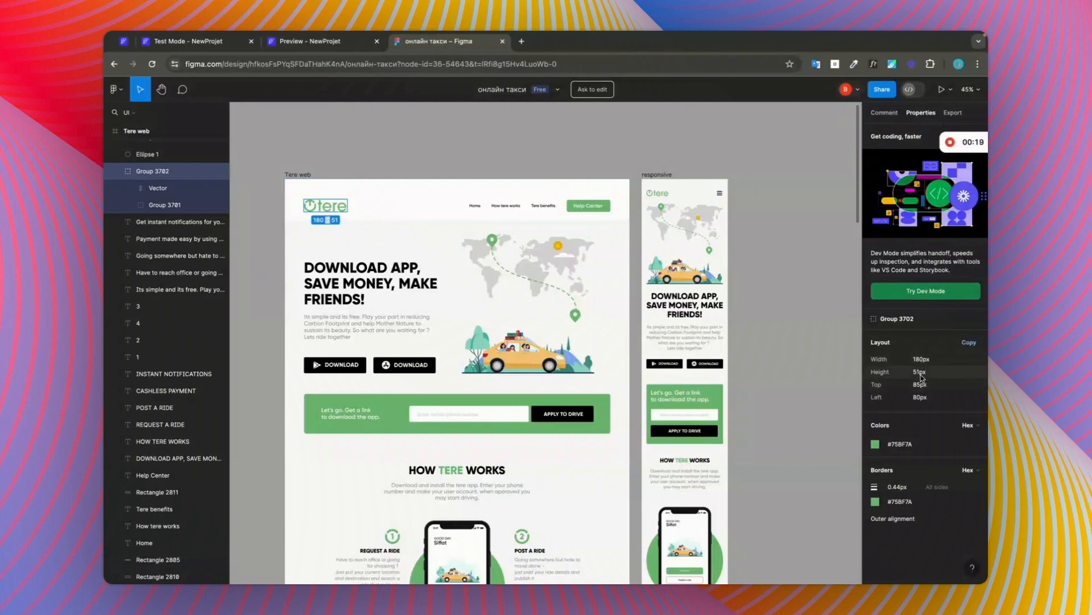
{"action": "left_click", "coordinate": [659, 195]}
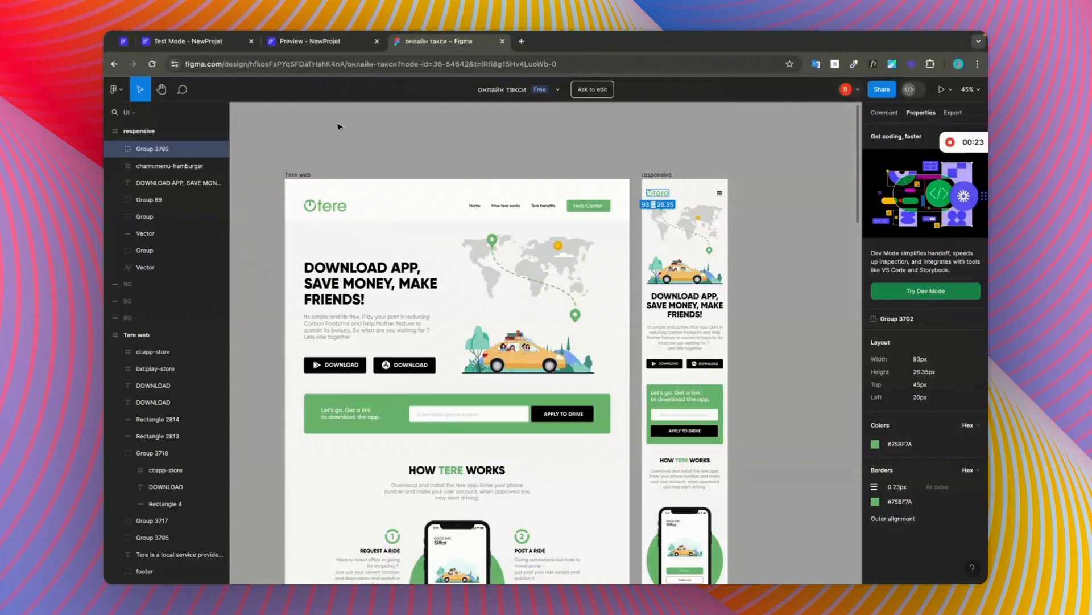
Step: In FlutterFlow, make the header logo's width responsive: 93 for small, 150 for medium and 181 for large screens
{"action": "left_click", "coordinate": [124, 43]}
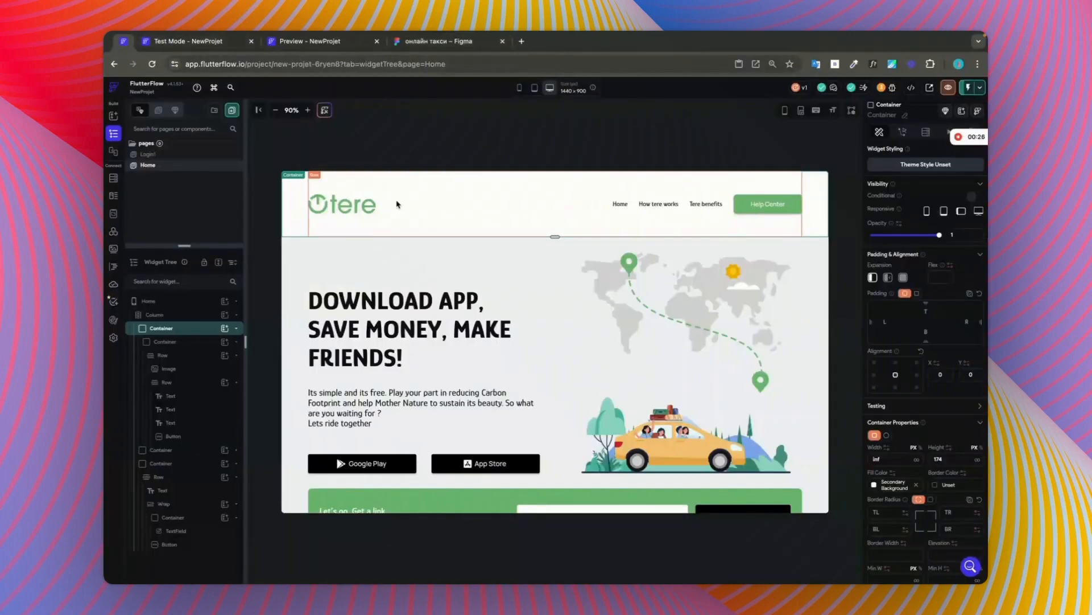
{"action": "left_click", "coordinate": [357, 205]}
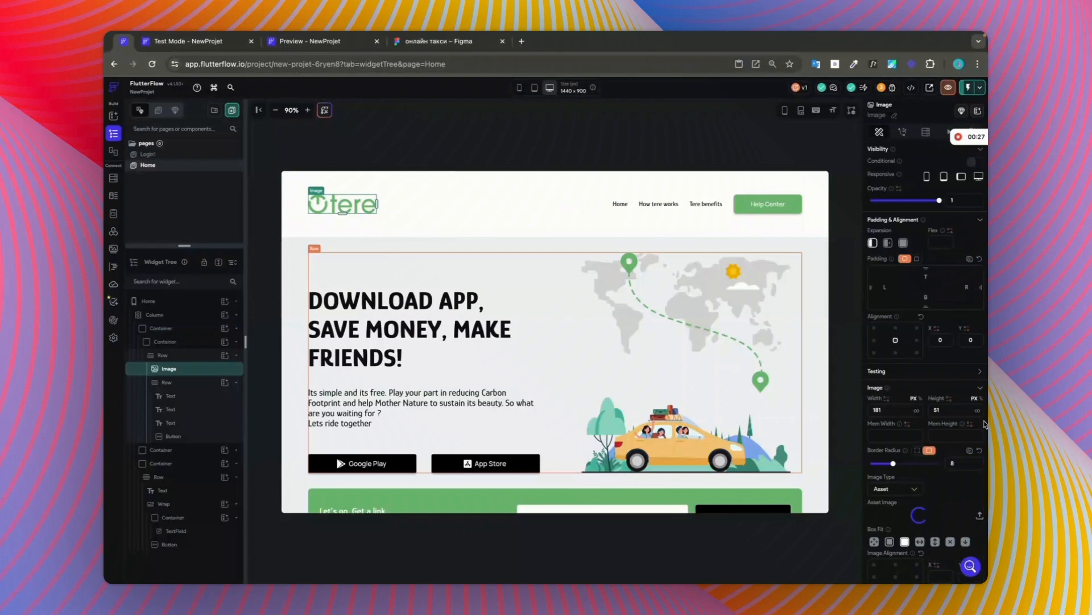
{"action": "left_click", "coordinate": [888, 400]}
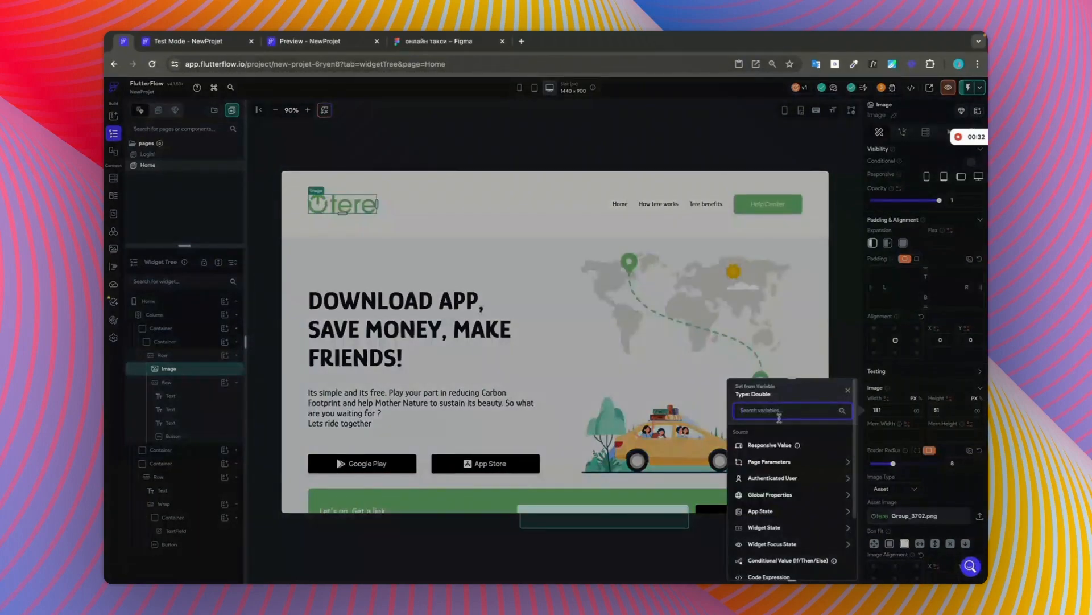
{"action": "left_click", "coordinate": [786, 448]}
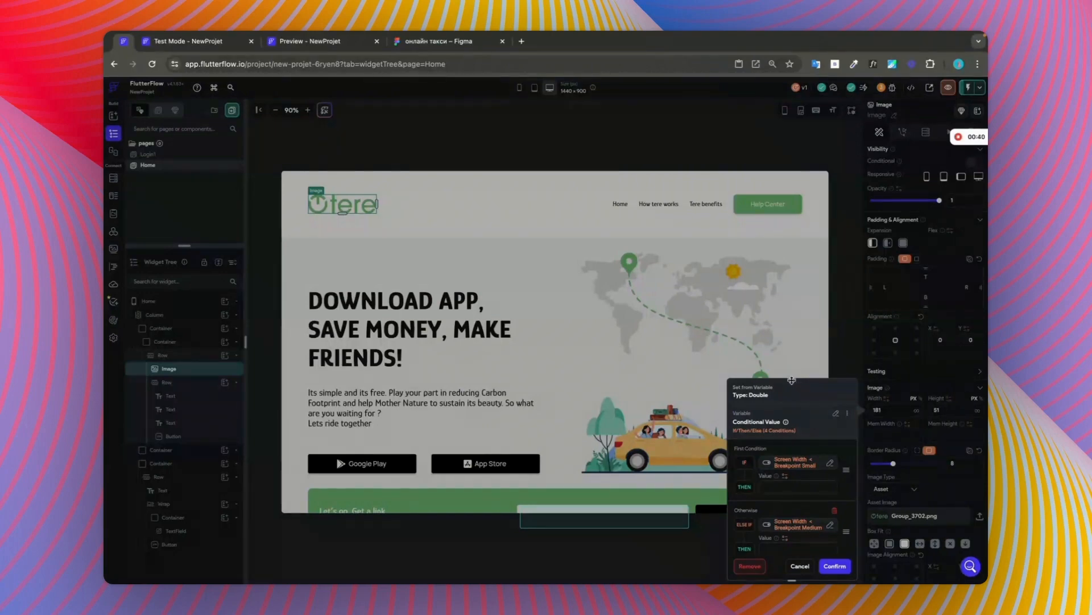
{"action": "left_click_drag", "start_coordinate": [792, 379], "coordinate": [771, 243]}
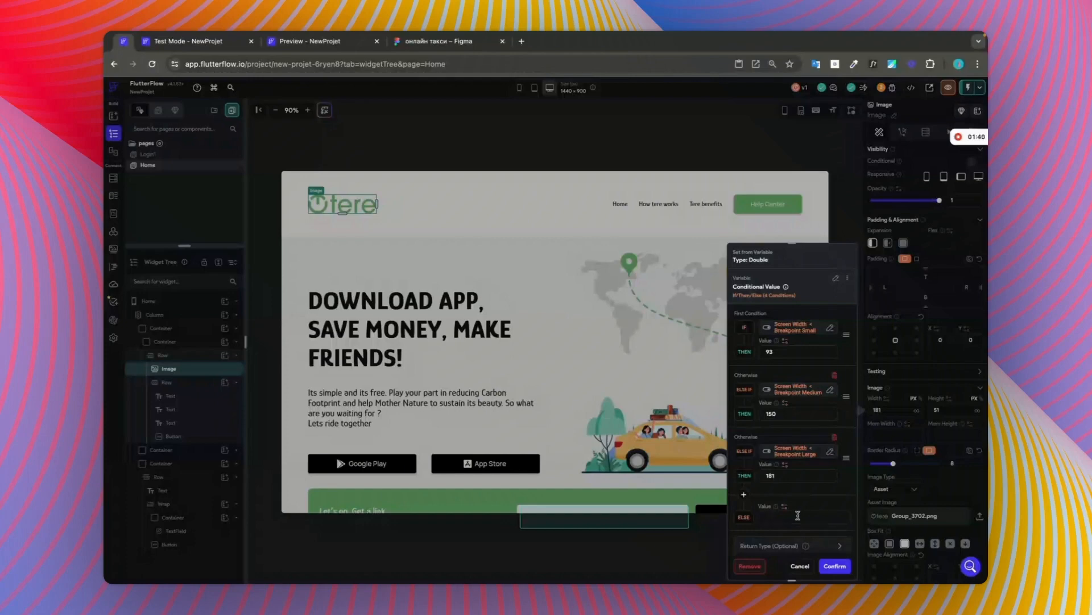
{"action": "type", "text": "181"}
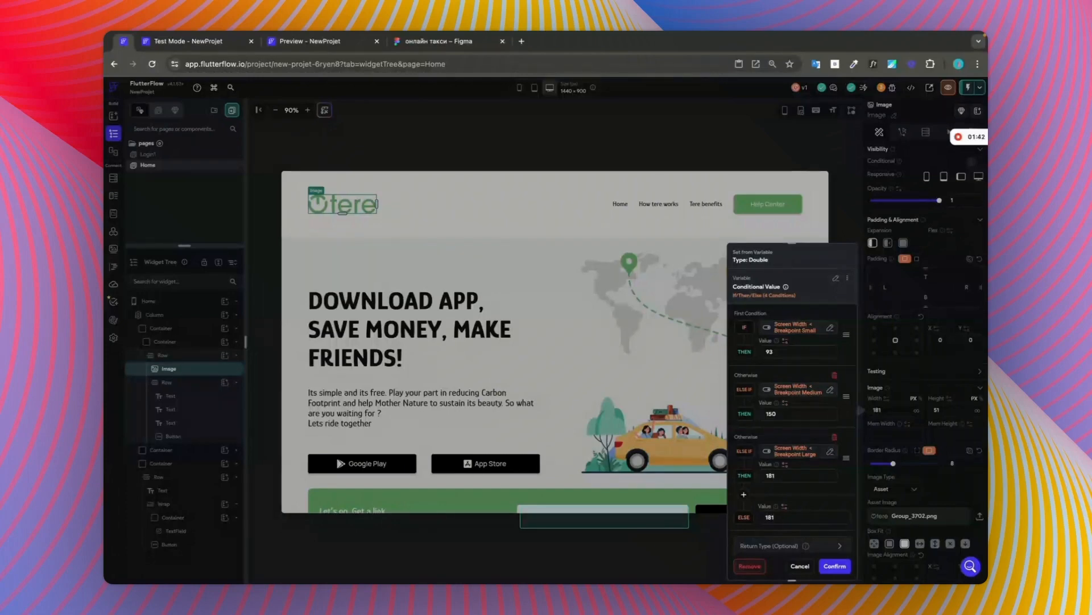
{"action": "left_click", "coordinate": [835, 566]}
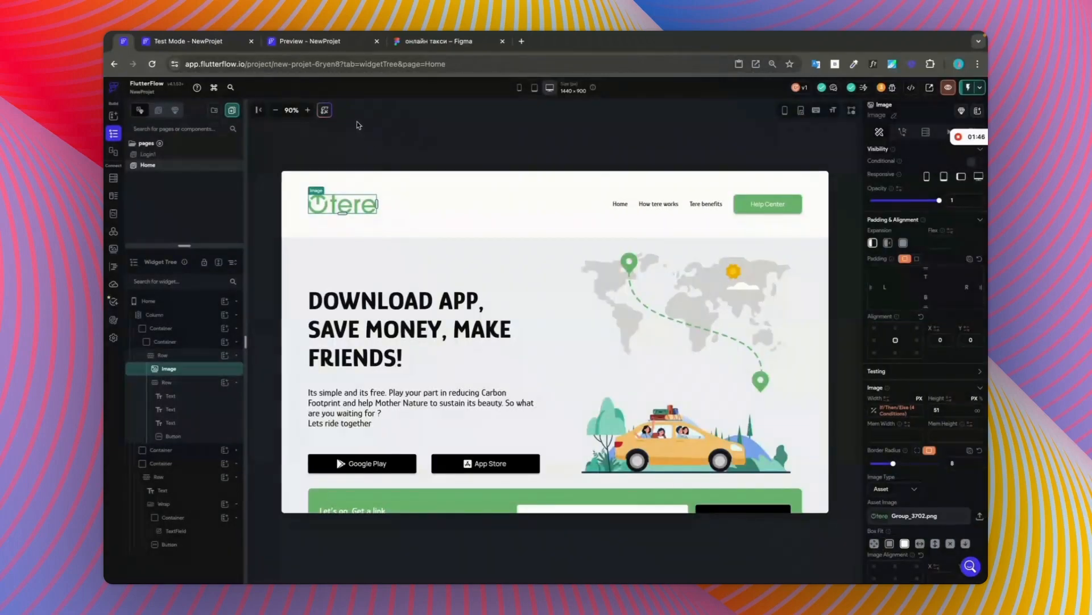
Step: View the page preview, then compare the logo's height between the desktop and responsive frames in Figma
{"action": "left_click", "coordinate": [310, 44]}
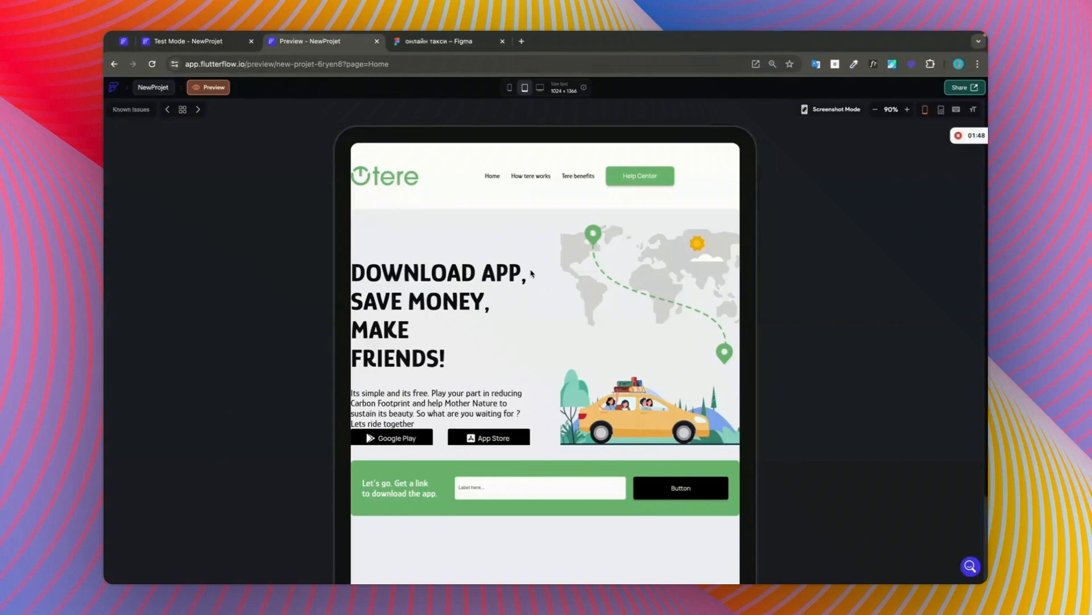
{"action": "left_click", "coordinate": [436, 41]}
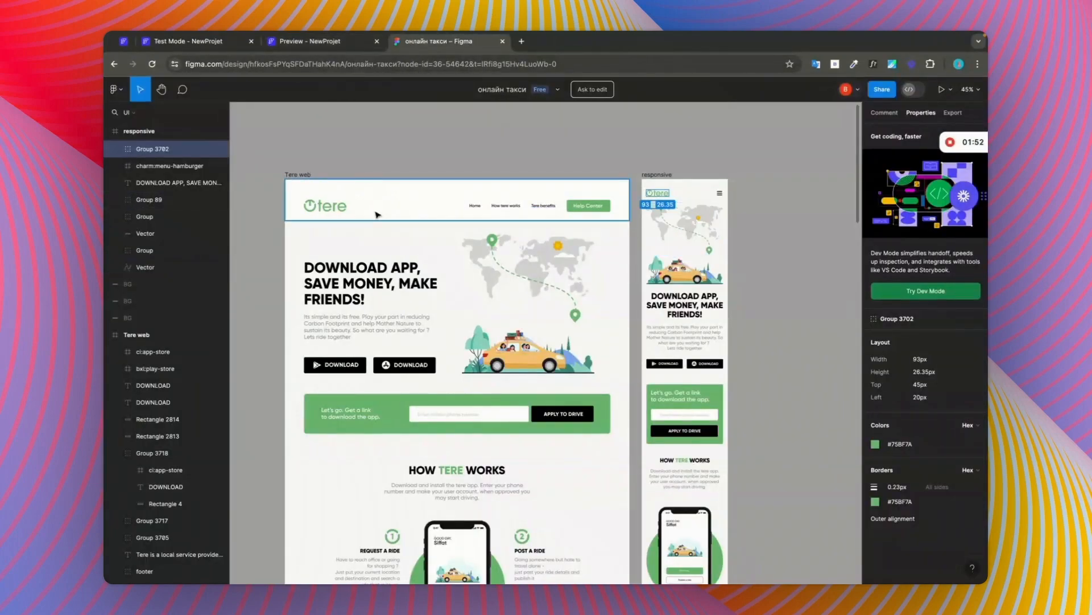
{"action": "left_click", "coordinate": [336, 208]}
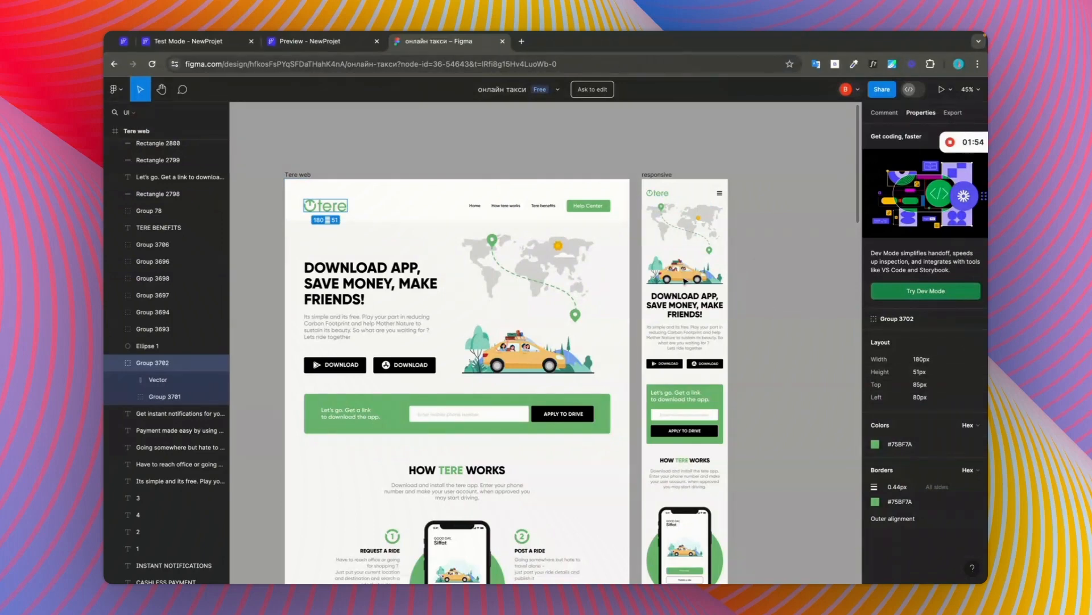
{"action": "left_click", "coordinate": [657, 193]}
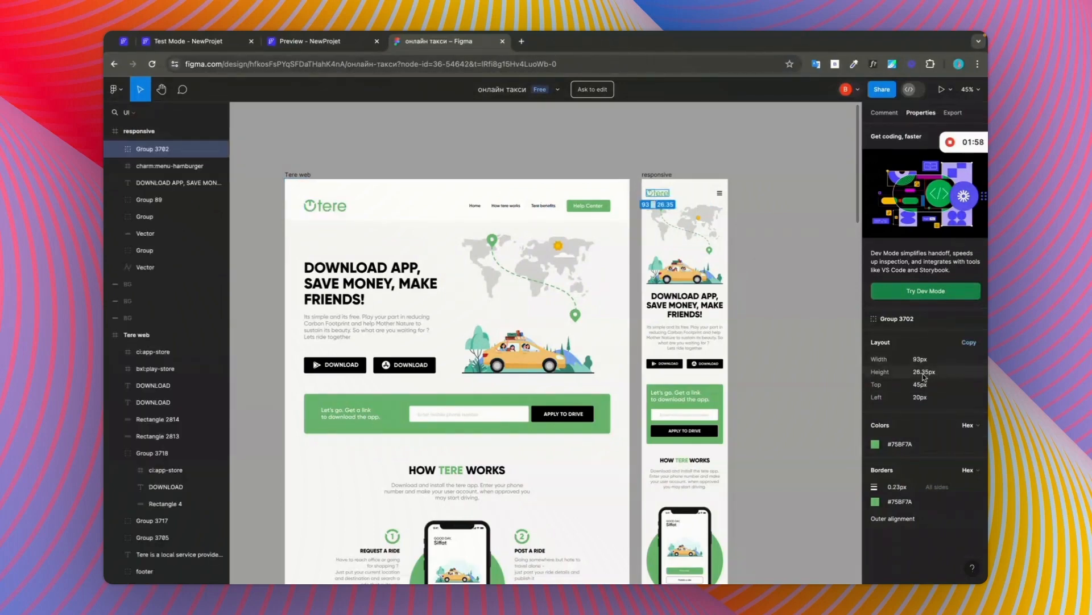
Step: In FlutterFlow, make the header logo's height responsive: 27 for small and 51 for medium and large screens
{"action": "left_click", "coordinate": [133, 43]}
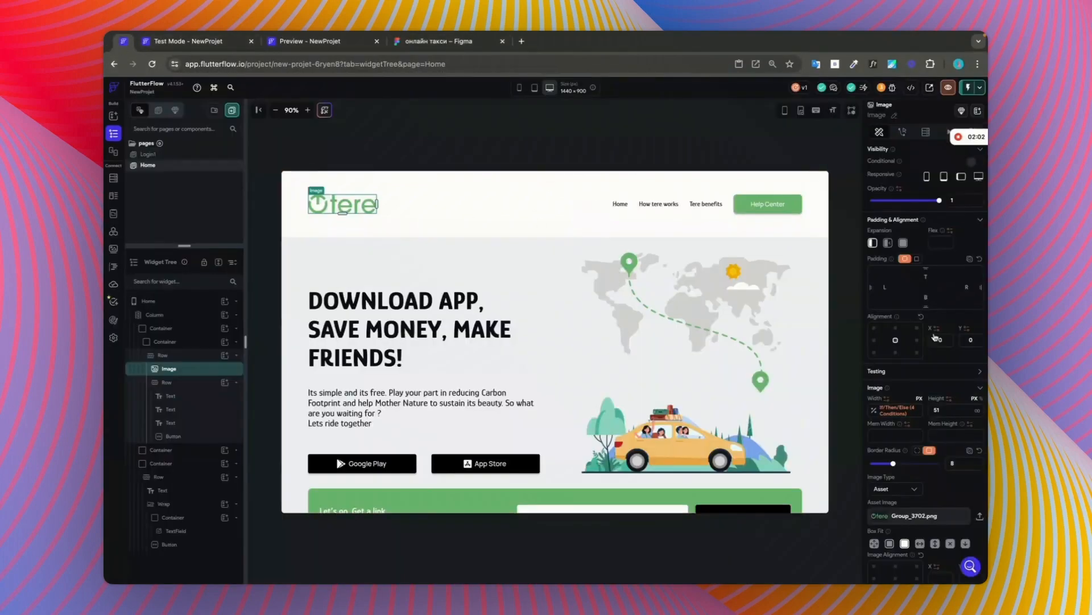
{"action": "left_click", "coordinate": [948, 401]}
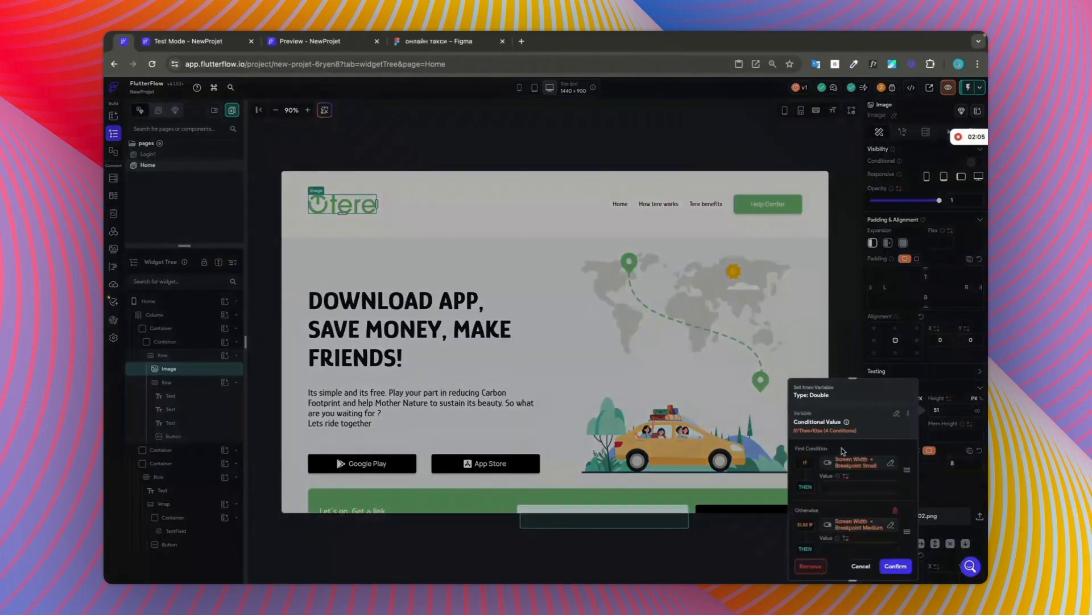
{"action": "scroll", "coordinate": [852, 466], "scroll_direction": "down", "scroll_amount": 1}
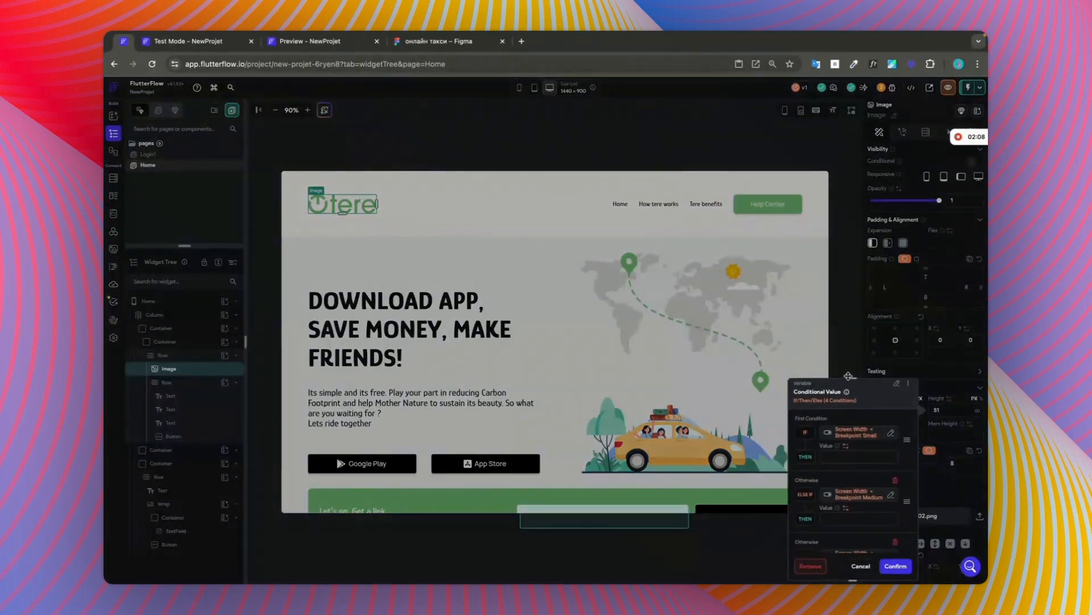
{"action": "left_click_drag", "start_coordinate": [848, 376], "coordinate": [789, 71]}
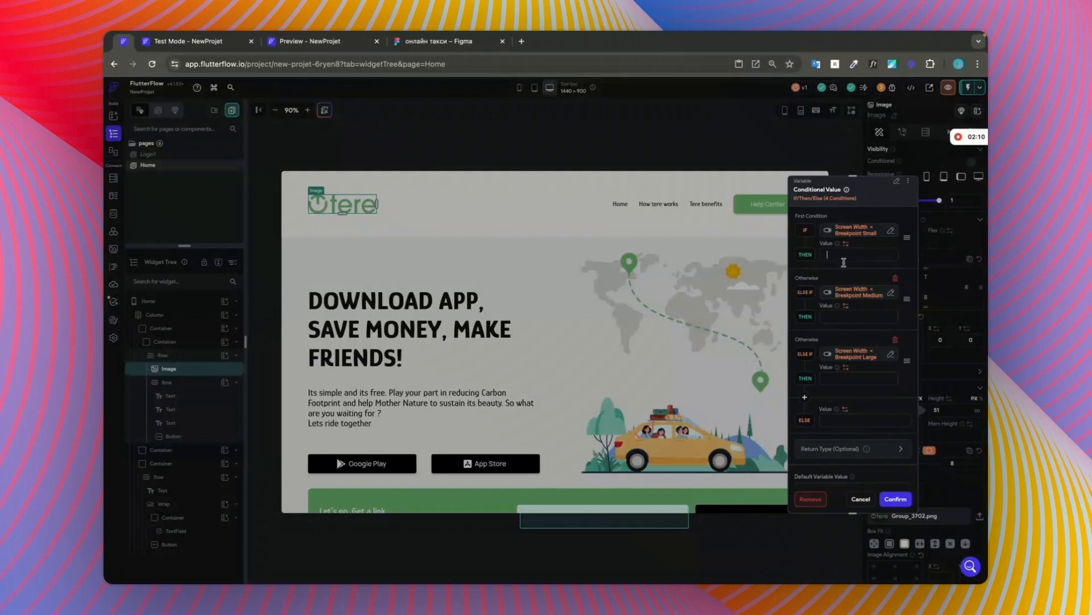
{"action": "type", "text": "27"}
{"action": "left_click", "coordinate": [844, 320]}
{"action": "type", "text": "51"}
{"action": "left_click", "coordinate": [851, 376]}
{"action": "type", "text": "51"}
{"action": "left_click", "coordinate": [905, 500]}
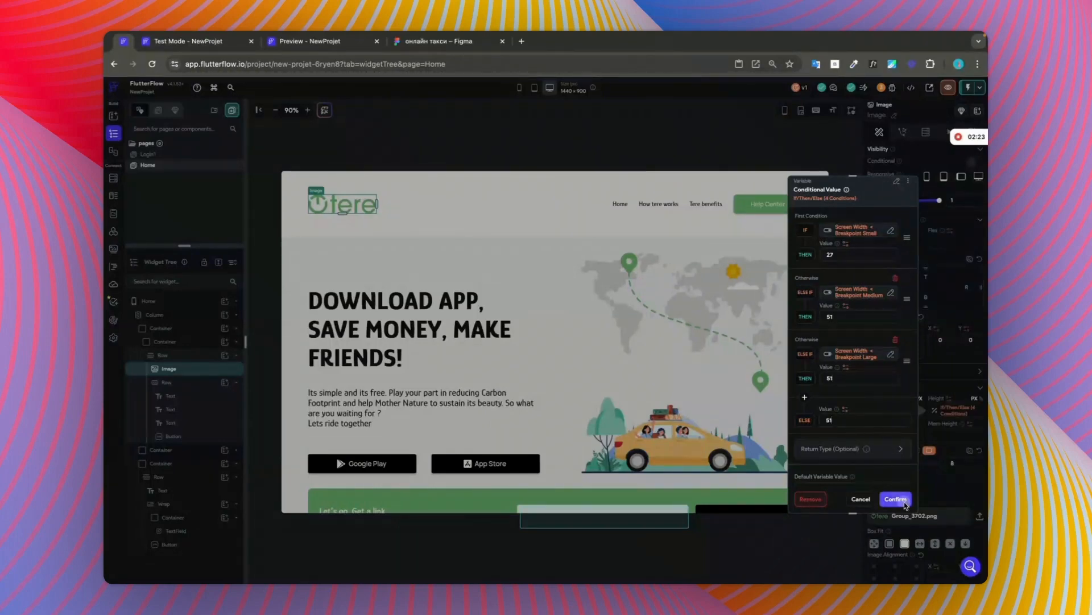
Step: Check the responsive frame's header in Figma, then in FlutterFlow add an IconButton at the end of the header's navigation row
{"action": "left_click", "coordinate": [678, 212]}
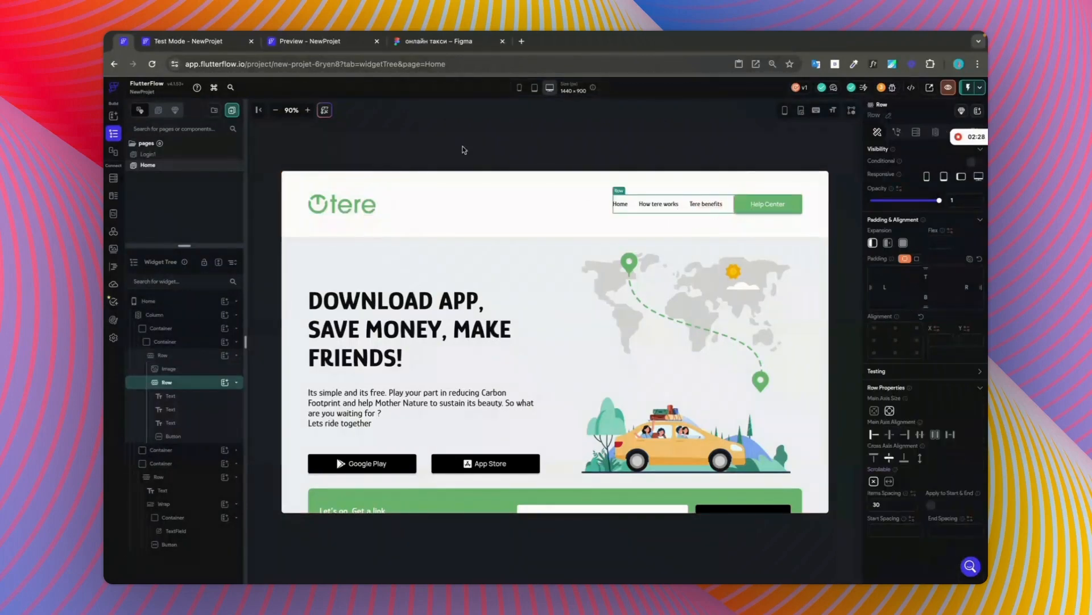
{"action": "left_click", "coordinate": [394, 45]}
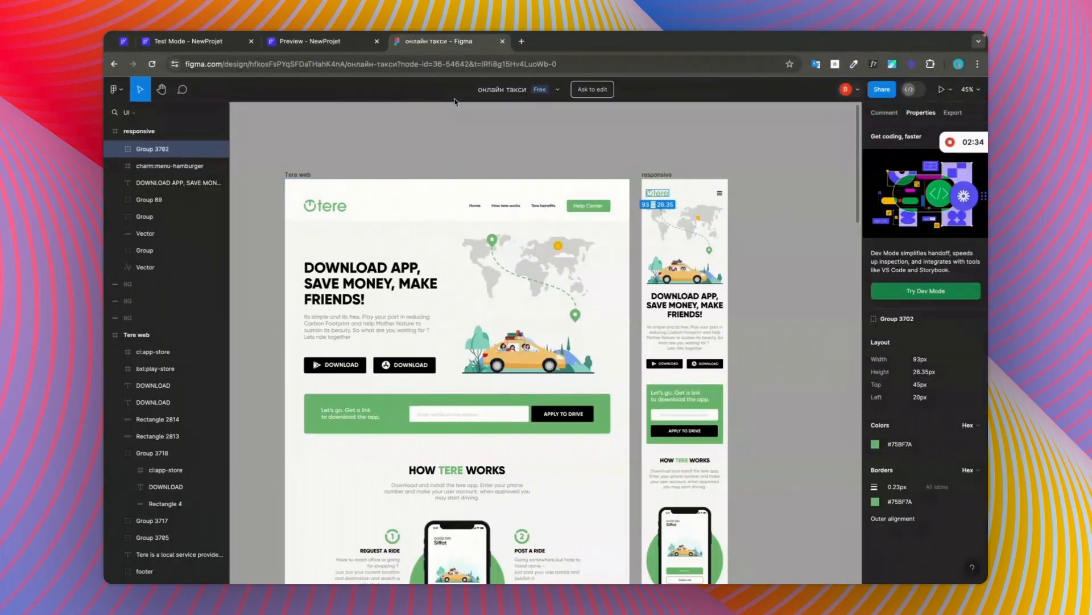
{"action": "left_click", "coordinate": [117, 44]}
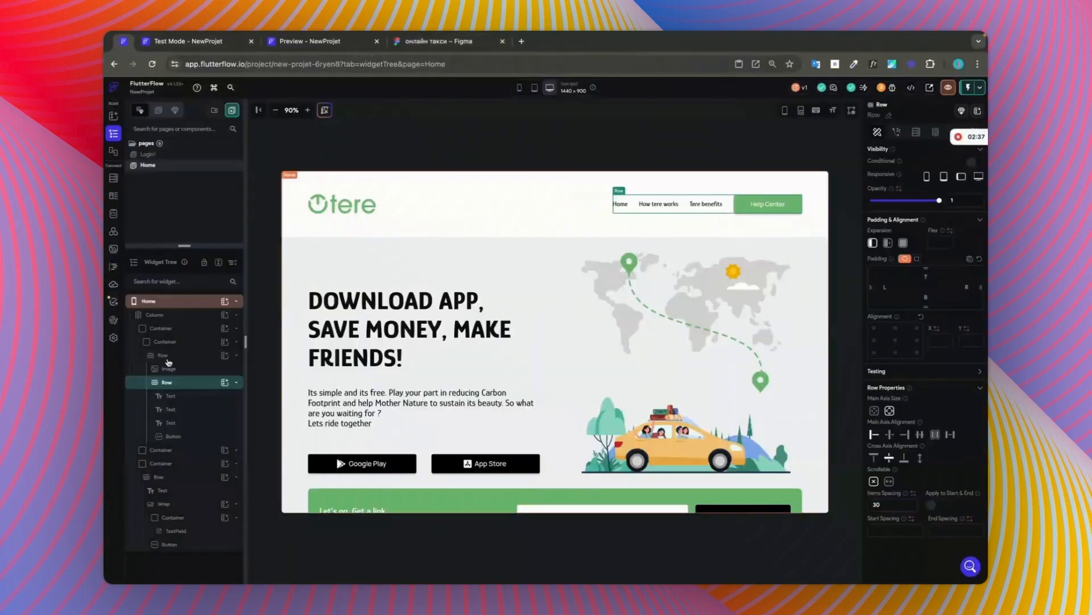
{"action": "left_click", "coordinate": [228, 383]}
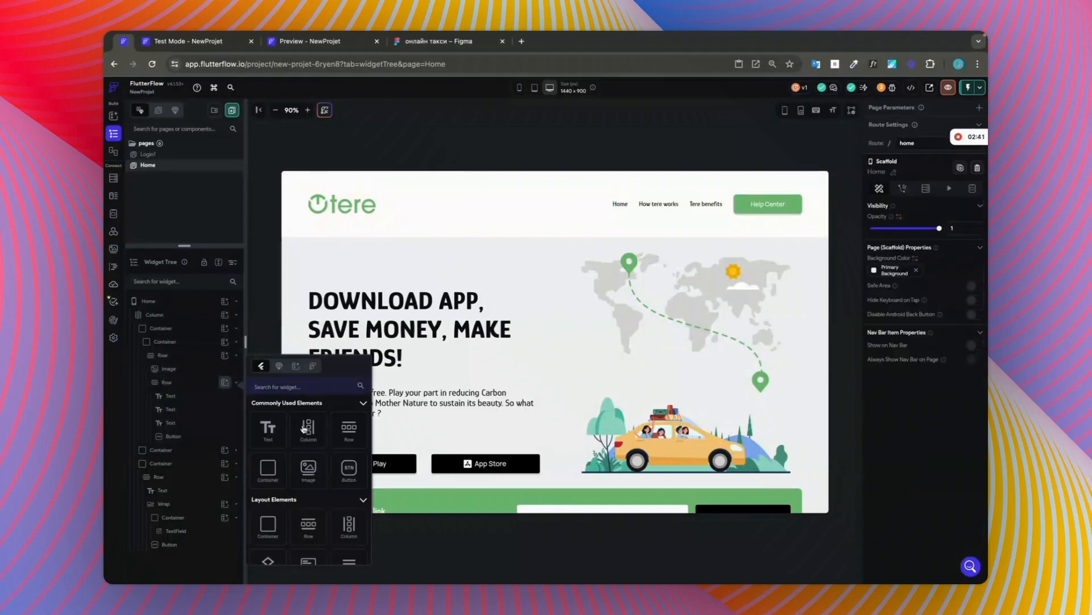
{"action": "scroll", "coordinate": [313, 478], "scroll_direction": "down", "scroll_amount": 5}
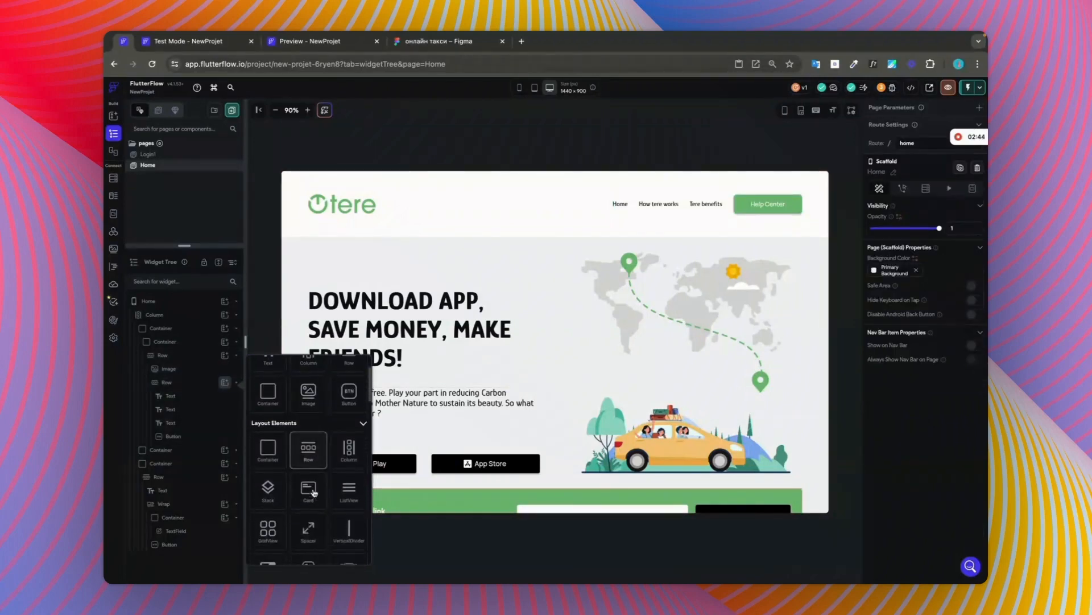
{"action": "scroll", "coordinate": [315, 492], "scroll_direction": "down", "scroll_amount": 3}
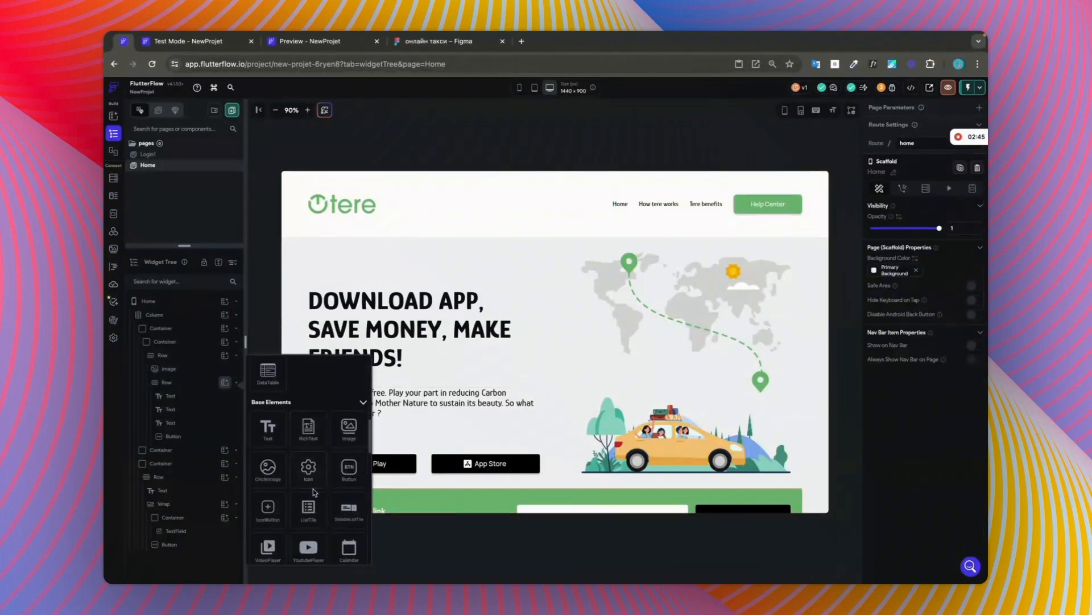
{"action": "scroll", "coordinate": [307, 480], "scroll_direction": "down", "scroll_amount": 2}
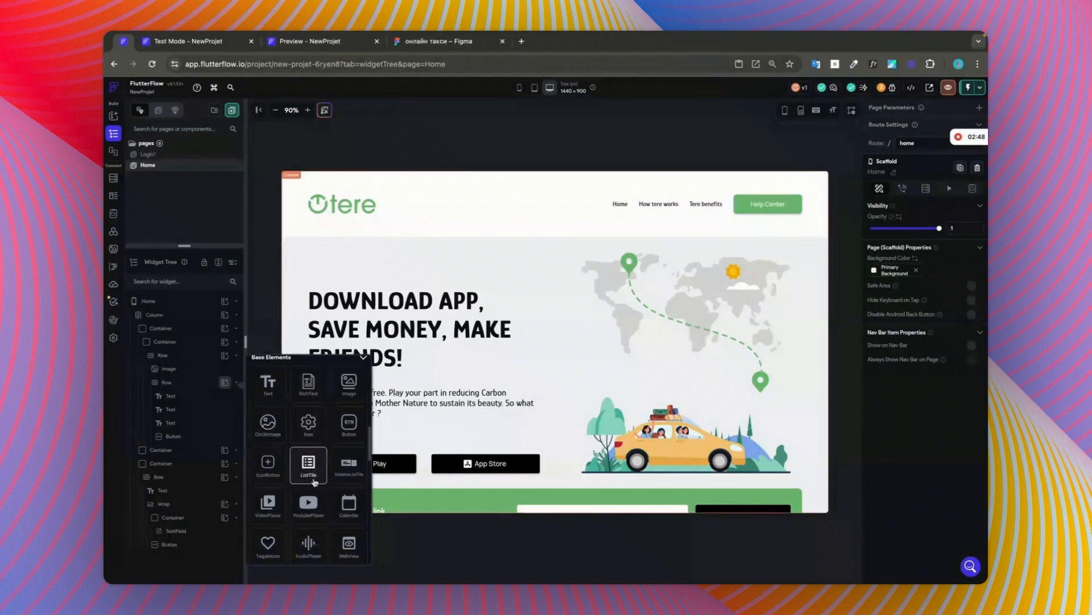
{"action": "left_click", "coordinate": [268, 460]}
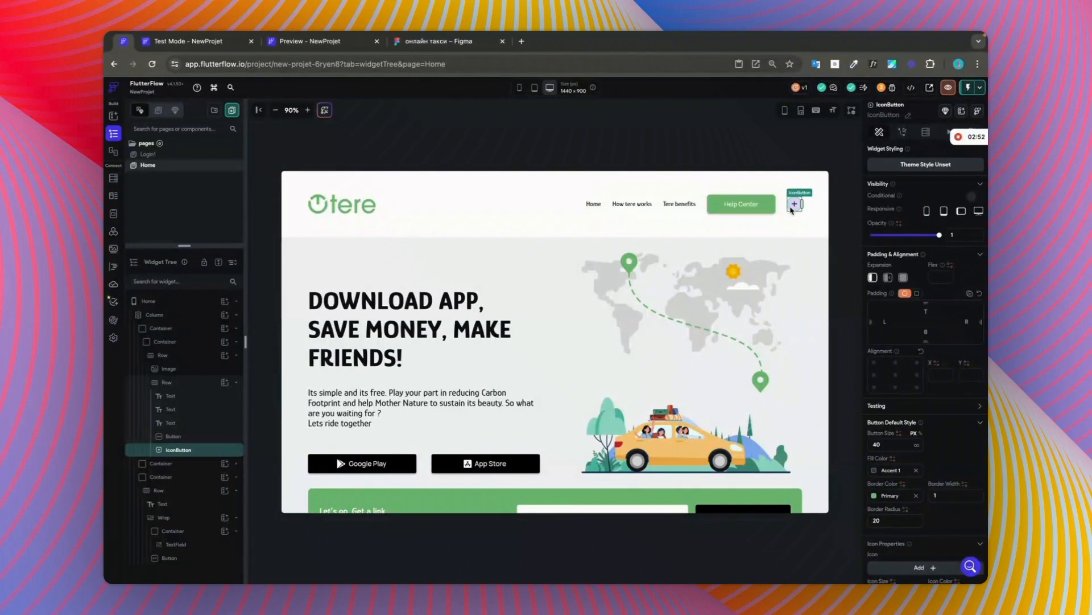
Step: Set the new icon button's size to 50 and clear its fill colour, border colour and border radius
{"action": "scroll", "coordinate": [922, 450], "scroll_direction": "down", "scroll_amount": 1}
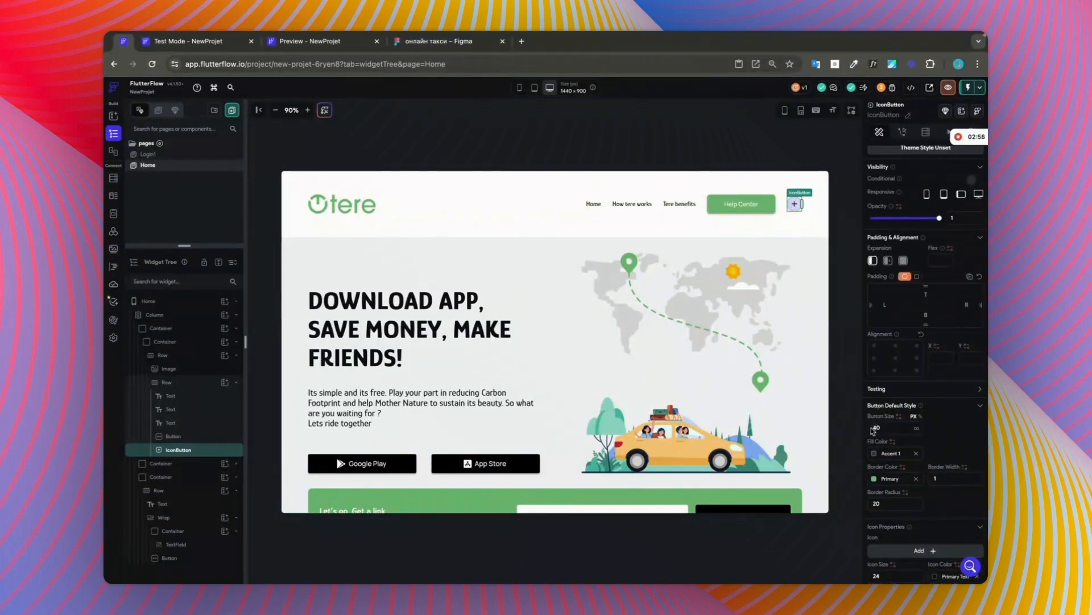
{"action": "left_click_drag", "start_coordinate": [877, 427], "coordinate": [870, 427]}
{"action": "type", "text": "5"}
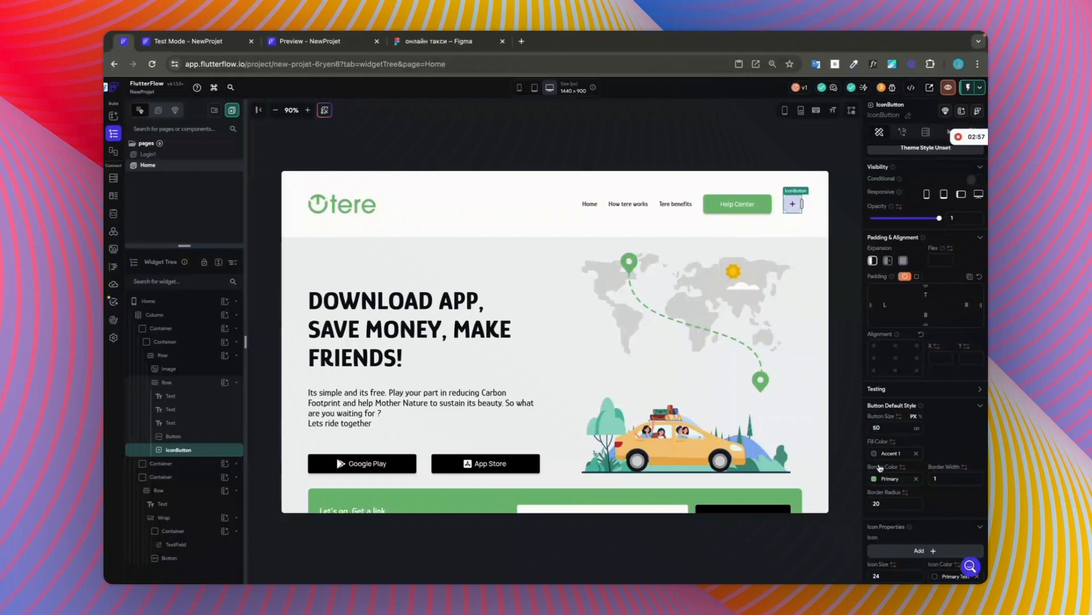
{"action": "left_click", "coordinate": [917, 453]}
{"action": "left_click", "coordinate": [916, 479]}
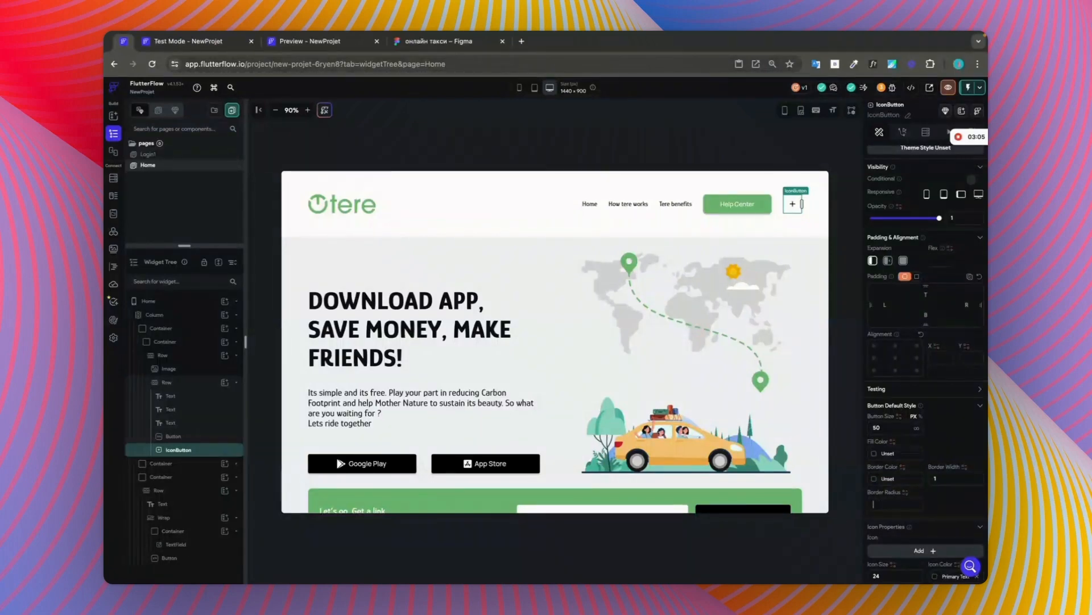
Step: Search the icon library for "menu" and assign the menu_sharp icon to the header's icon button
{"action": "left_click", "coordinate": [928, 551]}
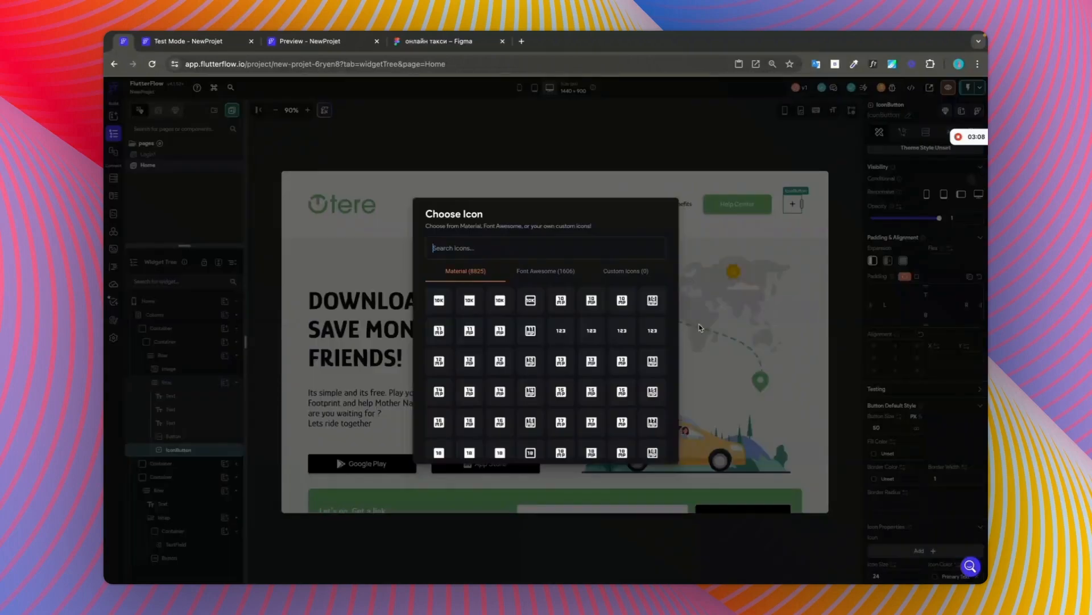
{"action": "type", "text": "menu"}
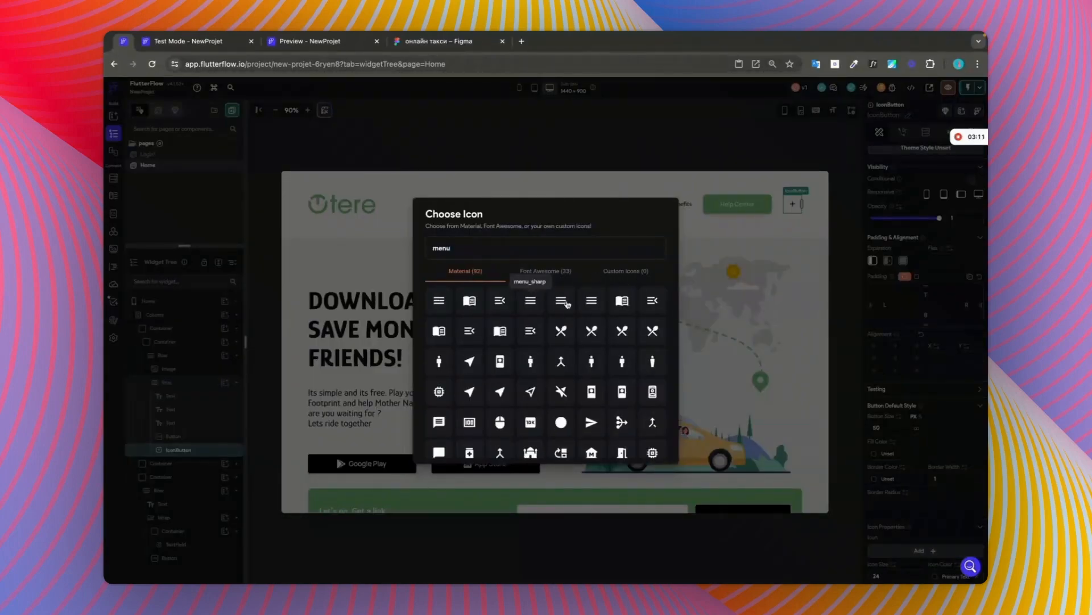
{"action": "left_click", "coordinate": [529, 306]}
Step: Set the menu icon's size to 32
{"action": "scroll", "coordinate": [906, 496], "scroll_direction": "down", "scroll_amount": 1}
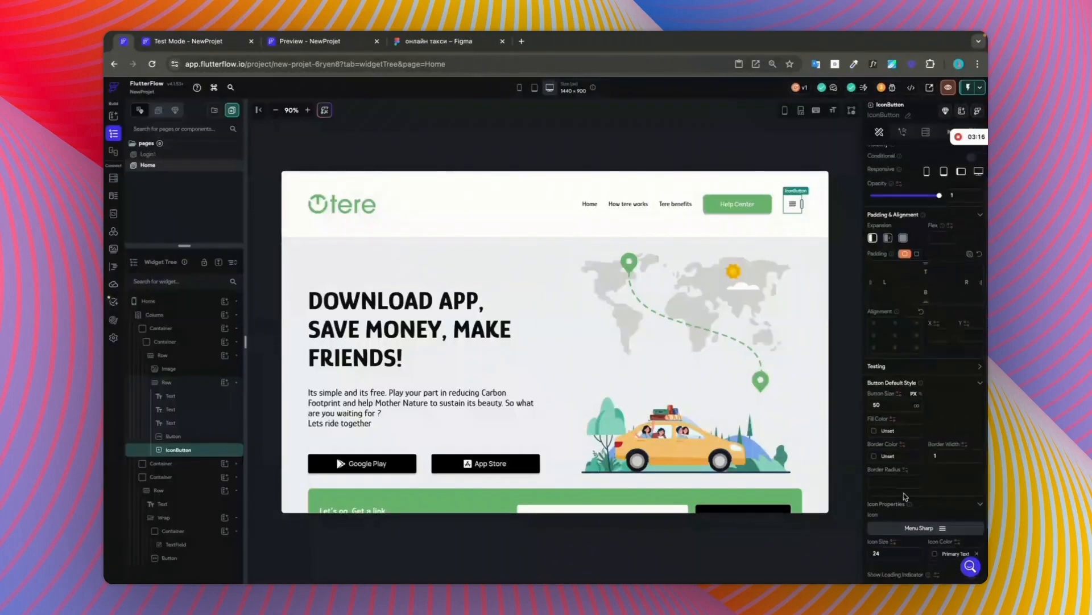
{"action": "scroll", "coordinate": [906, 497], "scroll_direction": "down", "scroll_amount": 1}
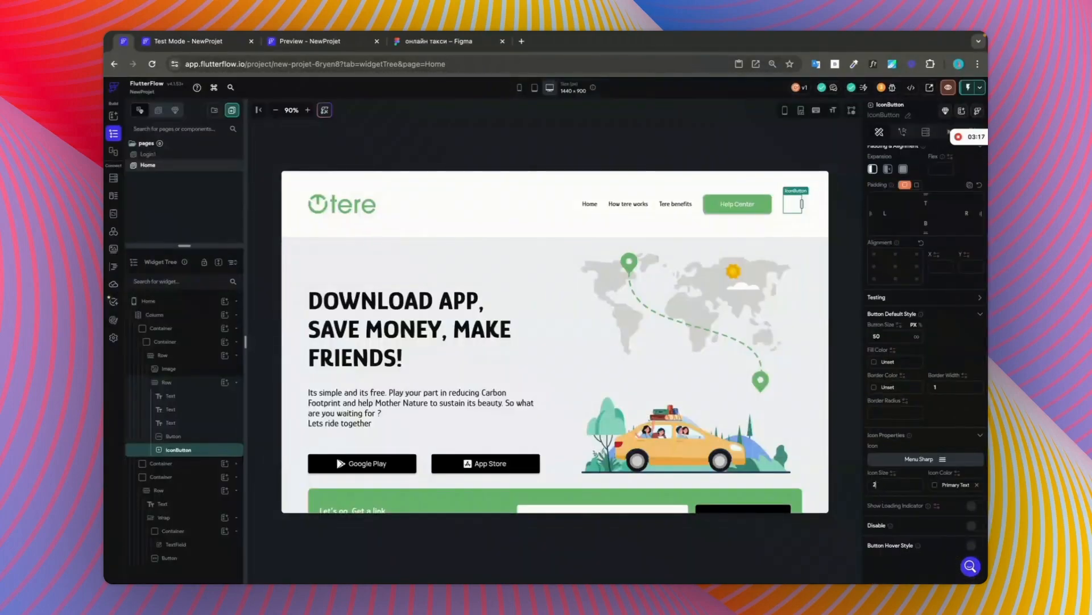
{"action": "type", "text": "29"}
{"action": "key", "text": "BackSpace"}
{"action": "key", "text": "BackSpace"}
{"action": "type", "text": "32"}
{"action": "left_click", "coordinate": [850, 267]}
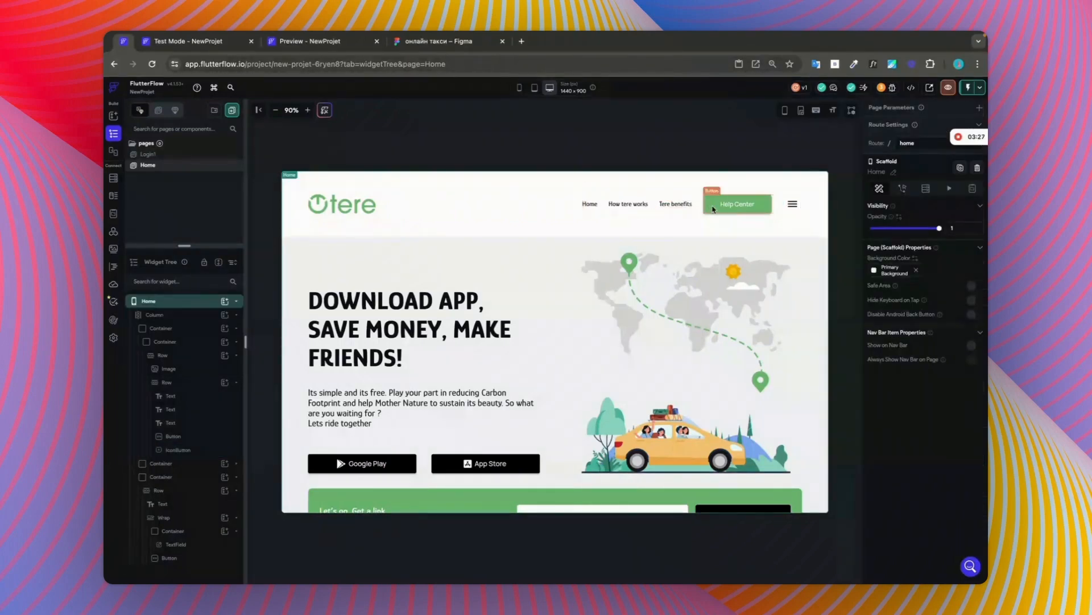
Step: Hide the menu icon button on desktop only, keeping it visible on phone, tablet and landscape tablet
{"action": "left_click", "coordinate": [793, 203]}
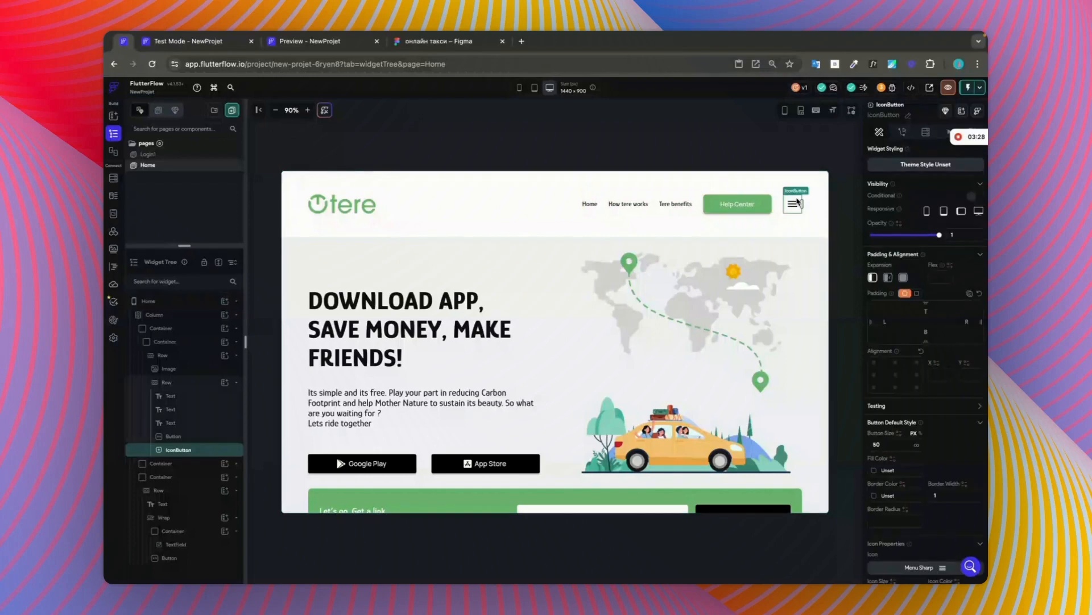
{"action": "left_click", "coordinate": [945, 212]}
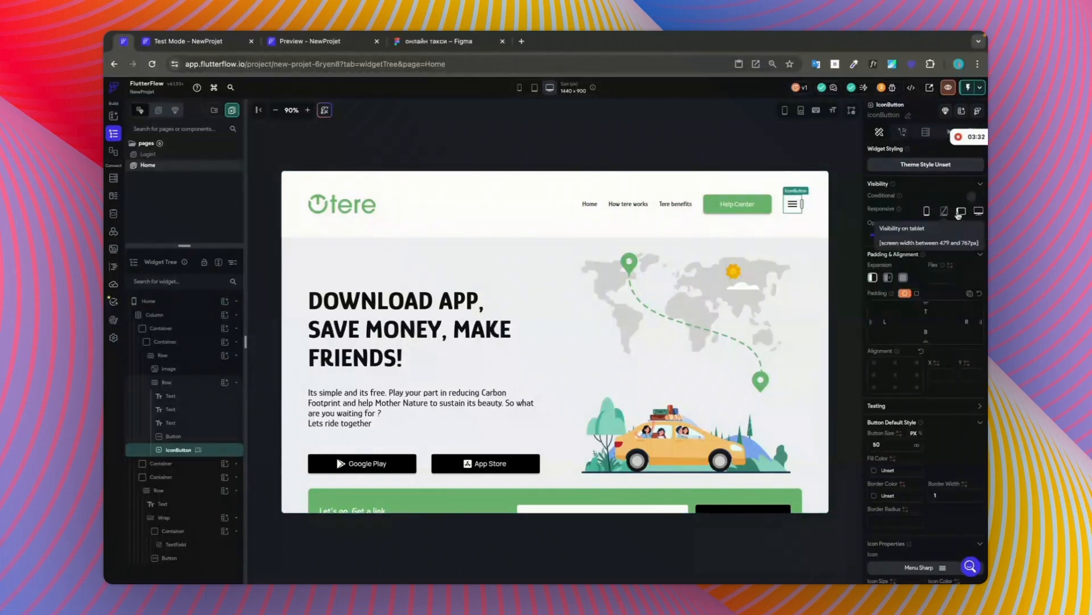
{"action": "left_click", "coordinate": [961, 211]}
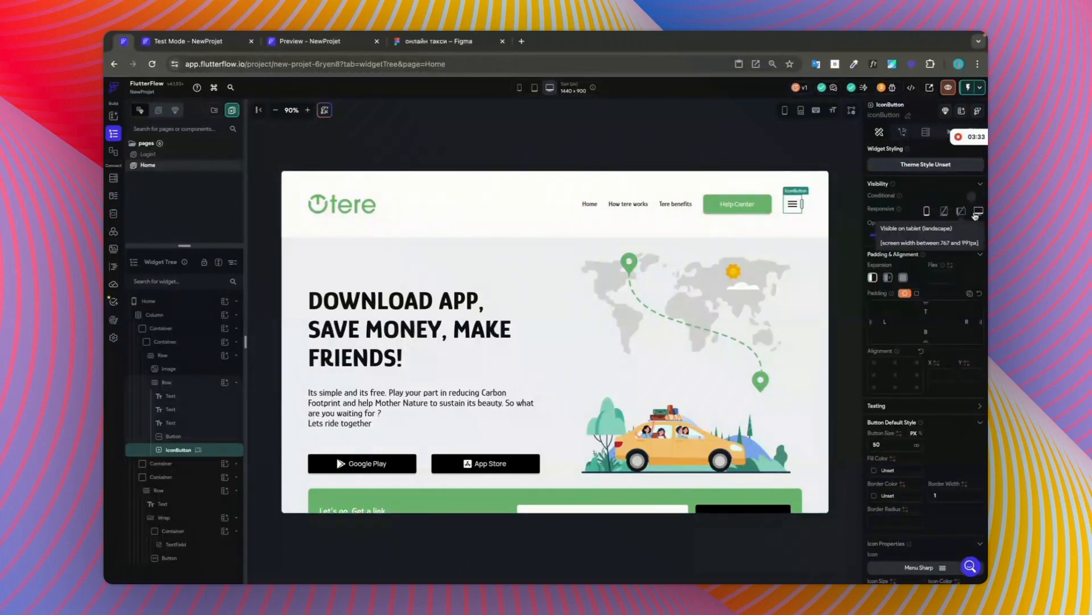
{"action": "left_click", "coordinate": [945, 212]}
{"action": "left_click", "coordinate": [961, 212]}
{"action": "left_click", "coordinate": [979, 211]}
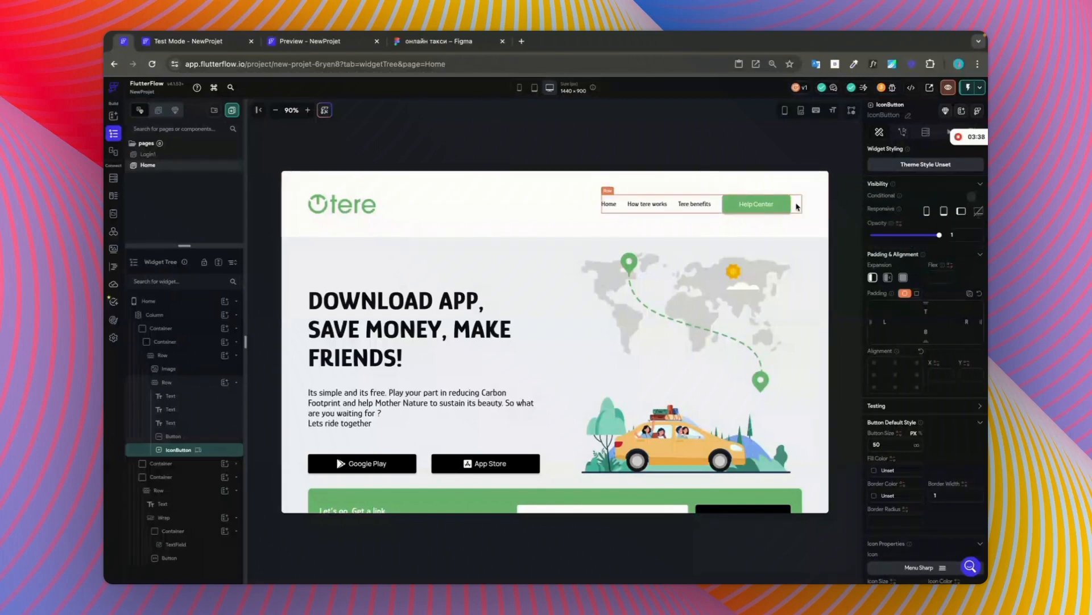
Step: Hide the header's Help Center button on phone, tablet and landscape tablet
{"action": "left_click", "coordinate": [753, 209]}
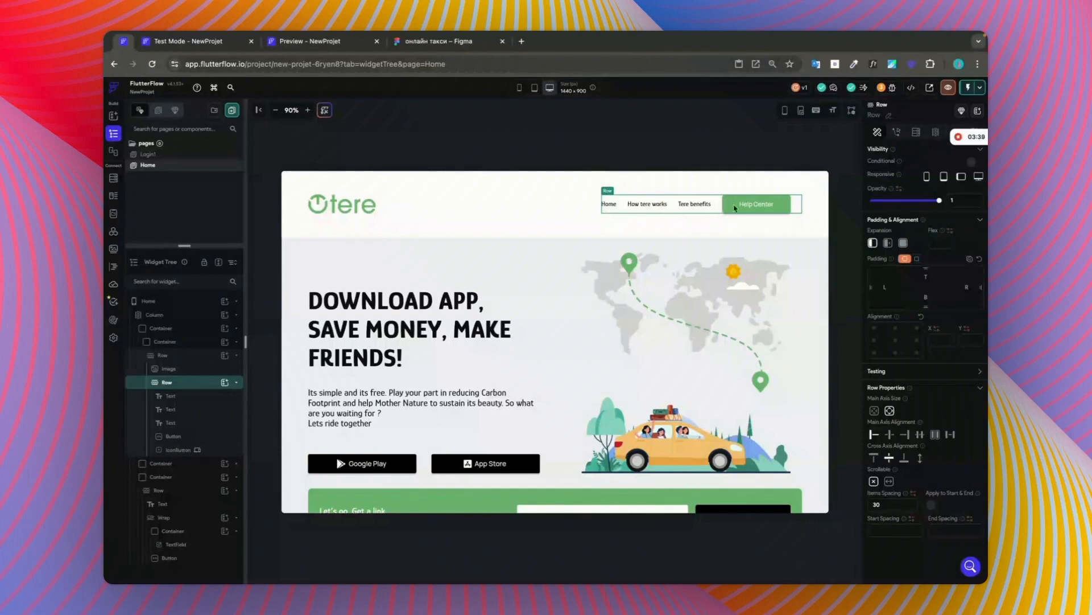
{"action": "left_click", "coordinate": [734, 208]}
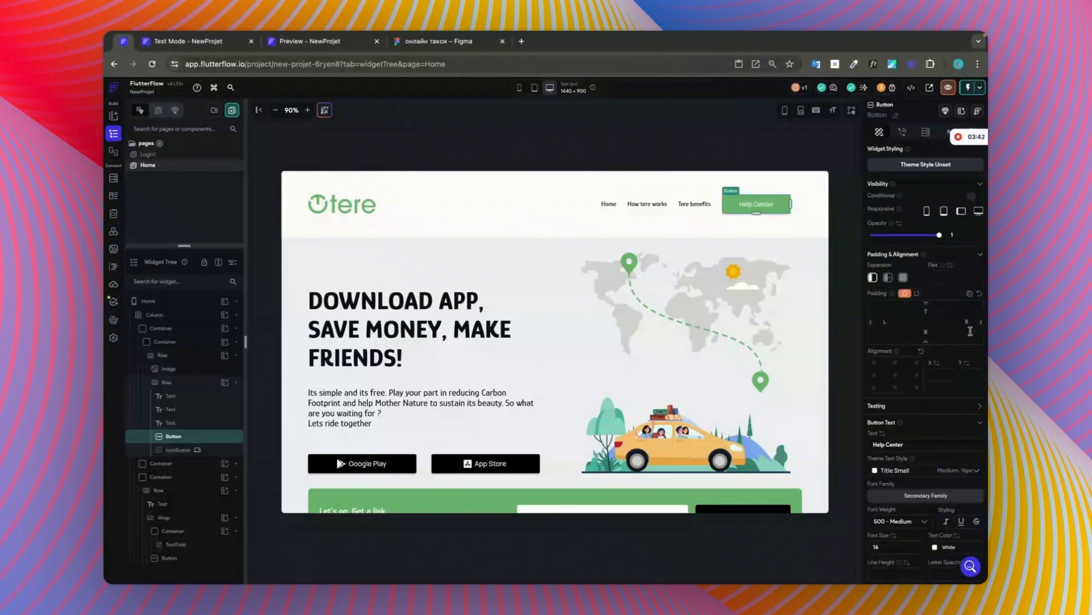
{"action": "scroll", "coordinate": [956, 379], "scroll_direction": "down", "scroll_amount": 1}
{"action": "scroll", "coordinate": [955, 379], "scroll_direction": "up", "scroll_amount": 1}
{"action": "left_click", "coordinate": [928, 212]}
{"action": "left_click", "coordinate": [944, 211]}
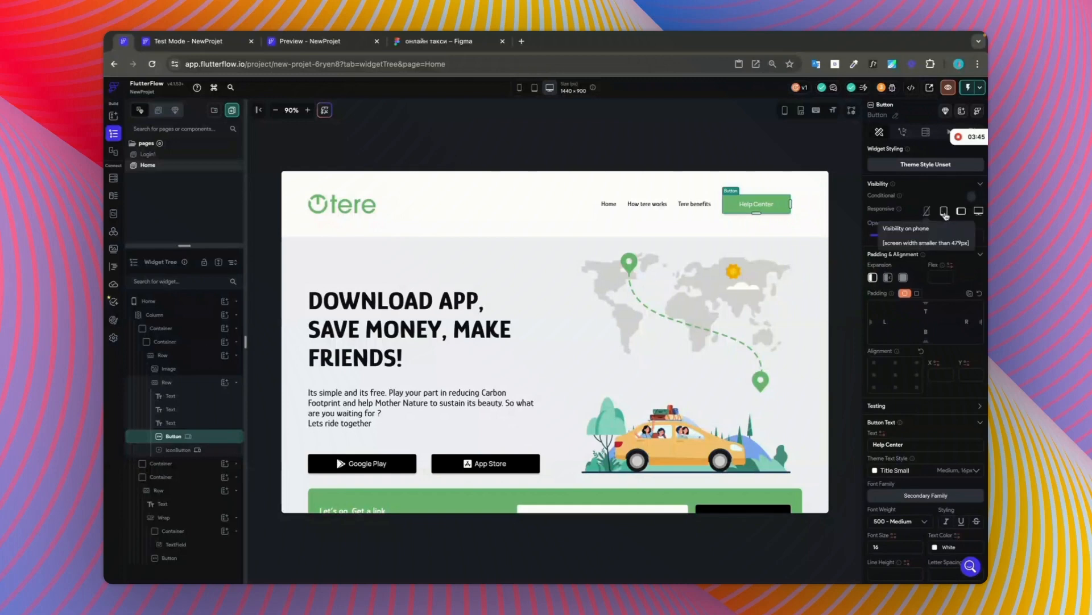
{"action": "left_click", "coordinate": [962, 213]}
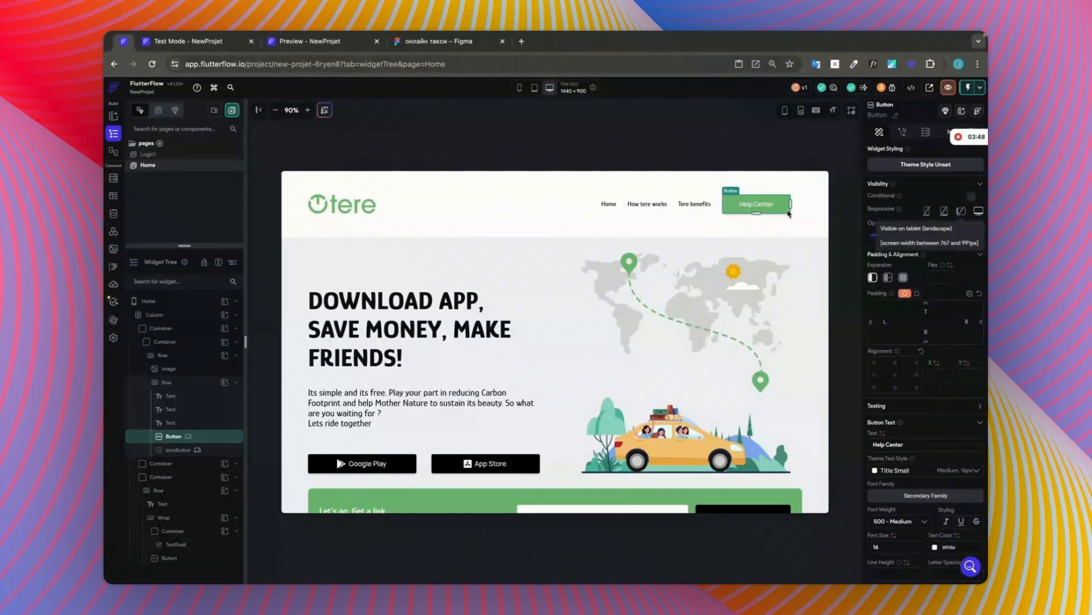
Step: Hide the "Tere benefits" header text on phone, tablet and landscape tablet
{"action": "left_click", "coordinate": [699, 203]}
{"action": "left_click", "coordinate": [927, 242]}
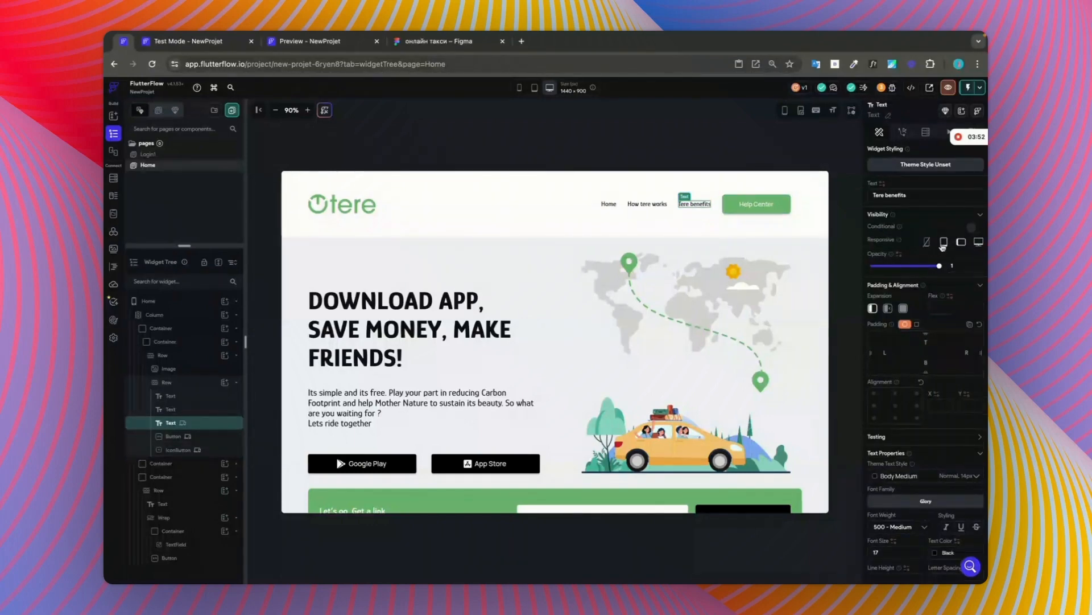
{"action": "left_click", "coordinate": [944, 242]}
{"action": "left_click", "coordinate": [962, 242]}
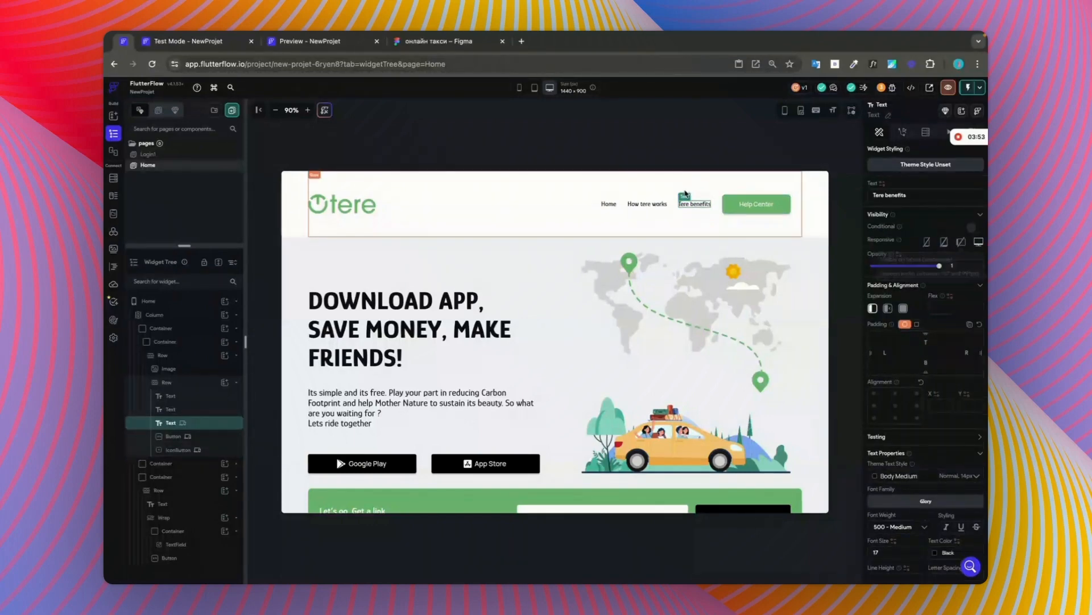
Step: Hide the "How tere works" header text on phone, tablet and landscape tablet
{"action": "left_click", "coordinate": [647, 203]}
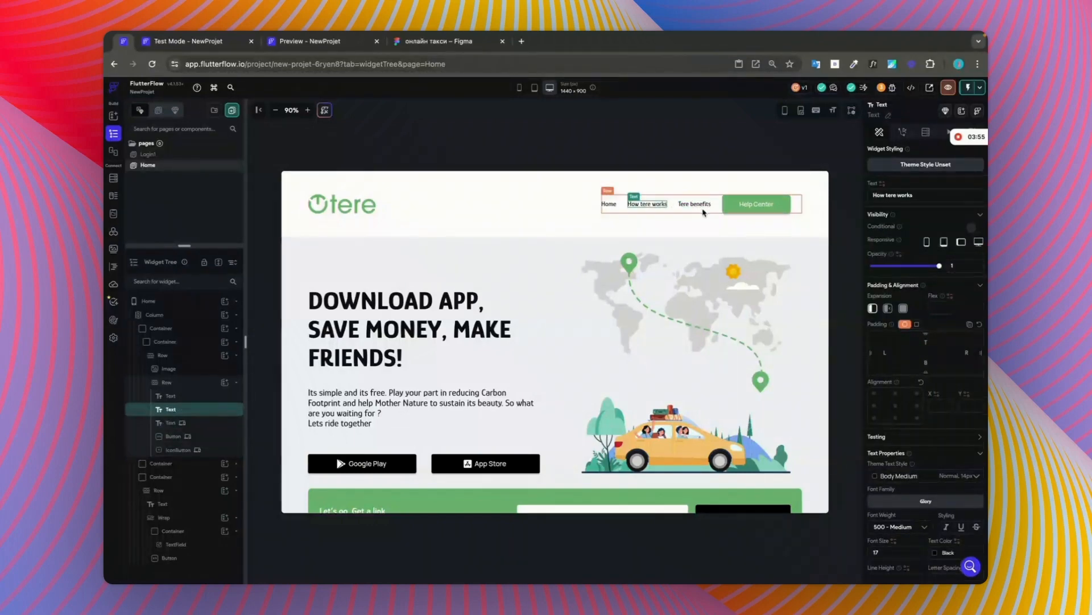
{"action": "left_click", "coordinate": [927, 243]}
{"action": "left_click", "coordinate": [944, 243]}
{"action": "left_click", "coordinate": [961, 242]}
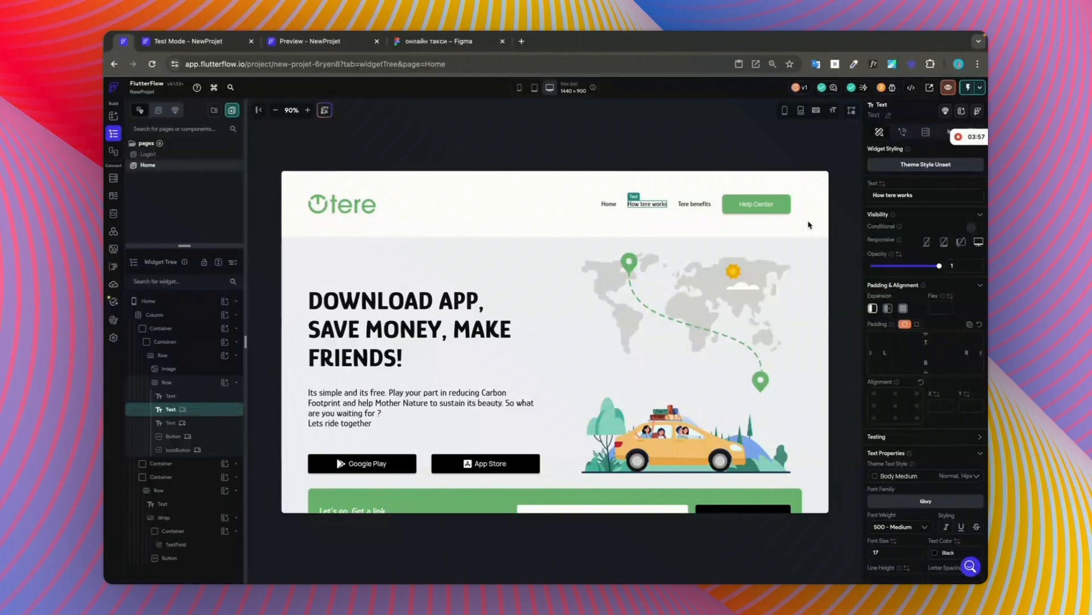
Step: Hide the "Home" header text on phone, tablet and landscape tablet
{"action": "left_click", "coordinate": [609, 203]}
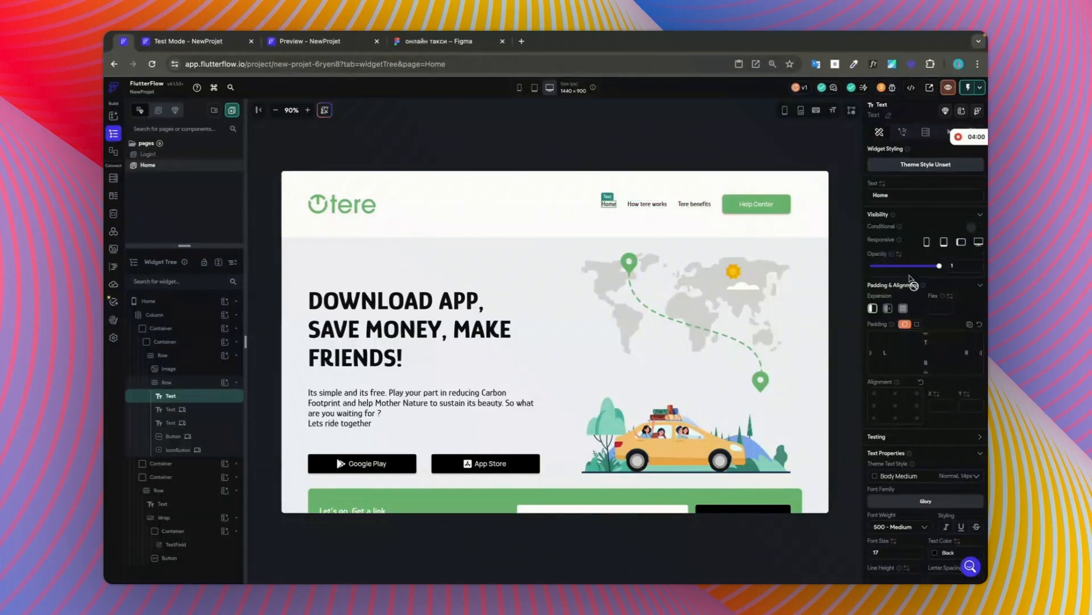
{"action": "left_click", "coordinate": [927, 243]}
{"action": "left_click", "coordinate": [944, 243]}
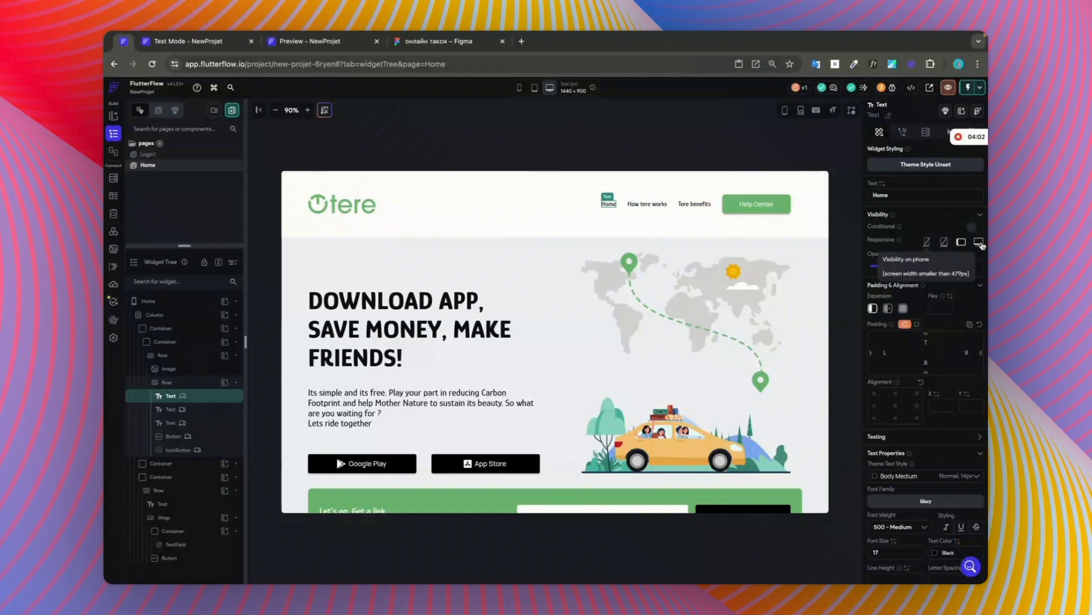
{"action": "left_click", "coordinate": [961, 242]}
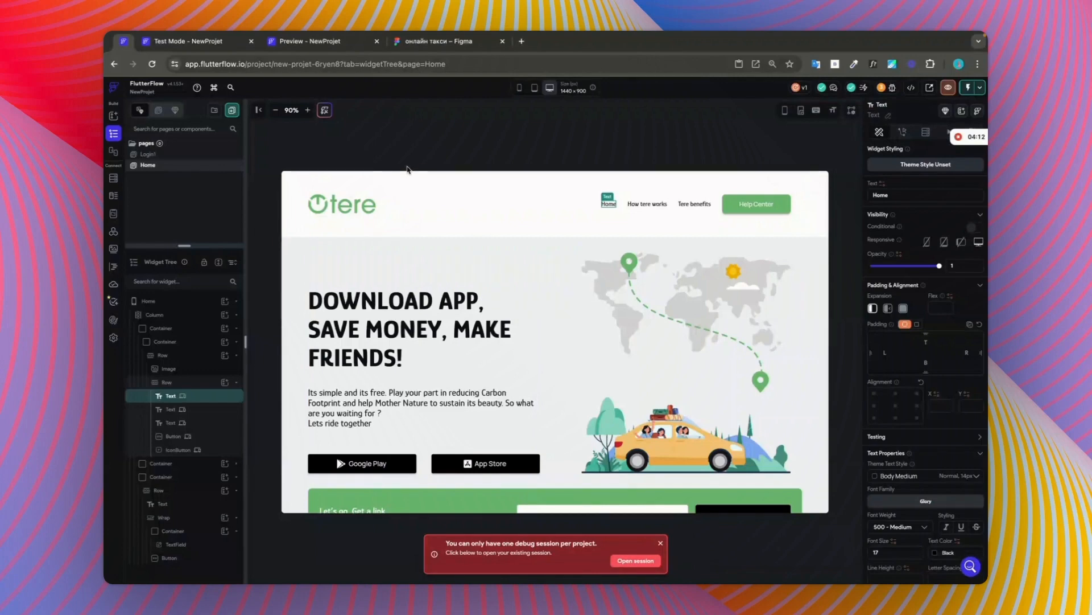
Step: Open the existing test session and examine the page's header at phone and desktop sizes
{"action": "left_click", "coordinate": [634, 562]}
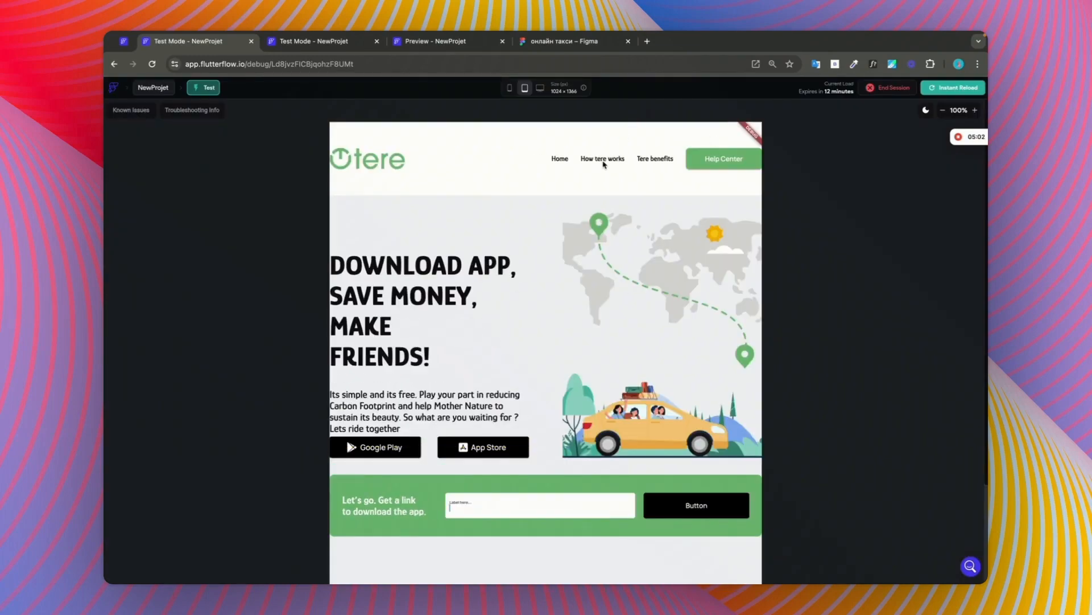
{"action": "left_click", "coordinate": [510, 88]}
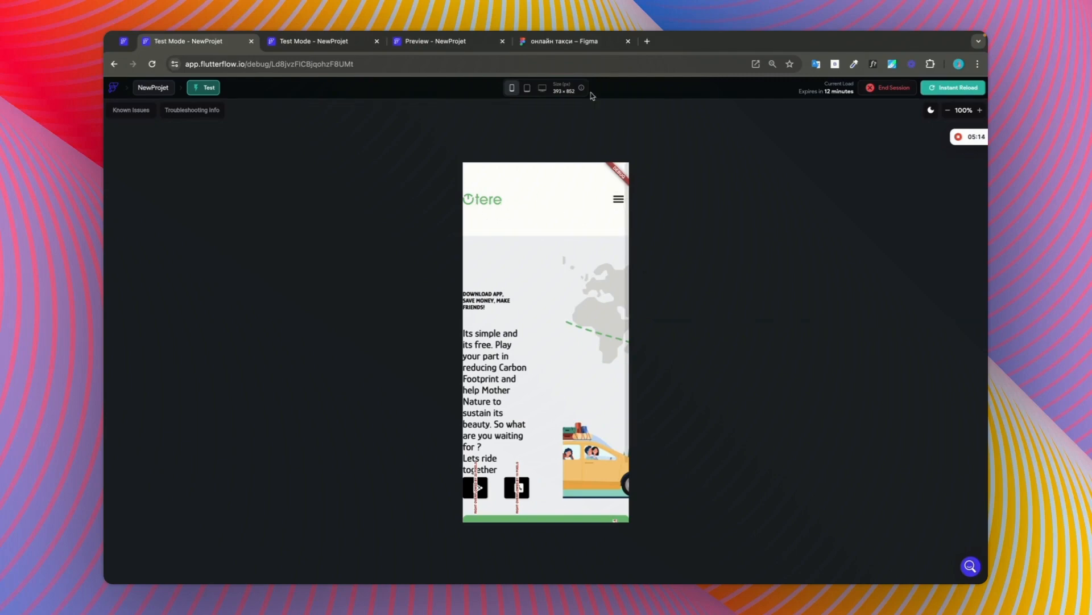
{"action": "left_click", "coordinate": [542, 88]}
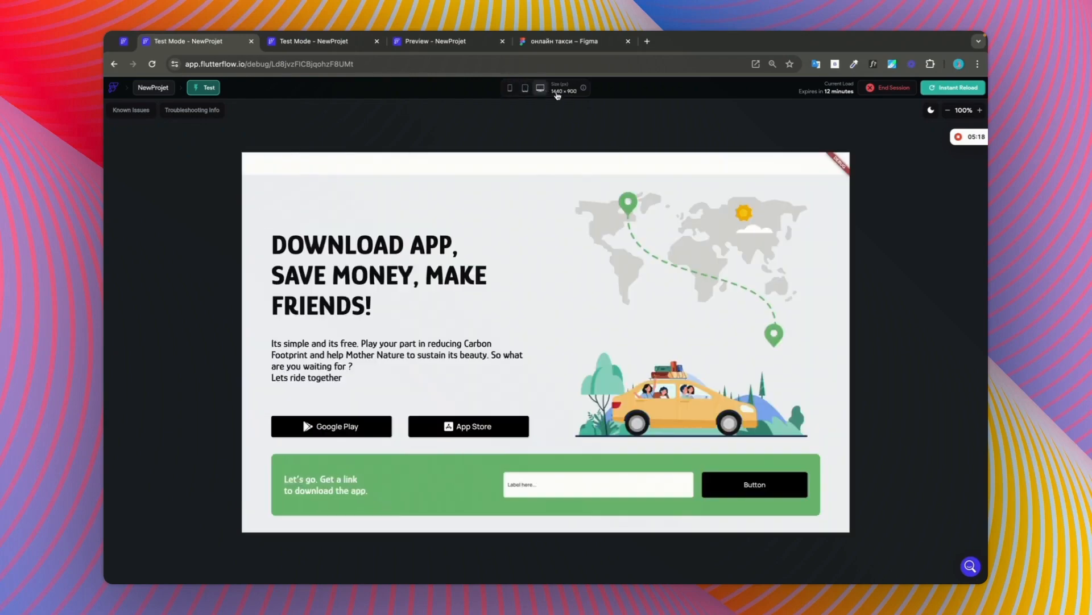
{"action": "scroll", "coordinate": [629, 198], "scroll_direction": "up", "scroll_amount": 2}
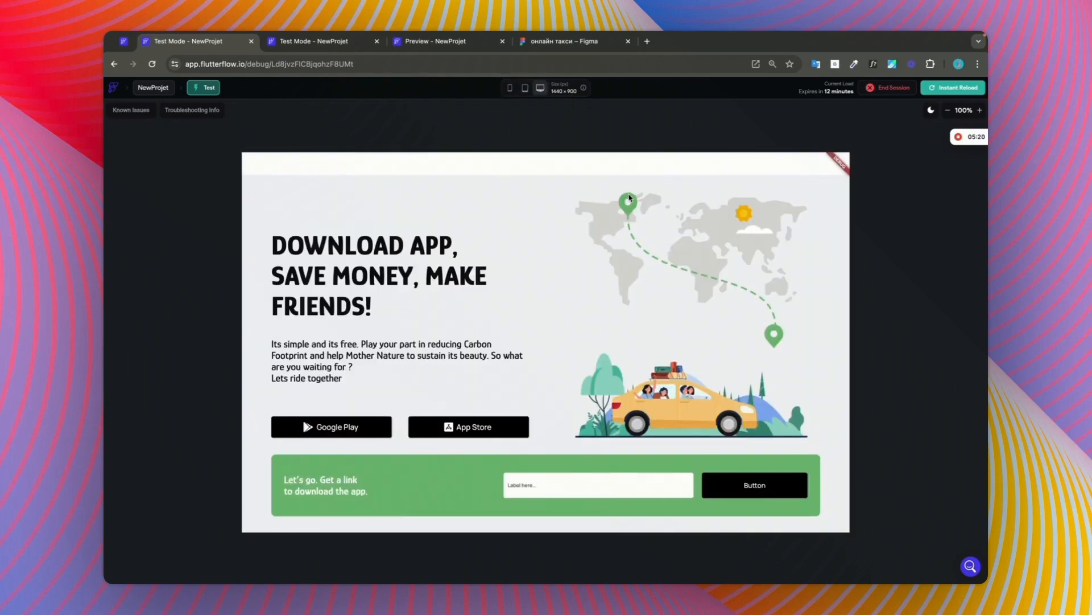
{"action": "right_click", "coordinate": [628, 191]}
{"action": "left_click", "coordinate": [619, 147]}
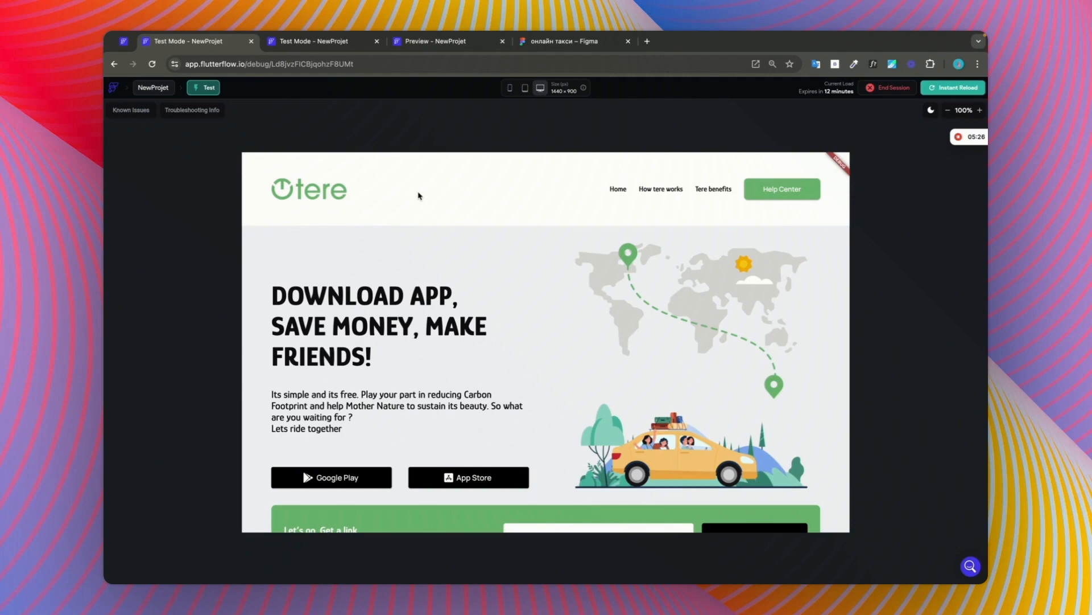
Step: Preview the running page at tablet size at 80% zoom and at phone size, examining the header and hero layout
{"action": "left_click", "coordinate": [523, 88]}
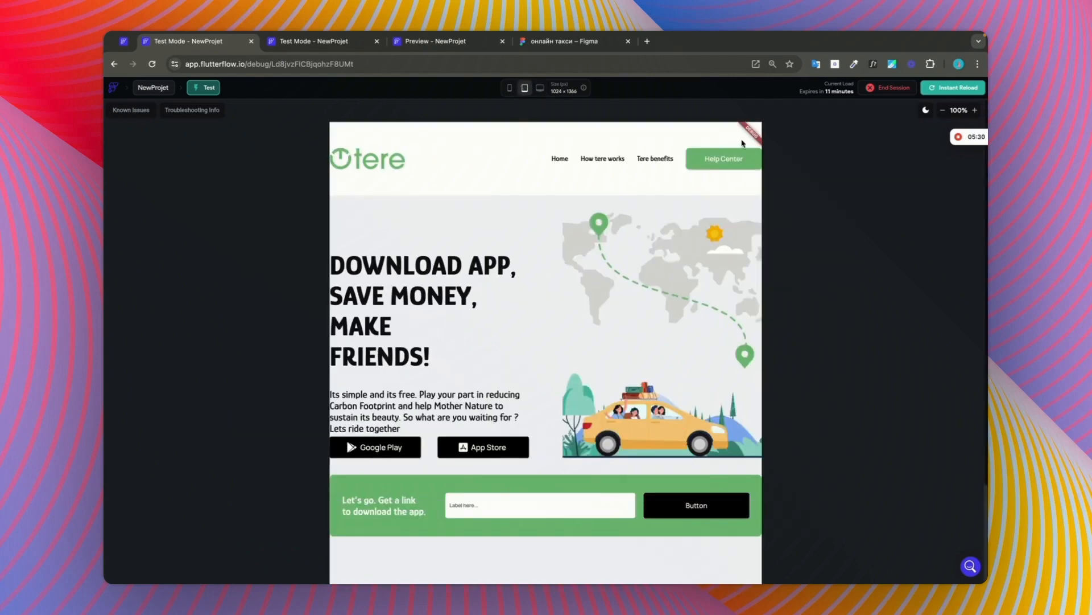
{"action": "left_click", "coordinate": [945, 110]}
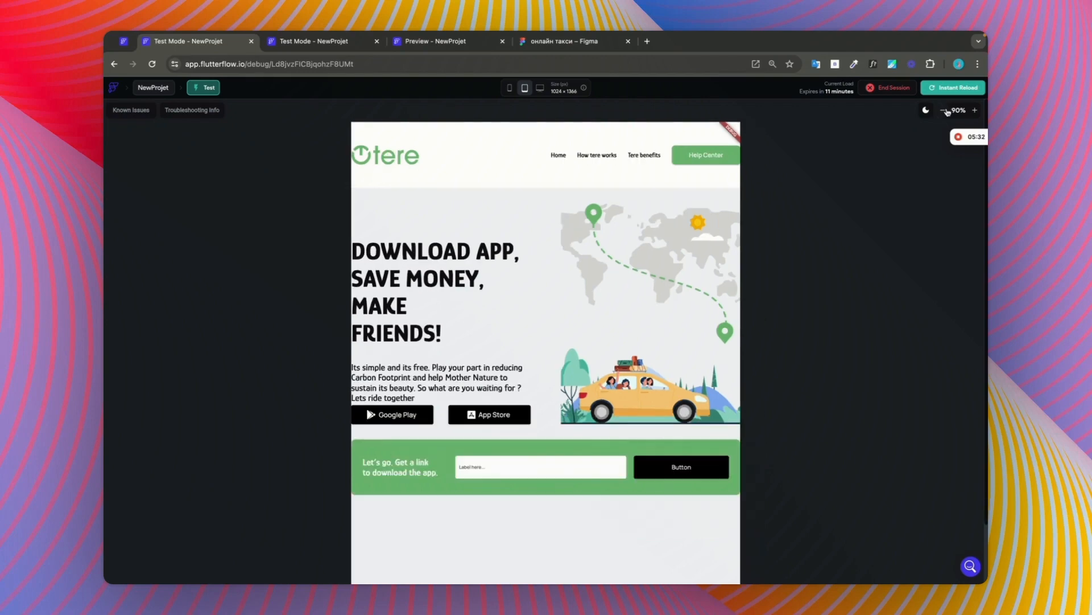
{"action": "left_click", "coordinate": [945, 111]}
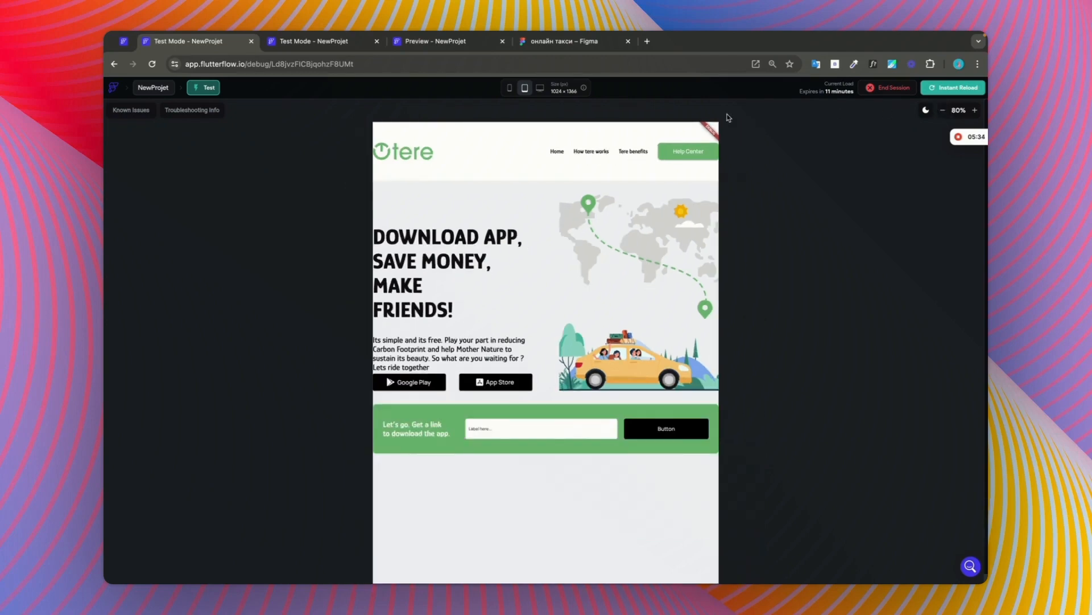
{"action": "left_click", "coordinate": [510, 88]}
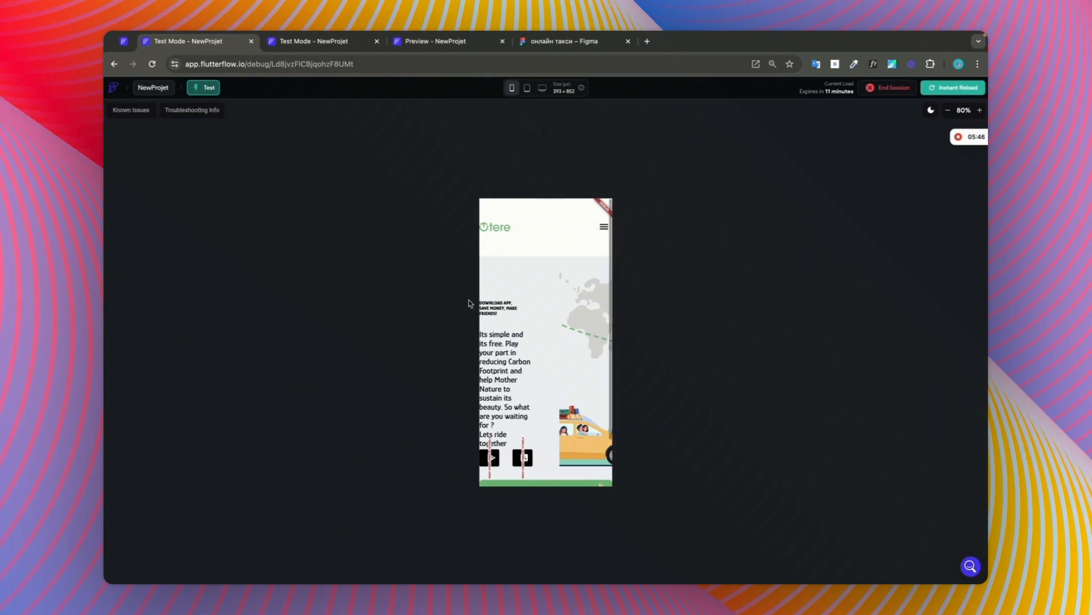
{"action": "scroll", "coordinate": [483, 265], "scroll_direction": "down", "scroll_amount": 1}
{"action": "scroll", "coordinate": [607, 294], "scroll_direction": "up", "scroll_amount": 1}
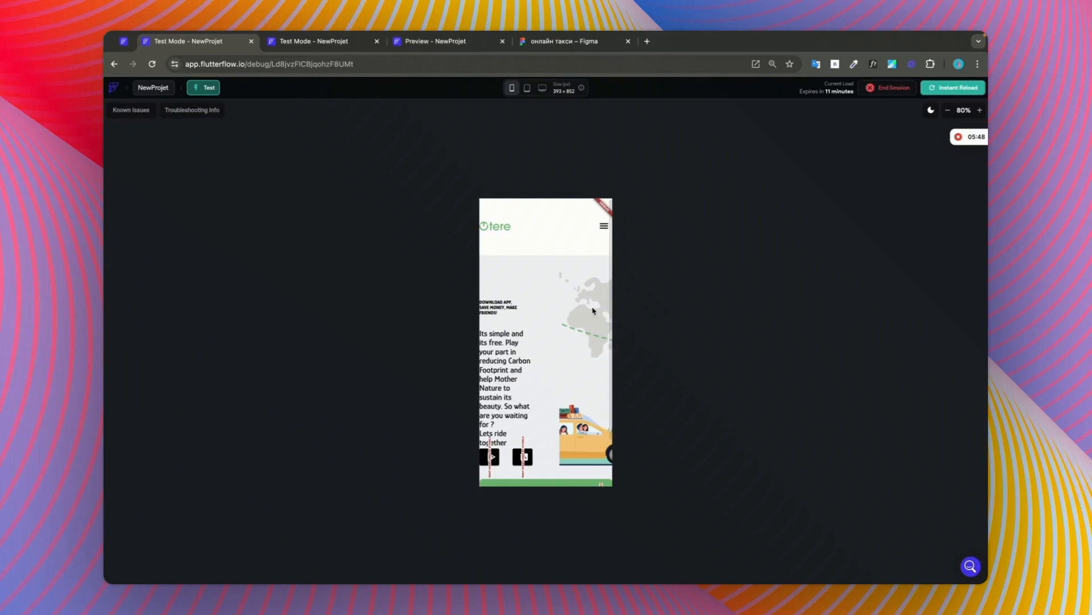
{"action": "scroll", "coordinate": [561, 413], "scroll_direction": "up", "scroll_amount": 1}
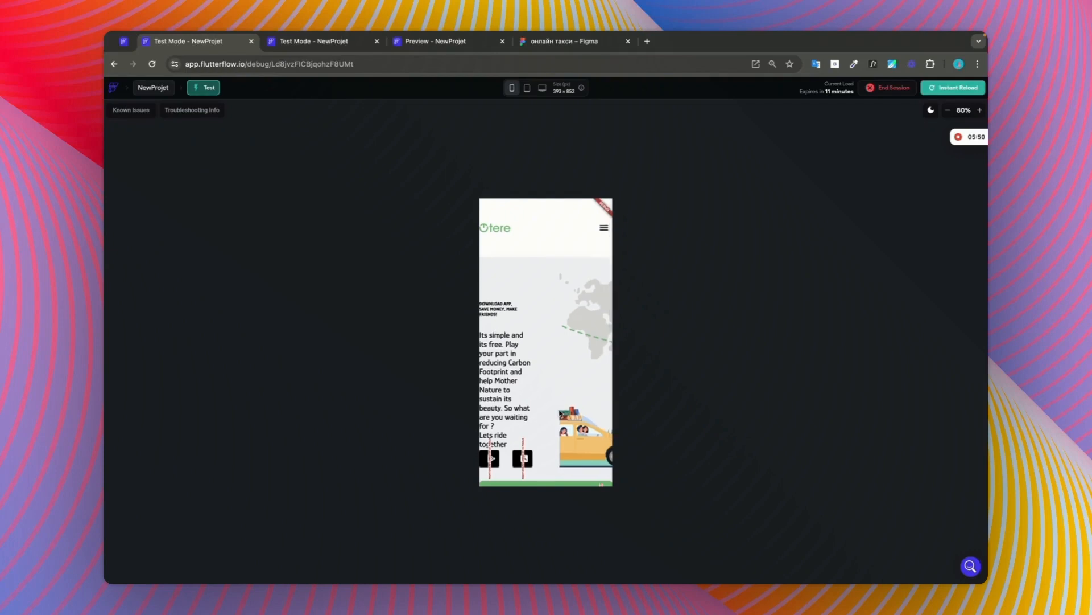
{"action": "scroll", "coordinate": [560, 414], "scroll_direction": "down", "scroll_amount": 1}
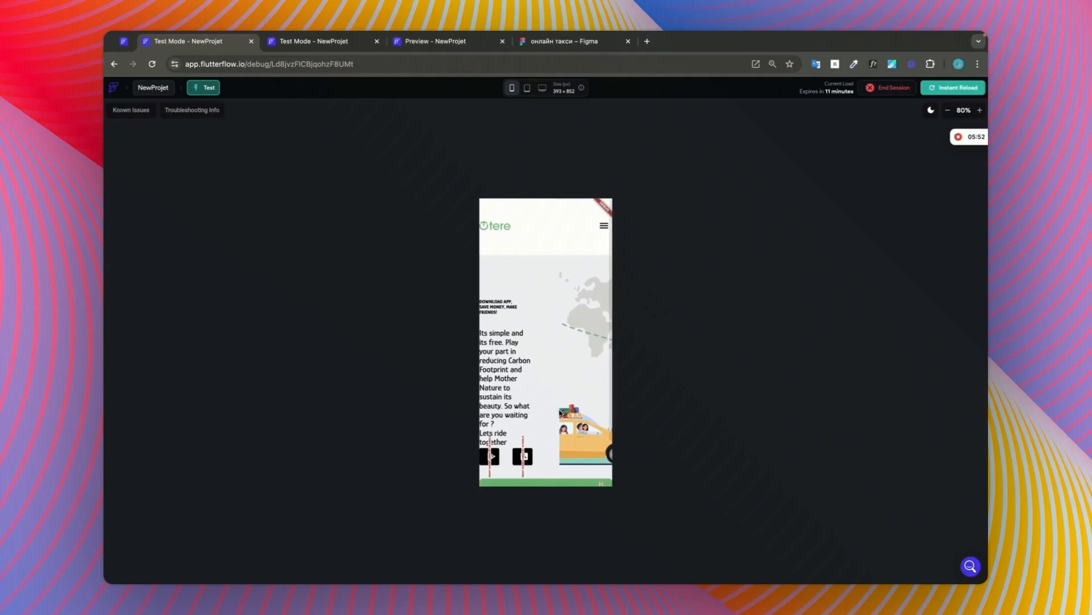
{"action": "scroll", "coordinate": [561, 413], "scroll_direction": "down", "scroll_amount": 2}
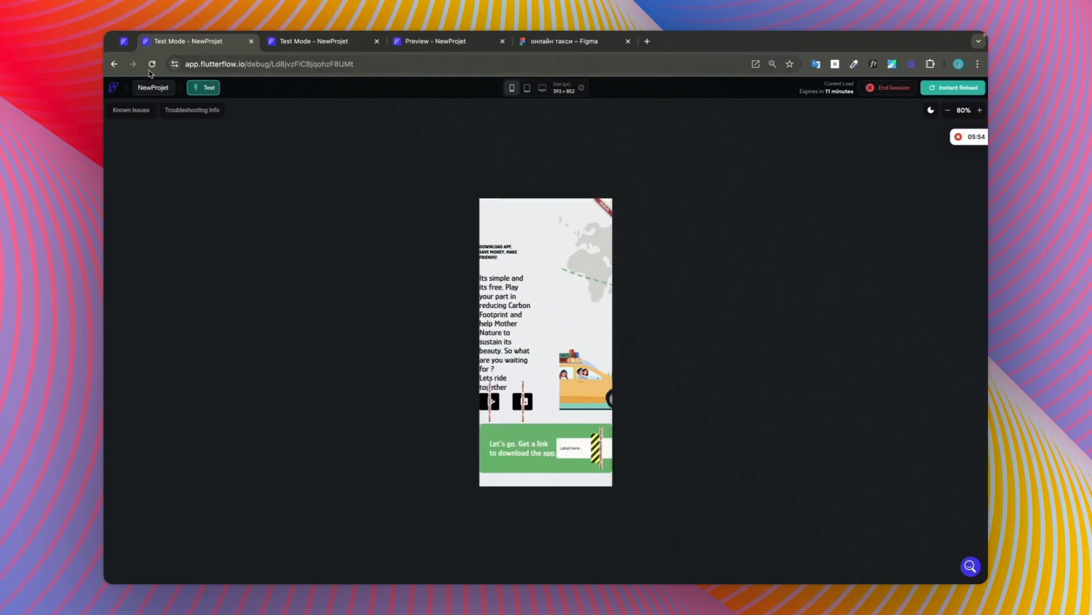
Step: Switch back to the Home page builder and wrap the hero's map-and-car image in a Column
{"action": "left_click", "coordinate": [122, 41]}
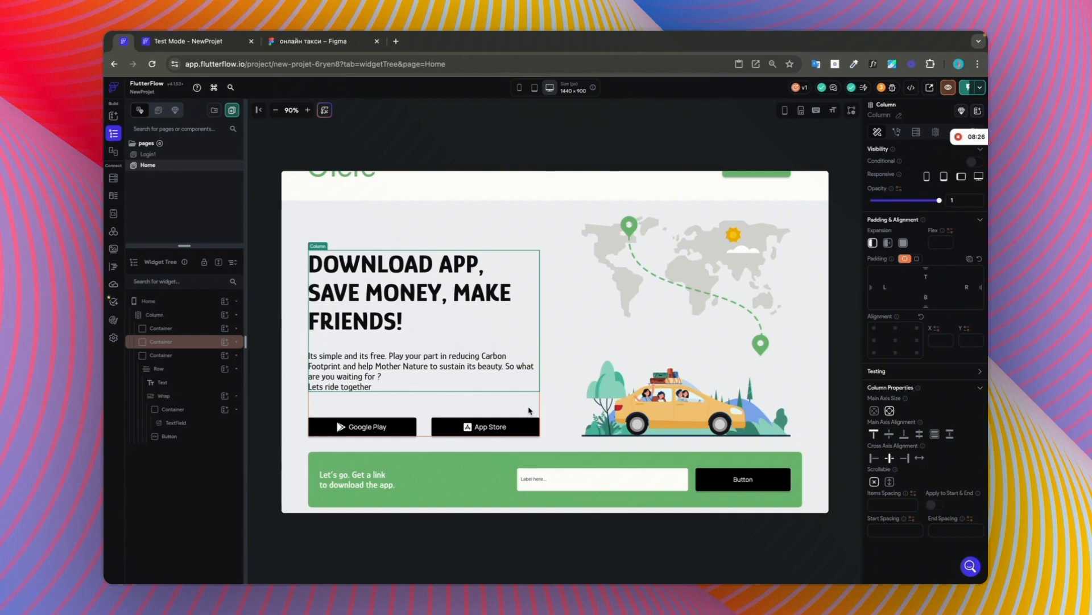
{"action": "left_click", "coordinate": [528, 411]}
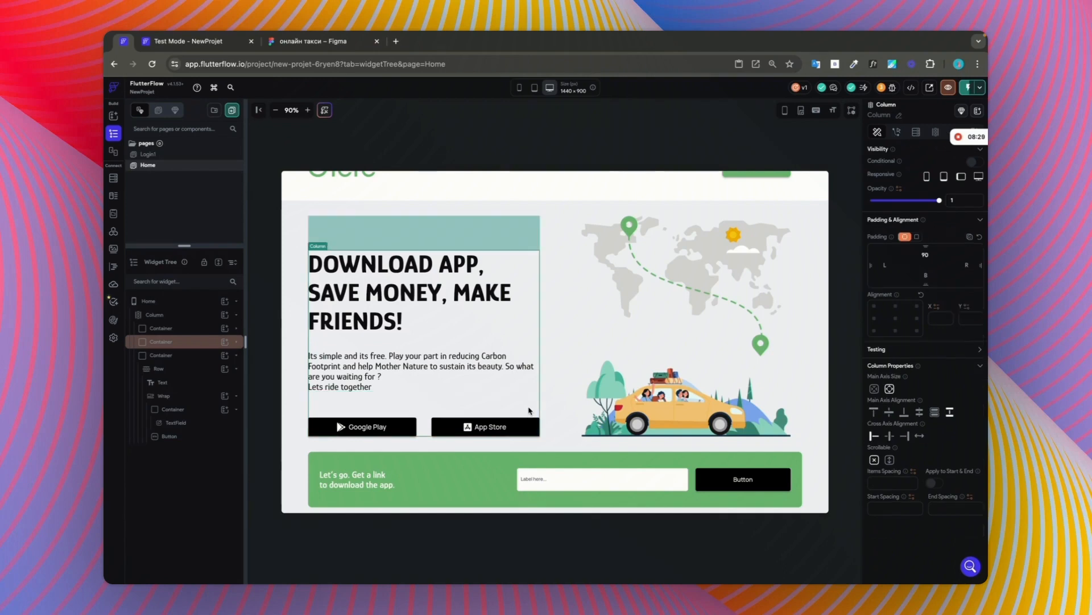
{"action": "left_click", "coordinate": [656, 357]}
{"action": "right_click", "coordinate": [660, 357]}
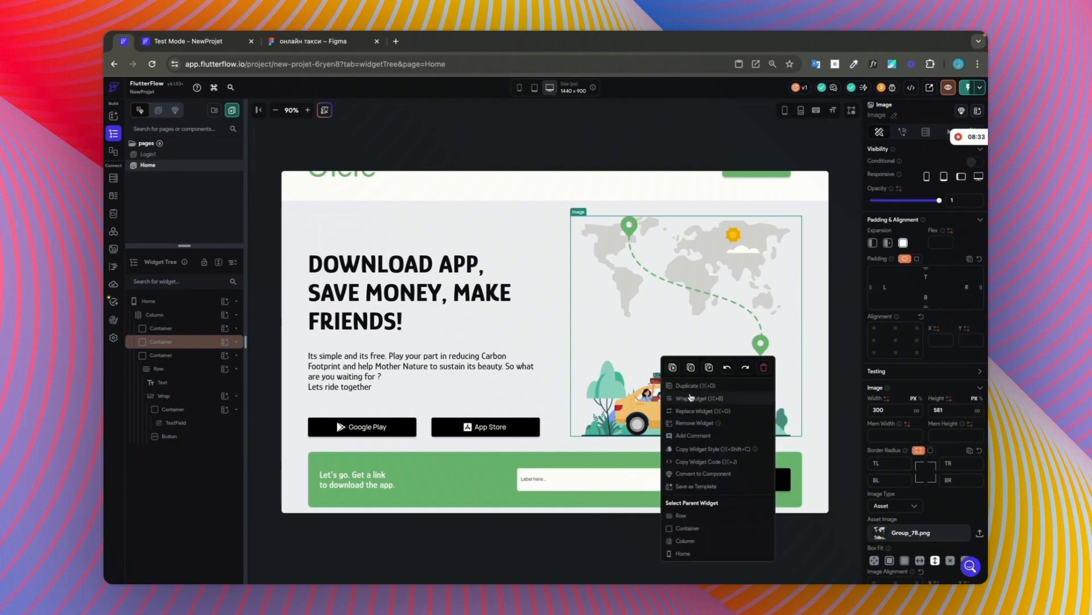
{"action": "left_click", "coordinate": [692, 398]}
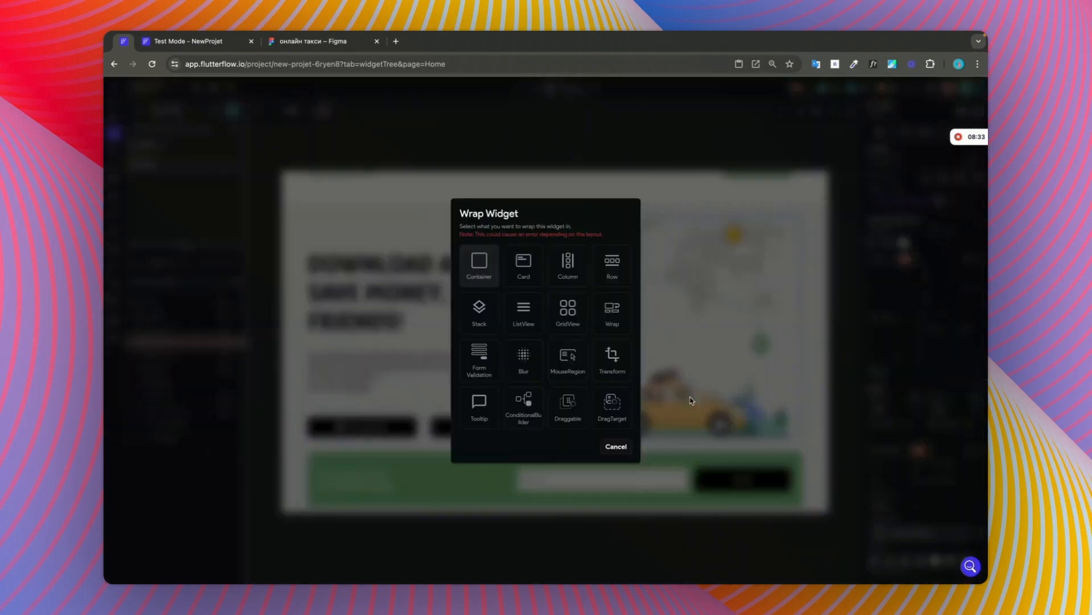
{"action": "left_click", "coordinate": [573, 265]}
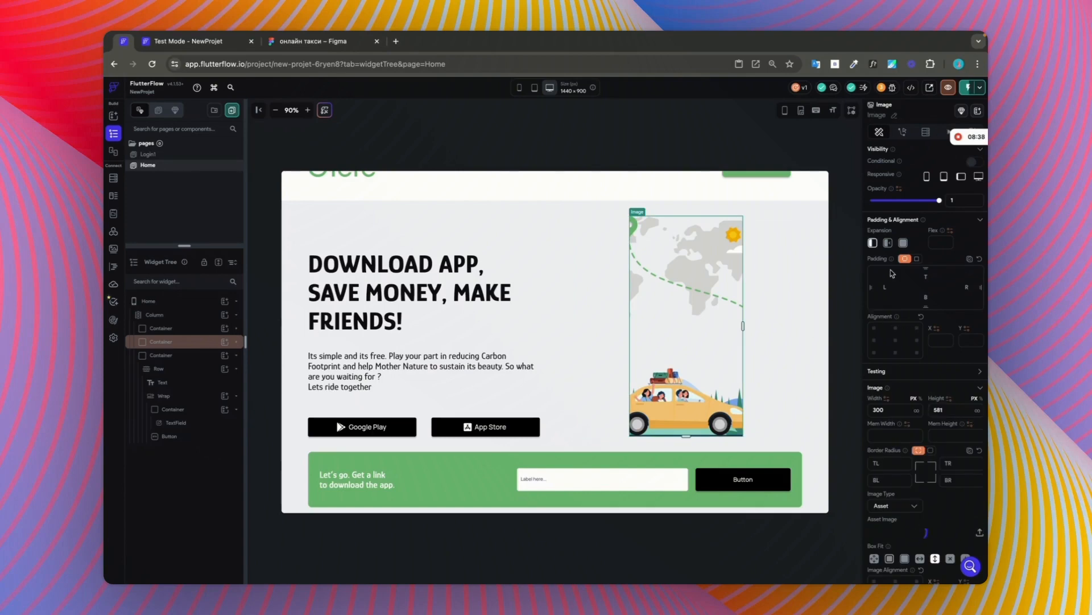
Step: Set the hero image's box fit to Cover and clear its fixed width
{"action": "left_click", "coordinate": [905, 511]}
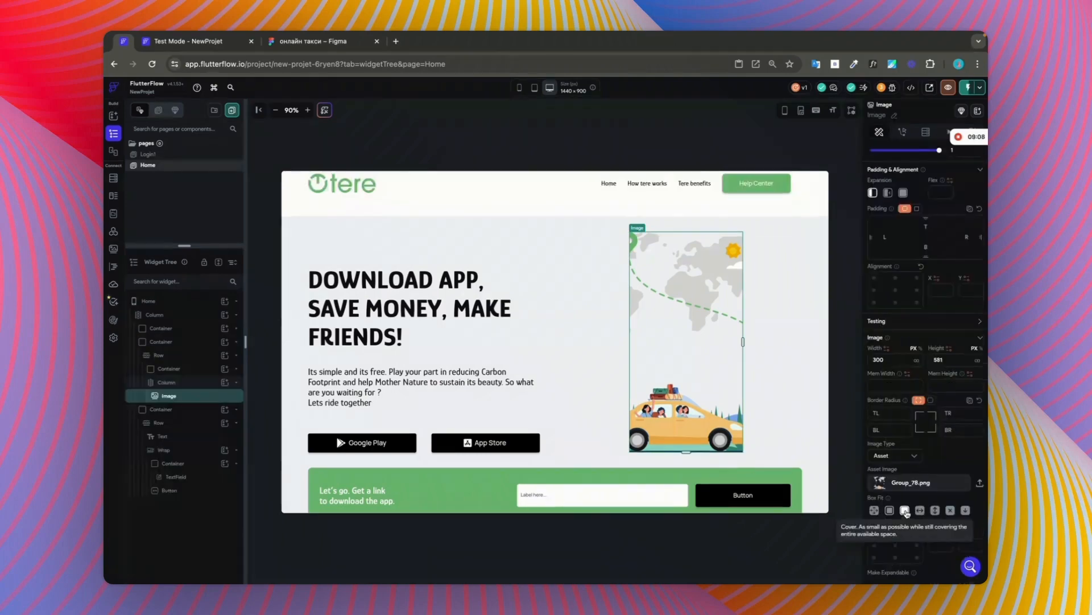
{"action": "left_click_drag", "start_coordinate": [894, 358], "coordinate": [823, 357]}
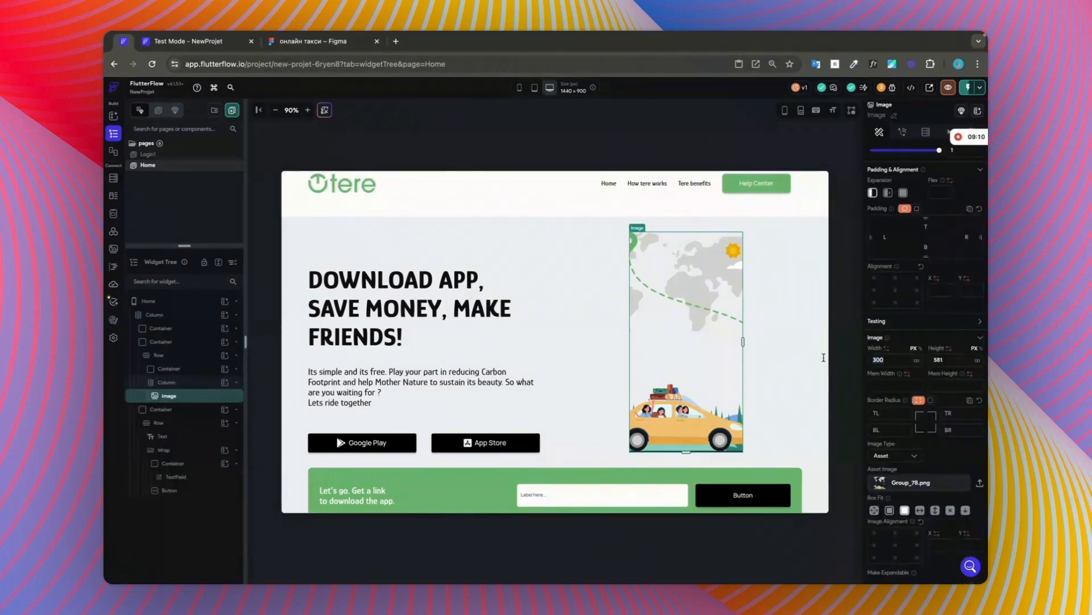
{"action": "key", "text": "BackSpace"}
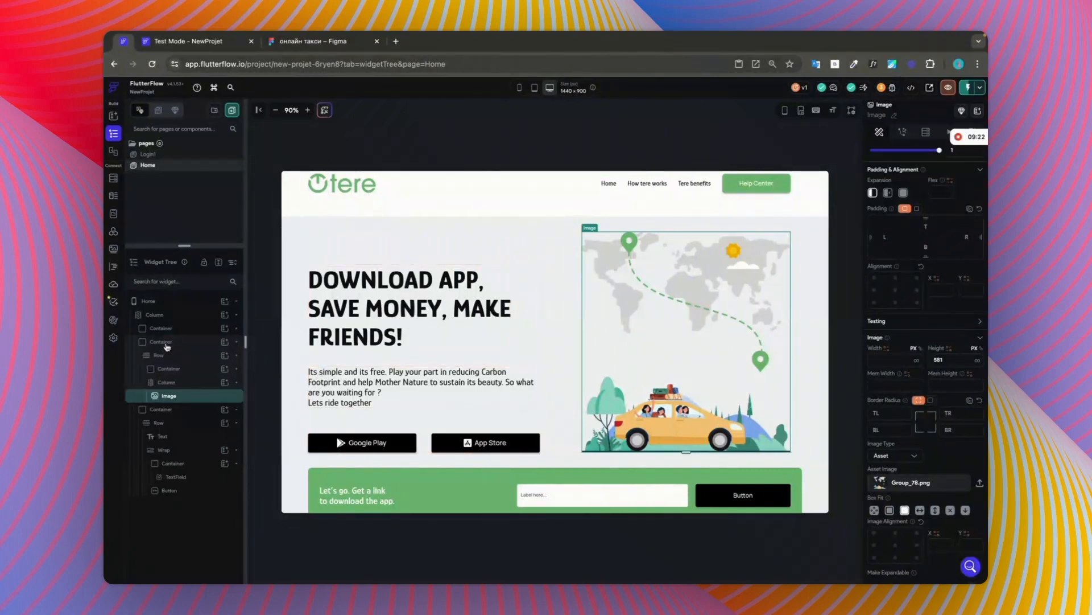
Step: Copy the hero container with the heading, description and store buttons, and paste it into the image's Column
{"action": "left_click", "coordinate": [161, 342]}
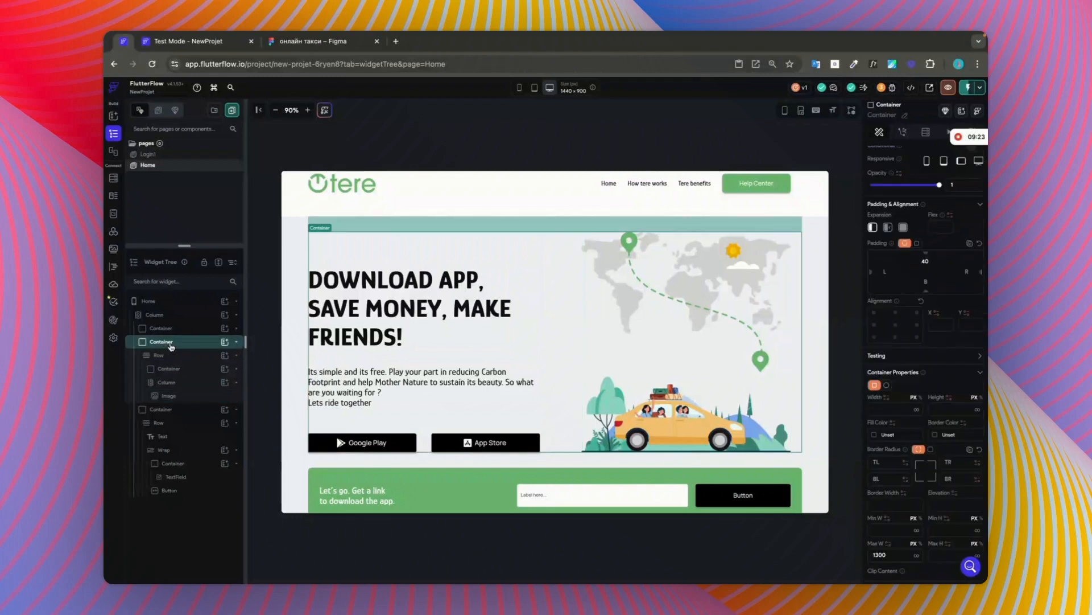
{"action": "left_click", "coordinate": [438, 400]}
{"action": "left_click", "coordinate": [440, 416]}
{"action": "right_click", "coordinate": [444, 348]}
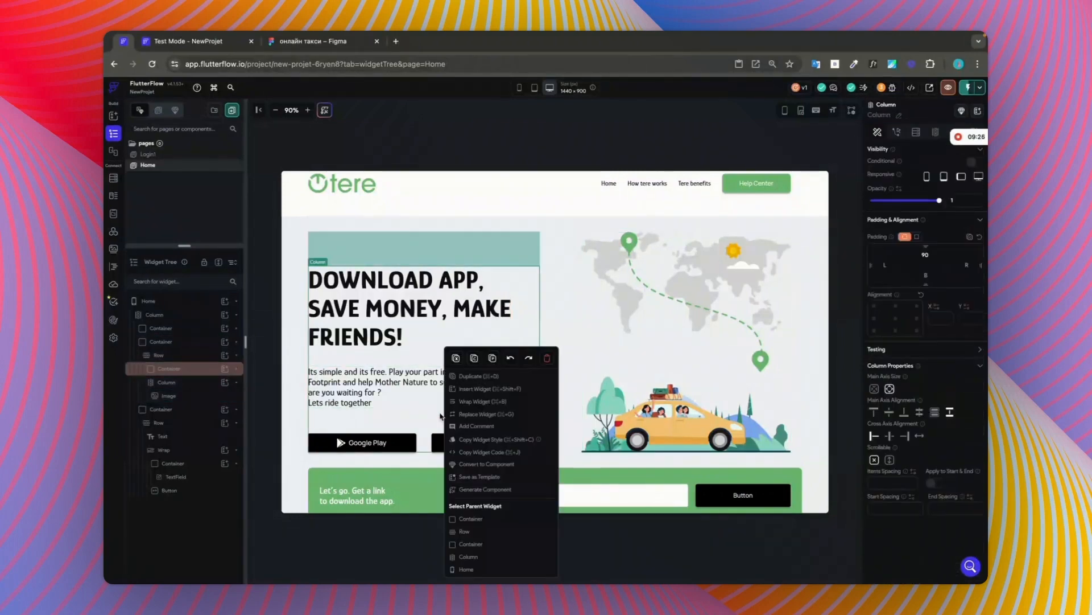
{"action": "right_click", "coordinate": [196, 370]}
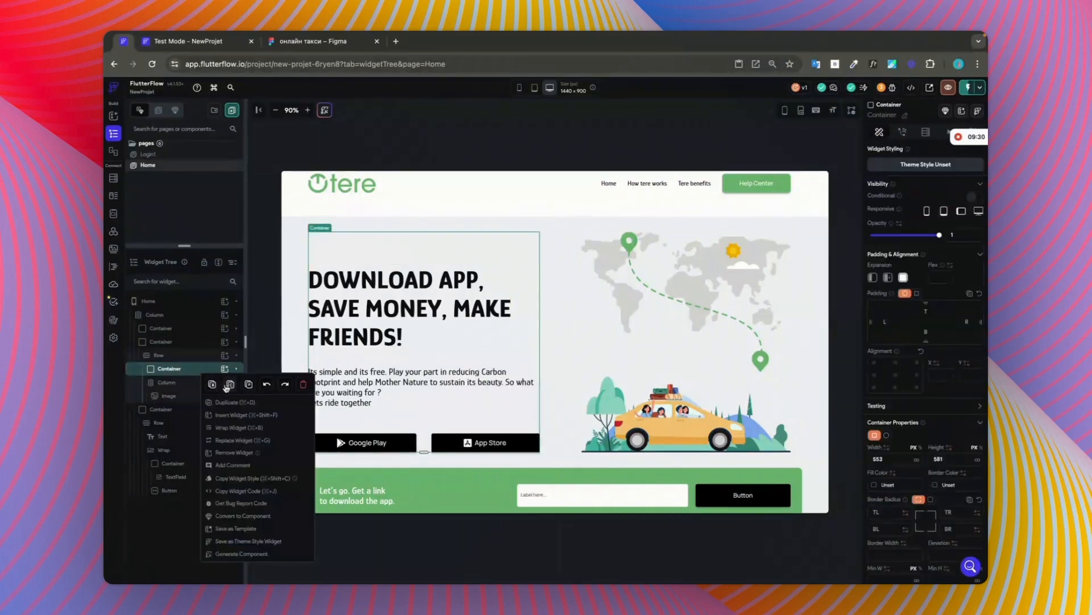
{"action": "left_click", "coordinate": [230, 385]}
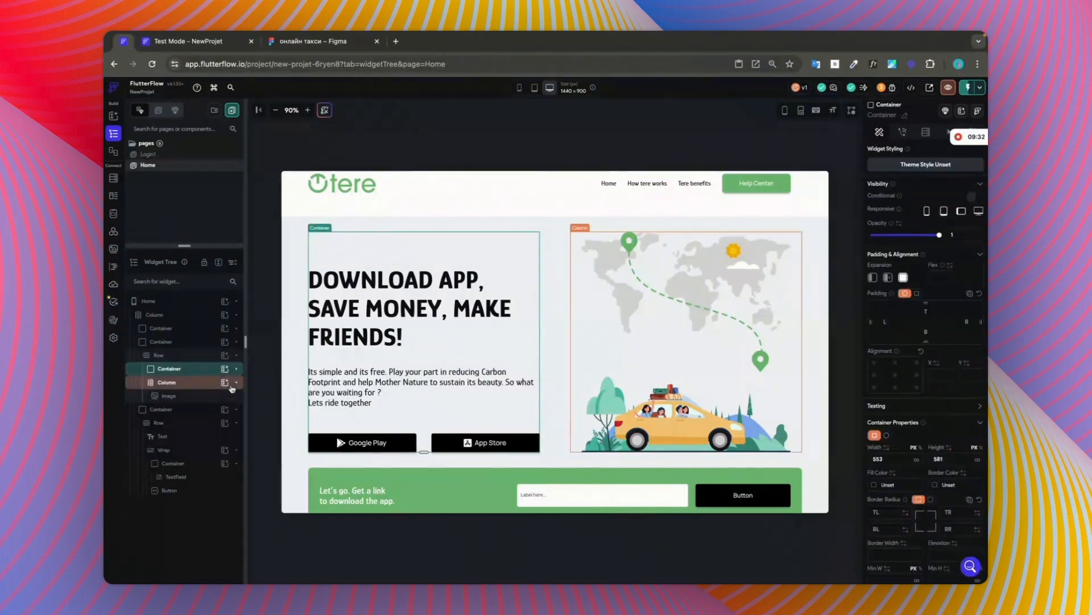
{"action": "key", "text": "ctrl+v"}
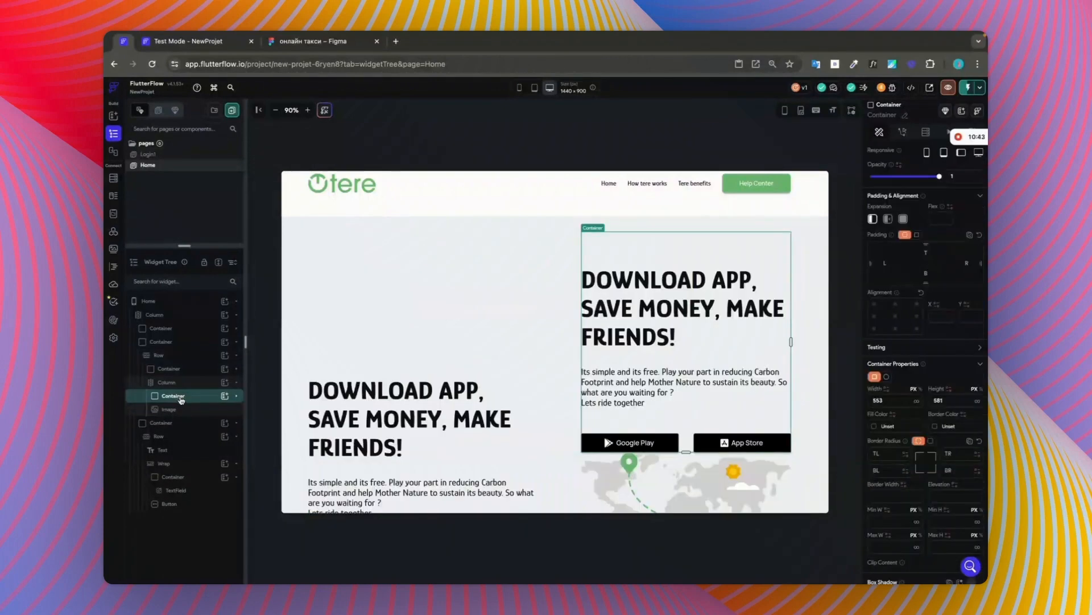
Step: Move the image above the pasted text container inside the hero's nested Column
{"action": "left_click", "coordinate": [169, 413]}
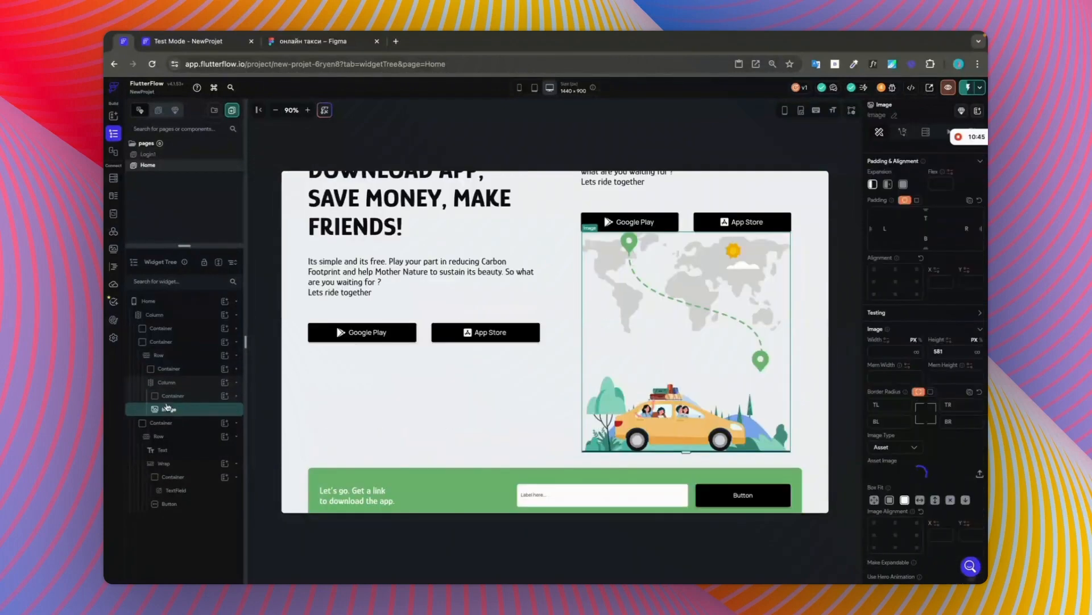
{"action": "left_click_drag", "start_coordinate": [168, 408], "coordinate": [168, 390]}
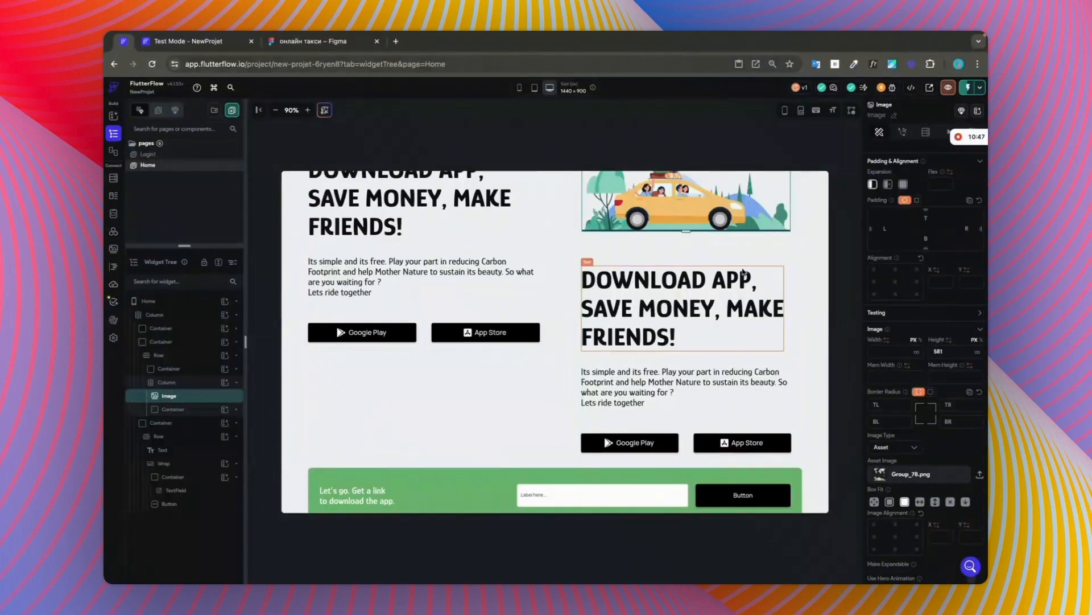
{"action": "scroll", "coordinate": [735, 279], "scroll_direction": "up", "scroll_amount": 4}
{"action": "scroll", "coordinate": [734, 279], "scroll_direction": "up", "scroll_amount": 2}
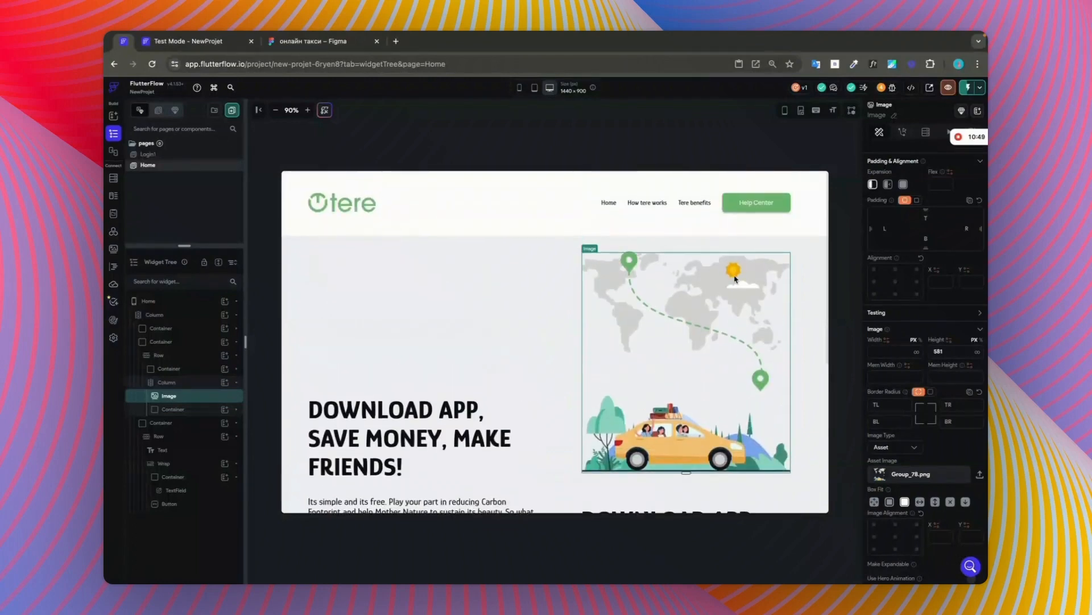
{"action": "scroll", "coordinate": [734, 279], "scroll_direction": "down", "scroll_amount": 2}
{"action": "scroll", "coordinate": [736, 279], "scroll_direction": "down", "scroll_amount": 3}
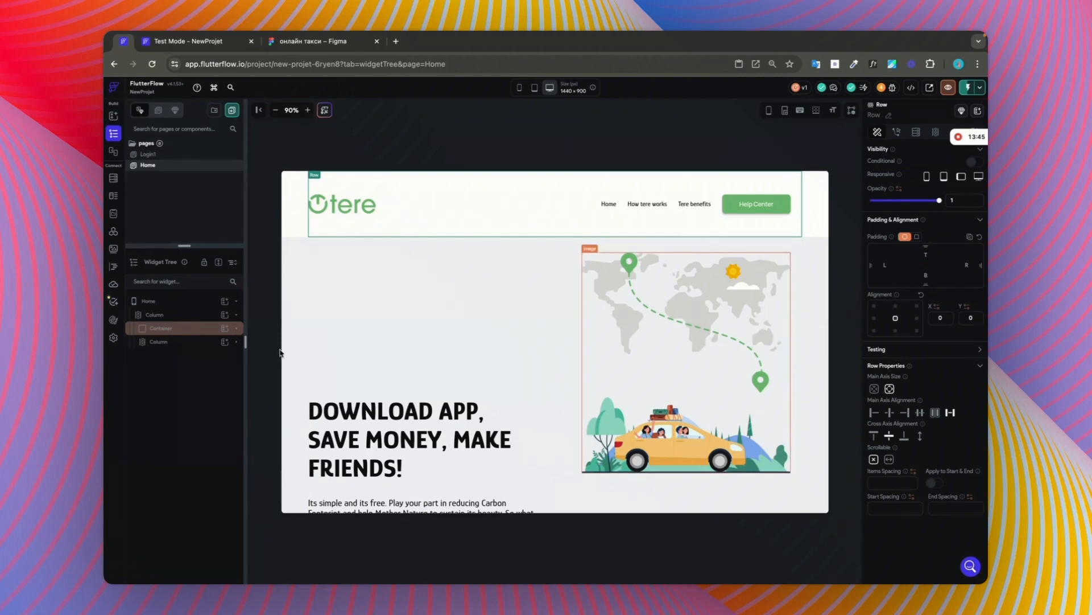
Step: Allow scrolling on the Home page's main Column and check the hero section further down
{"action": "left_click", "coordinate": [158, 315]}
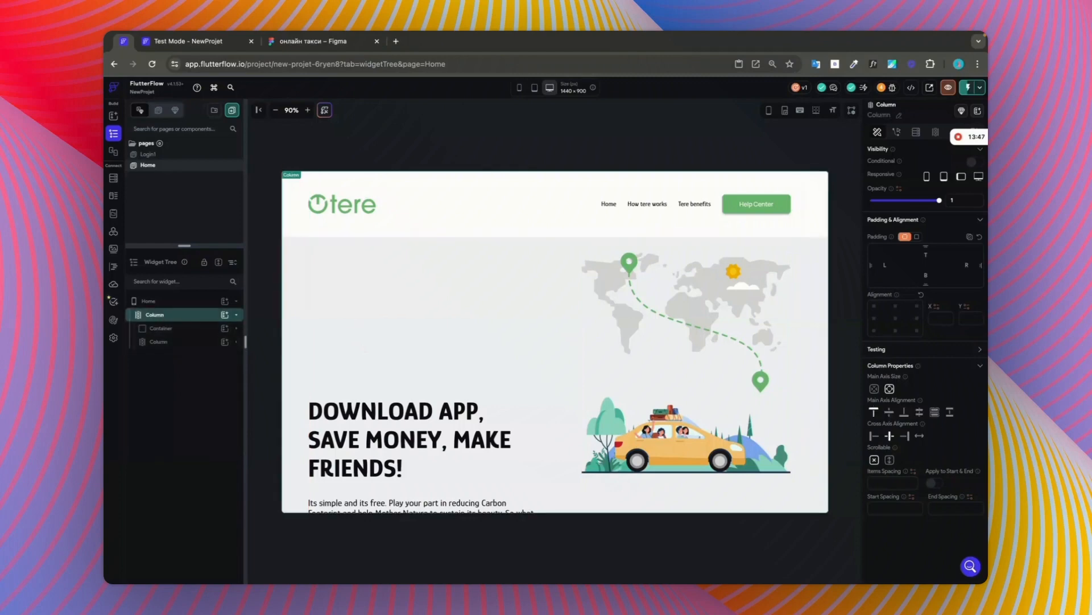
{"action": "left_click", "coordinate": [890, 459]}
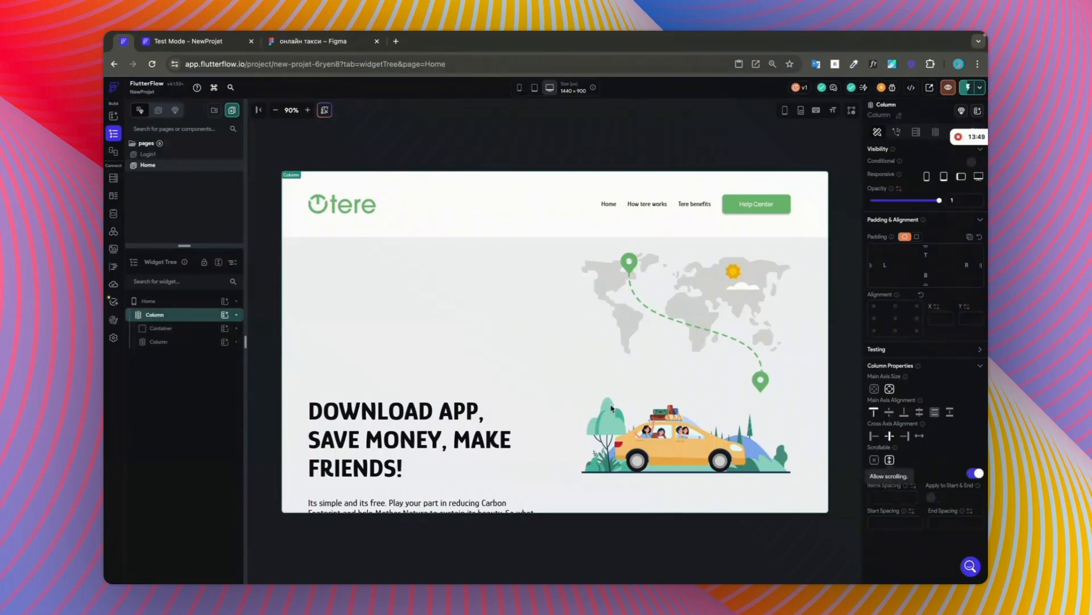
{"action": "scroll", "coordinate": [569, 397], "scroll_direction": "down", "scroll_amount": 3}
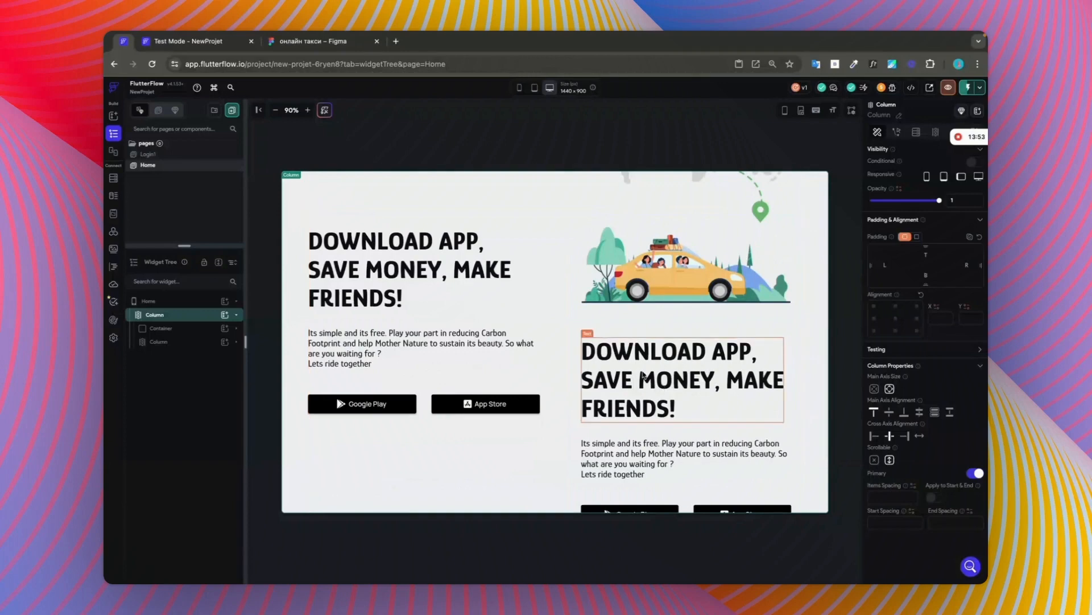
{"action": "scroll", "coordinate": [688, 409], "scroll_direction": "down", "scroll_amount": 1}
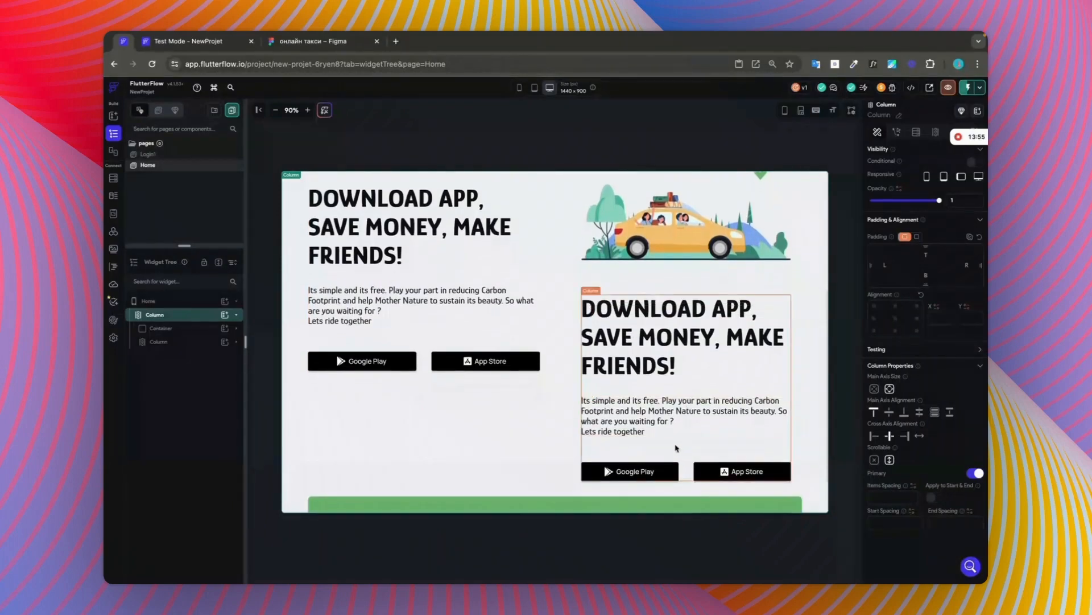
Step: Switch to the Figma design and compare the hero heading's typography in the web and responsive frames
{"action": "left_click", "coordinate": [295, 45]}
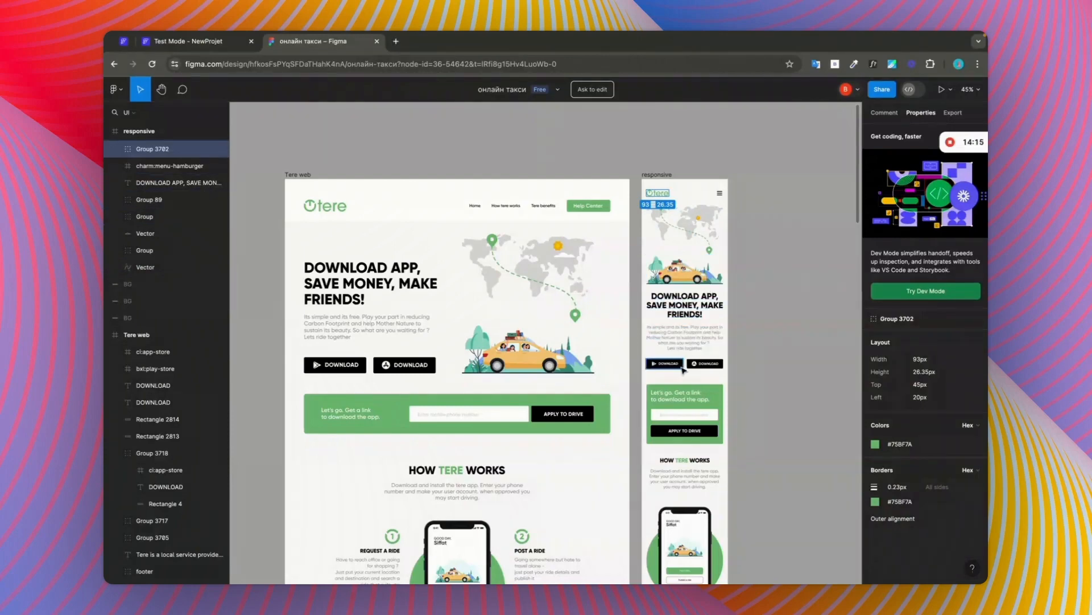
{"action": "left_click", "coordinate": [690, 311]}
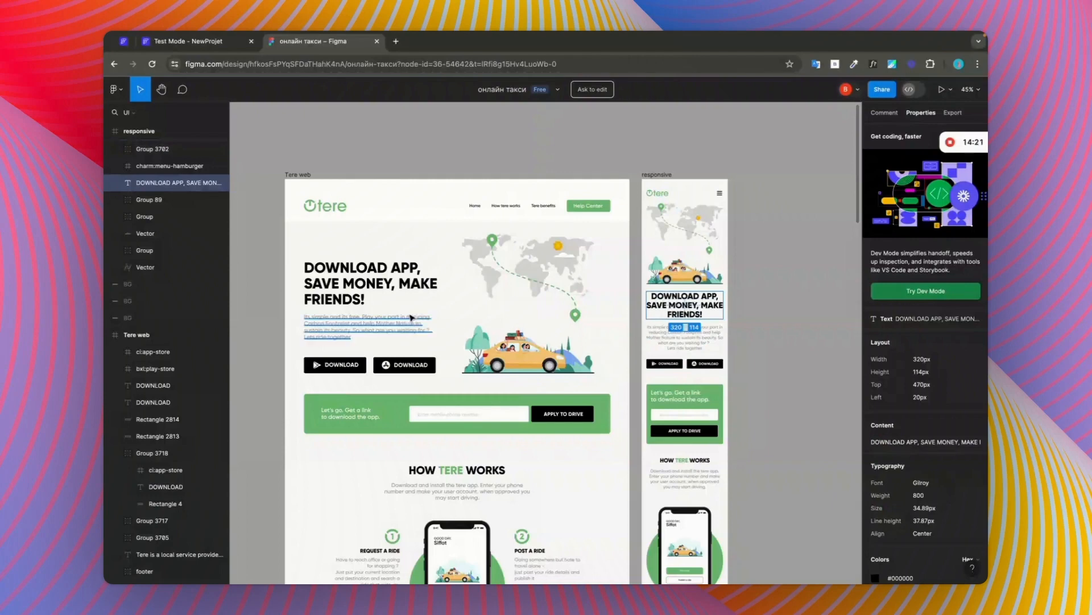
{"action": "left_click", "coordinate": [328, 279]}
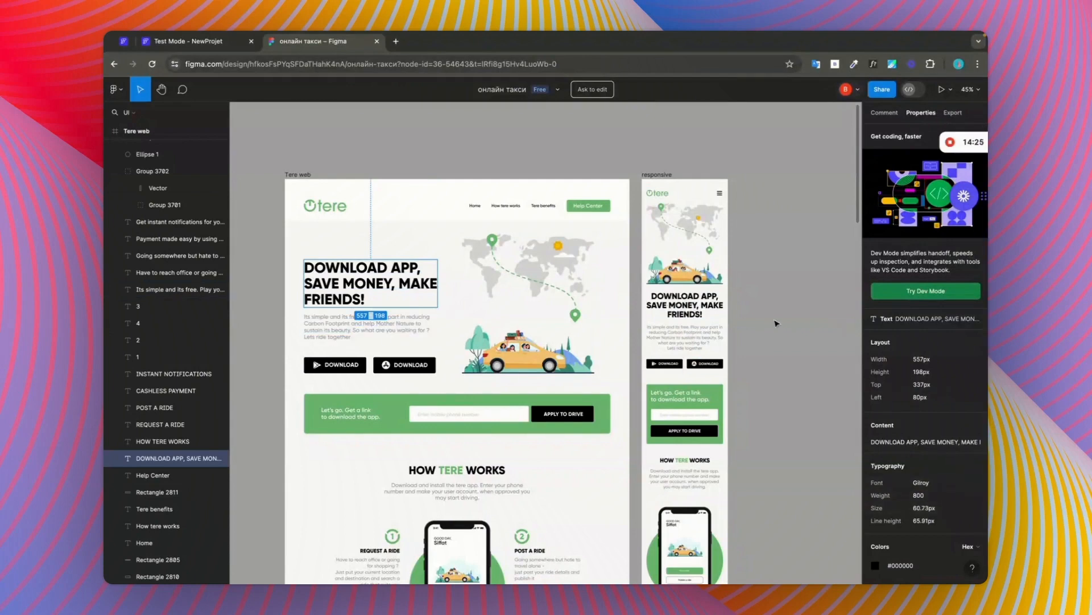
{"action": "left_click", "coordinate": [684, 304]}
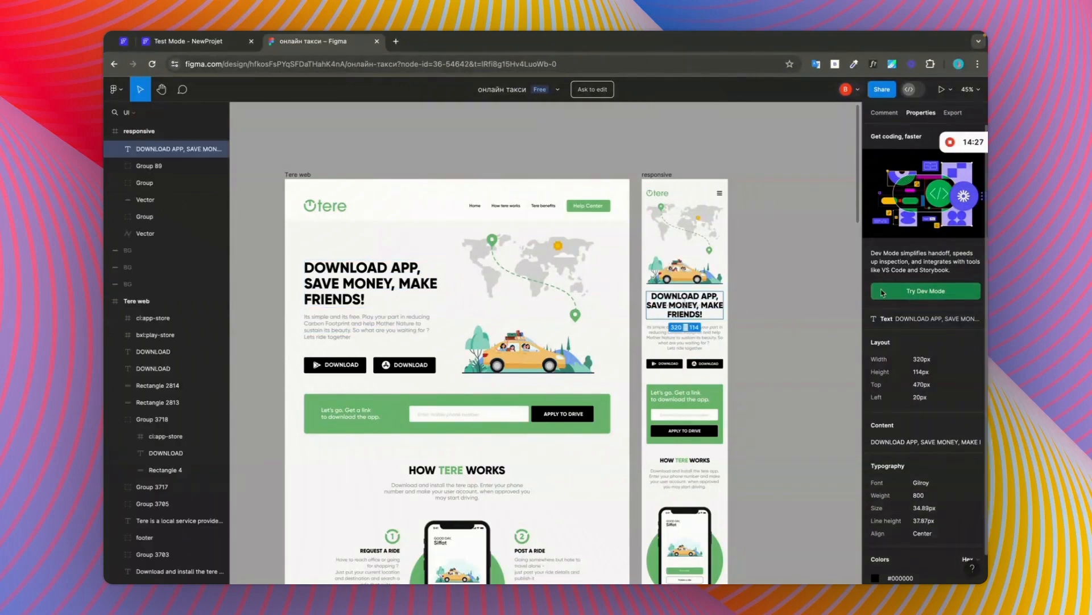
Step: Back in FlutterFlow, set the heading below the image to font size 35, centre it and reflow its text onto two lines
{"action": "left_click", "coordinate": [199, 48]}
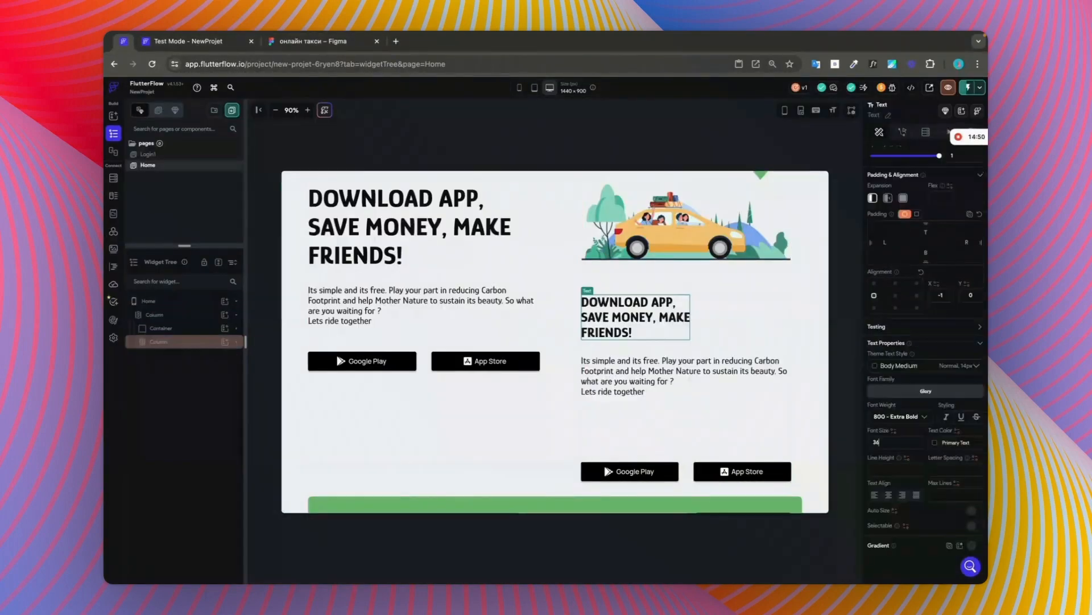
{"action": "left_click", "coordinate": [918, 194]}
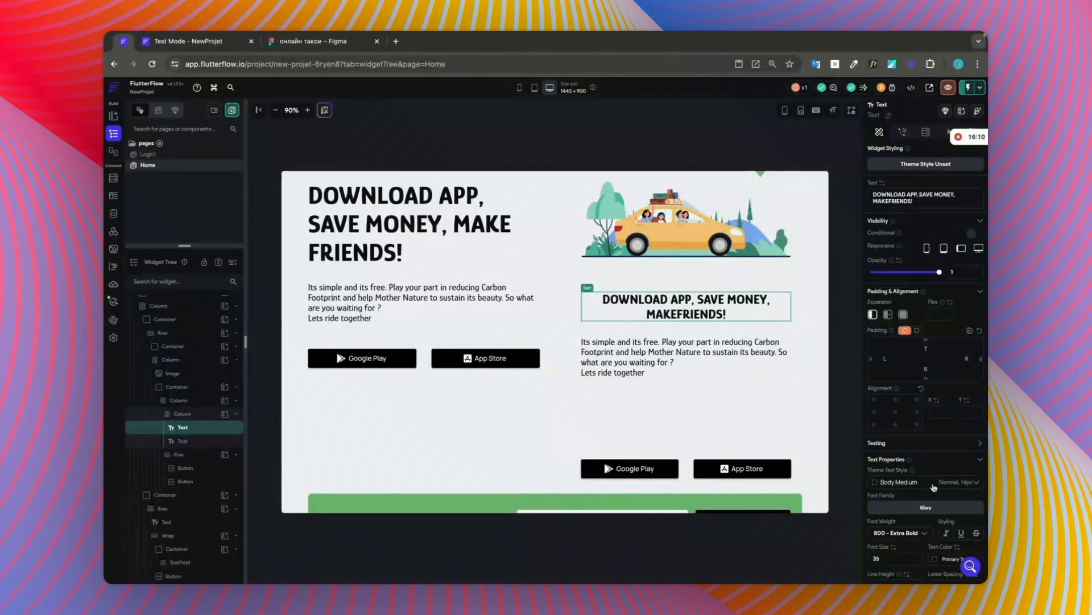
Step: Centre the description text below the hero heading under the image and set its top padding to 20
{"action": "scroll", "coordinate": [946, 462], "scroll_direction": "down", "scroll_amount": 2}
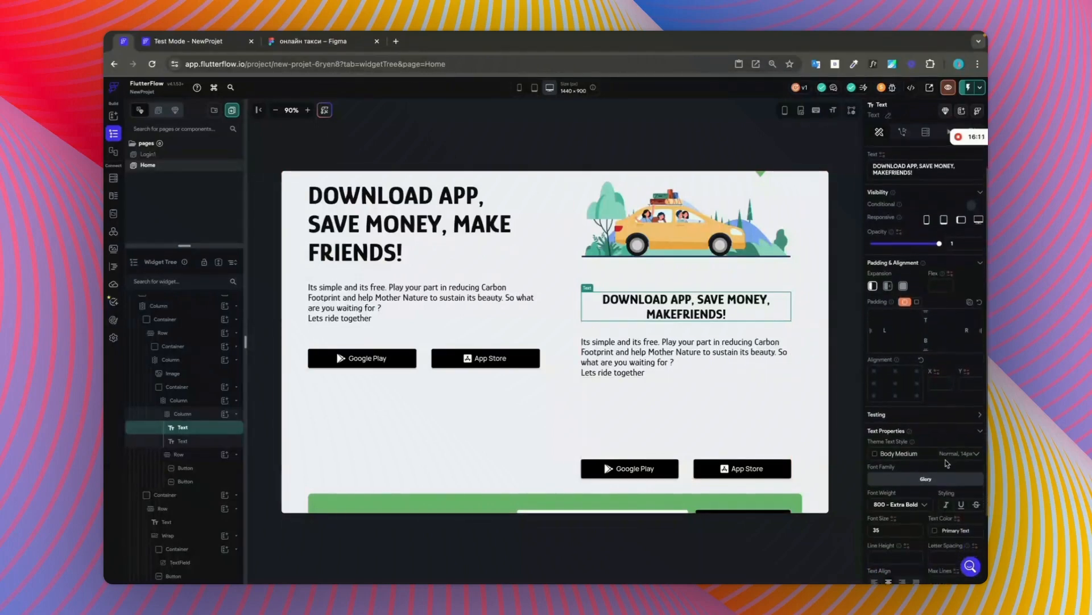
{"action": "left_click", "coordinate": [688, 342]}
{"action": "scroll", "coordinate": [895, 487], "scroll_direction": "down", "scroll_amount": 5}
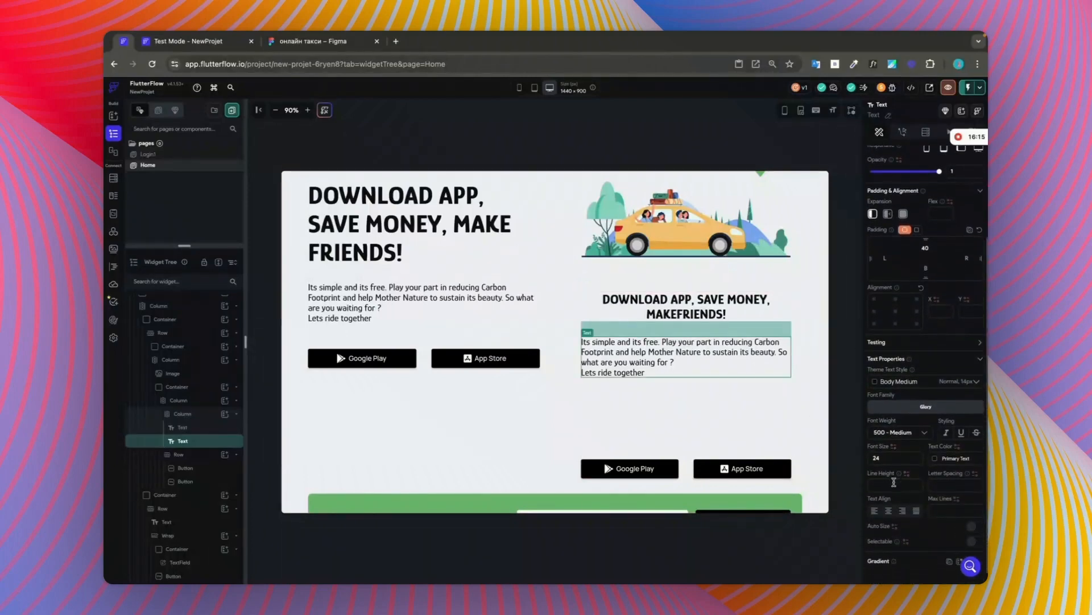
{"action": "left_click", "coordinate": [889, 511]}
{"action": "scroll", "coordinate": [889, 511], "scroll_direction": "down", "scroll_amount": 1}
{"action": "left_click", "coordinate": [686, 306]}
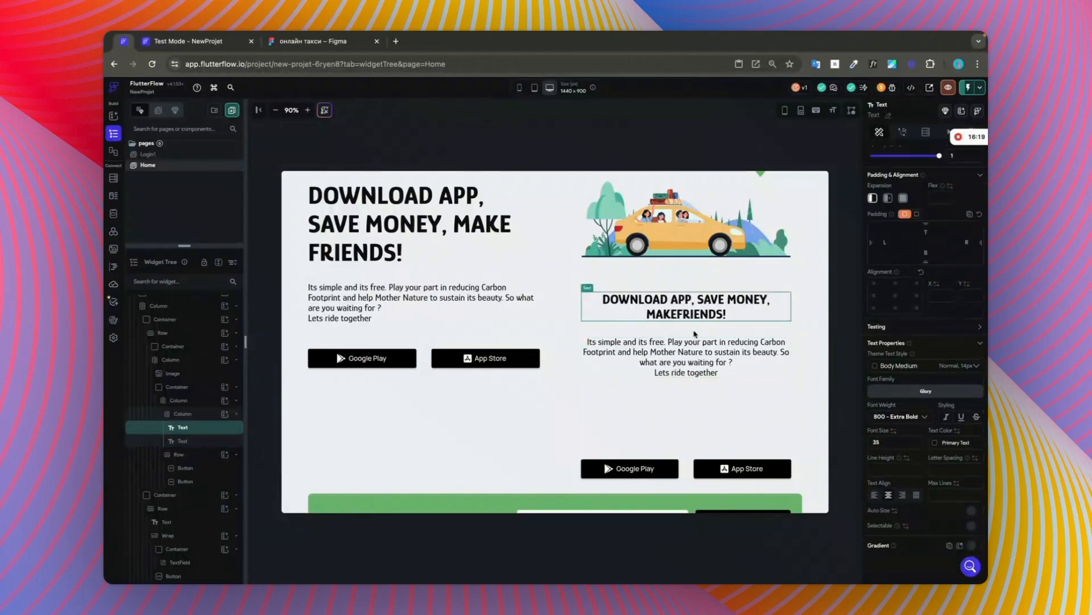
{"action": "left_click", "coordinate": [705, 348]}
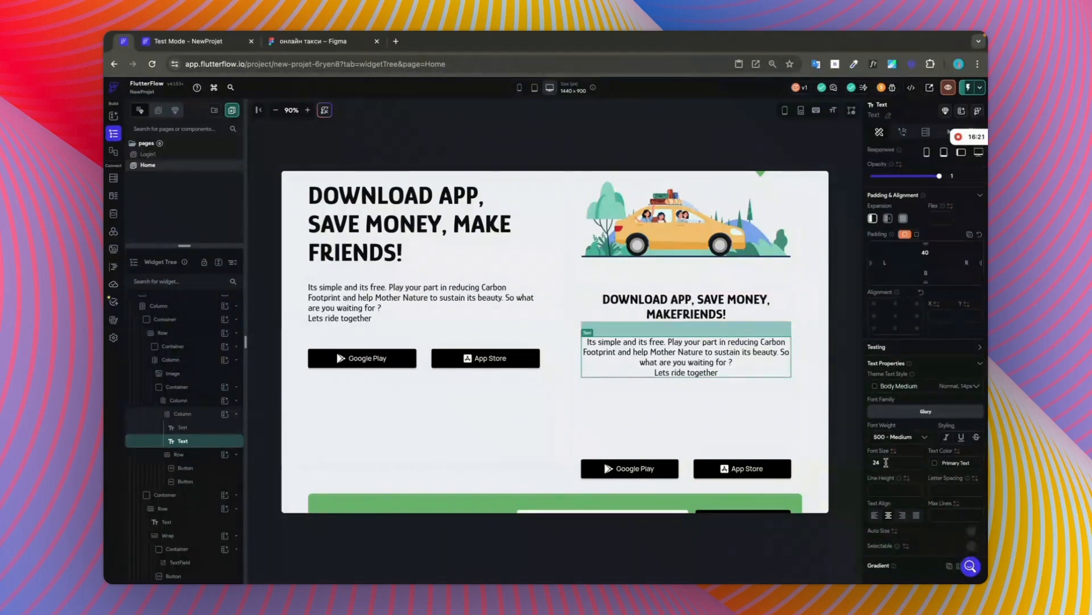
{"action": "scroll", "coordinate": [905, 450], "scroll_direction": "up", "scroll_amount": 3}
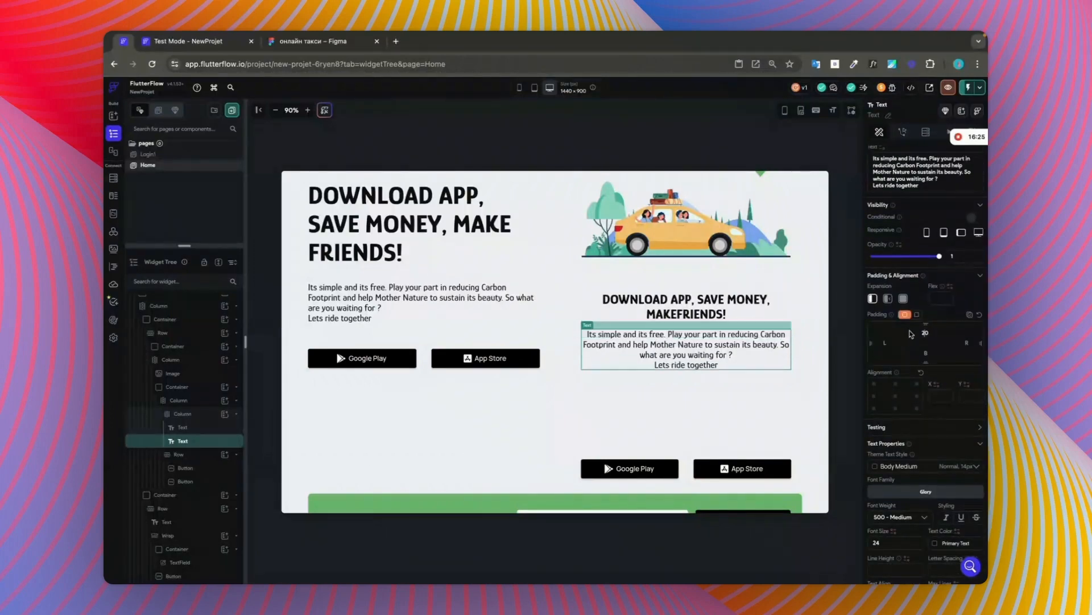
Step: Compare the text block under the hero image with the responsive frame in Figma, and return to FlutterFlow
{"action": "left_click", "coordinate": [686, 307]}
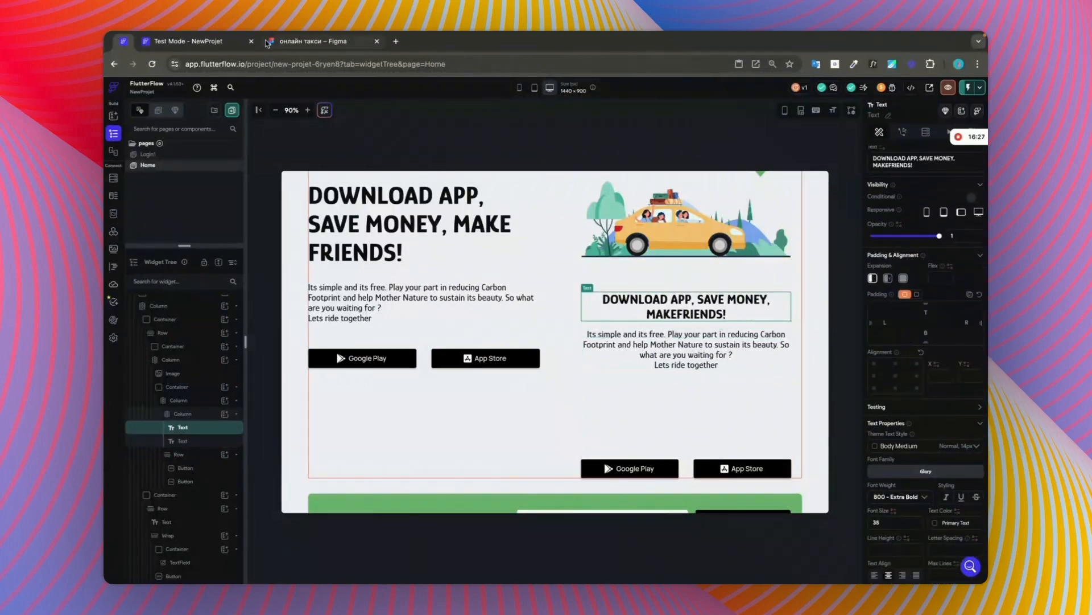
{"action": "left_click", "coordinate": [289, 41]}
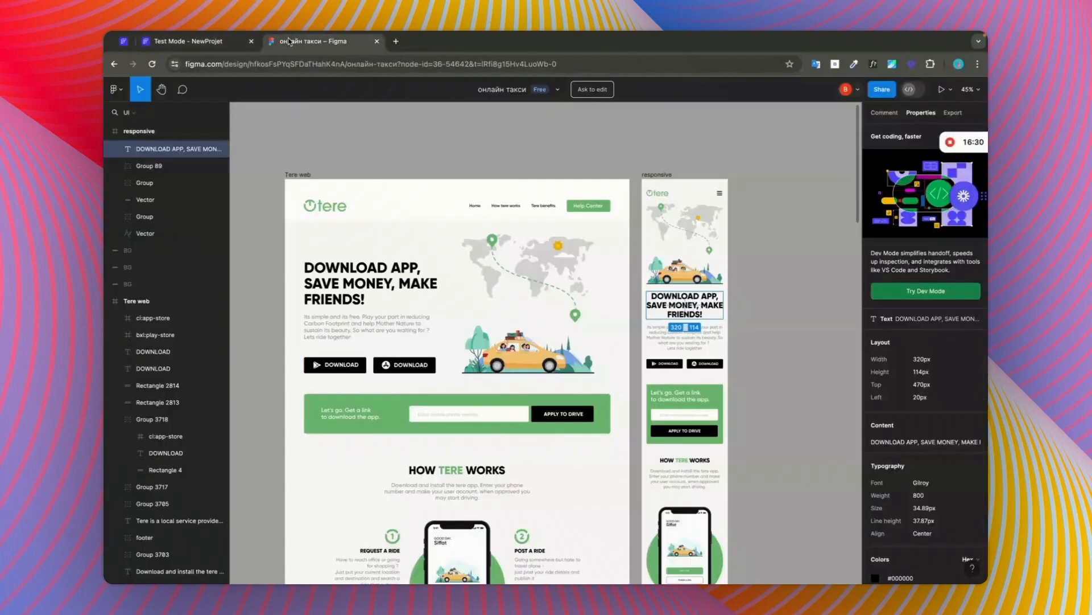
{"action": "left_click", "coordinate": [182, 41]}
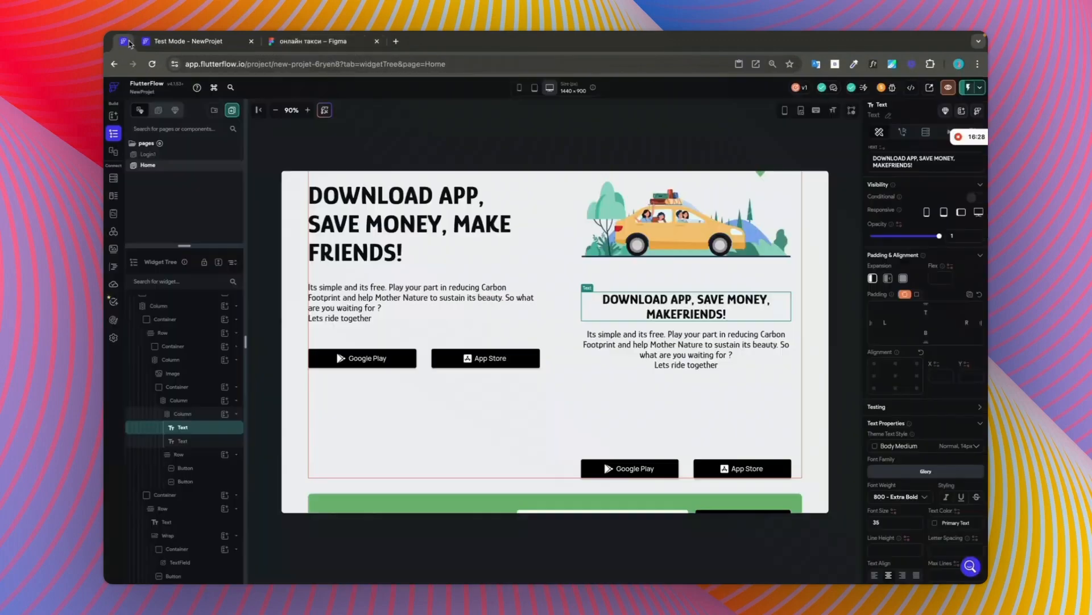
{"action": "left_click", "coordinate": [749, 353]}
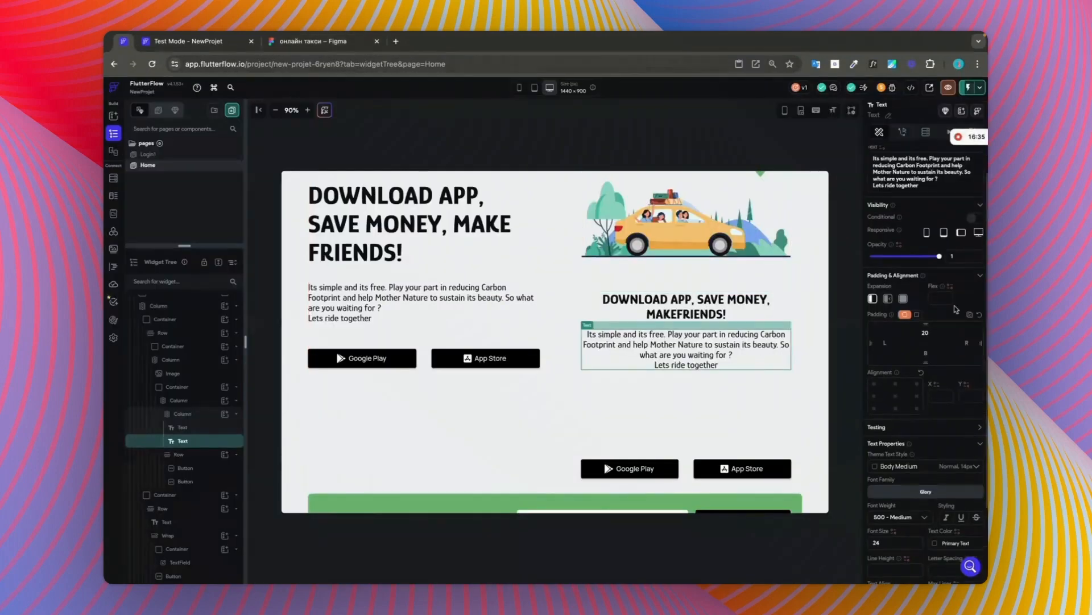
{"action": "left_click", "coordinate": [731, 308]}
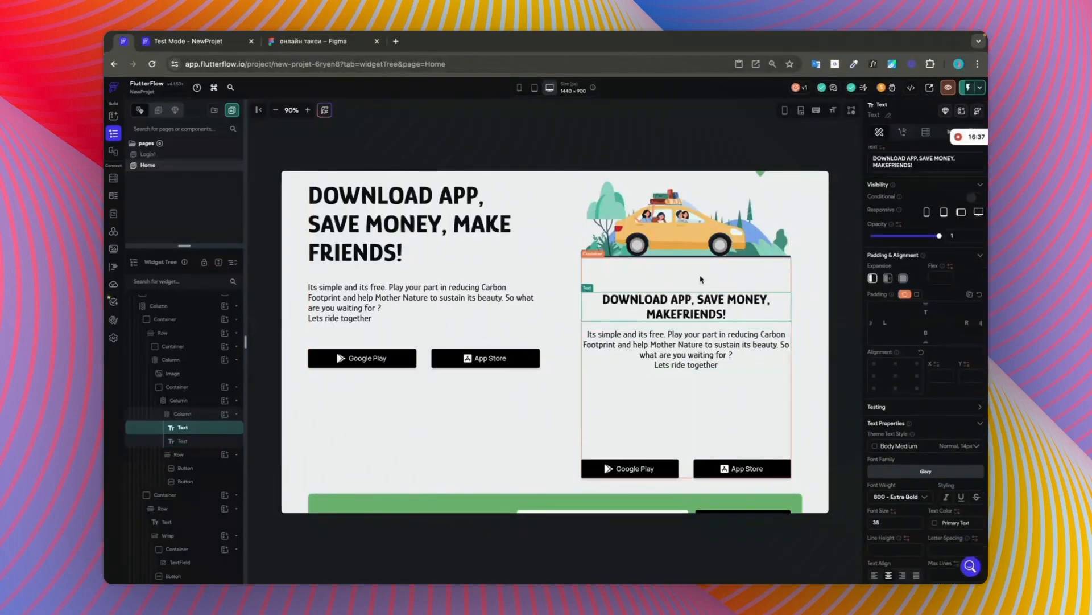
Step: Set the top padding of the Column holding the text and store buttons below the hero image to 30
{"action": "left_click", "coordinate": [702, 279]}
{"action": "left_click", "coordinate": [720, 345]}
{"action": "left_click", "coordinate": [727, 385]}
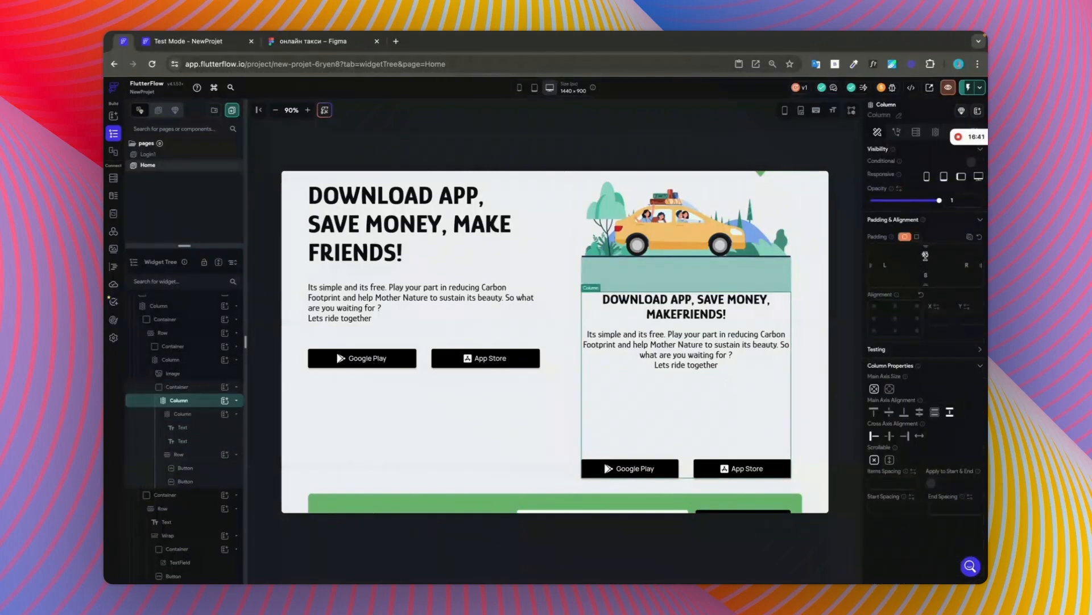
{"action": "type", "text": "40"}
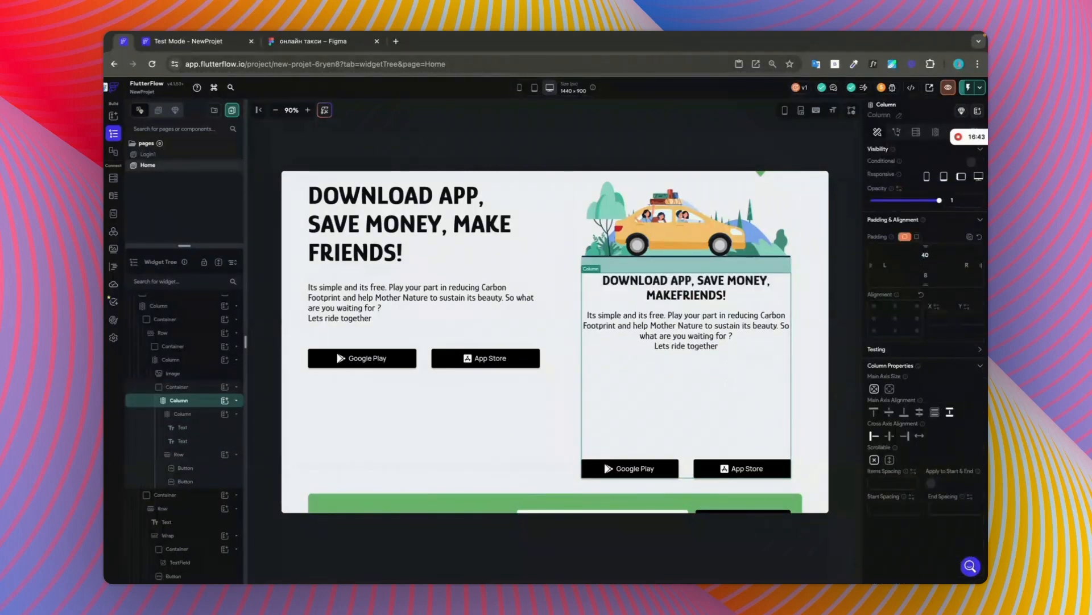
{"action": "key", "text": "BackSpace"}
{"action": "key", "text": "BackSpace"}
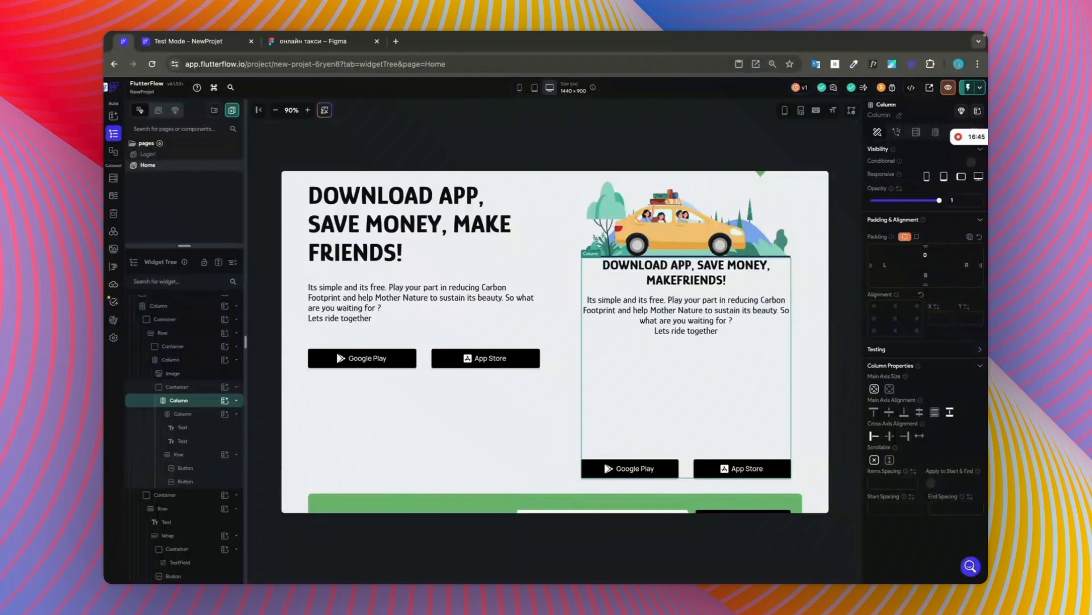
{"action": "type", "text": "30"}
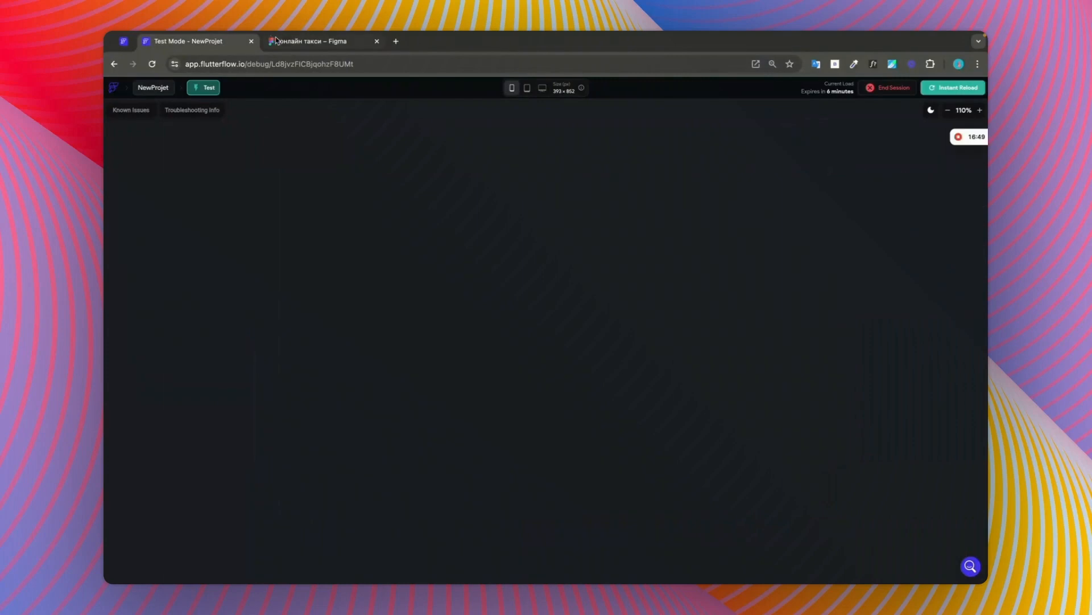
Step: Switch to Figma to review the hero layout in the web and responsive frames, and return to FlutterFlow
{"action": "left_click", "coordinate": [286, 42]}
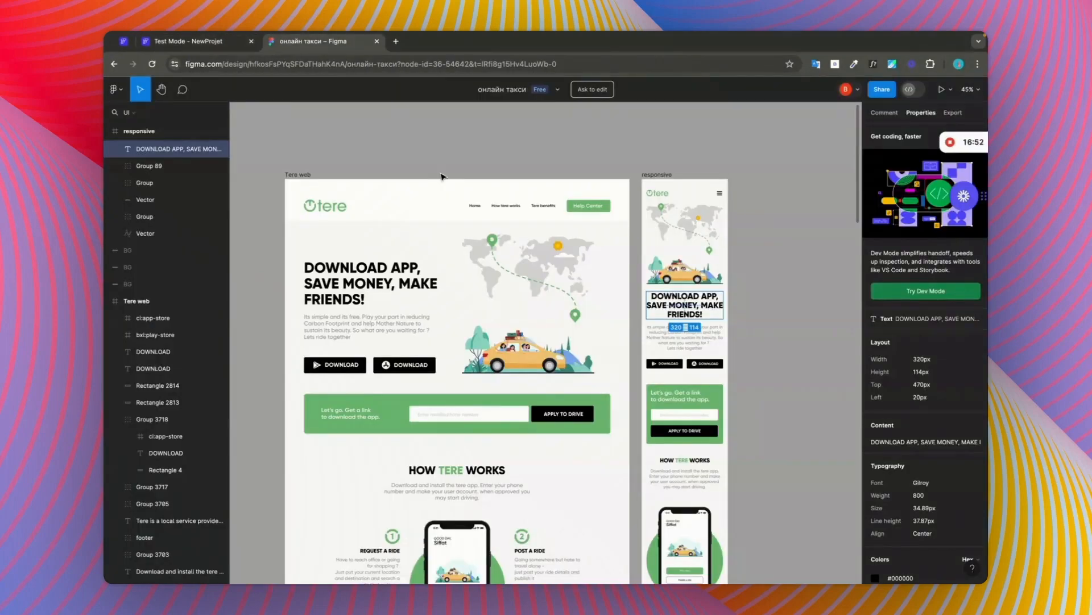
{"action": "left_click", "coordinate": [830, 306]}
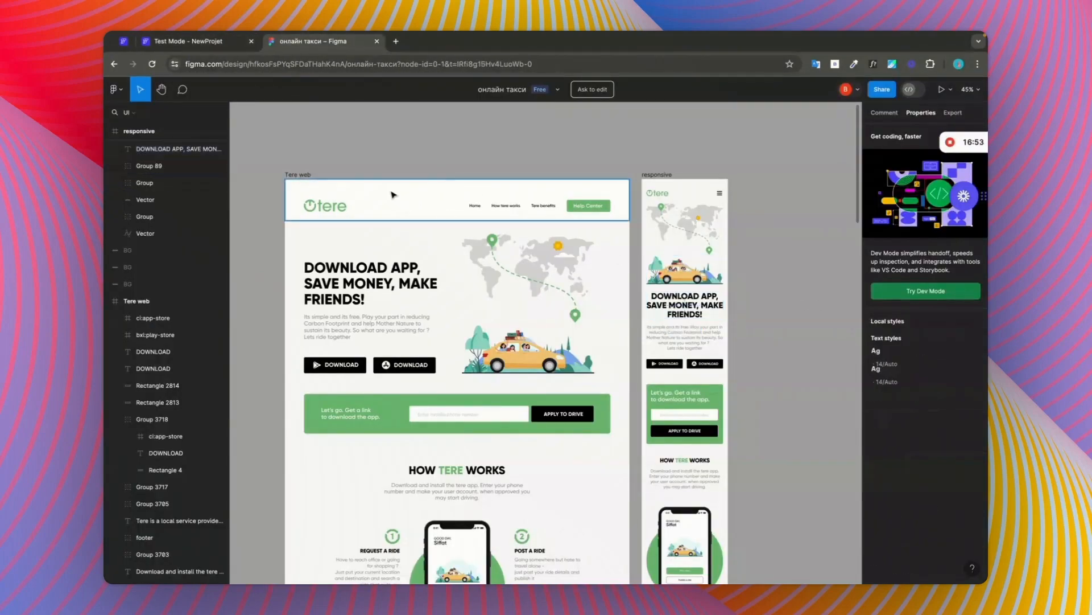
{"action": "left_click", "coordinate": [125, 41]}
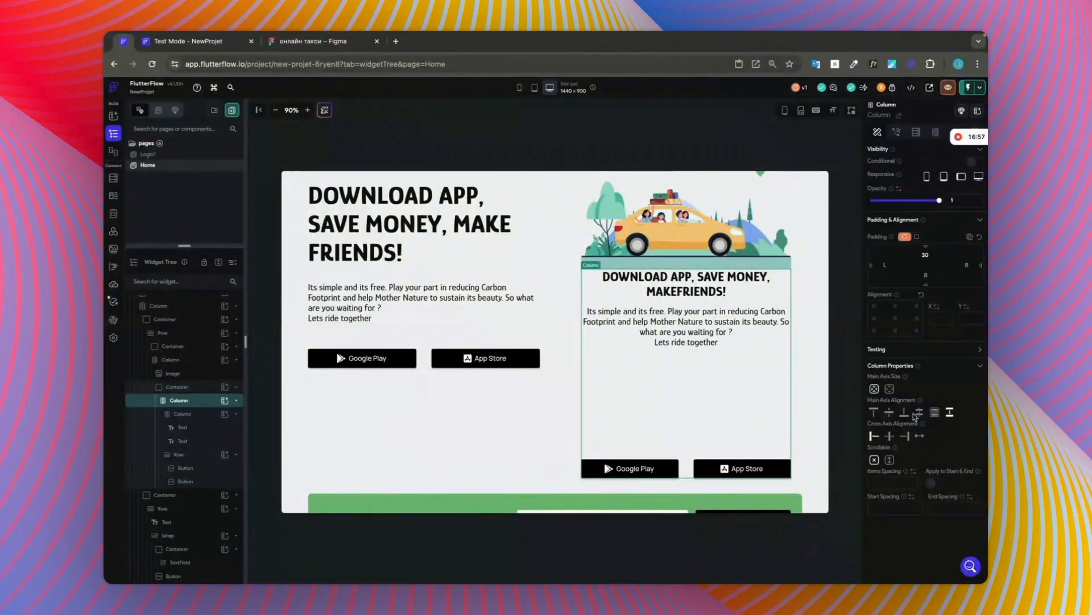
Step: Align the children of the Column below the hero image to the start with an items spacing of 40
{"action": "left_click", "coordinate": [873, 412]}
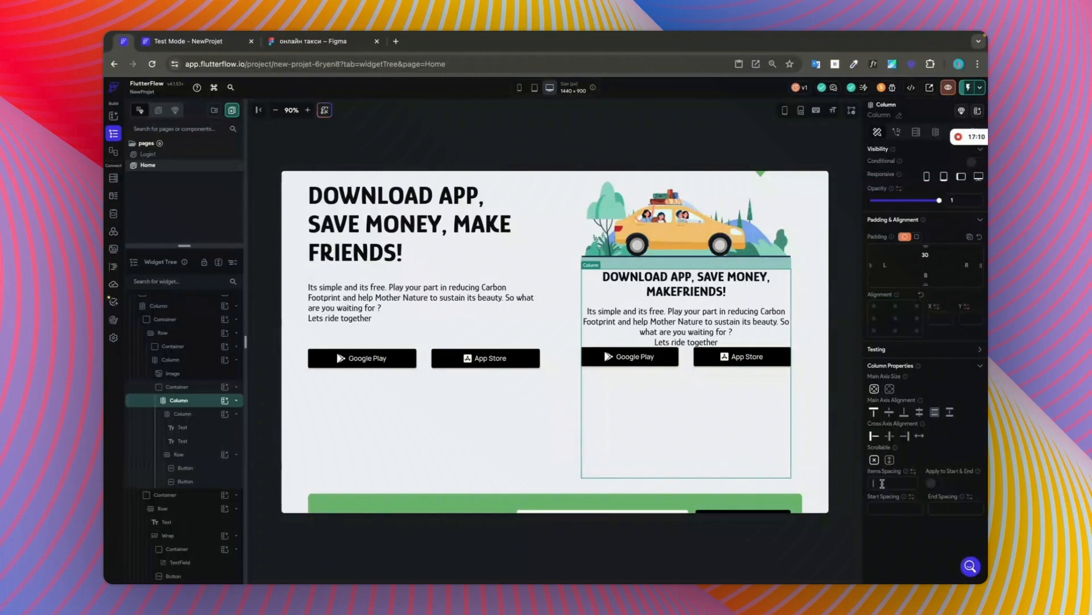
{"action": "type", "text": "40"}
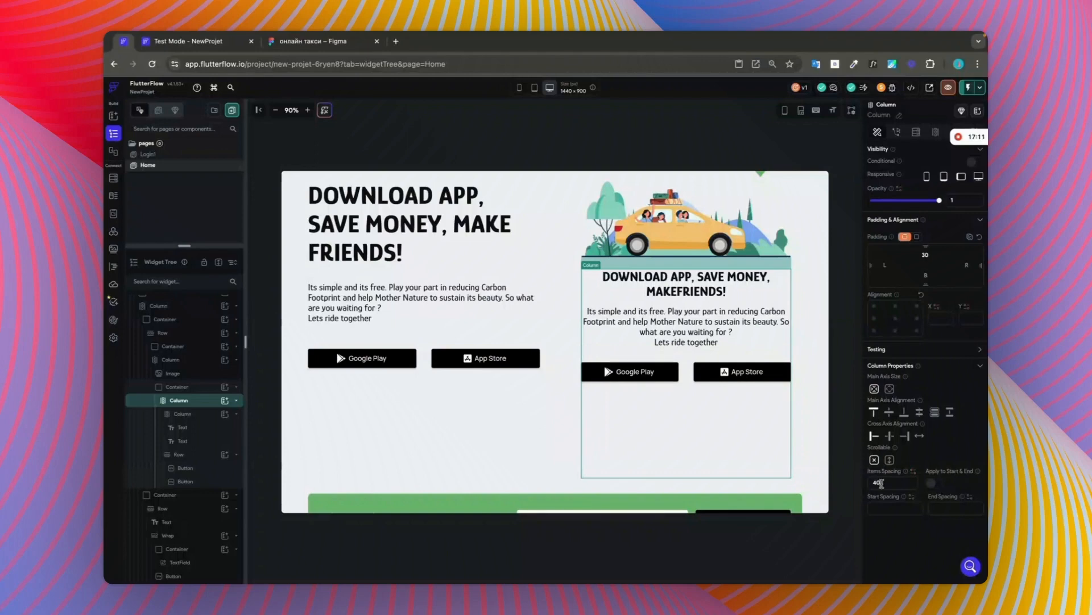
{"action": "left_click", "coordinate": [674, 371]}
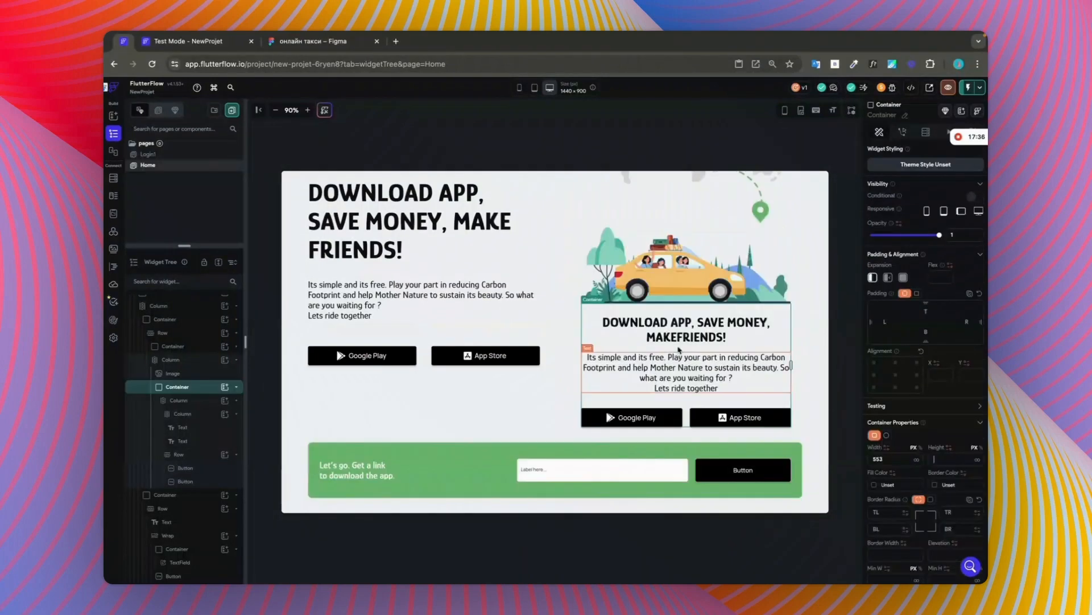
Step: Bind the hero image's height to a responsive value, with 380 for screens below the small breakpoint
{"action": "left_click", "coordinate": [761, 266]}
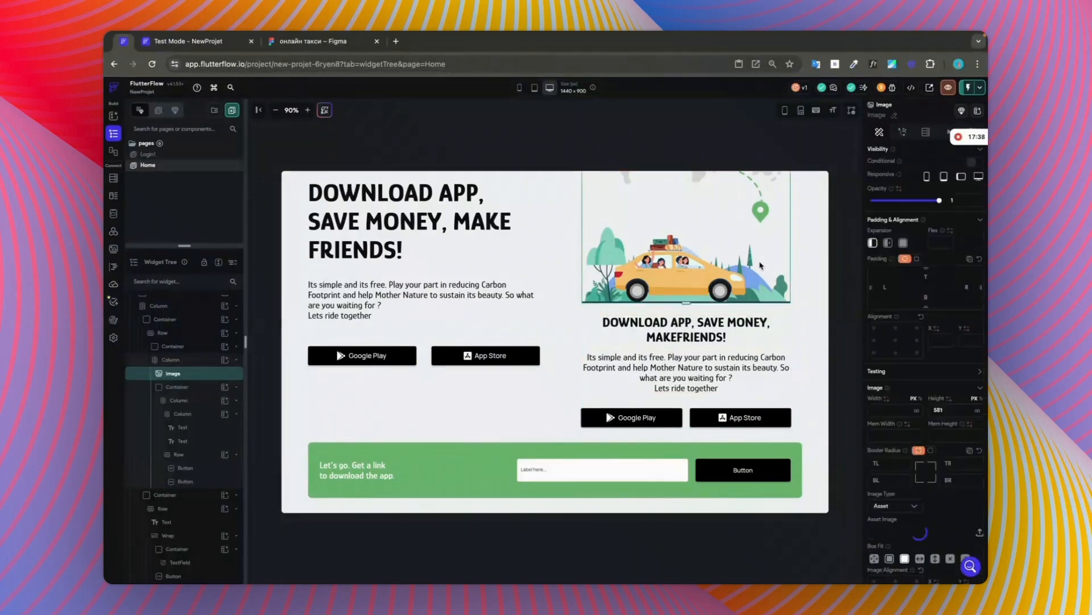
{"action": "scroll", "coordinate": [761, 266], "scroll_direction": "up", "scroll_amount": 4}
{"action": "scroll", "coordinate": [682, 315], "scroll_direction": "down", "scroll_amount": 1}
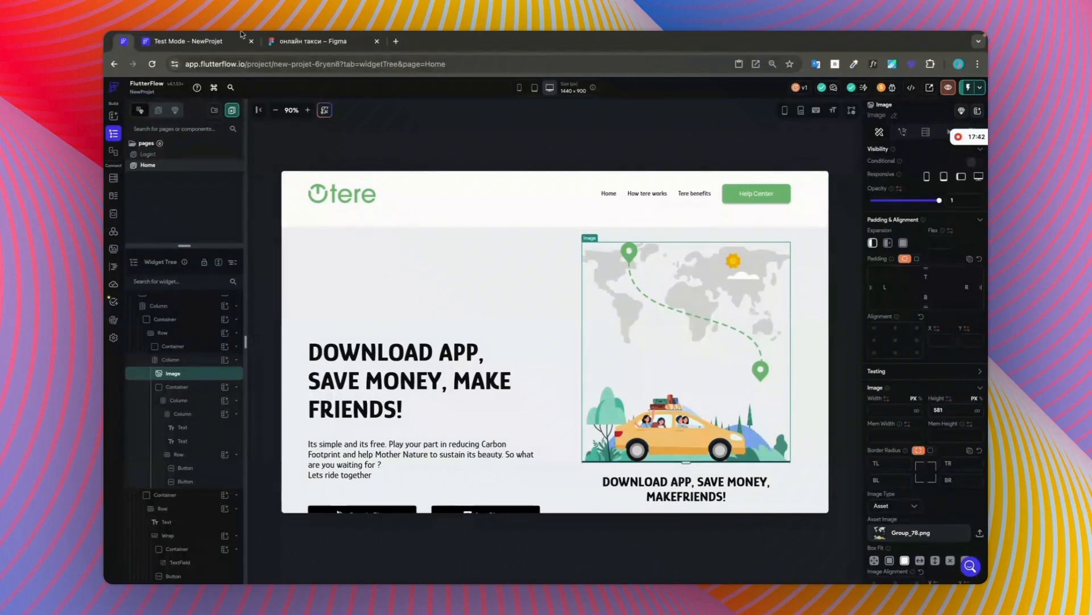
{"action": "key", "text": "ctrl+Tab"}
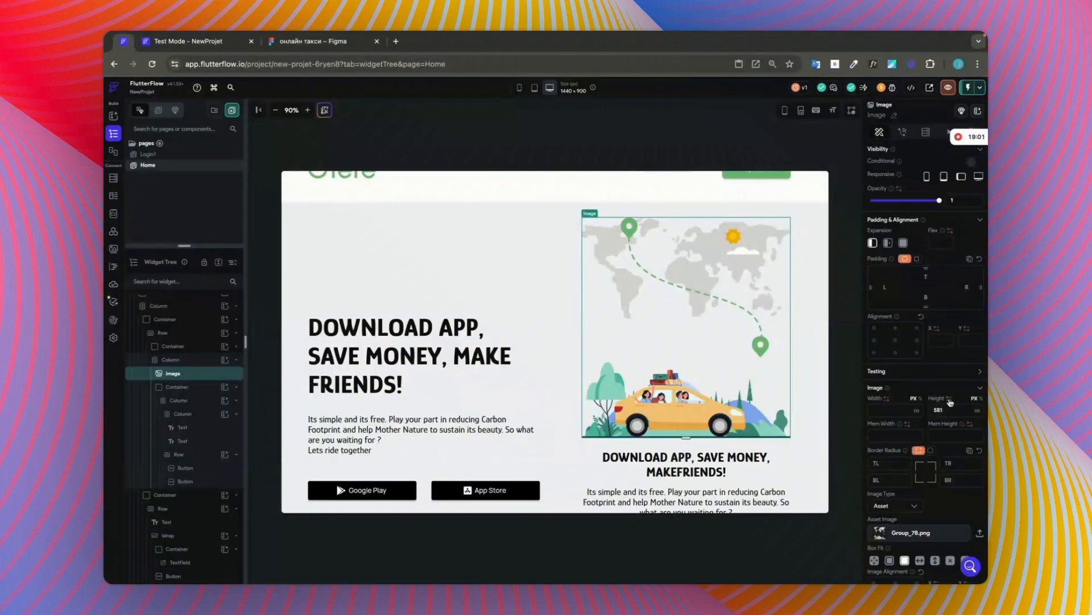
{"action": "left_click", "coordinate": [949, 399]}
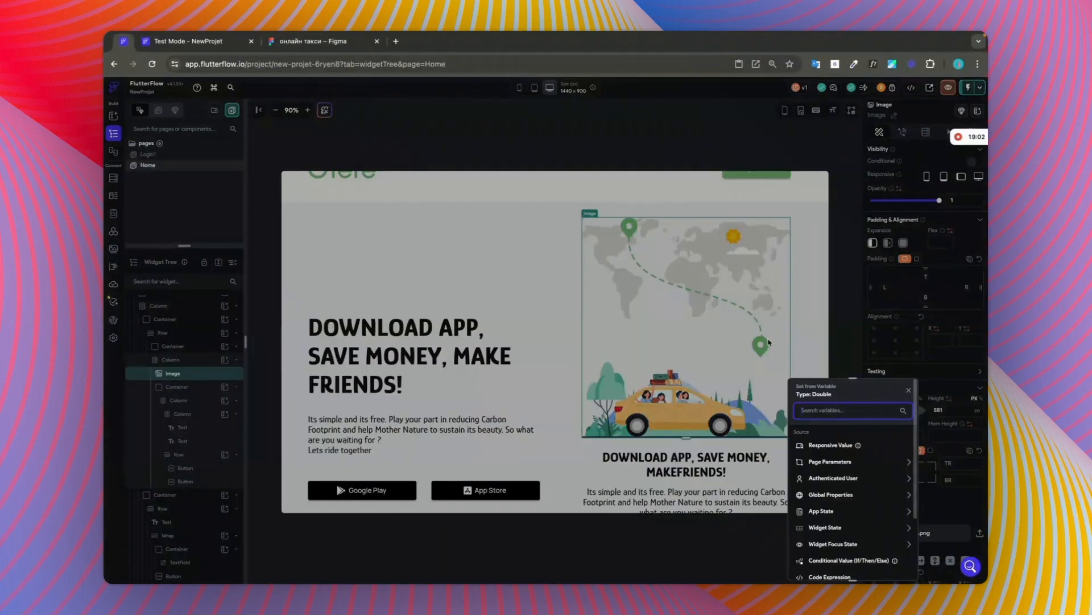
{"action": "left_click", "coordinate": [832, 446]}
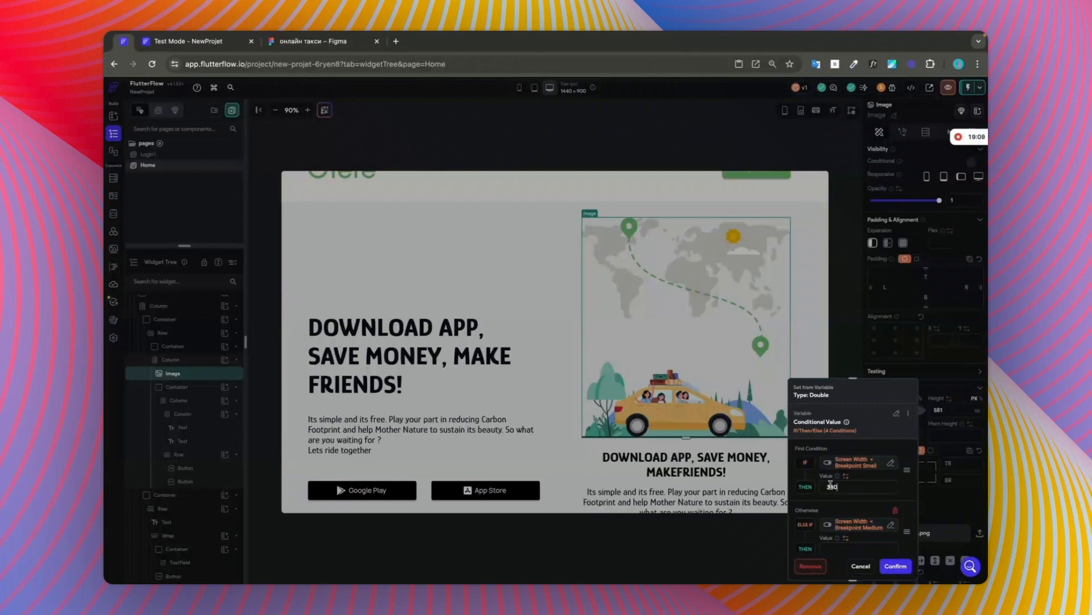
{"action": "scroll", "coordinate": [831, 485], "scroll_direction": "down", "scroll_amount": 2}
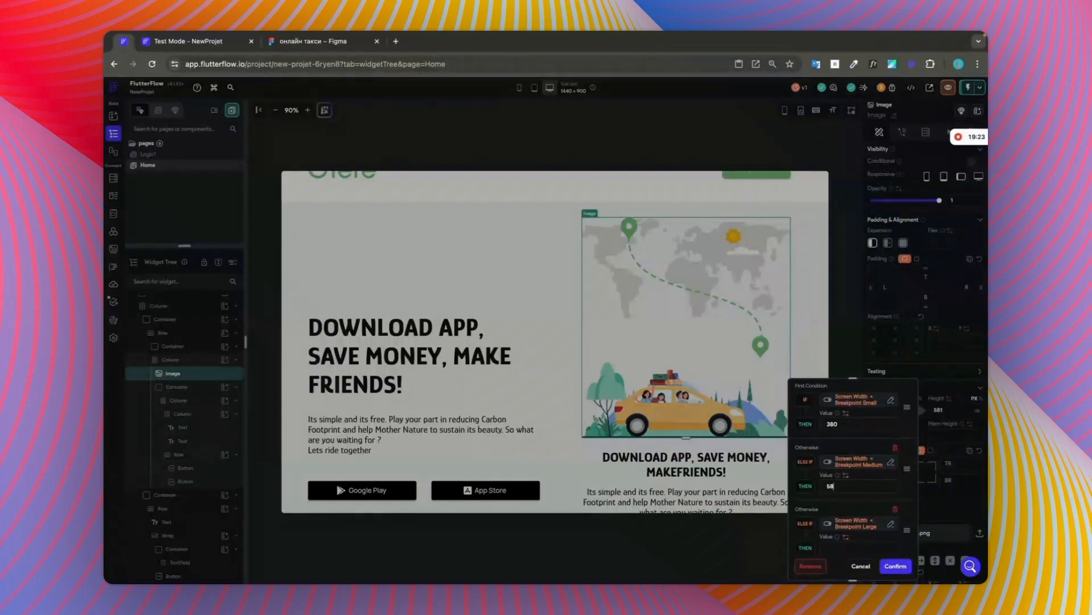
Step: Set the hero image's responsive height to 581 for the medium and large breakpoints and the fallback, and confirm the conditions
{"action": "type", "text": "1"}
{"action": "scroll", "coordinate": [850, 497], "scroll_direction": "down", "scroll_amount": 2}
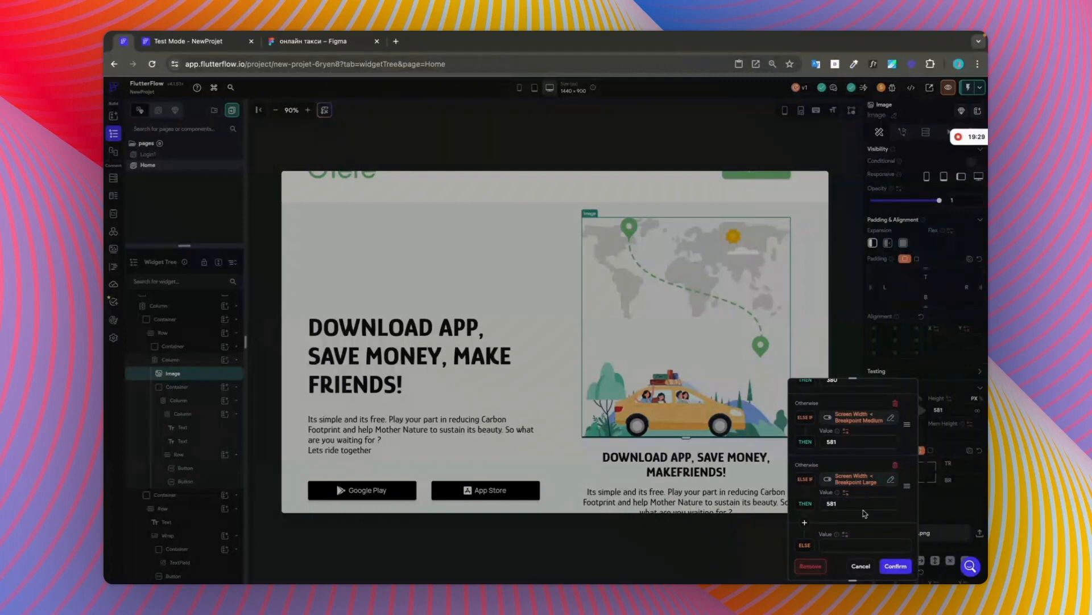
{"action": "scroll", "coordinate": [865, 513], "scroll_direction": "down", "scroll_amount": 3}
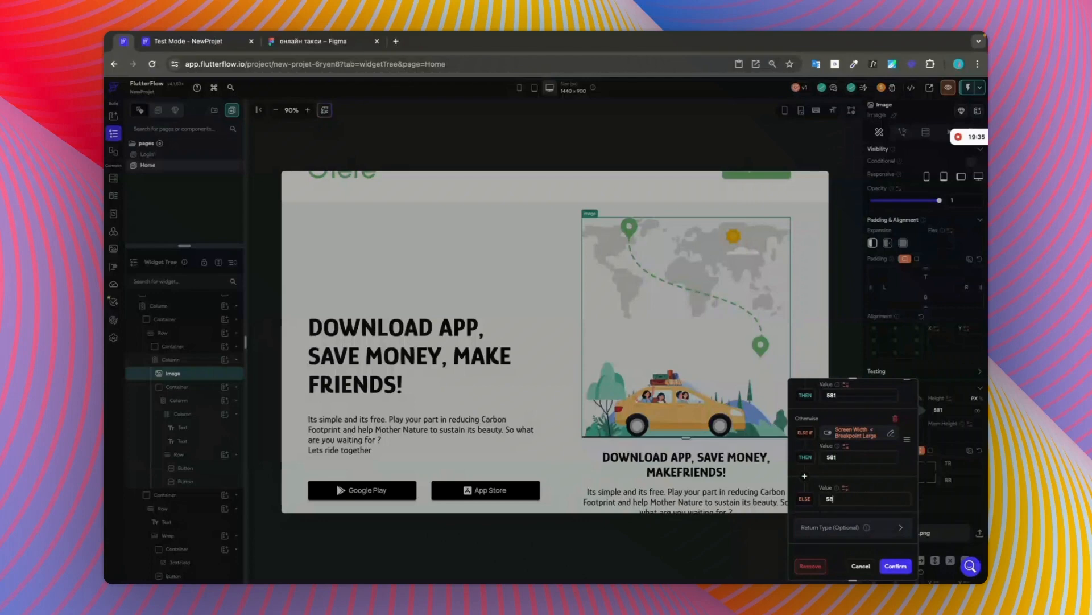
{"action": "left_click", "coordinate": [896, 566]}
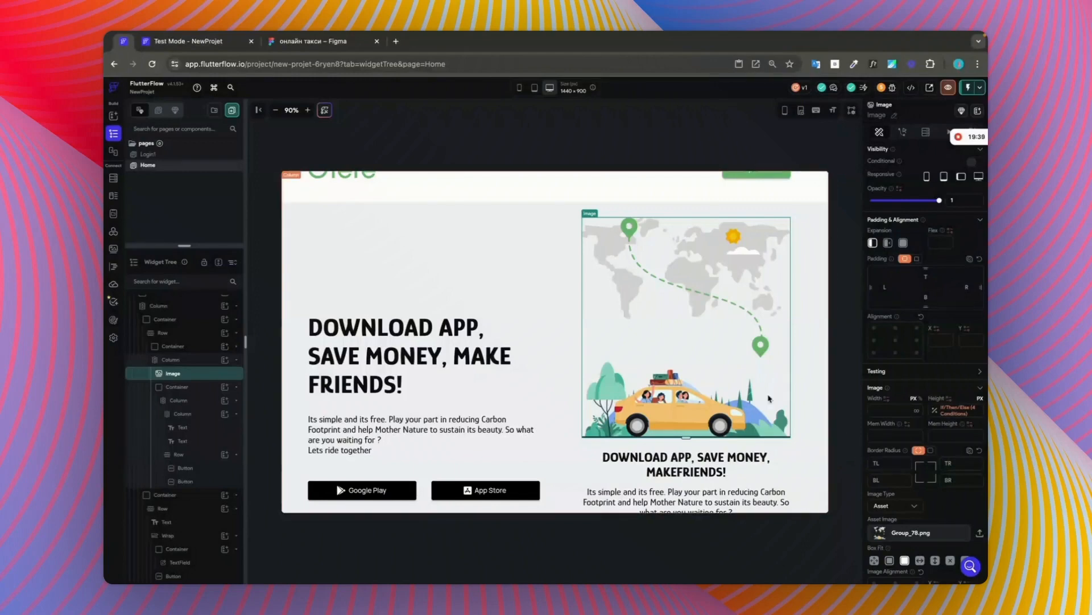
Step: Hide the Container holding the text and store buttons below the hero image on desktop screens
{"action": "scroll", "coordinate": [751, 390], "scroll_direction": "down", "scroll_amount": 3}
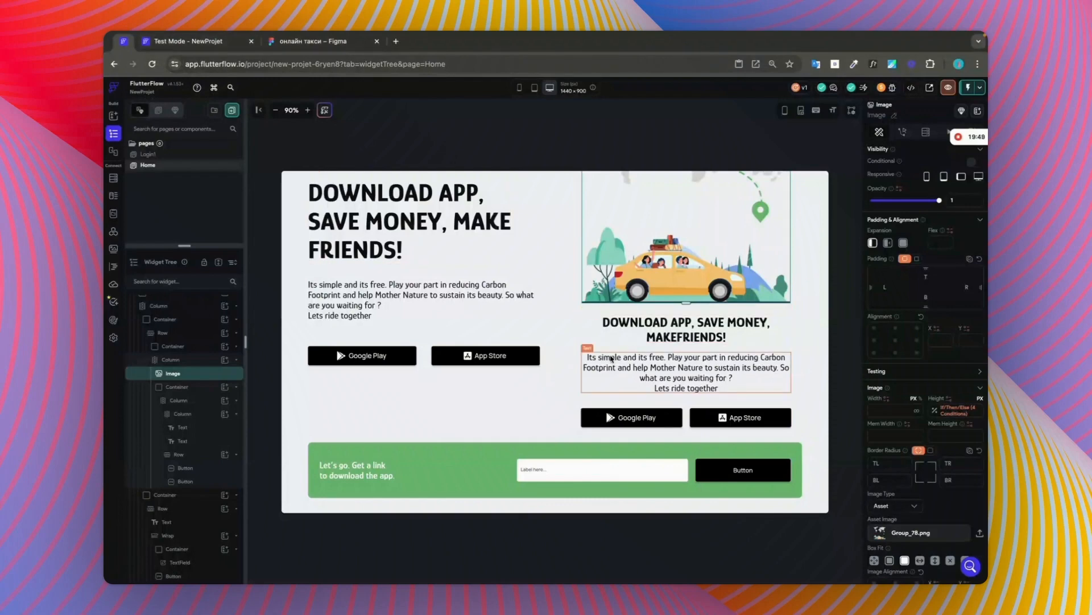
{"action": "left_click", "coordinate": [606, 400]}
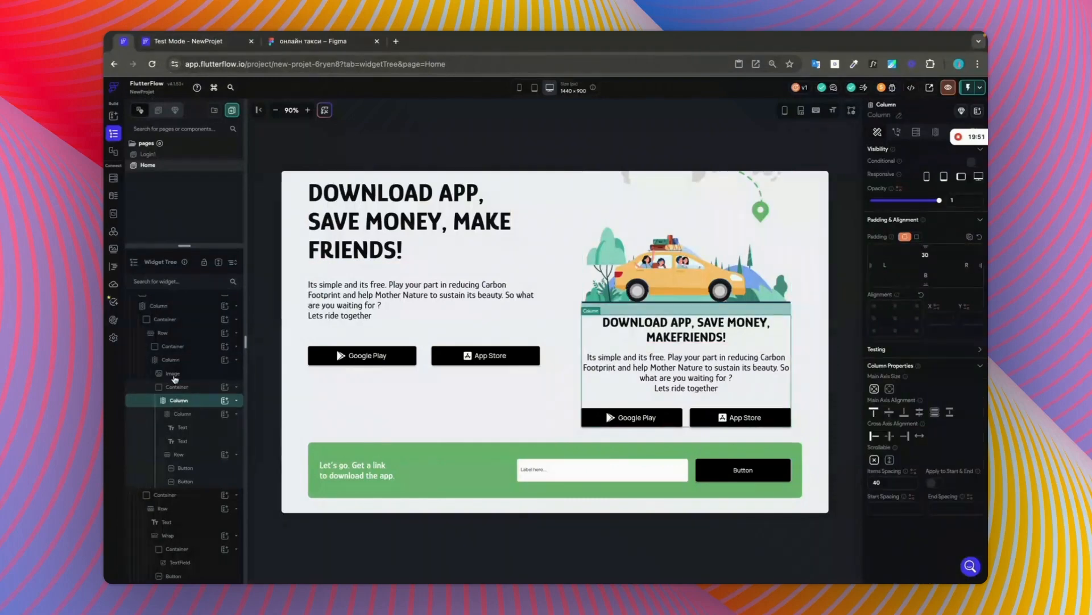
{"action": "left_click", "coordinate": [167, 345]}
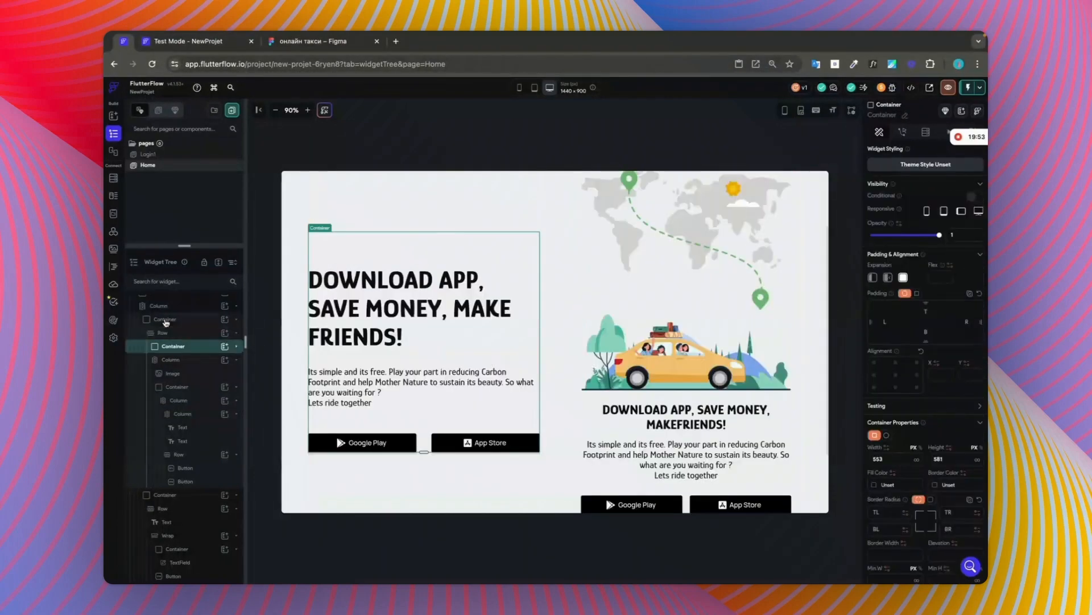
{"action": "left_click", "coordinate": [175, 388]}
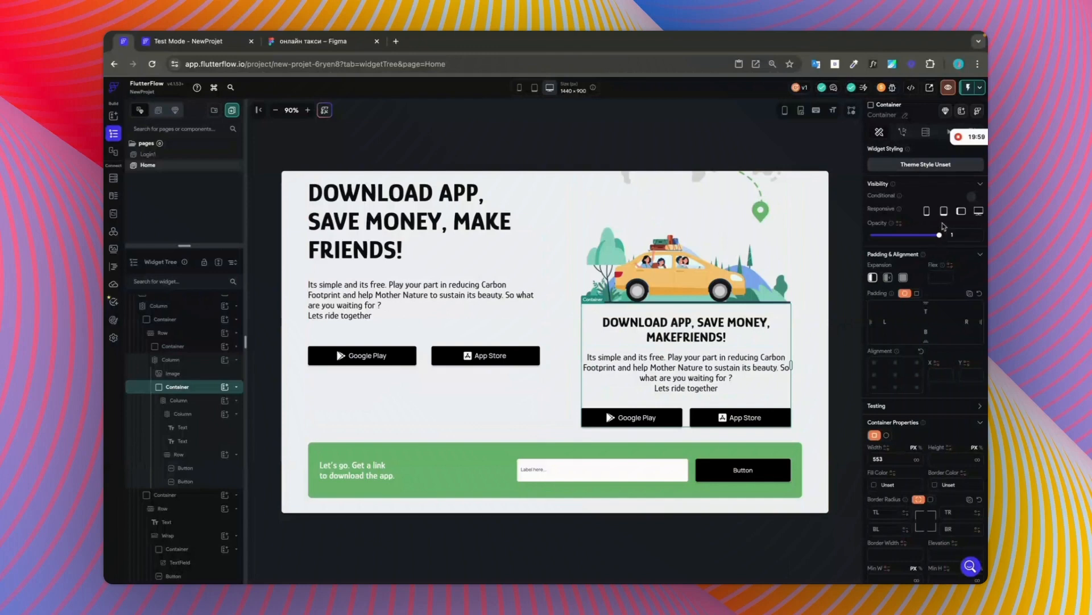
{"action": "left_click", "coordinate": [976, 211]}
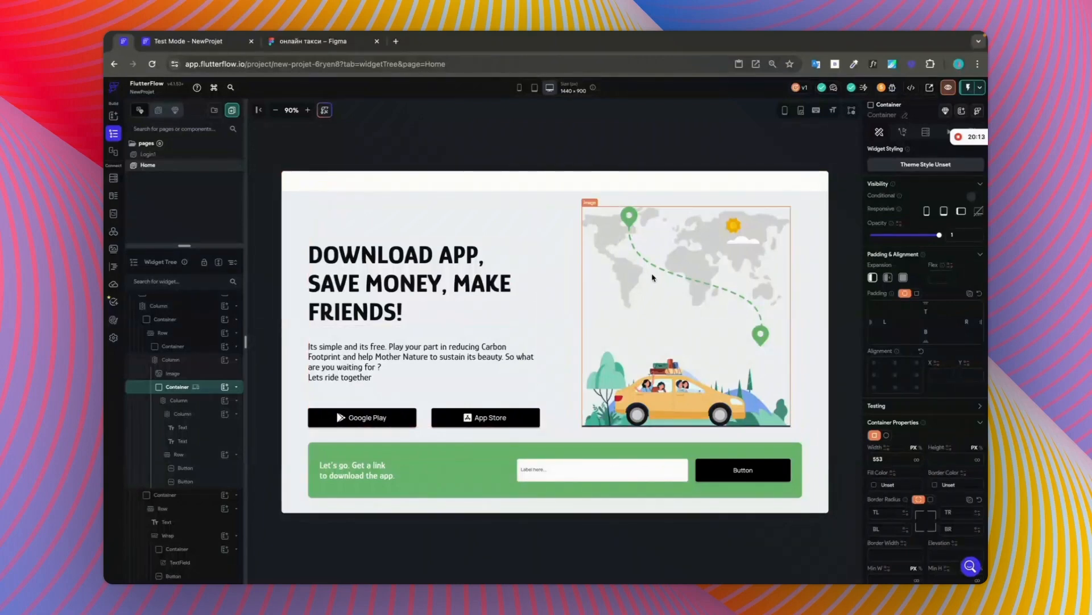
Step: Review the stacked hero section in the phone-size Test Mode preview, from the header down to the green download banner
{"action": "scroll", "coordinate": [653, 277], "scroll_direction": "up", "scroll_amount": 1}
{"action": "scroll", "coordinate": [652, 278], "scroll_direction": "up", "scroll_amount": 2}
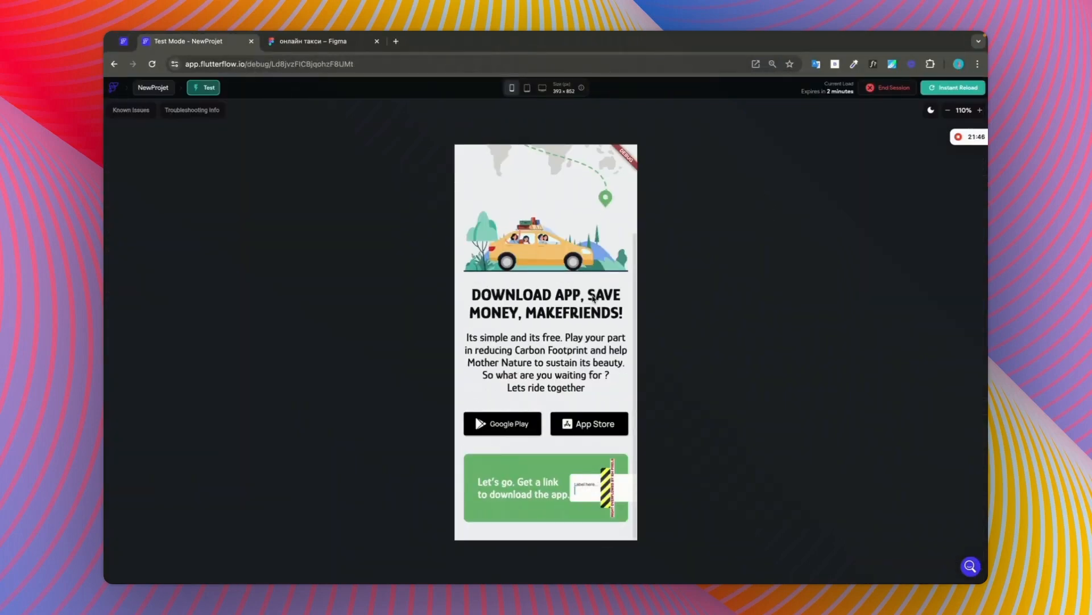
{"action": "scroll", "coordinate": [593, 299], "scroll_direction": "up", "scroll_amount": 3}
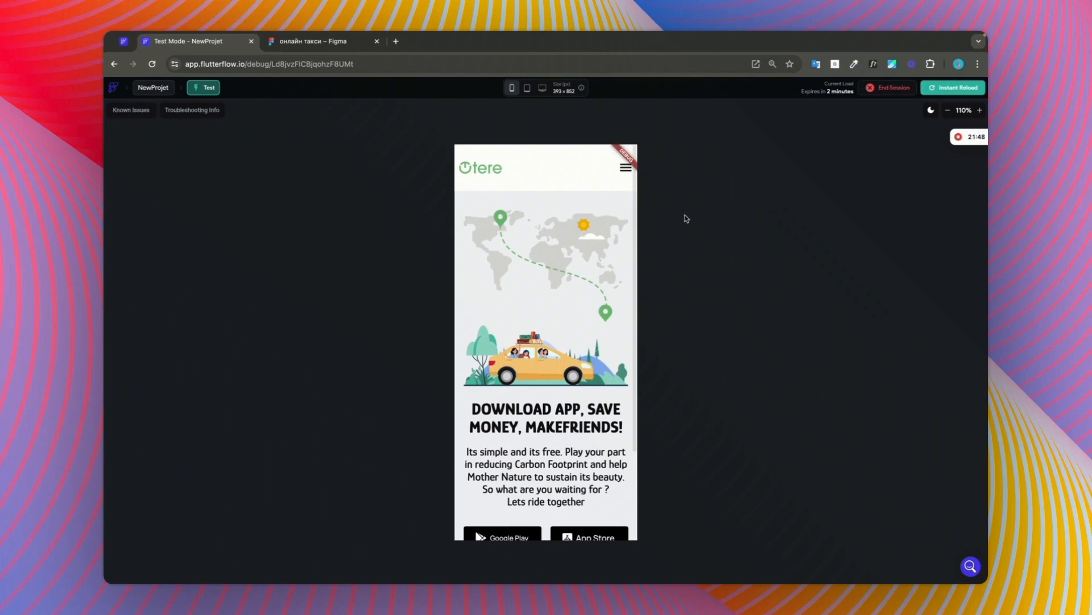
{"action": "scroll", "coordinate": [594, 293], "scroll_direction": "down", "scroll_amount": 5}
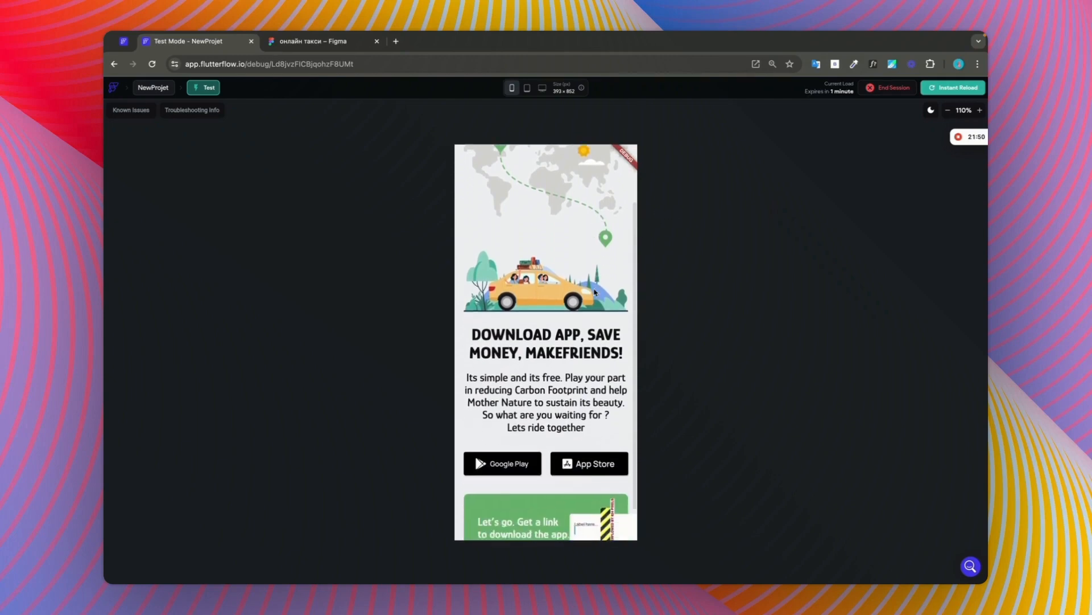
{"action": "scroll", "coordinate": [594, 292], "scroll_direction": "up", "scroll_amount": 3}
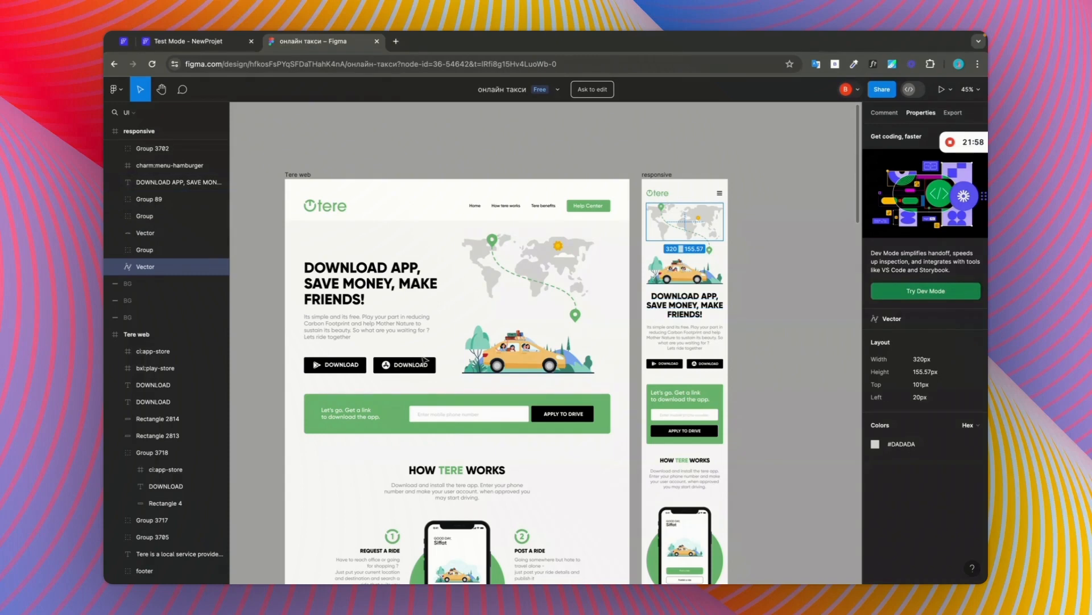
Step: Return from the Figma design to Test Mode and check the hero section and green banner at desktop and phone sizes
{"action": "left_click", "coordinate": [437, 386]}
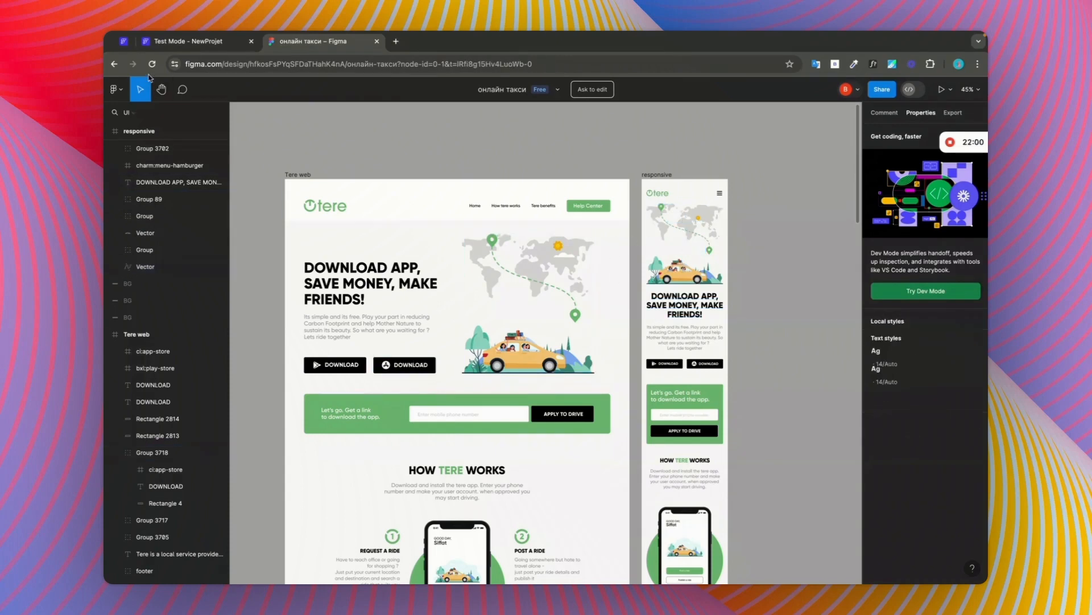
{"action": "left_click", "coordinate": [123, 42]}
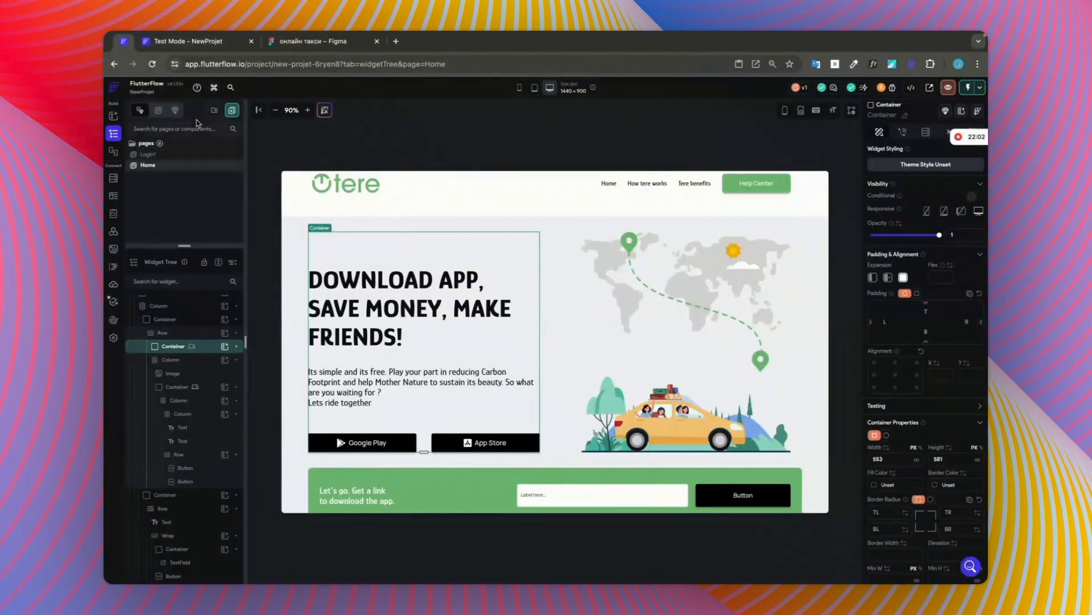
{"action": "left_click", "coordinate": [188, 48]}
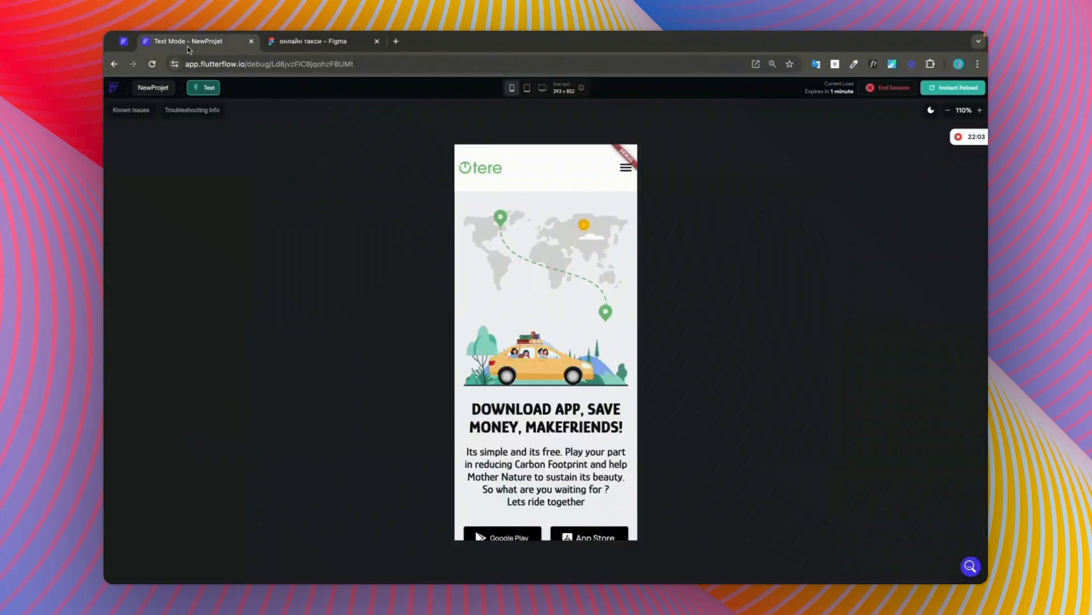
{"action": "left_click", "coordinate": [543, 88]}
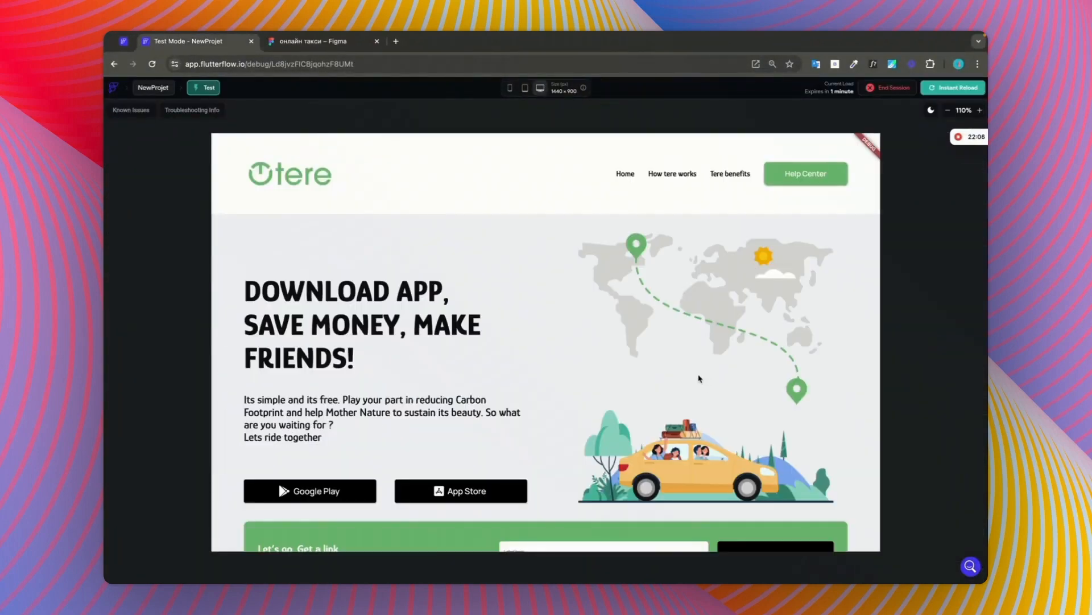
{"action": "scroll", "coordinate": [700, 377], "scroll_direction": "down", "scroll_amount": 1}
{"action": "scroll", "coordinate": [684, 378], "scroll_direction": "up", "scroll_amount": 1}
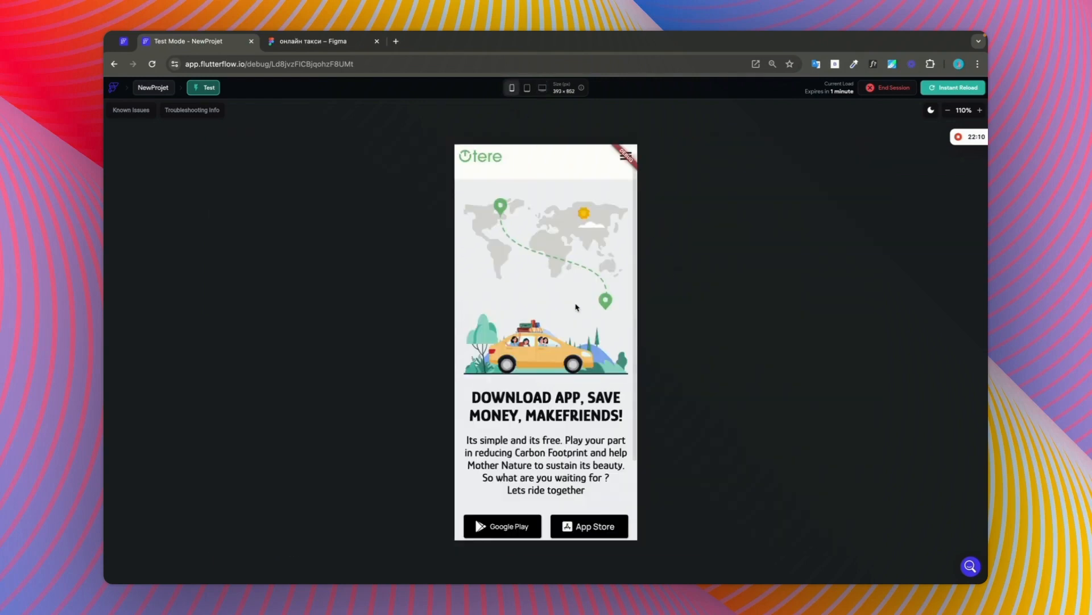
{"action": "scroll", "coordinate": [577, 306], "scroll_direction": "down", "scroll_amount": 3}
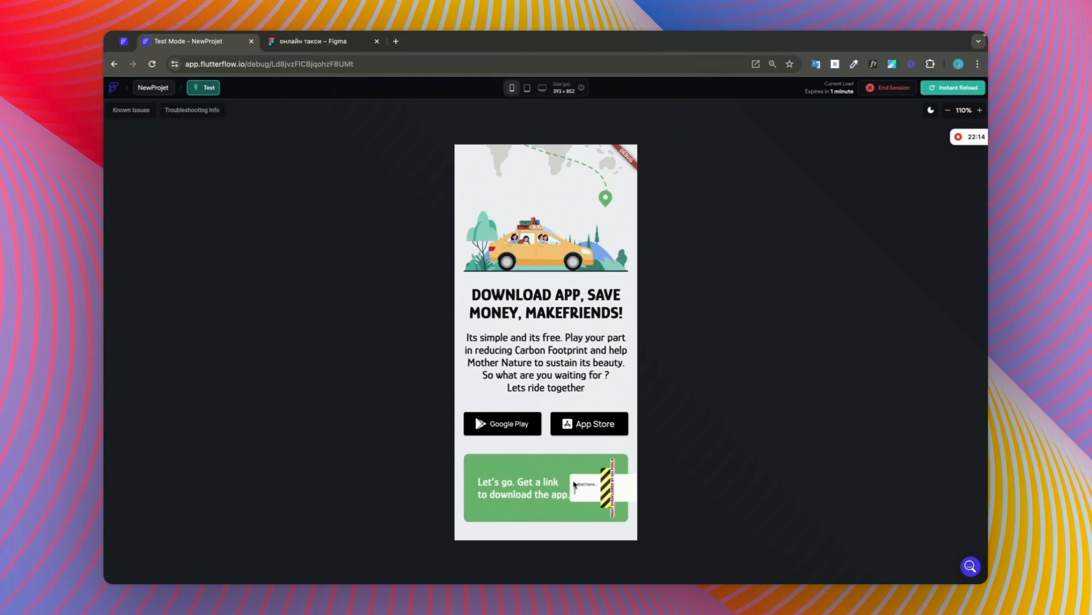
{"action": "scroll", "coordinate": [544, 455], "scroll_direction": "up", "scroll_amount": 4}
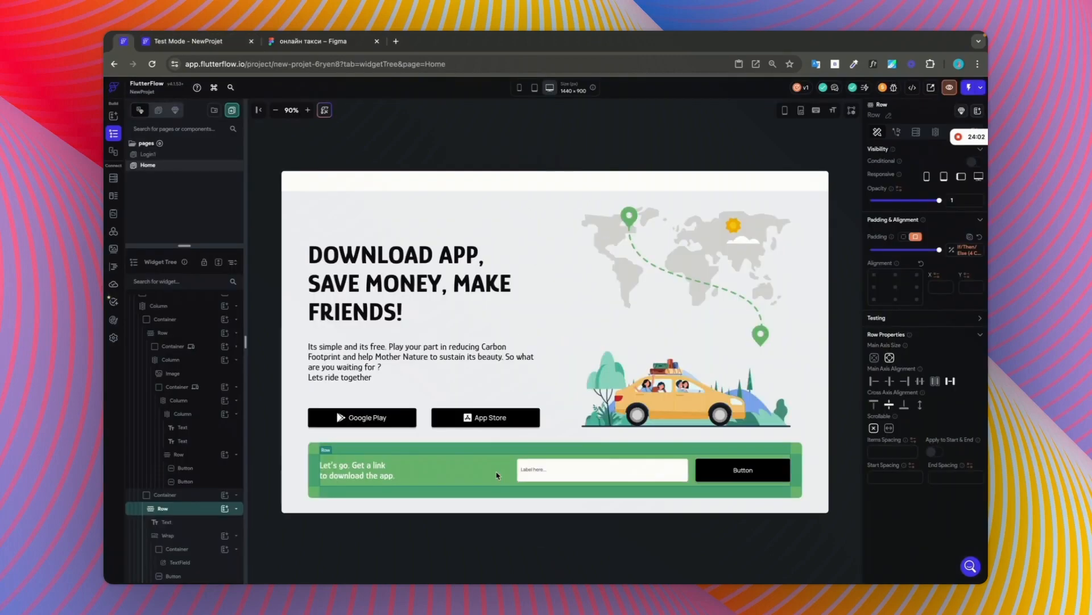
Step: Replace the Row inside the green download banner with a Wrap
{"action": "right_click", "coordinate": [210, 515]}
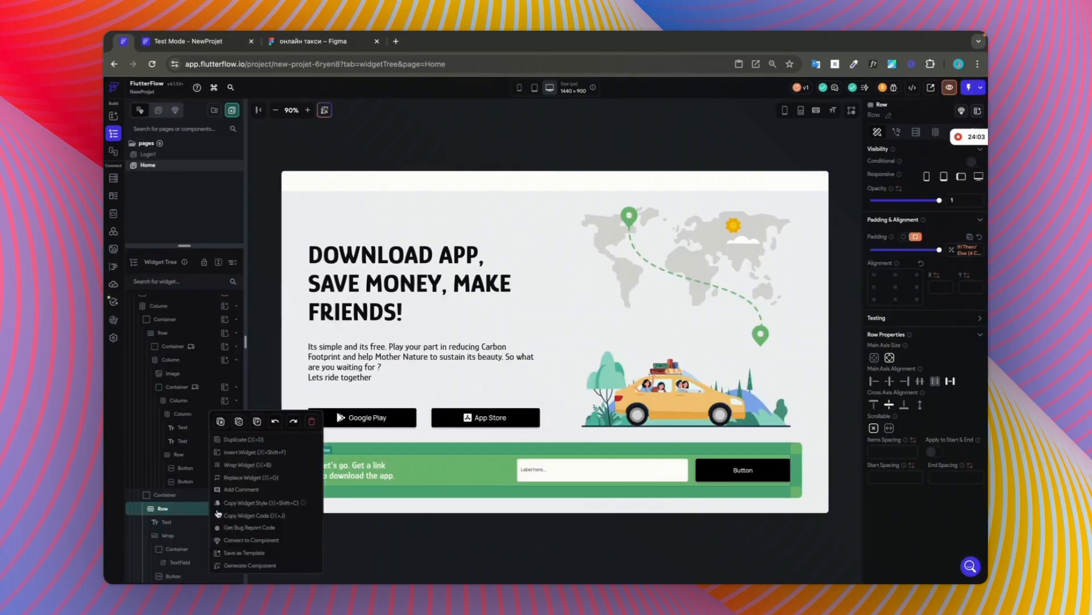
{"action": "left_click", "coordinate": [246, 479]}
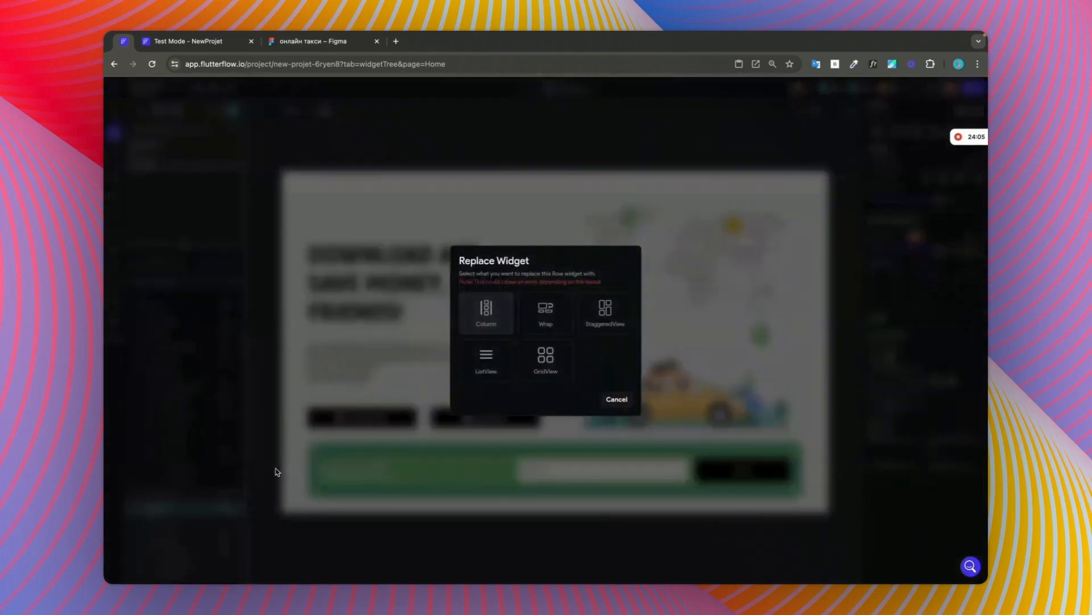
{"action": "left_click", "coordinate": [542, 320]}
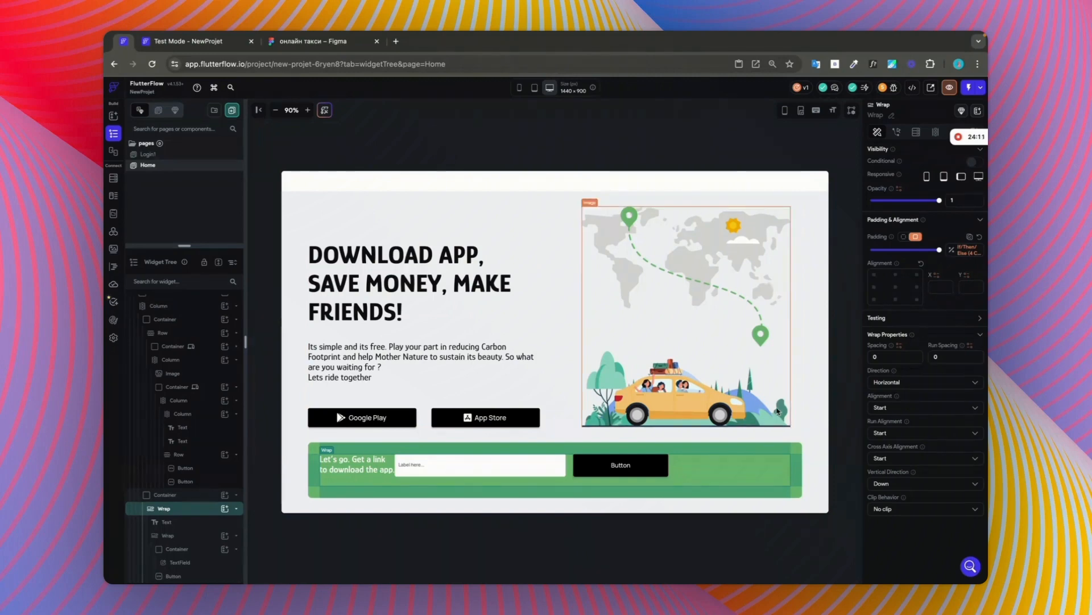
Step: Try Space Evenly on the green banner's Wrap, and set its alignment to Space Between
{"action": "left_click", "coordinate": [908, 413]}
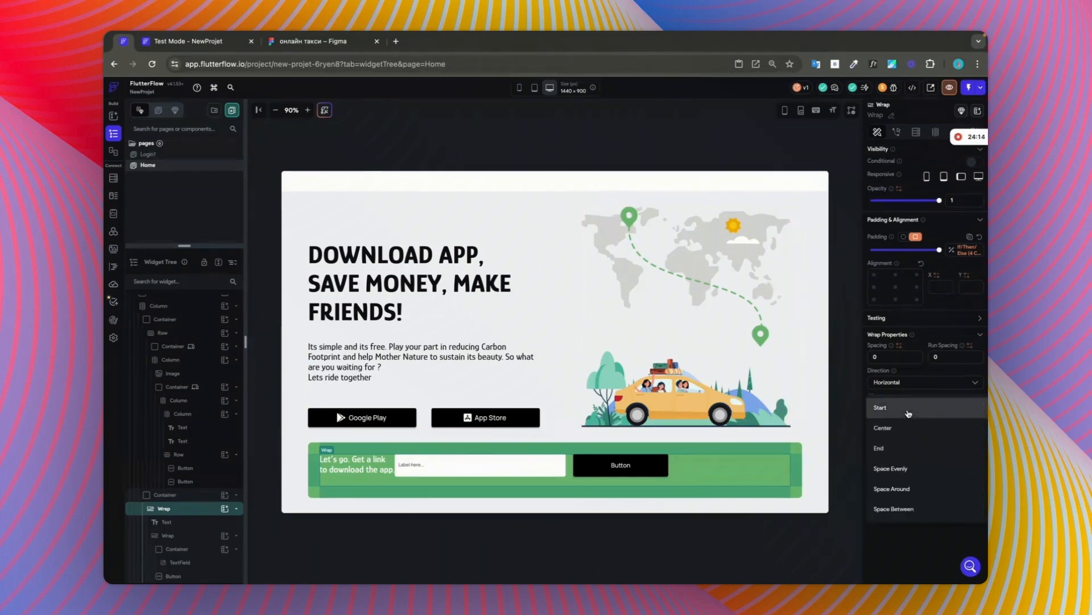
{"action": "left_click", "coordinate": [910, 470]}
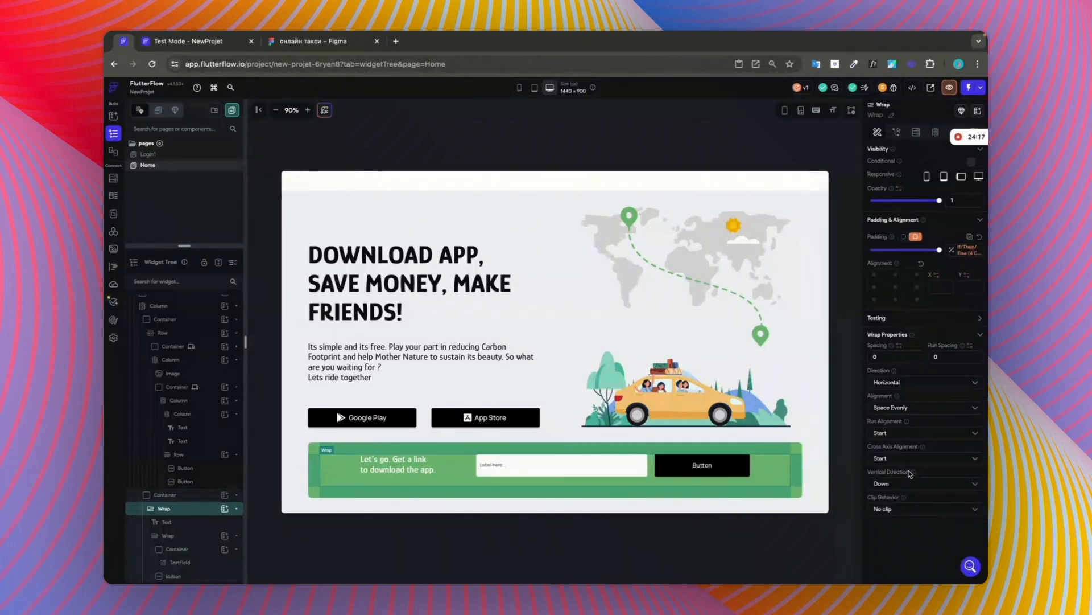
{"action": "left_click", "coordinate": [916, 409]}
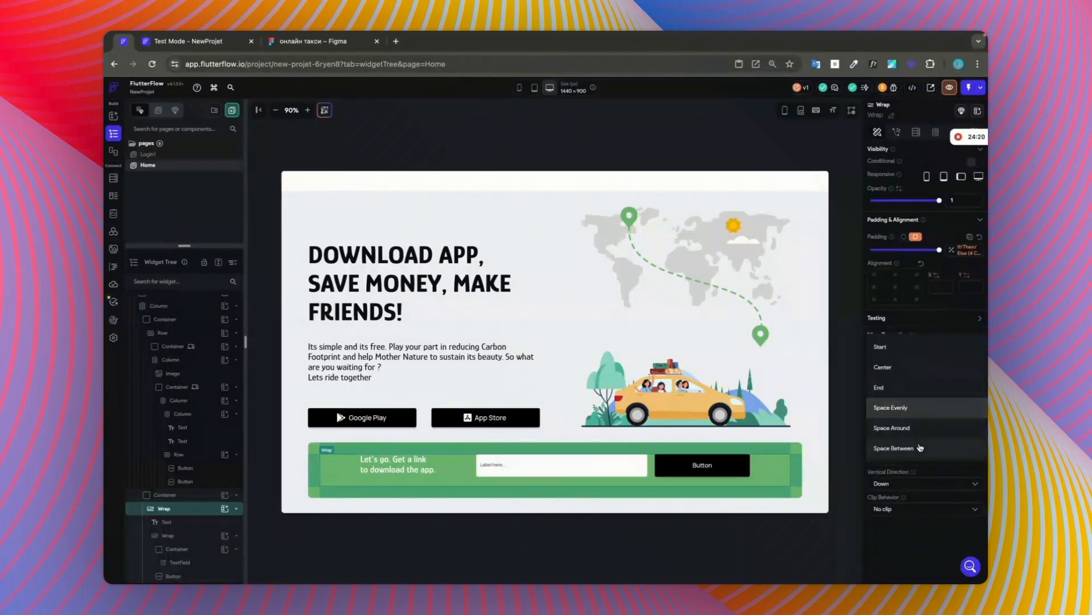
{"action": "left_click", "coordinate": [920, 448]}
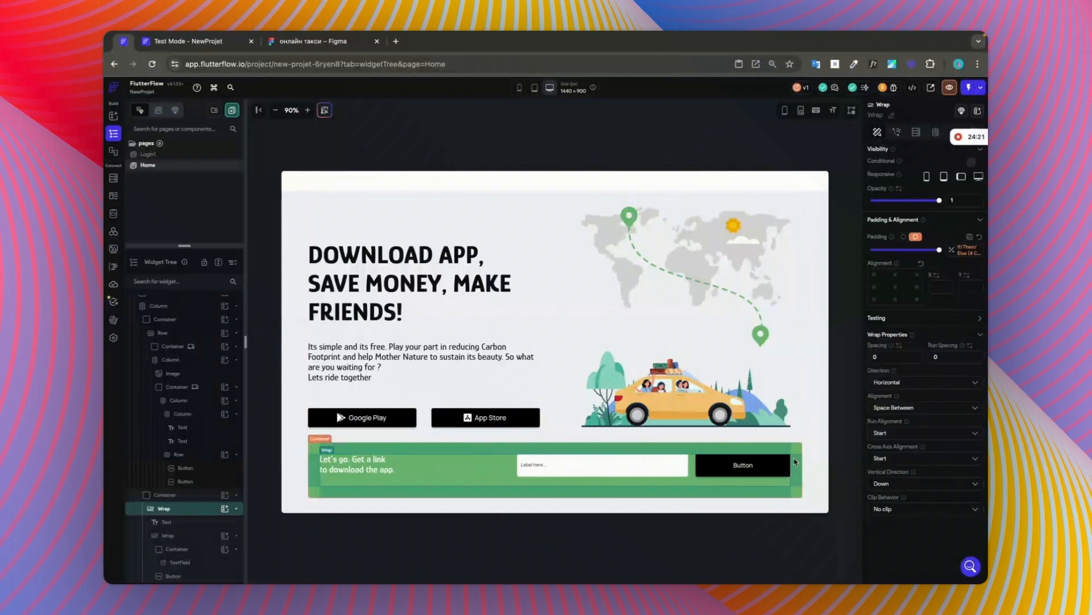
{"action": "left_click", "coordinate": [826, 453]}
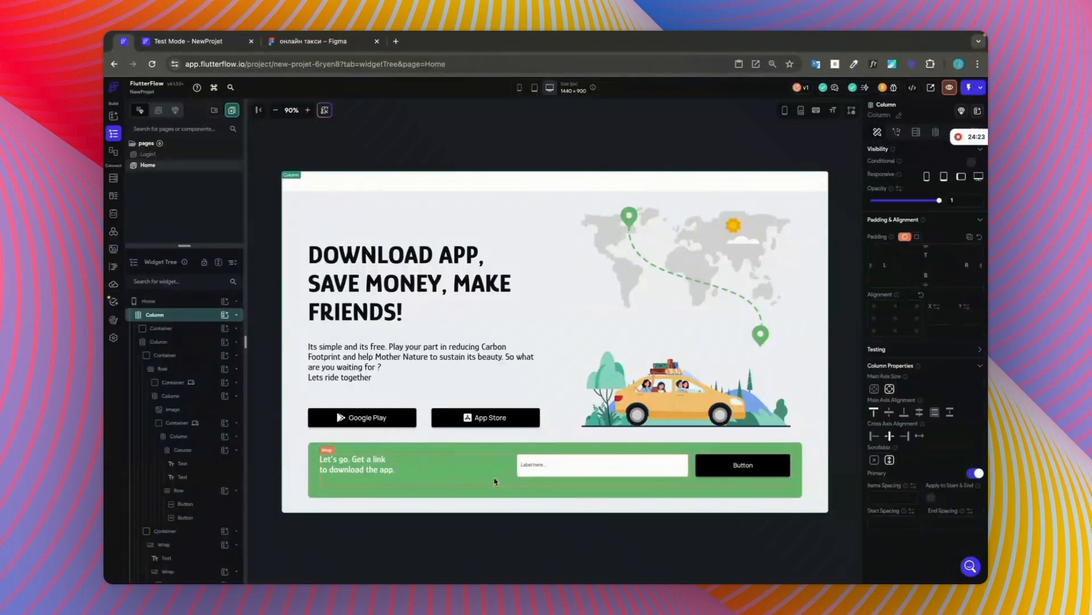
Step: Try centering the Wrap inside the green banner, and reset that alignment
{"action": "left_click", "coordinate": [518, 473]}
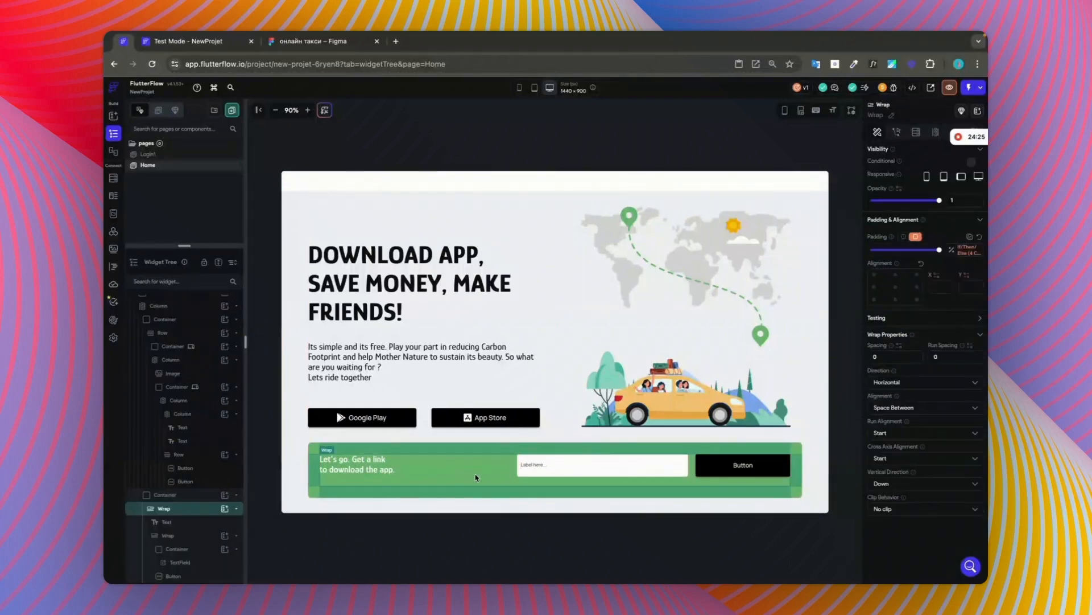
{"action": "left_click", "coordinate": [896, 289]}
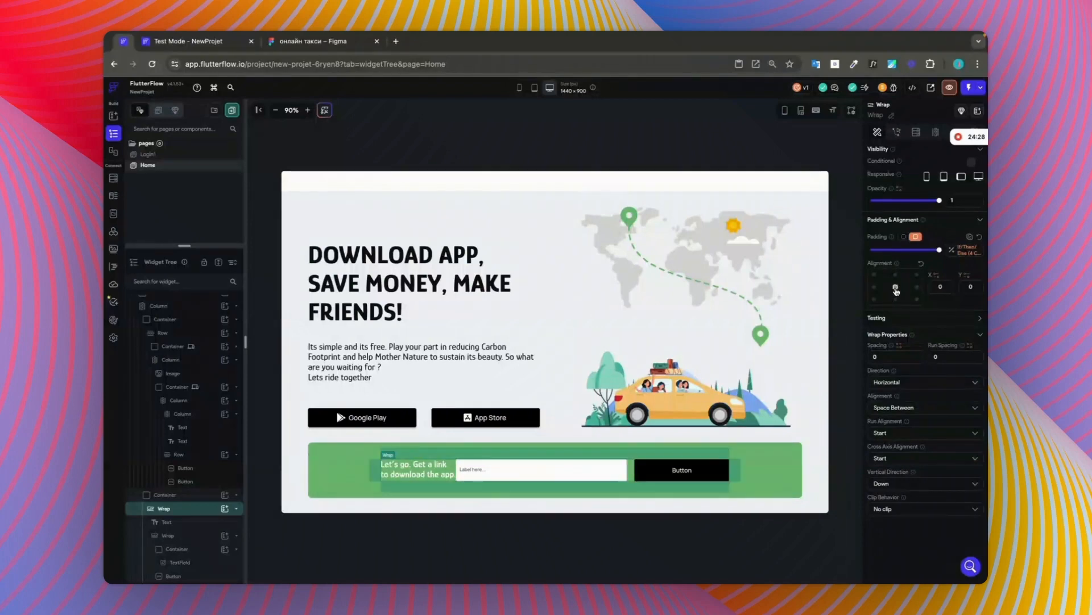
{"action": "left_click", "coordinate": [922, 263]}
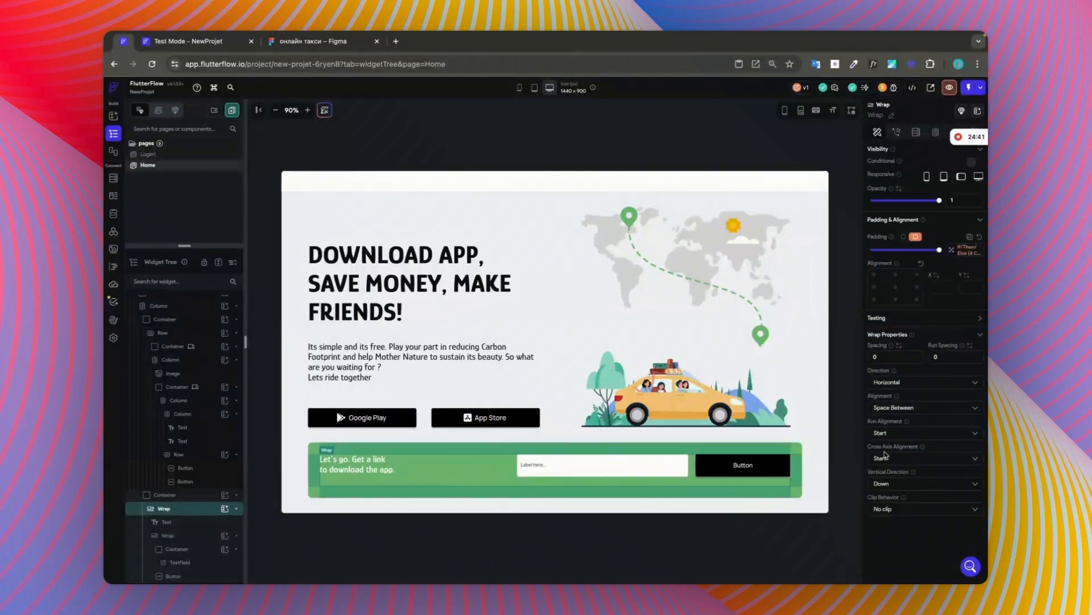
Step: Set the run alignment of the green banner's Wrap to Center
{"action": "left_click", "coordinate": [905, 433]}
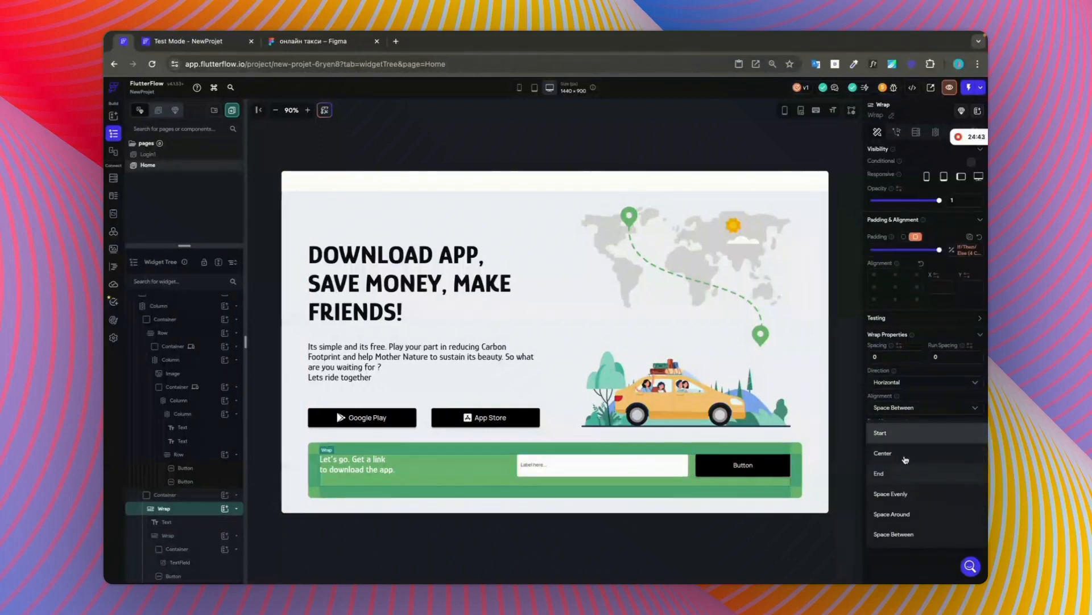
{"action": "left_click", "coordinate": [907, 453]}
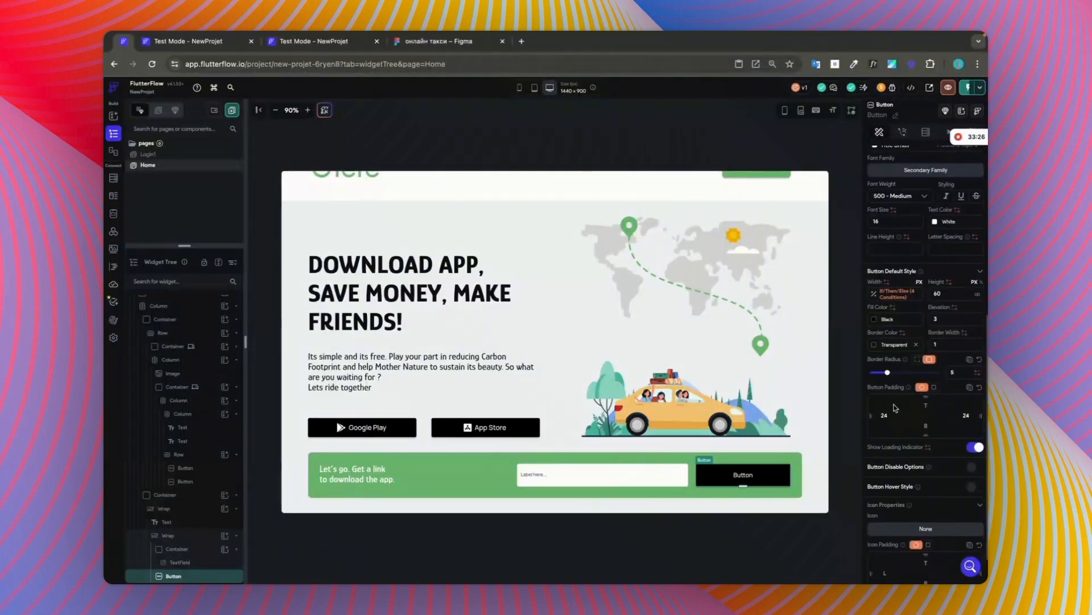
Step: Duplicate the black button inside the green download banner
{"action": "scroll", "coordinate": [894, 407], "scroll_direction": "down", "scroll_amount": 1}
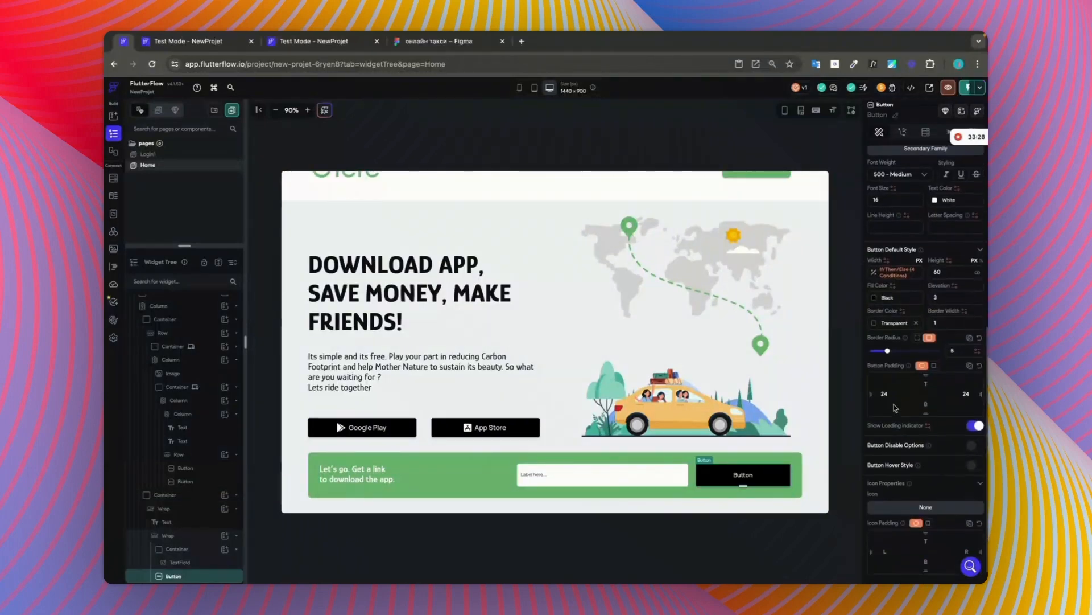
{"action": "scroll", "coordinate": [929, 422], "scroll_direction": "down", "scroll_amount": 1}
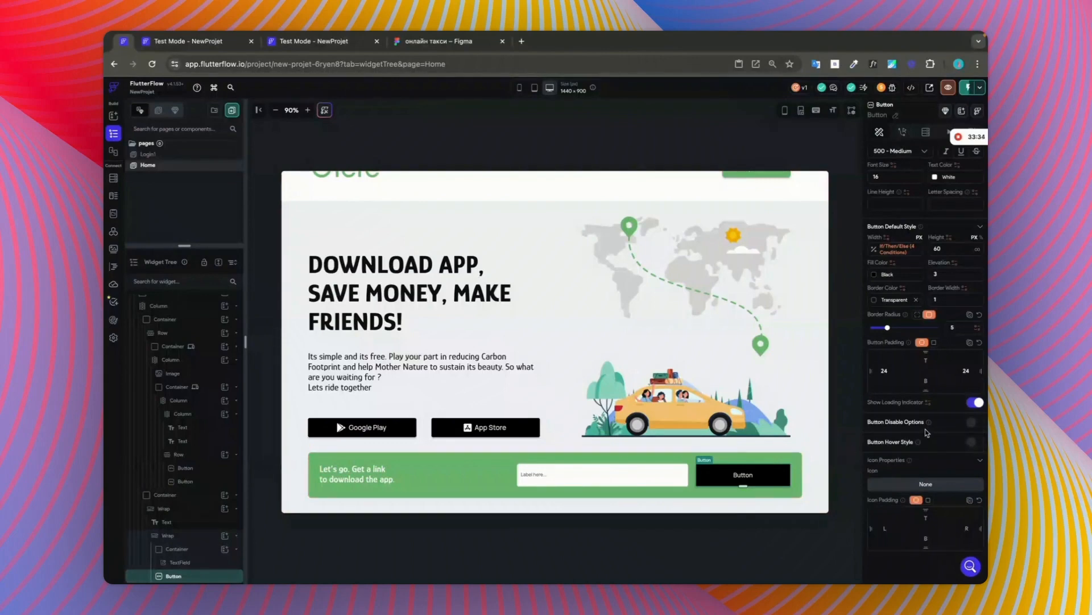
{"action": "right_click", "coordinate": [715, 479]}
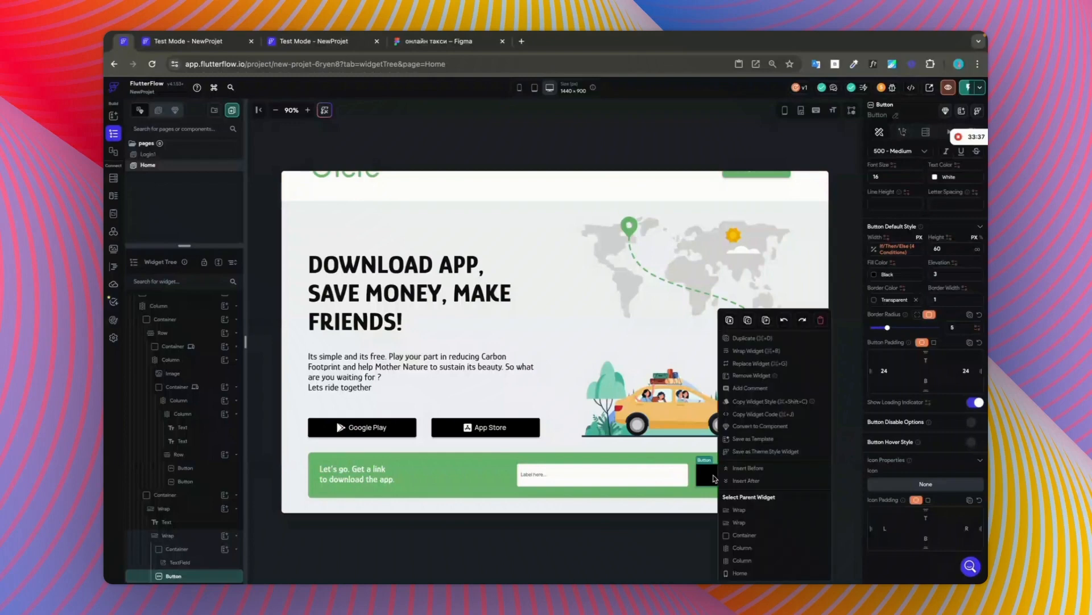
{"action": "left_click", "coordinate": [752, 339]}
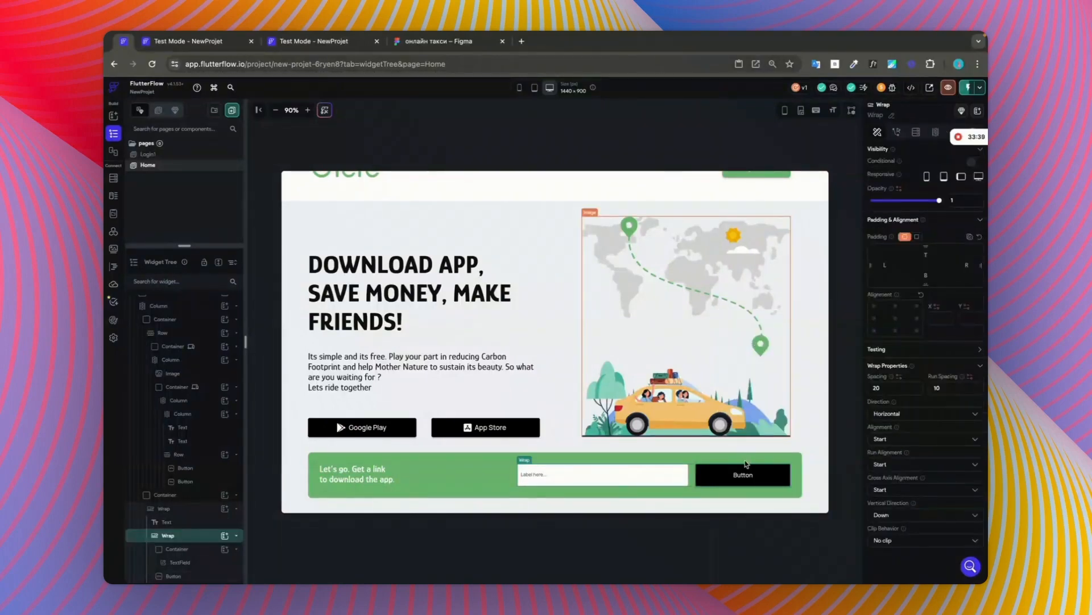
Step: Make the first black button in the green banner visible on desktop only by hiding it on phone, tablet and tablet landscape
{"action": "left_click", "coordinate": [680, 478]}
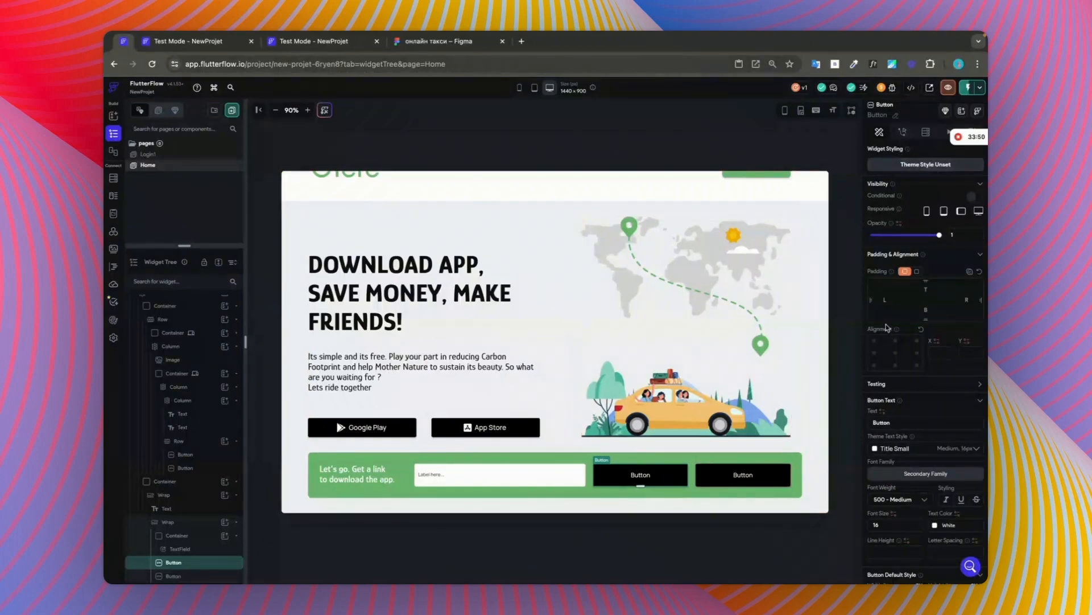
{"action": "left_click", "coordinate": [925, 211]}
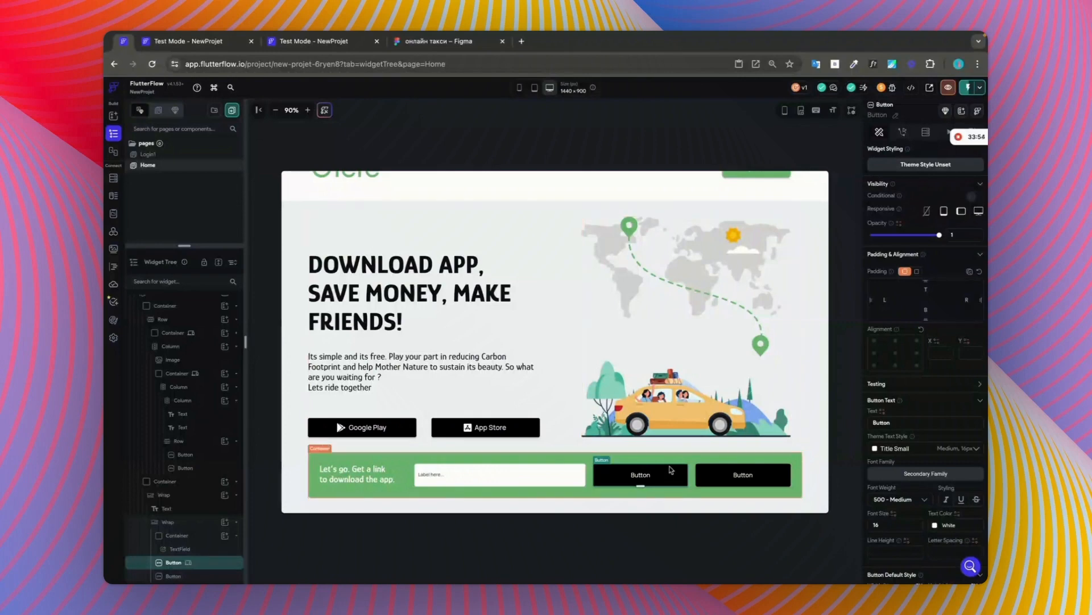
{"action": "left_click", "coordinate": [961, 213]}
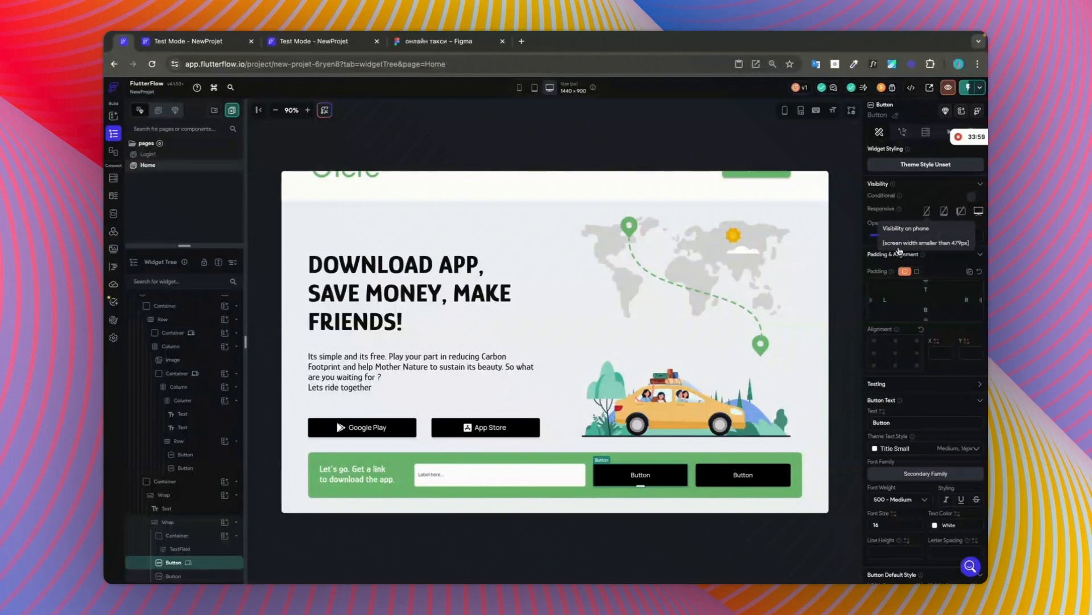
Step: Remove the conditional width from the second button in the green banner and set its width to infinity
{"action": "left_click", "coordinate": [741, 473]}
{"action": "scroll", "coordinate": [923, 476], "scroll_direction": "down", "scroll_amount": 3}
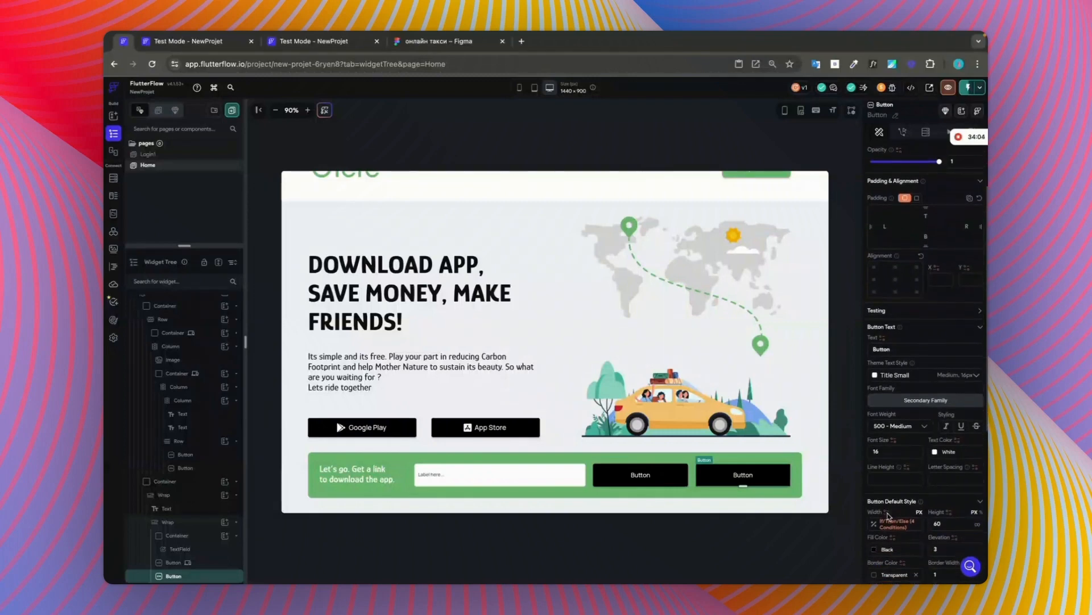
{"action": "left_click", "coordinate": [895, 525]}
{"action": "left_click", "coordinate": [757, 568]}
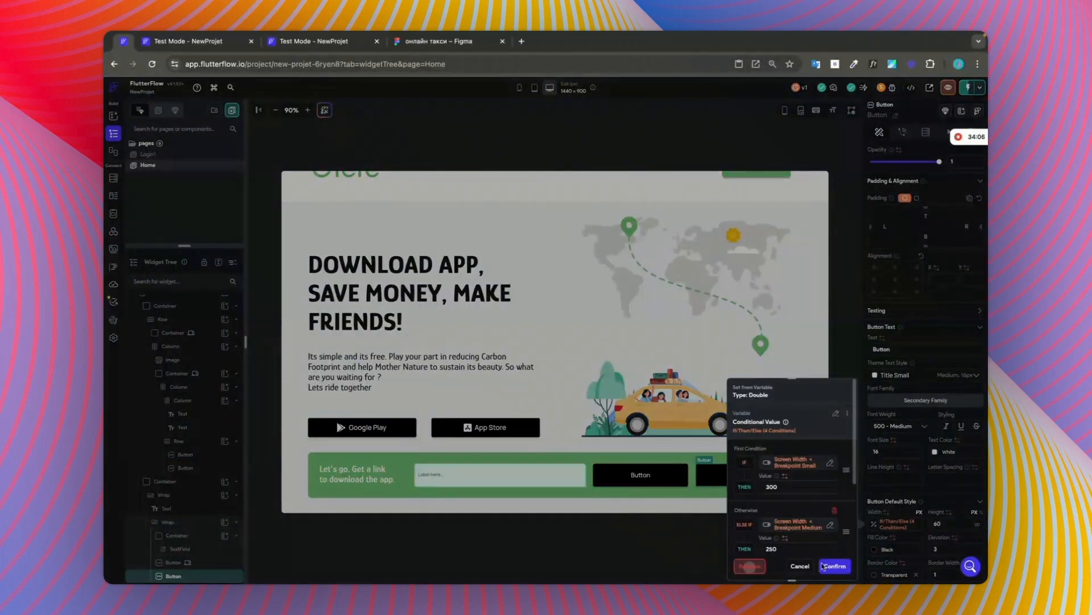
{"action": "left_click", "coordinate": [917, 524]}
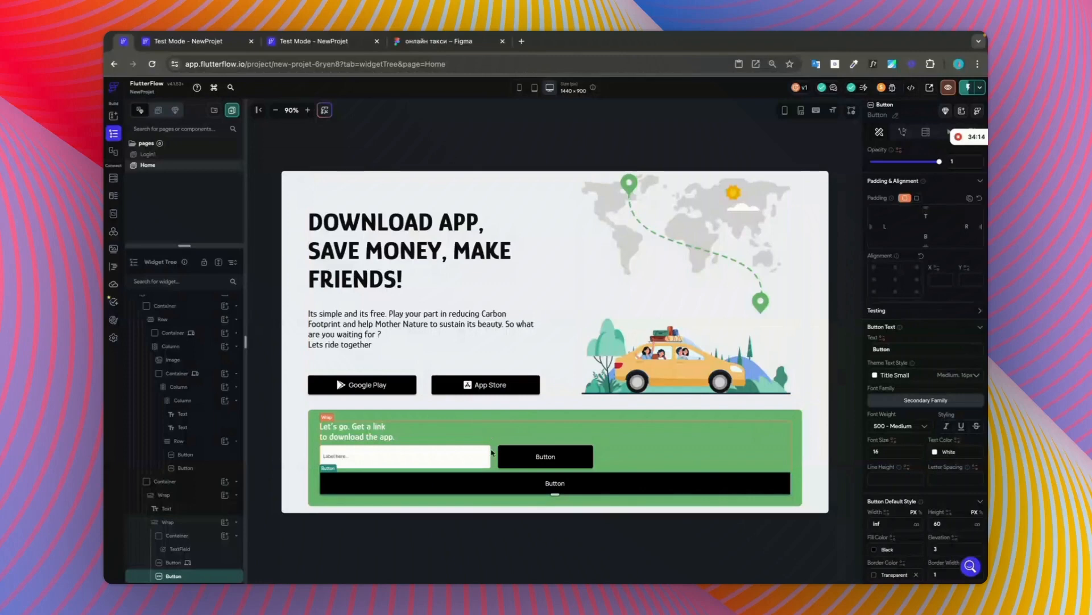
Step: Hide the full-width second button of the green banner on desktop
{"action": "scroll", "coordinate": [917, 308], "scroll_direction": "up", "scroll_amount": 2}
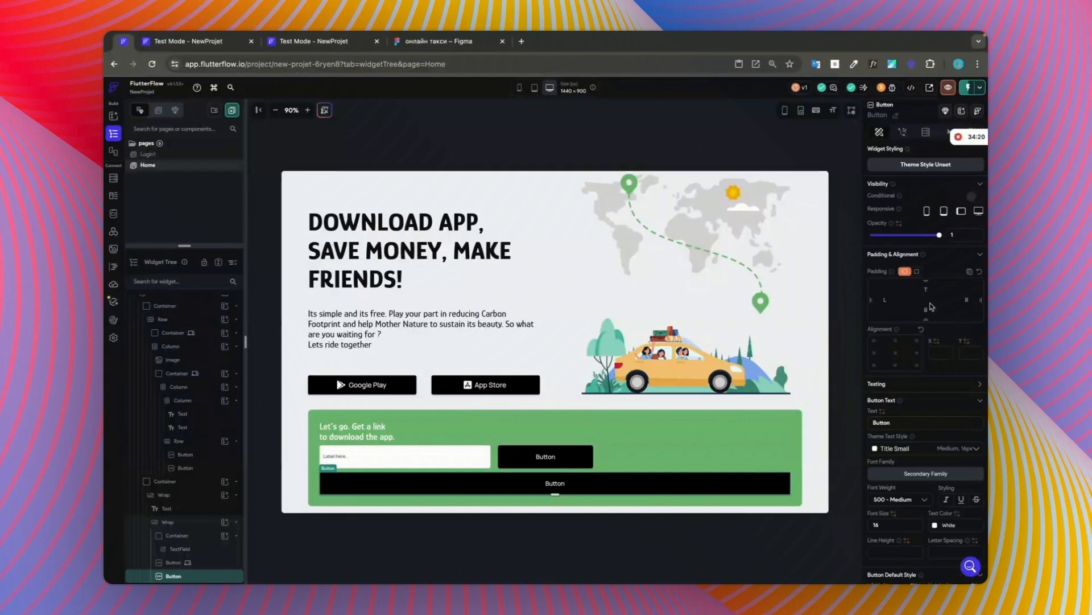
{"action": "left_click", "coordinate": [972, 211]}
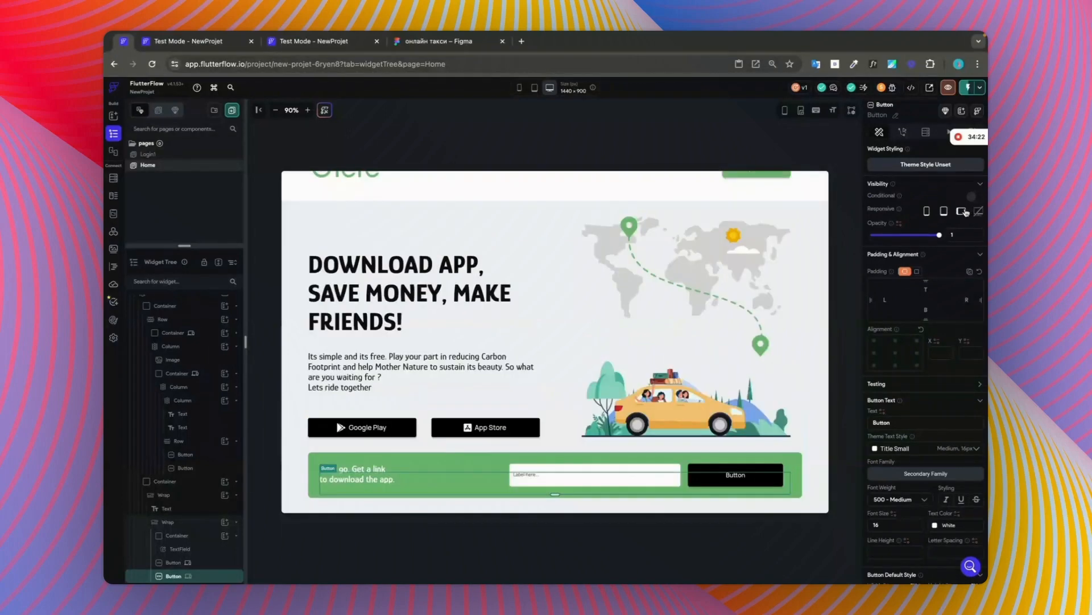
{"action": "left_click", "coordinate": [959, 212]}
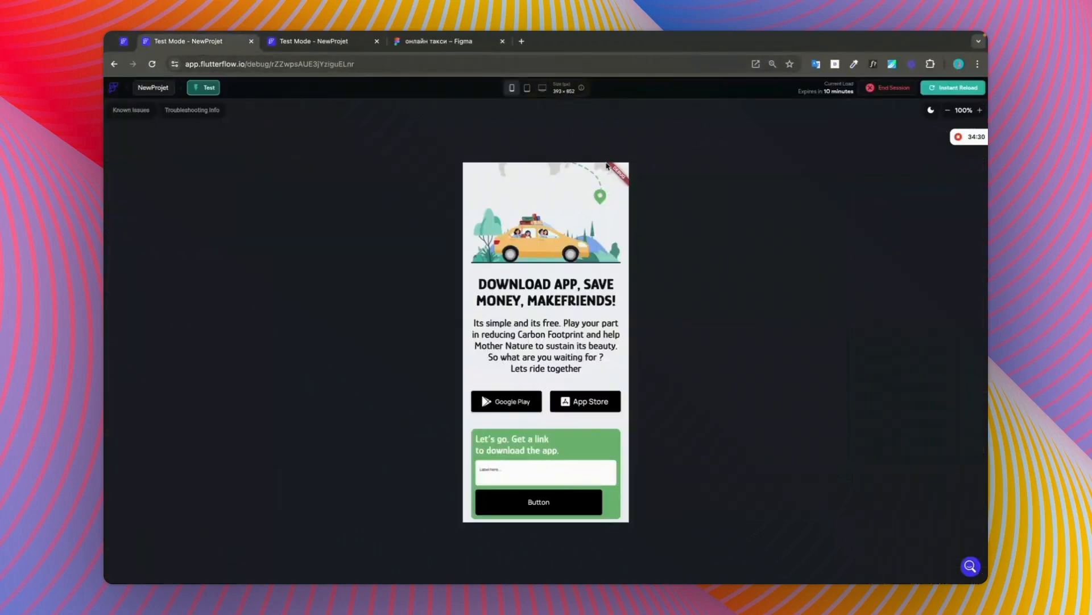
Step: Reload the test session and check the Home page layout, including the green banner, at phone and desktop sizes
{"action": "left_click", "coordinate": [933, 89]}
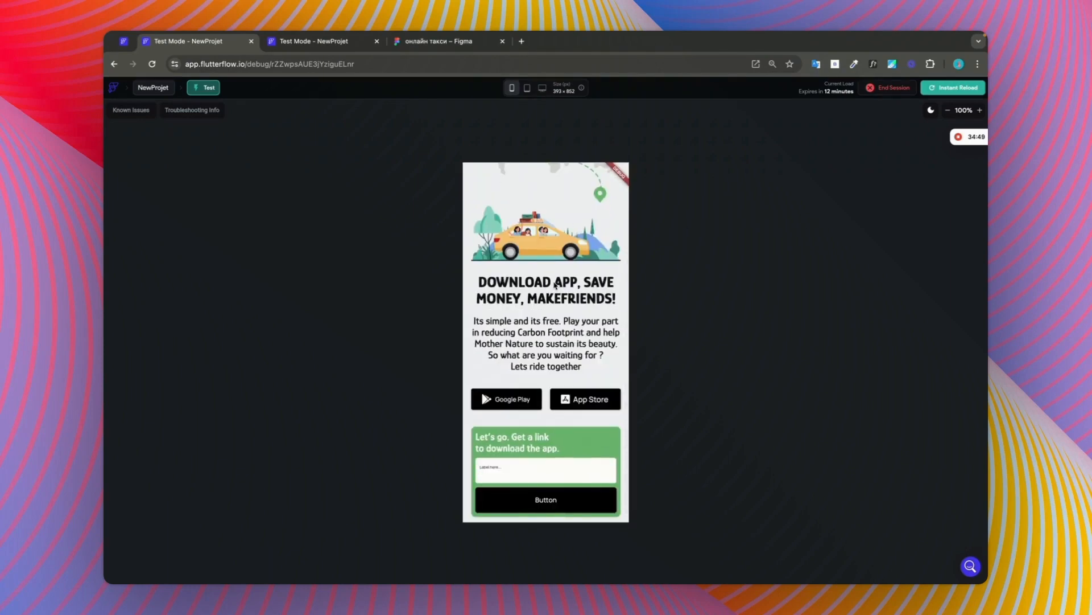
{"action": "scroll", "coordinate": [557, 290], "scroll_direction": "down", "scroll_amount": 1}
{"action": "scroll", "coordinate": [560, 293], "scroll_direction": "up", "scroll_amount": 5}
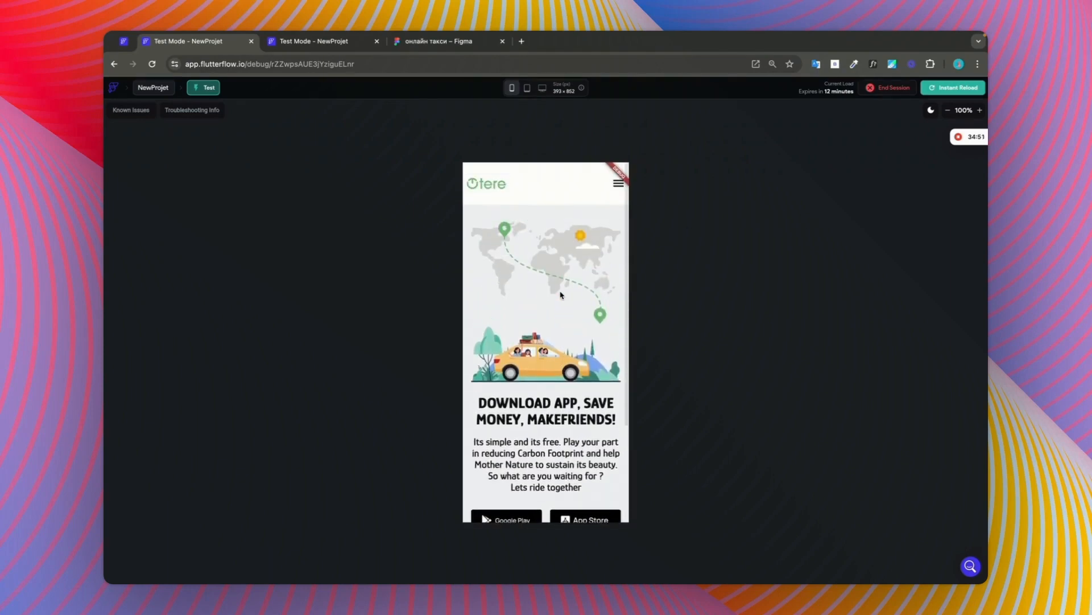
{"action": "left_click", "coordinate": [539, 91]}
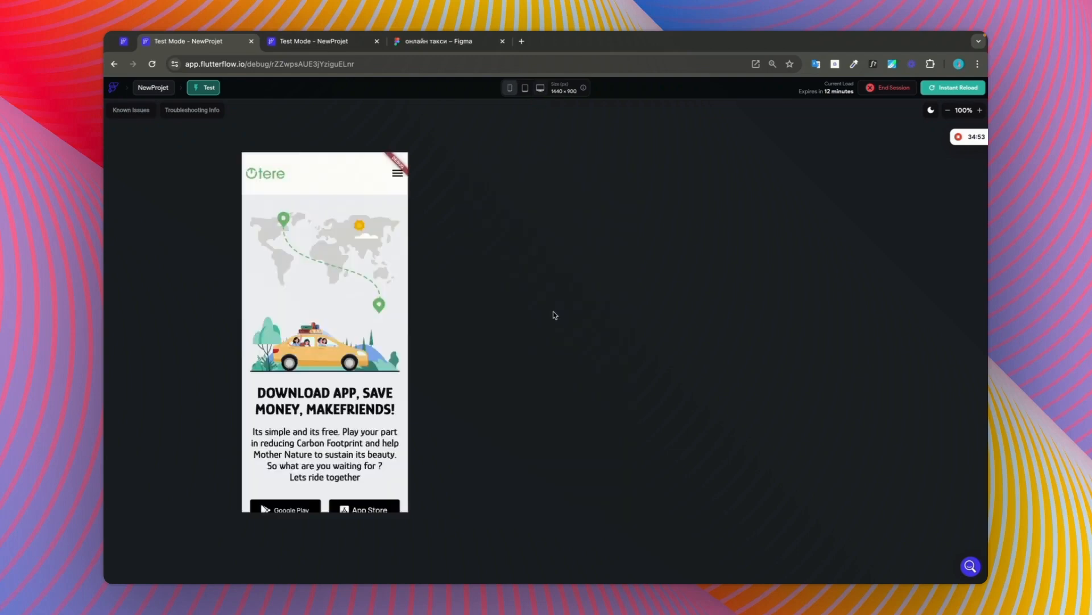
{"action": "scroll", "coordinate": [554, 313], "scroll_direction": "down", "scroll_amount": 2}
{"action": "scroll", "coordinate": [554, 315], "scroll_direction": "up", "scroll_amount": 2}
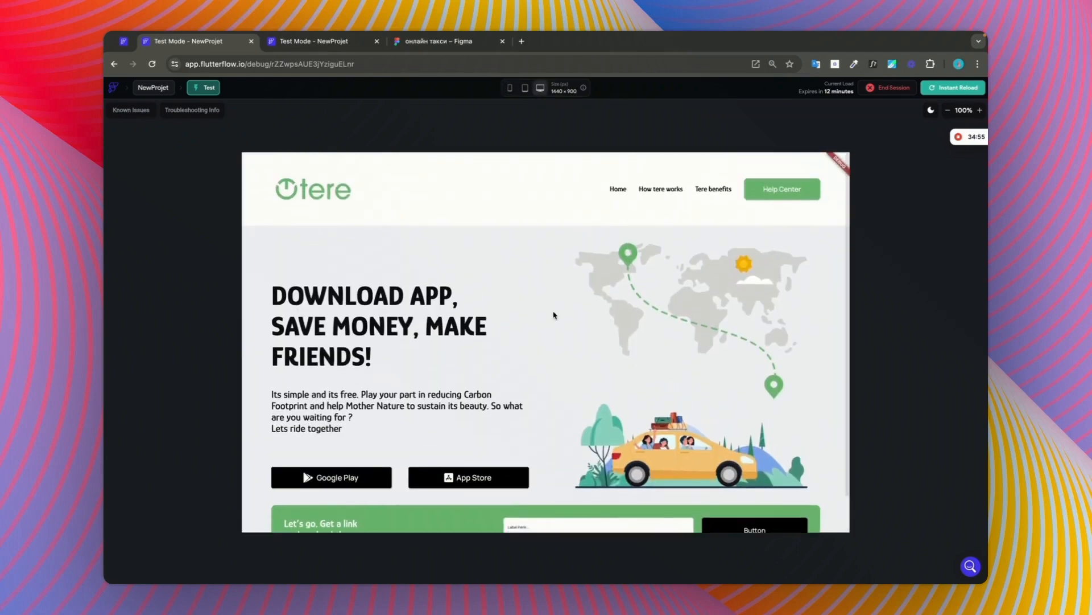
{"action": "left_click", "coordinate": [510, 87]}
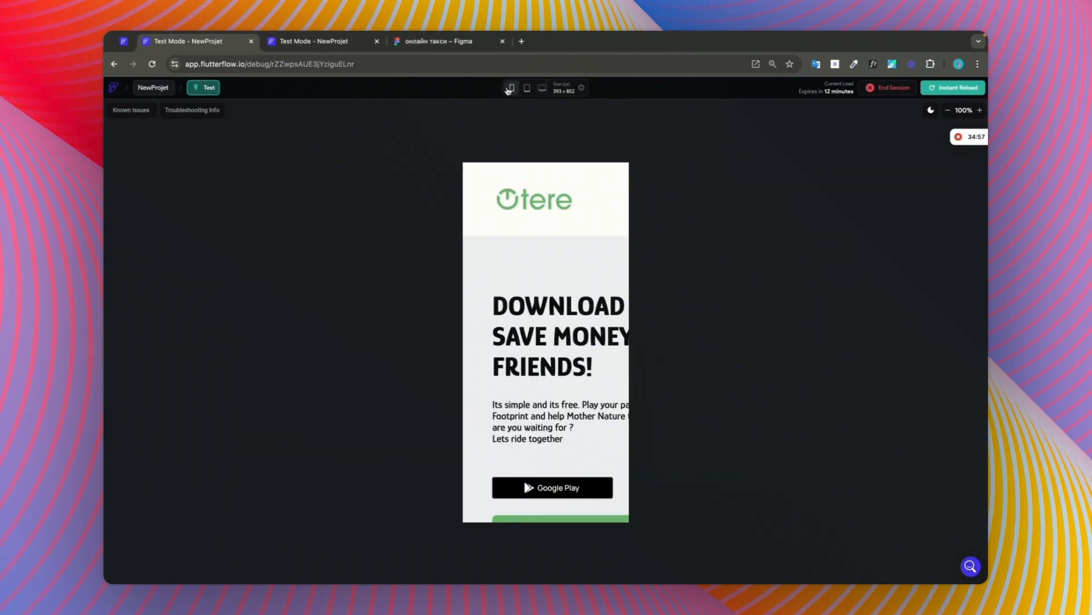
{"action": "scroll", "coordinate": [572, 310], "scroll_direction": "down", "scroll_amount": 3}
{"action": "scroll", "coordinate": [572, 310], "scroll_direction": "up", "scroll_amount": 3}
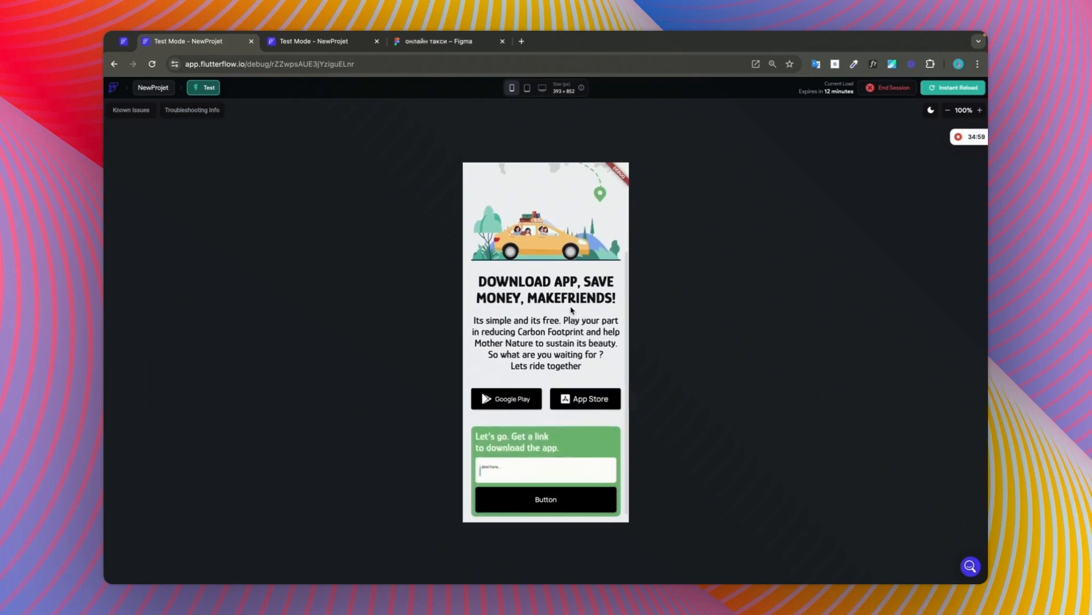
Step: Compare the phone preview's header, hero section and green banner with the responsive frame in Figma
{"action": "left_click", "coordinate": [318, 41]}
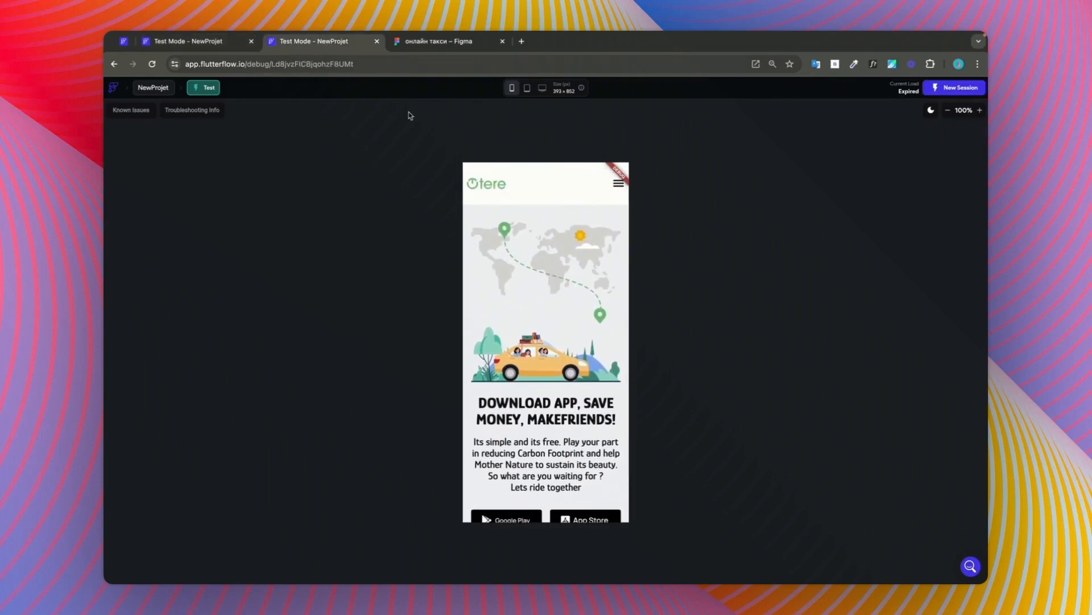
{"action": "left_click", "coordinate": [417, 42]}
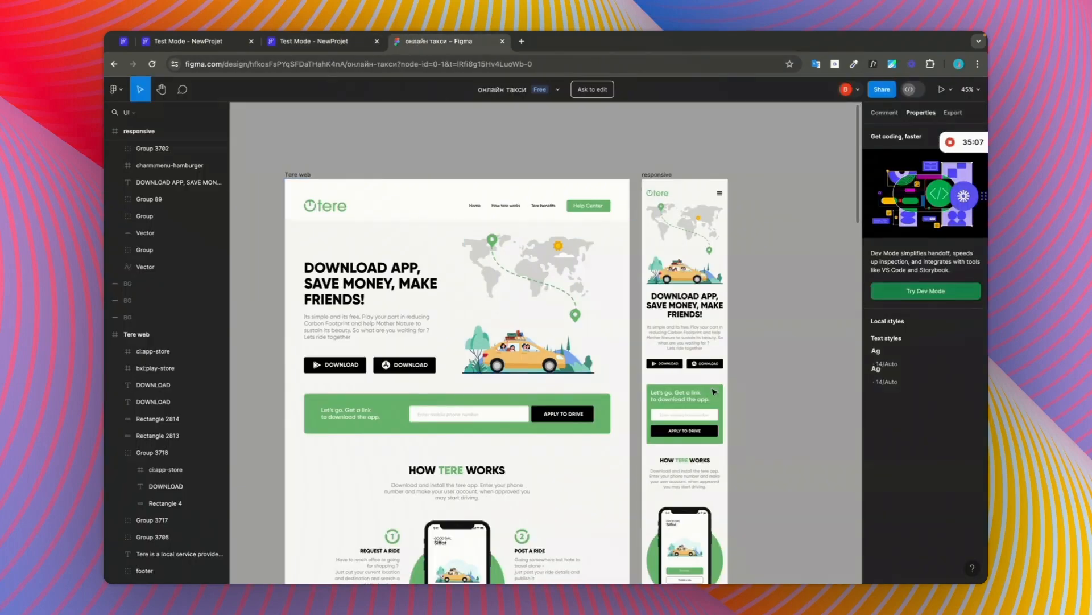
{"action": "left_click", "coordinate": [211, 43]}
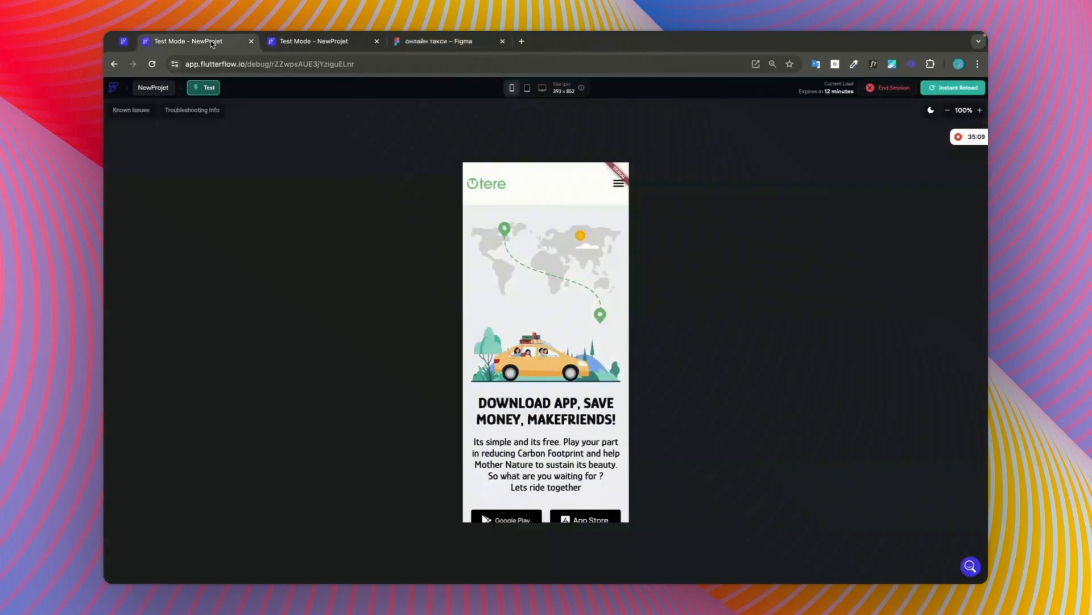
{"action": "scroll", "coordinate": [565, 315], "scroll_direction": "down", "scroll_amount": 4}
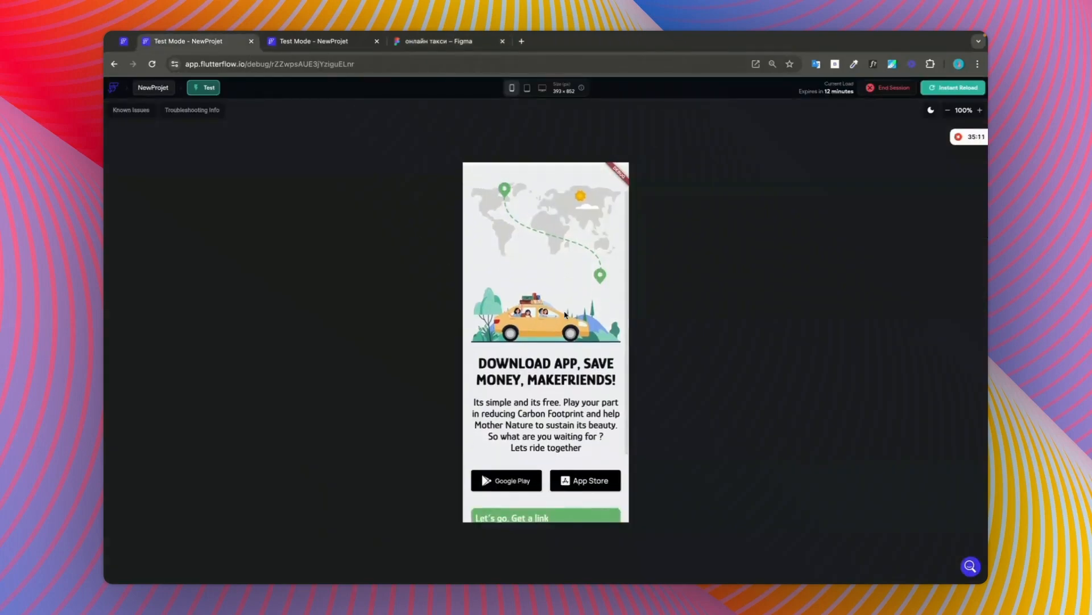
{"action": "scroll", "coordinate": [565, 315], "scroll_direction": "up", "scroll_amount": 4}
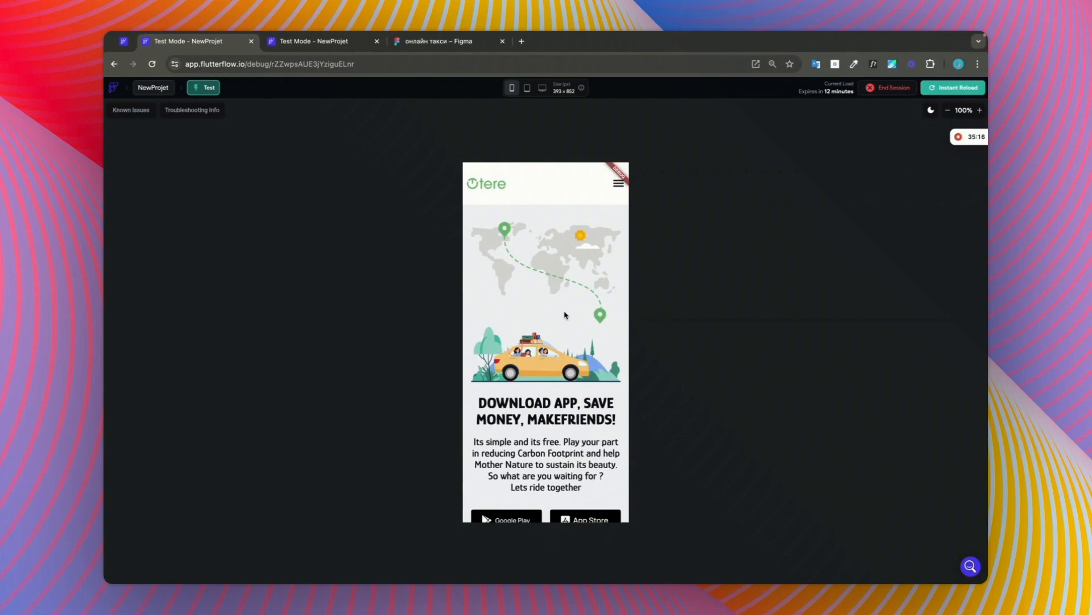
{"action": "scroll", "coordinate": [565, 314], "scroll_direction": "down", "scroll_amount": 4}
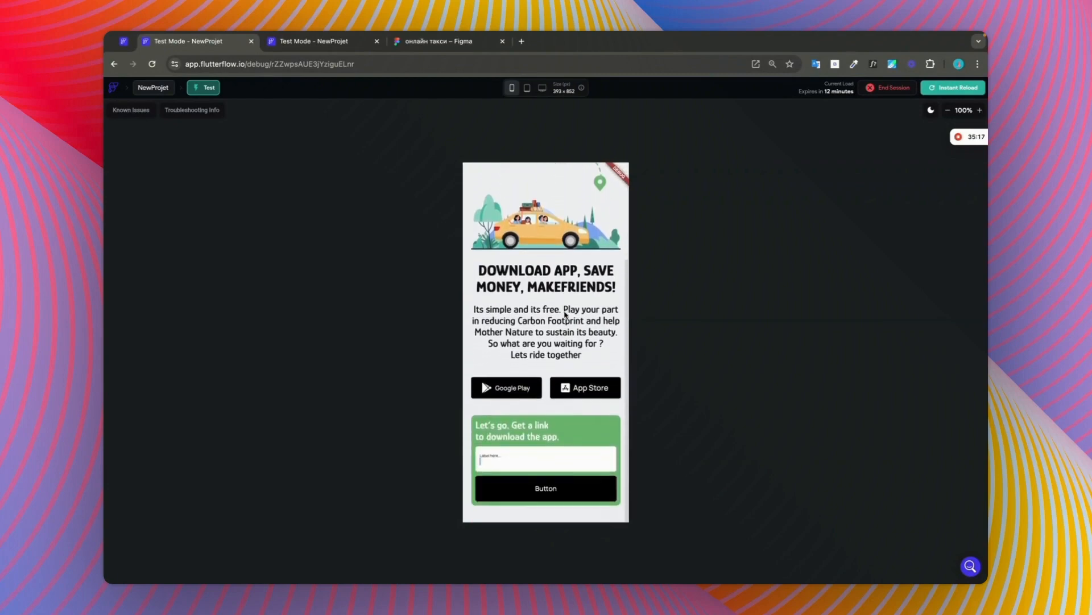
{"action": "scroll", "coordinate": [565, 314], "scroll_direction": "up", "scroll_amount": 4}
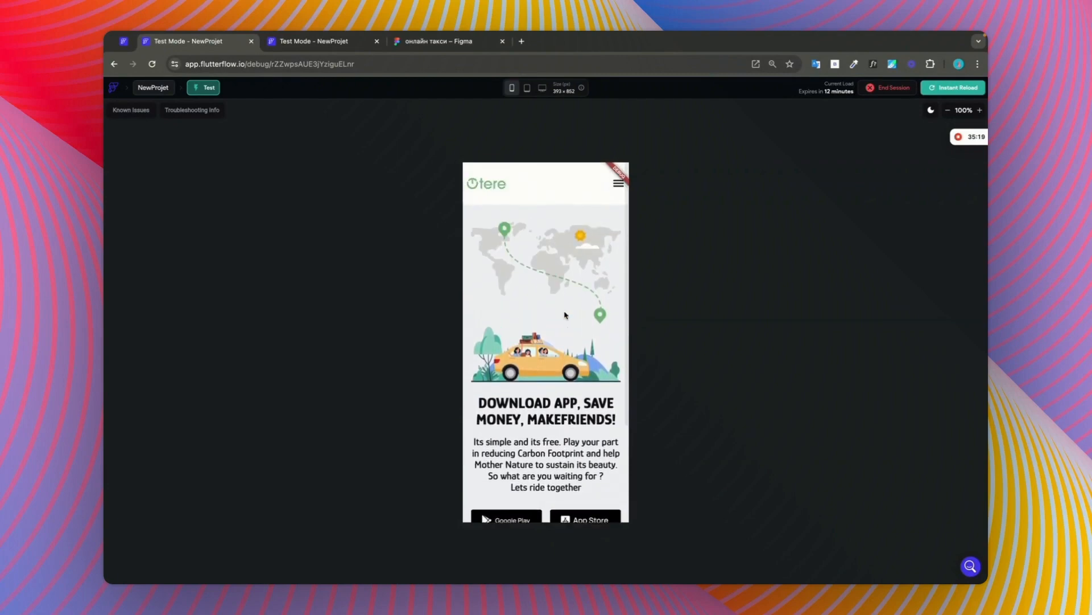
{"action": "scroll", "coordinate": [572, 256], "scroll_direction": "down", "scroll_amount": 4}
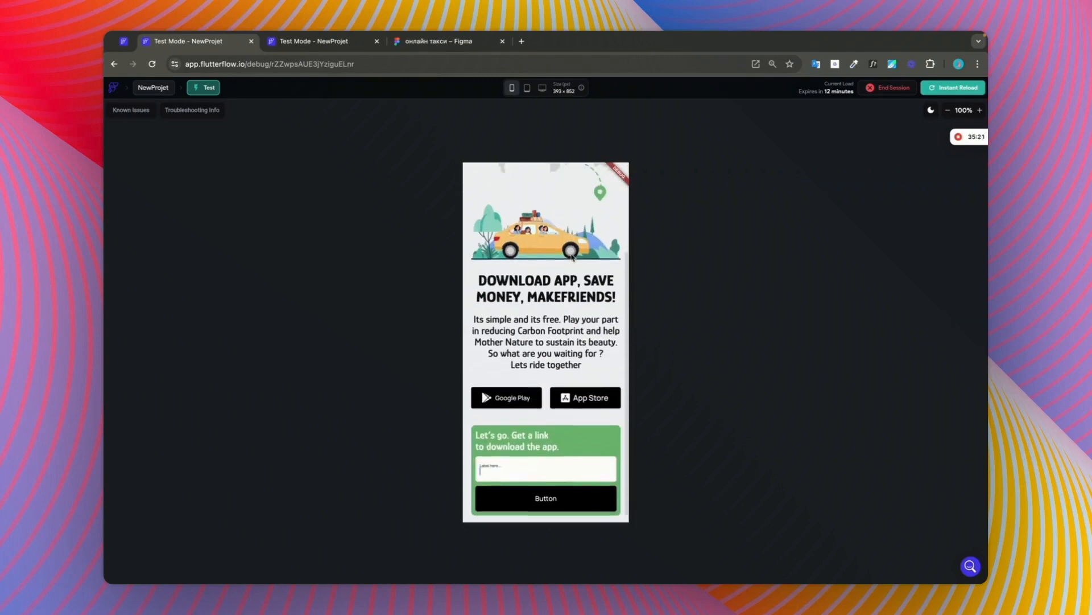
{"action": "scroll", "coordinate": [572, 256], "scroll_direction": "up", "scroll_amount": 4}
Step: Switch to Figma and examine the Tere web and responsive frames down to the How Tere Works section
{"action": "left_click", "coordinate": [336, 47]}
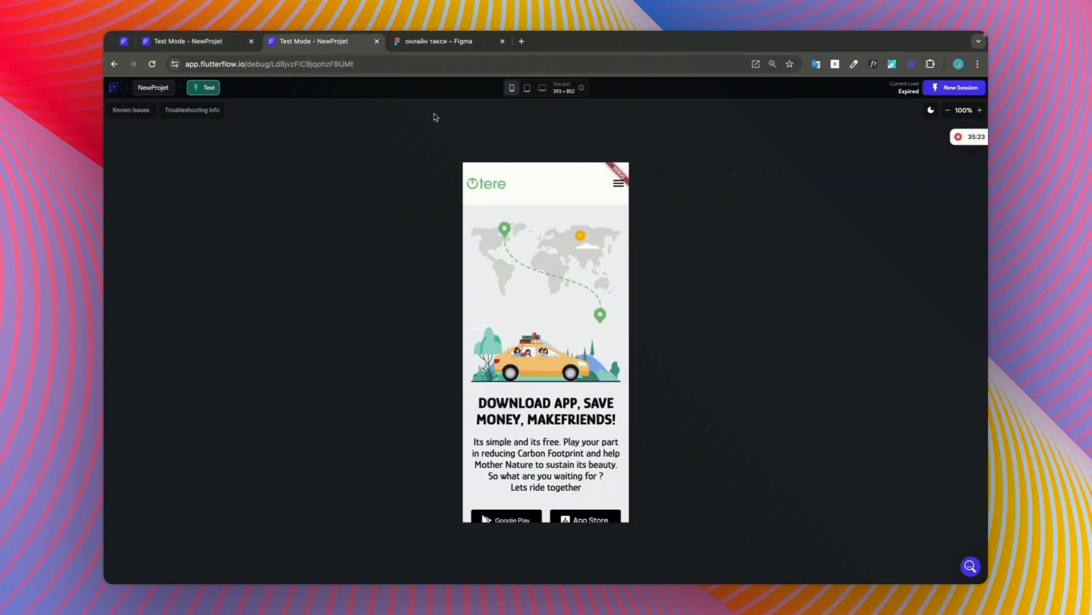
{"action": "left_click", "coordinate": [424, 44]}
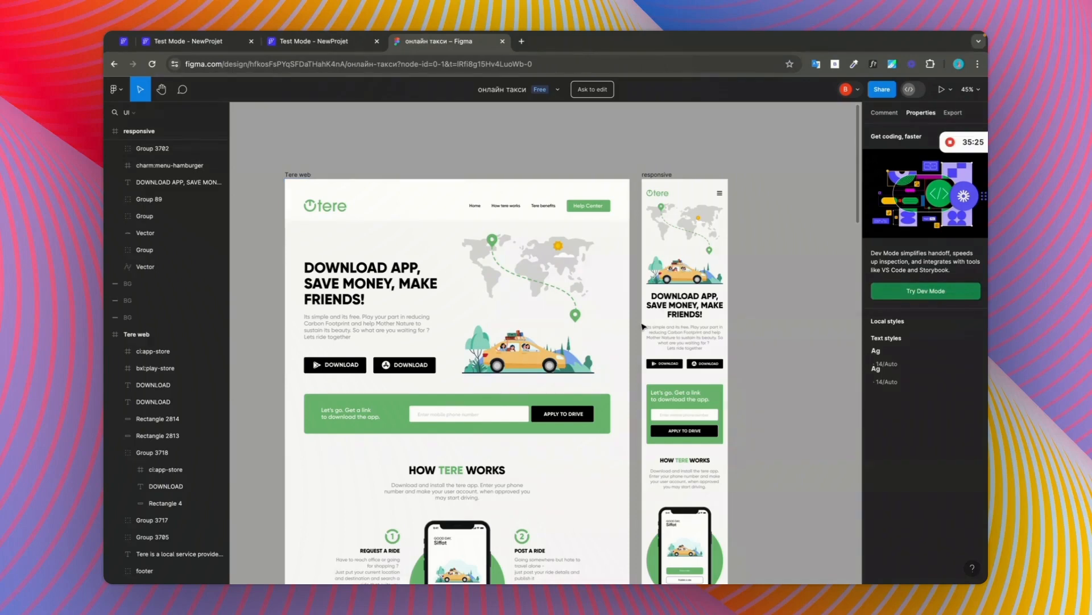
{"action": "scroll", "coordinate": [563, 137], "scroll_direction": "down", "scroll_amount": 5}
{"action": "scroll", "coordinate": [563, 137], "scroll_direction": "up", "scroll_amount": 8}
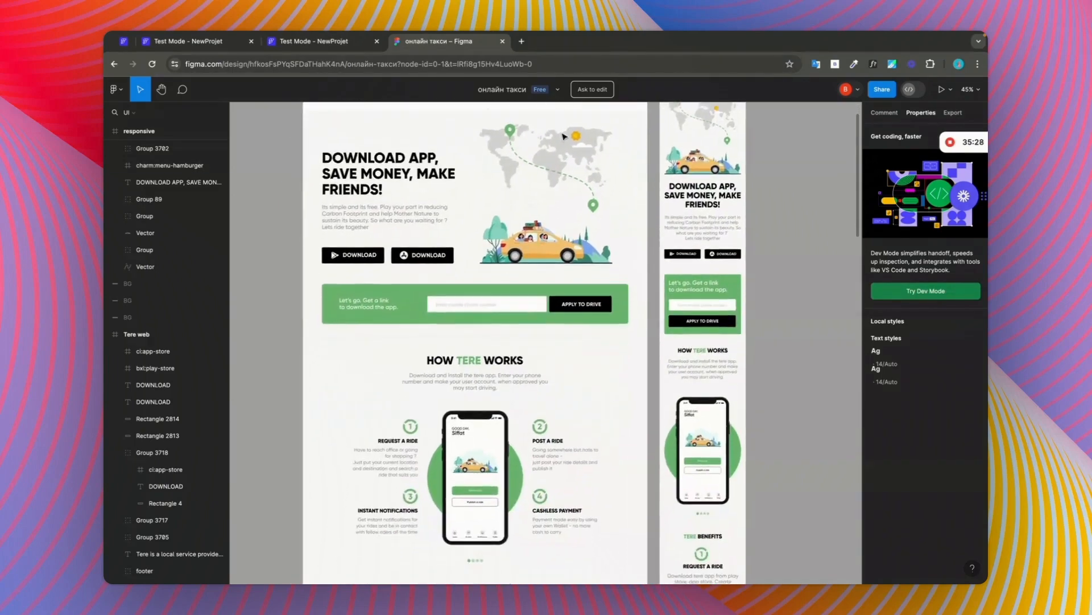
{"action": "scroll", "coordinate": [564, 137], "scroll_direction": "down", "scroll_amount": 5}
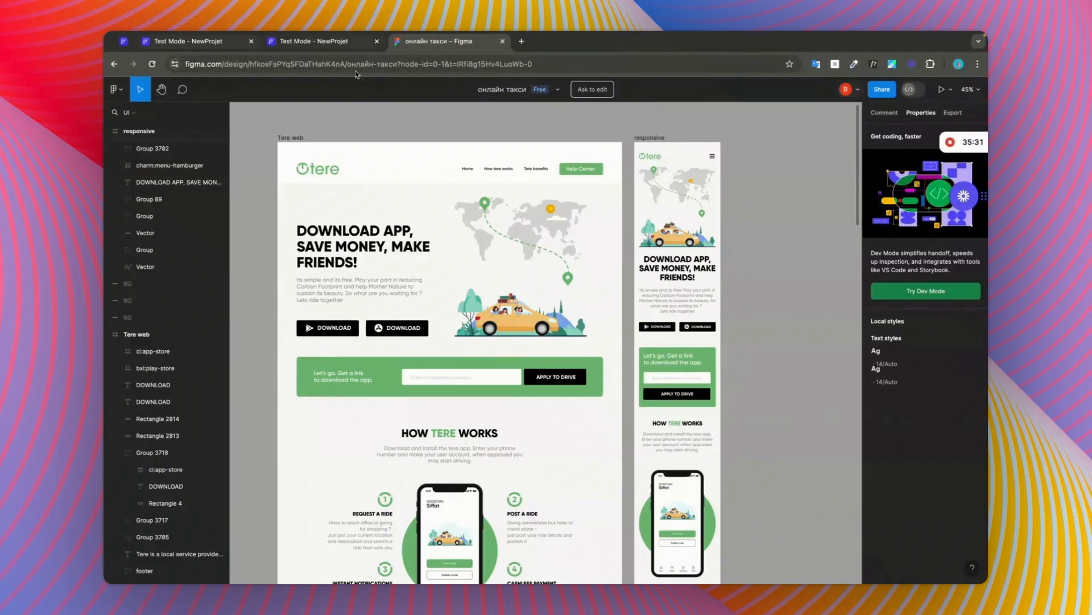
{"action": "key", "text": "ctrl+Right"}
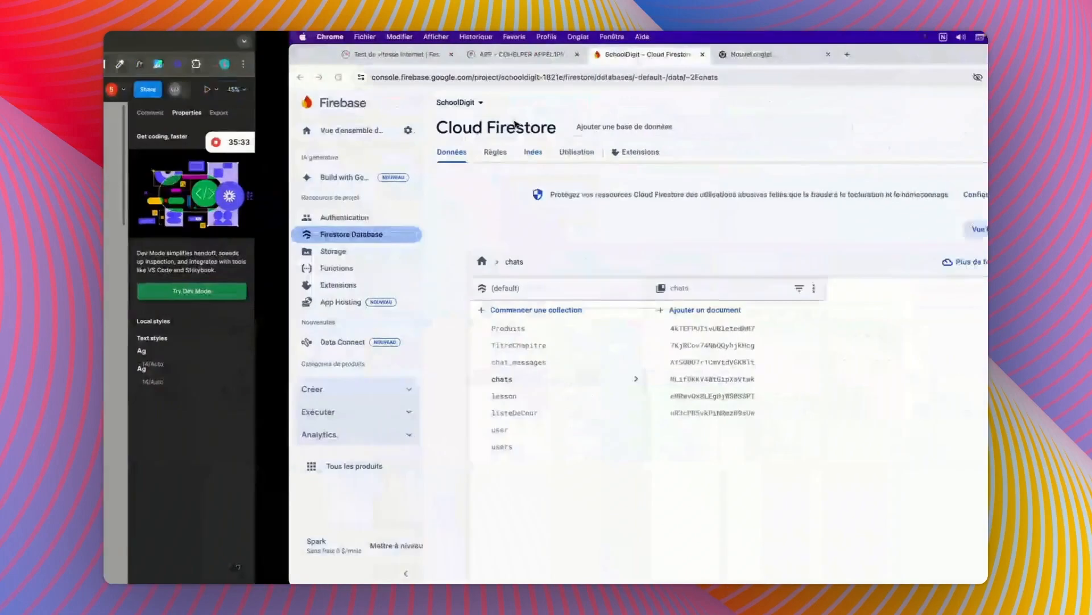
{"action": "key", "text": "ctrl+Left"}
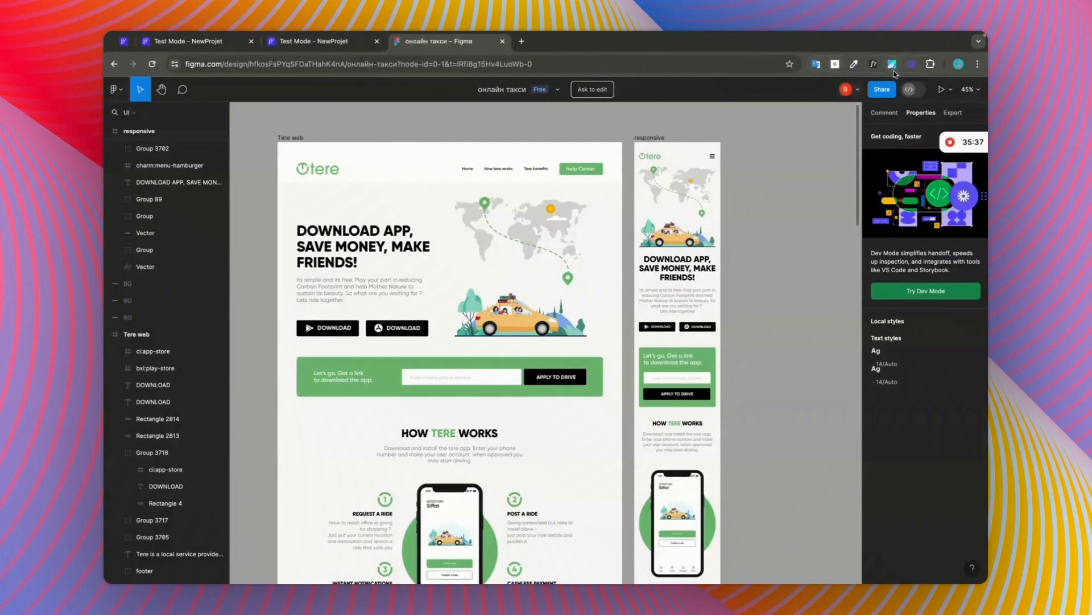
{"action": "mouse_move", "coordinate": [947, 153]}
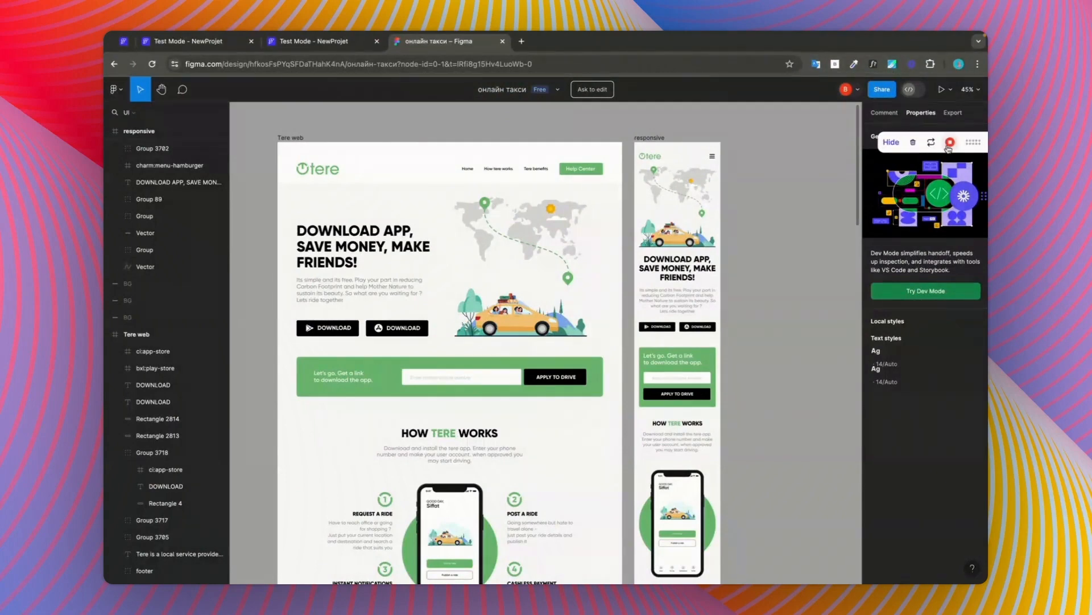